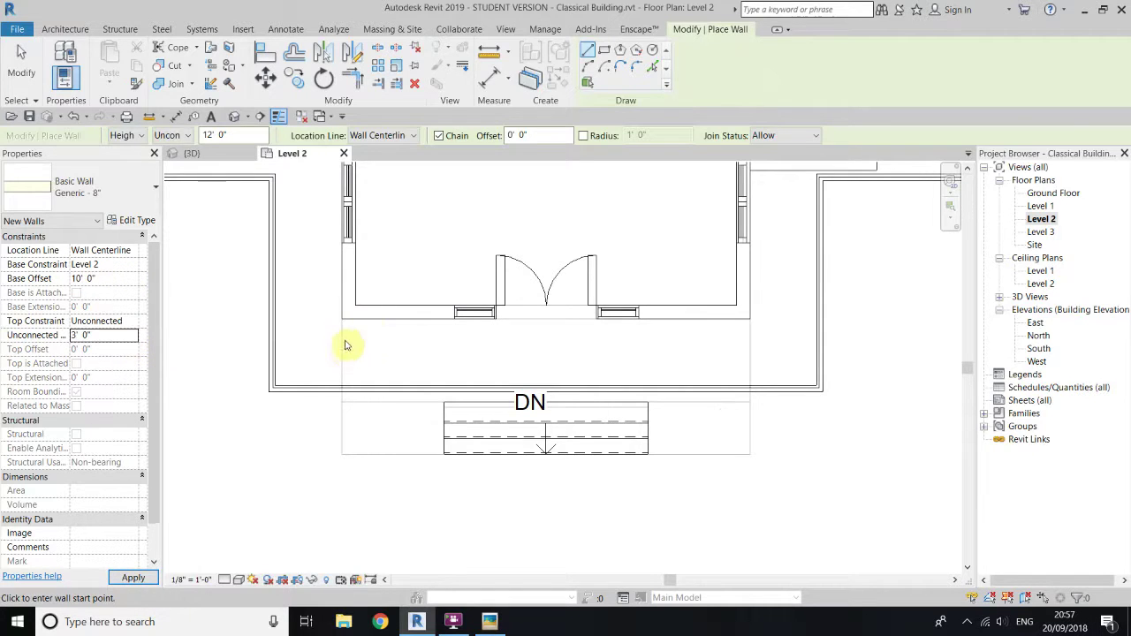
Step: Draw three chained Generic - 8" walls around the front porch, 19' wide, from one facade corner out and back to the other
left_click(350, 309)
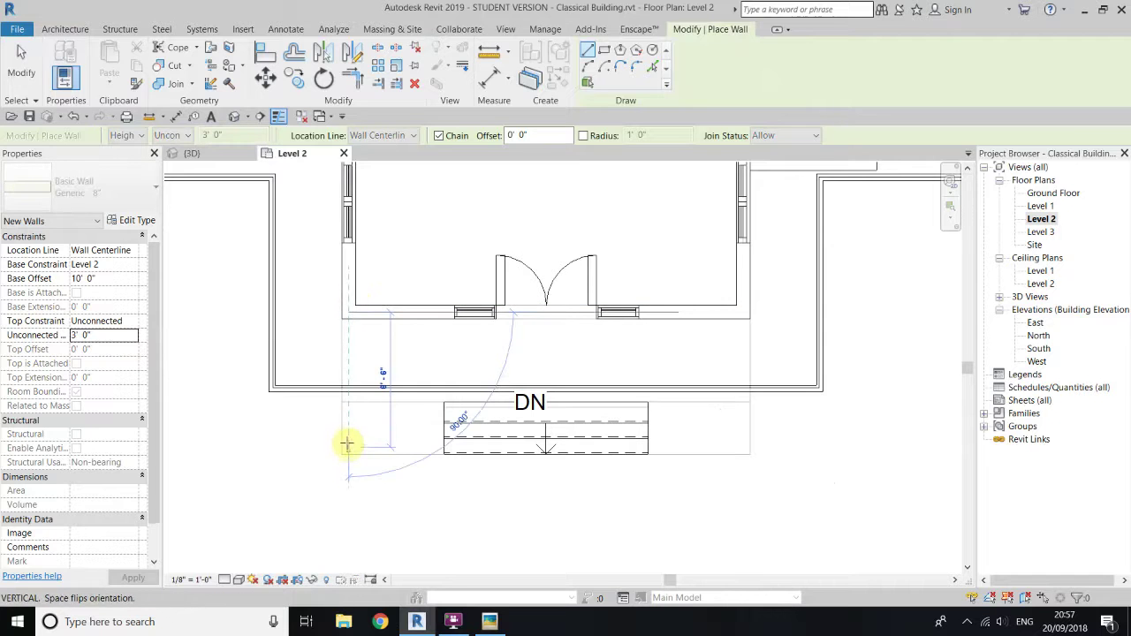
left_click(347, 439)
left_click(745, 447)
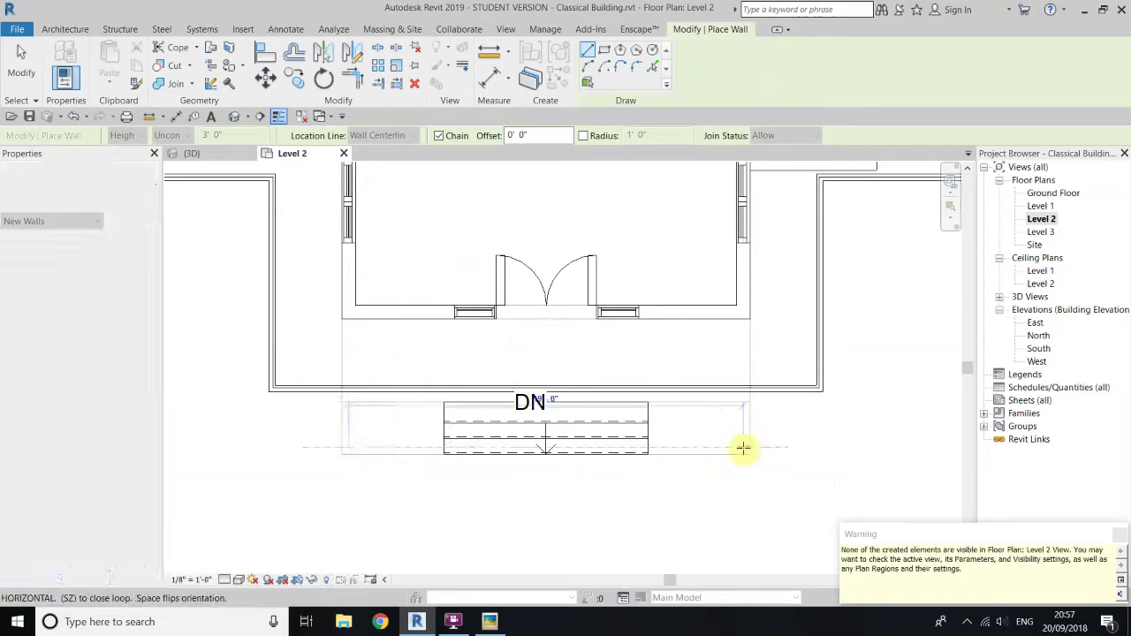
left_click(743, 311)
key("Escape")
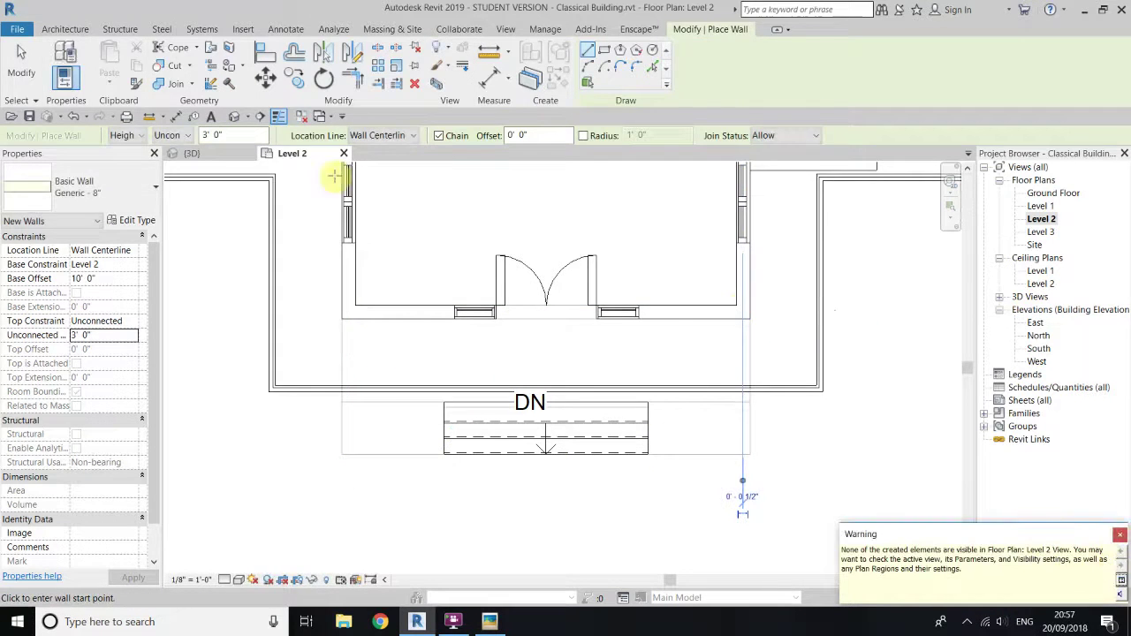
right_click(337, 174)
left_click(390, 187)
right_click(408, 203)
left_click(419, 214)
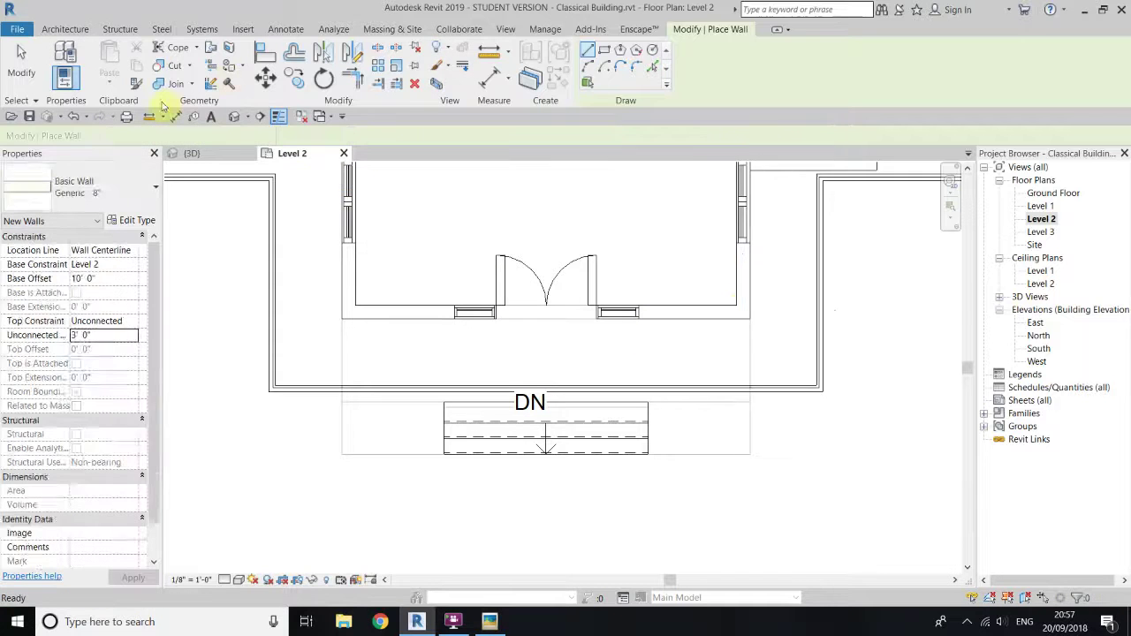
Step: In the 3D view, attach the tops of the three new porch walls to the gable roof above them
left_click(235, 116)
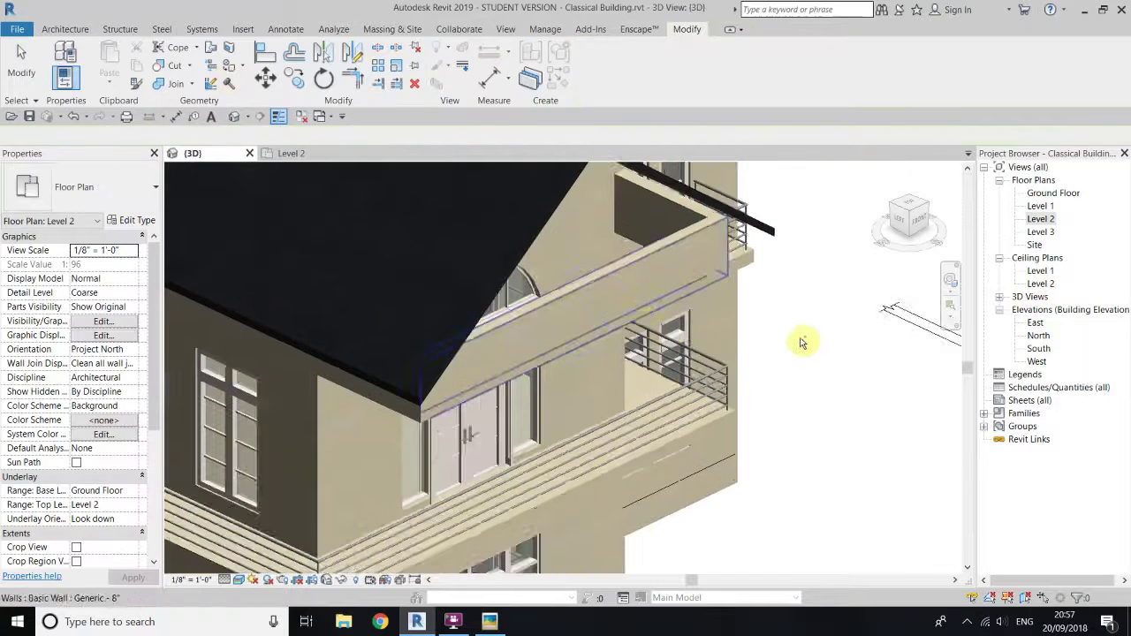
middle_click_drag(813, 345, 399, 245, "shift")
middle_click_drag(440, 287, 760, 515)
middle_click_drag(462, 443, 419, 378)
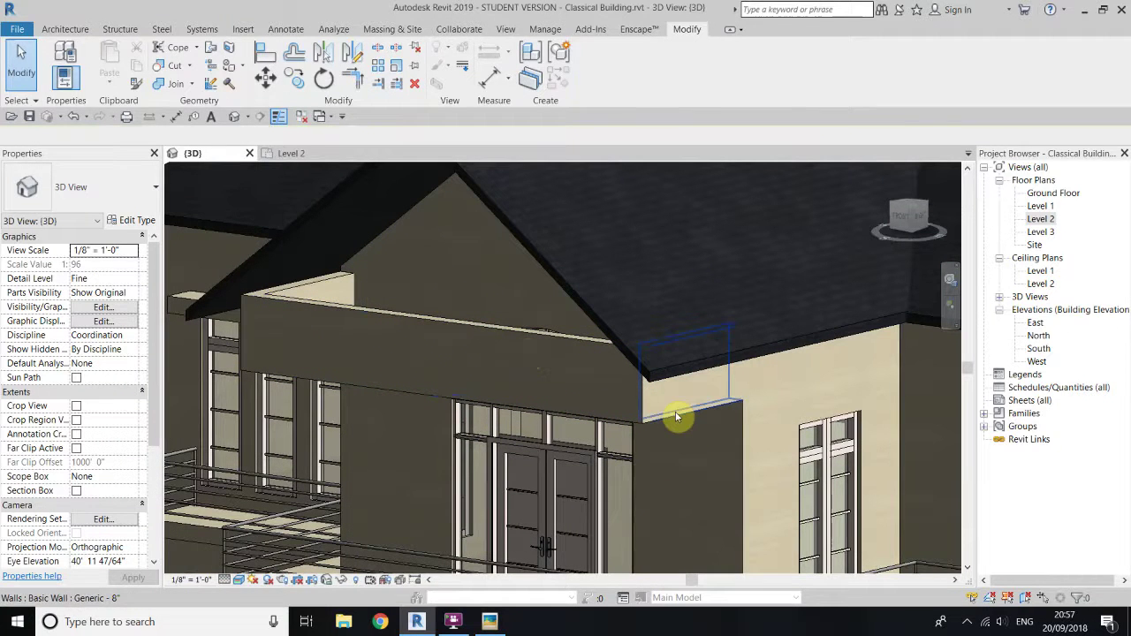
left_click(677, 417)
left_click(326, 296, "ctrl")
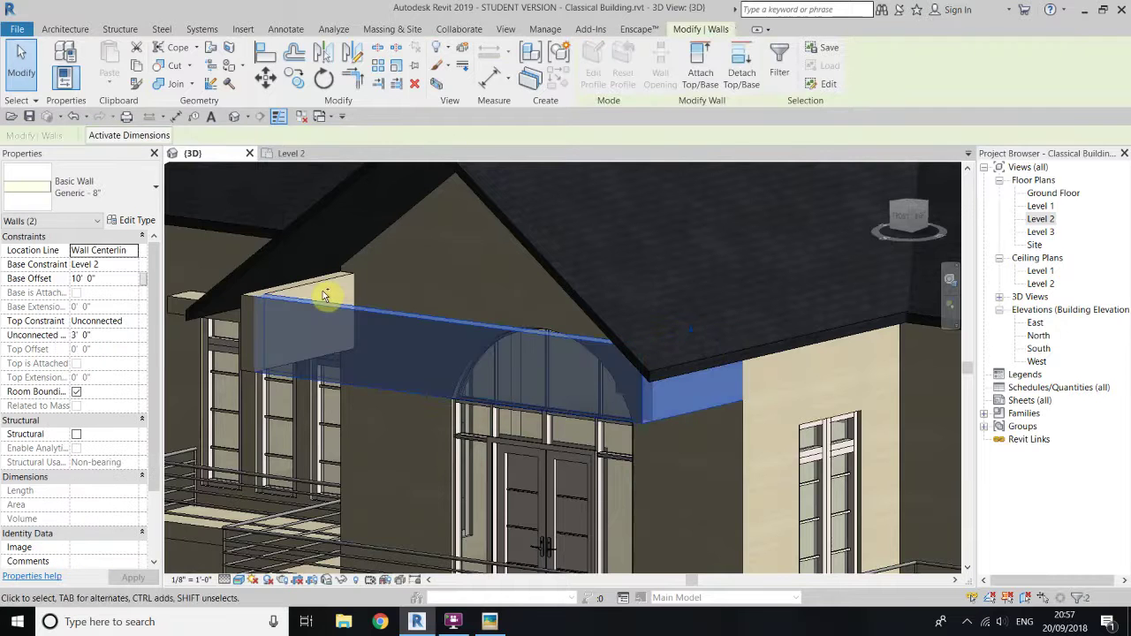
left_click(325, 296, "ctrl")
middle_click_drag(521, 241, 510, 313)
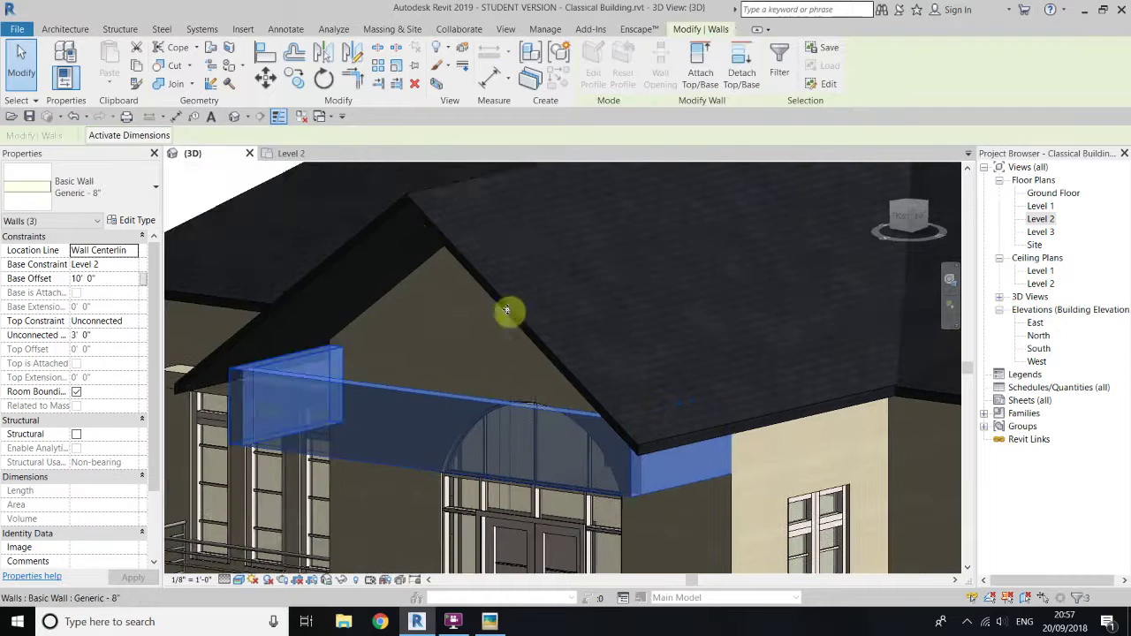
left_click(694, 73)
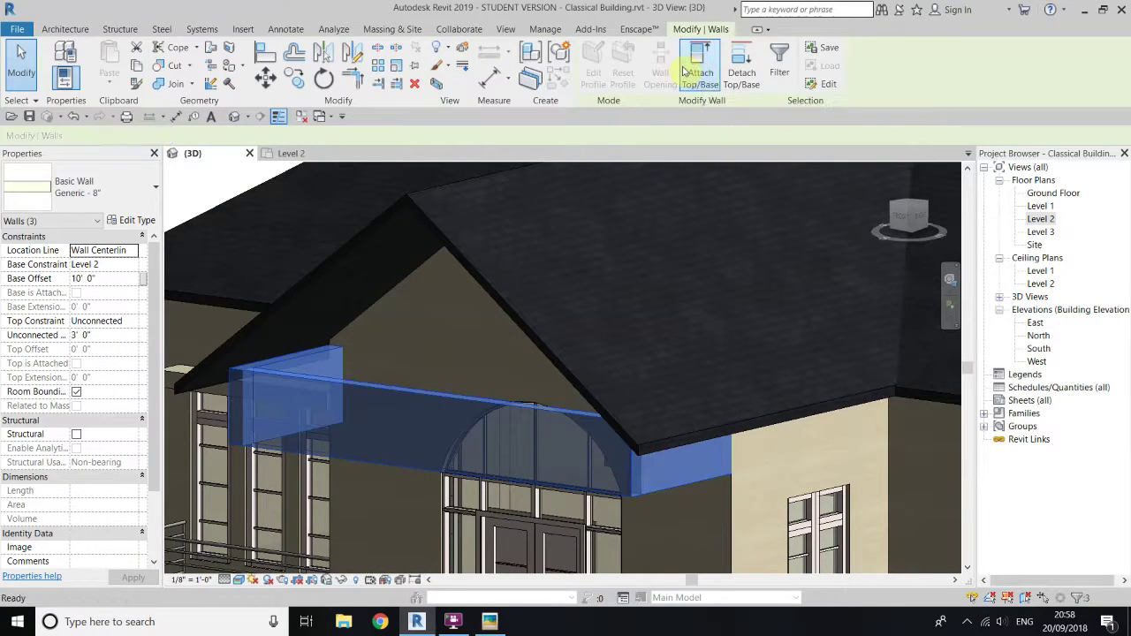
left_click(447, 249)
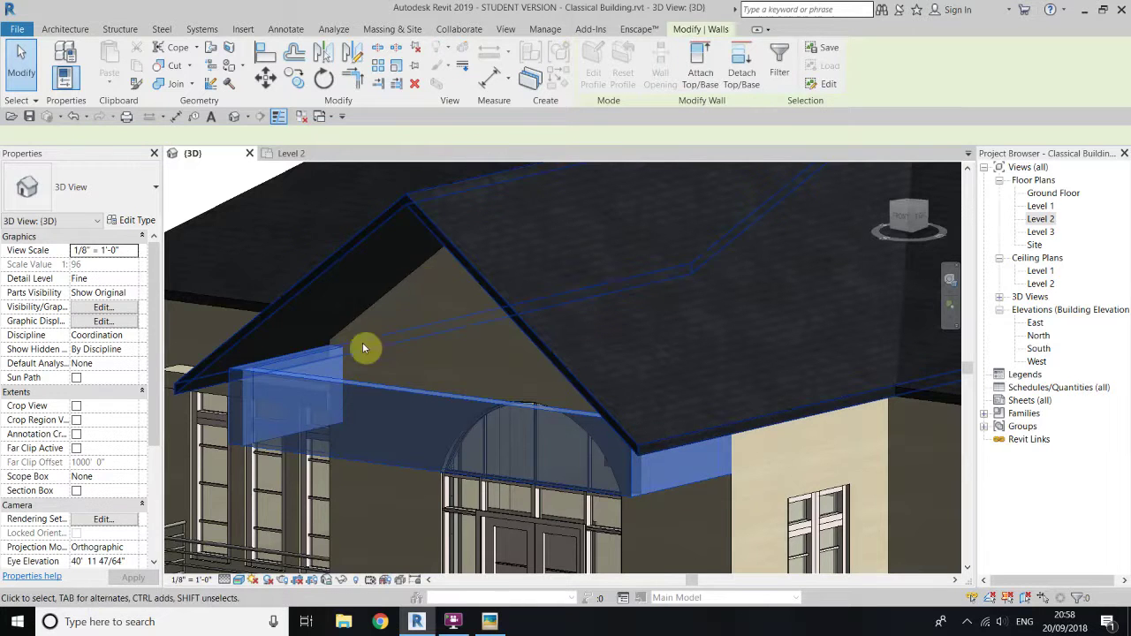
Step: Examine the attached porch walls and their fit under the gable roof from the side and the front
scroll(483, 409, "down", 3)
middle_click_drag(483, 409, 709, 433, "shift")
left_click(527, 347)
scroll(448, 424, "up", 4)
middle_click_drag(535, 390, 556, 426, "shift")
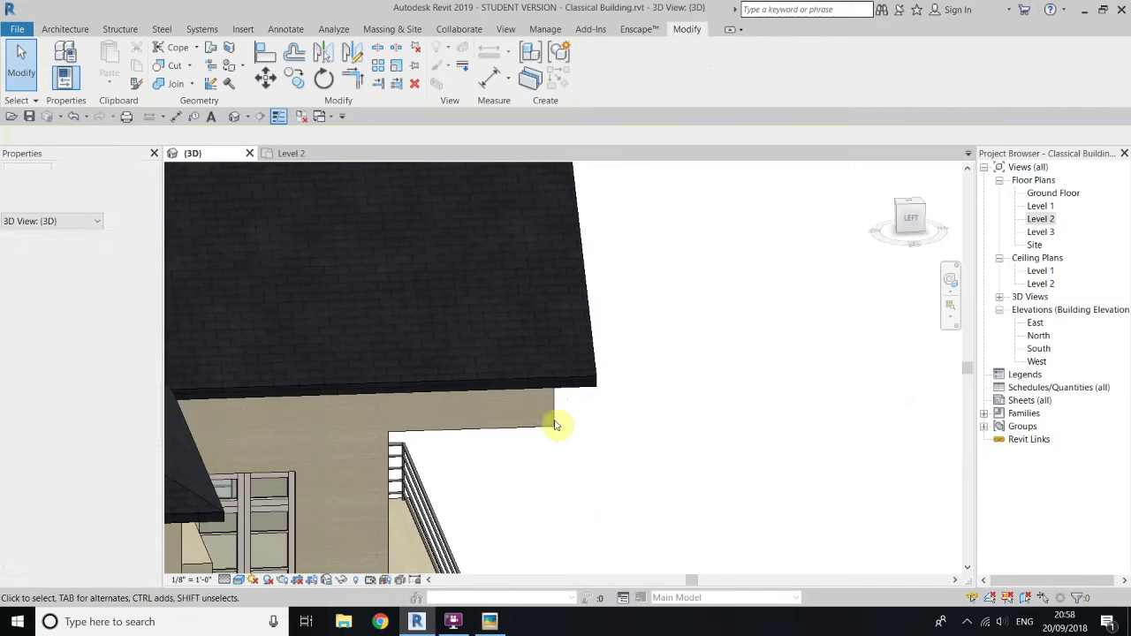
middle_click_drag(767, 301, 642, 328)
middle_click_drag(598, 371, 391, 401, "shift")
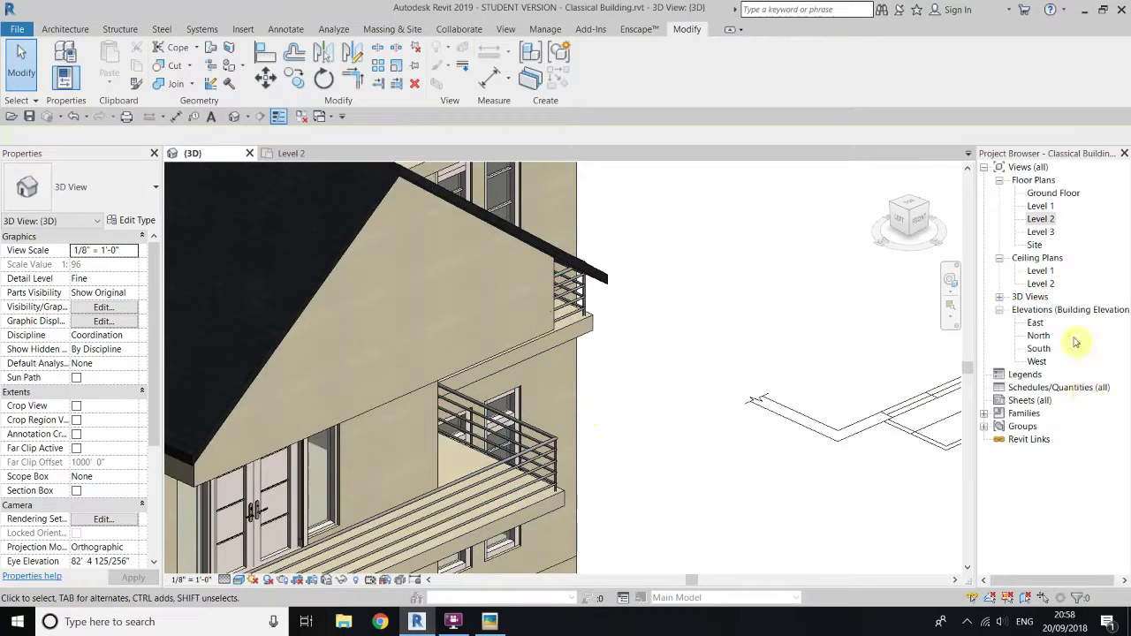
Step: Open the South elevation and set its visual style to Shaded, focusing on the central gable
double_click(1039, 349)
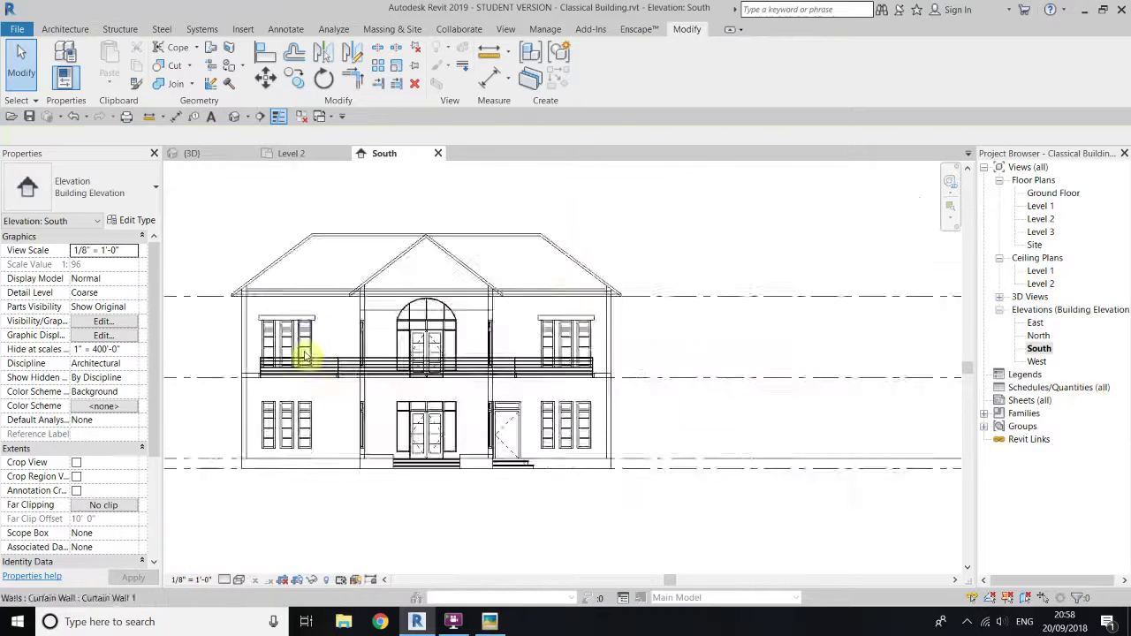
scroll(478, 265, "up", 4)
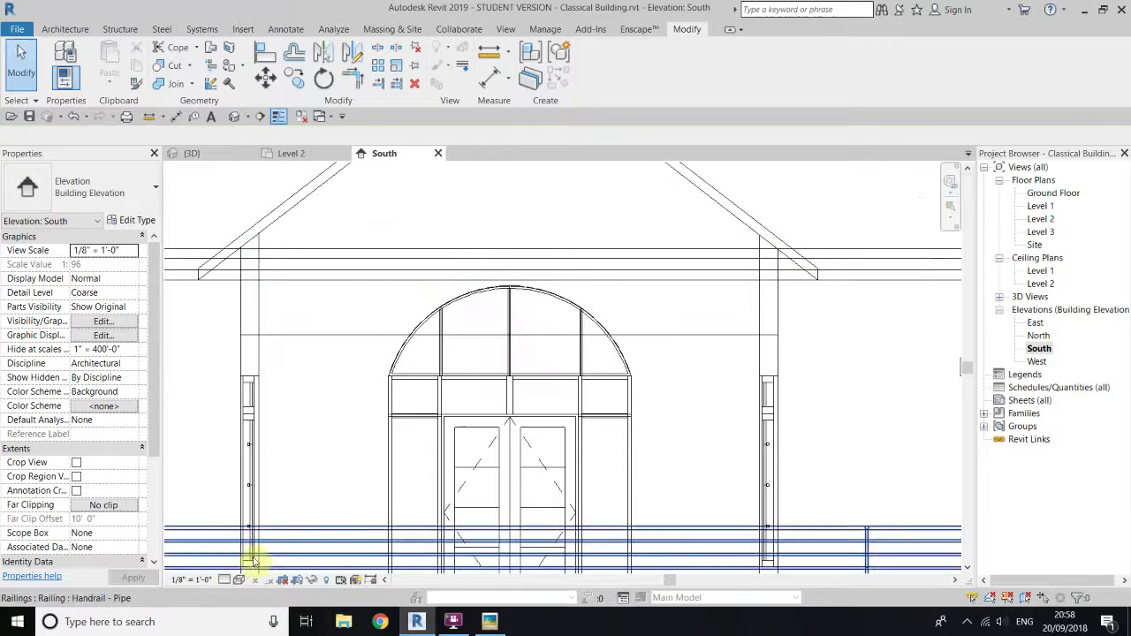
left_click(239, 581)
left_click(256, 520)
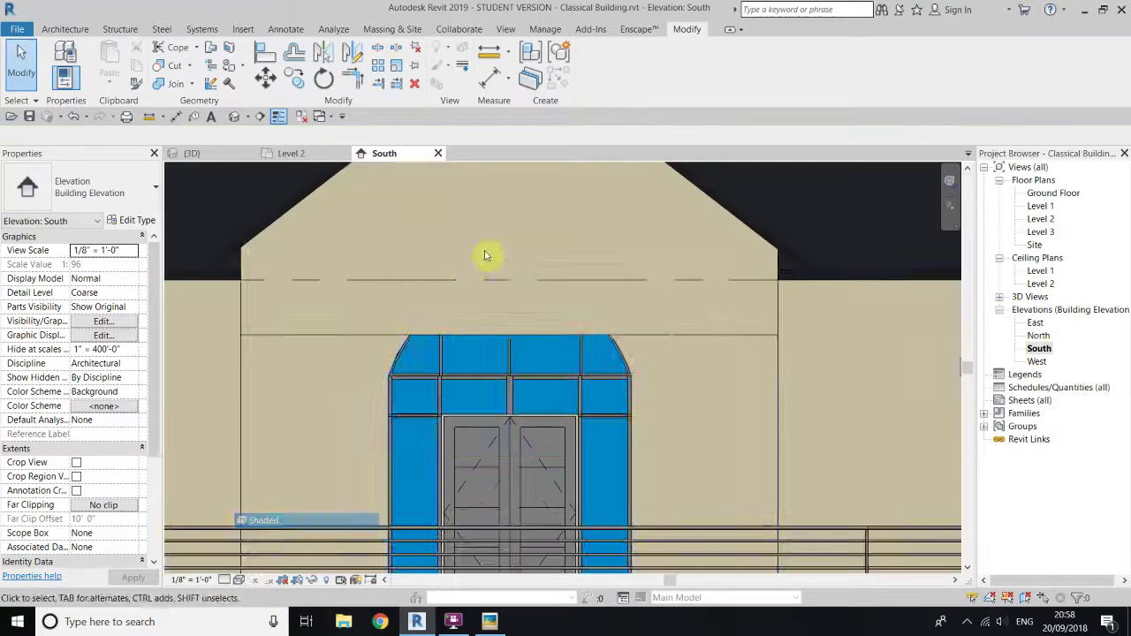
middle_click_drag(440, 336, 447, 435)
middle_click_drag(739, 411, 644, 349)
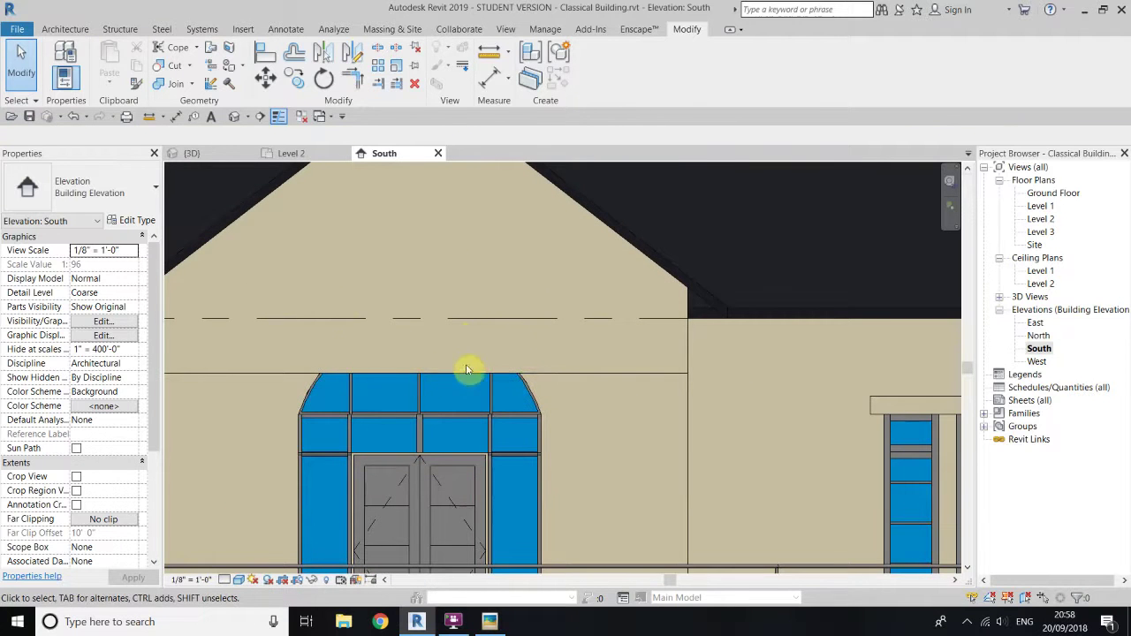
Step: Start editing the profile of the front gable wall above the arched window, accepting removal of its attachments
left_click(286, 375)
middle_click_drag(455, 335, 535, 394)
scroll(535, 394, "down", 1)
left_click(593, 73)
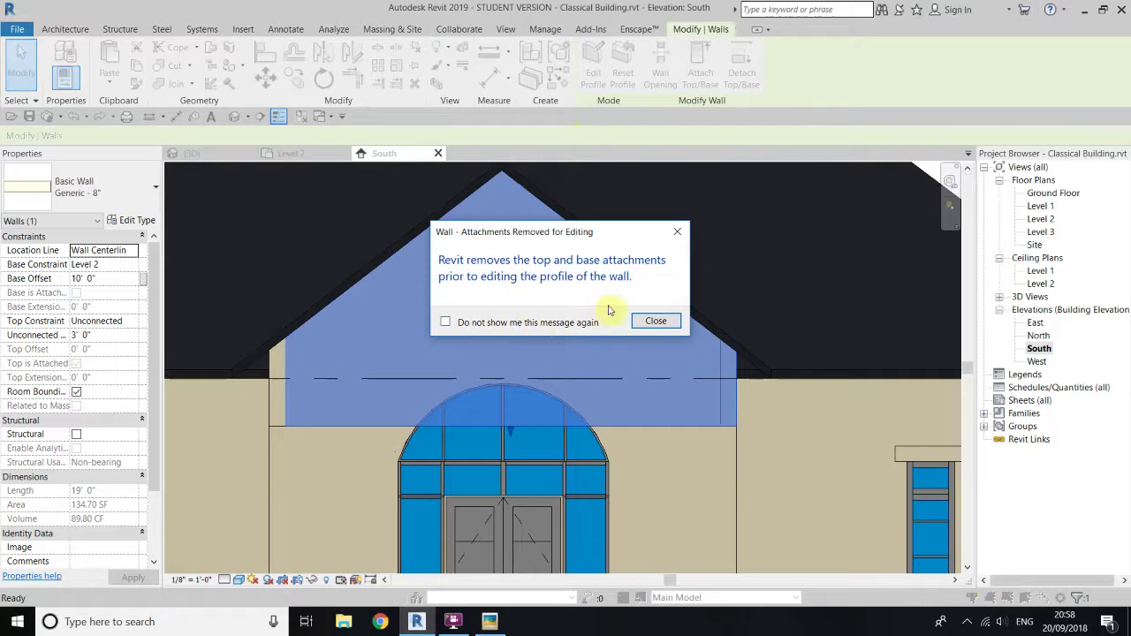
left_click(655, 322)
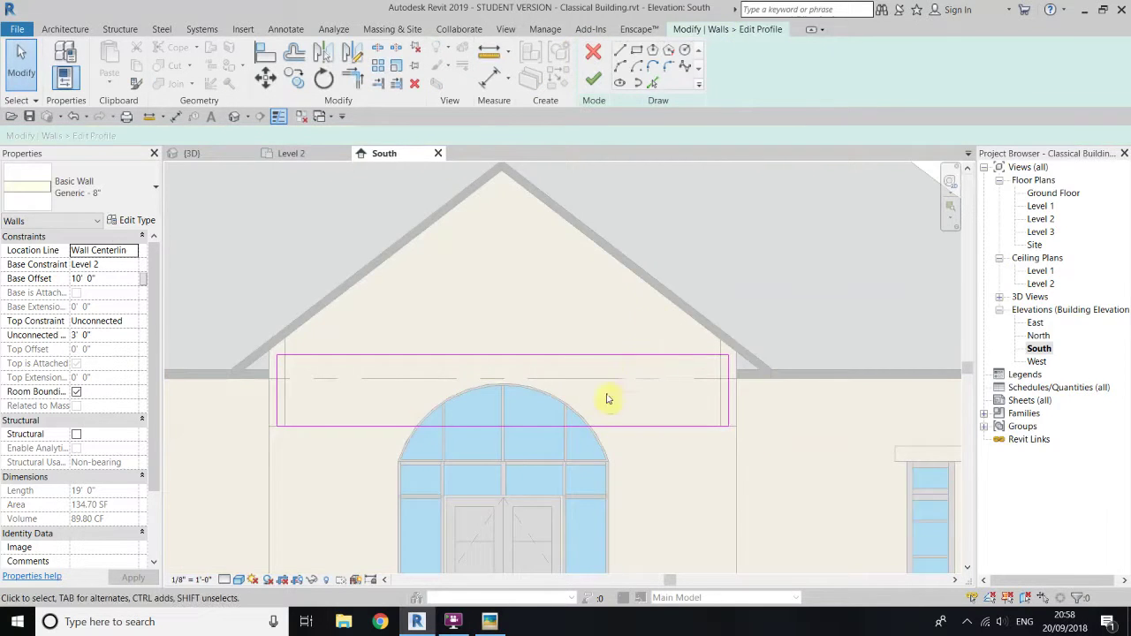
Step: Add the outer edge of the window's arch to the wall profile with Pick Lines
scroll(578, 442, "up", 3)
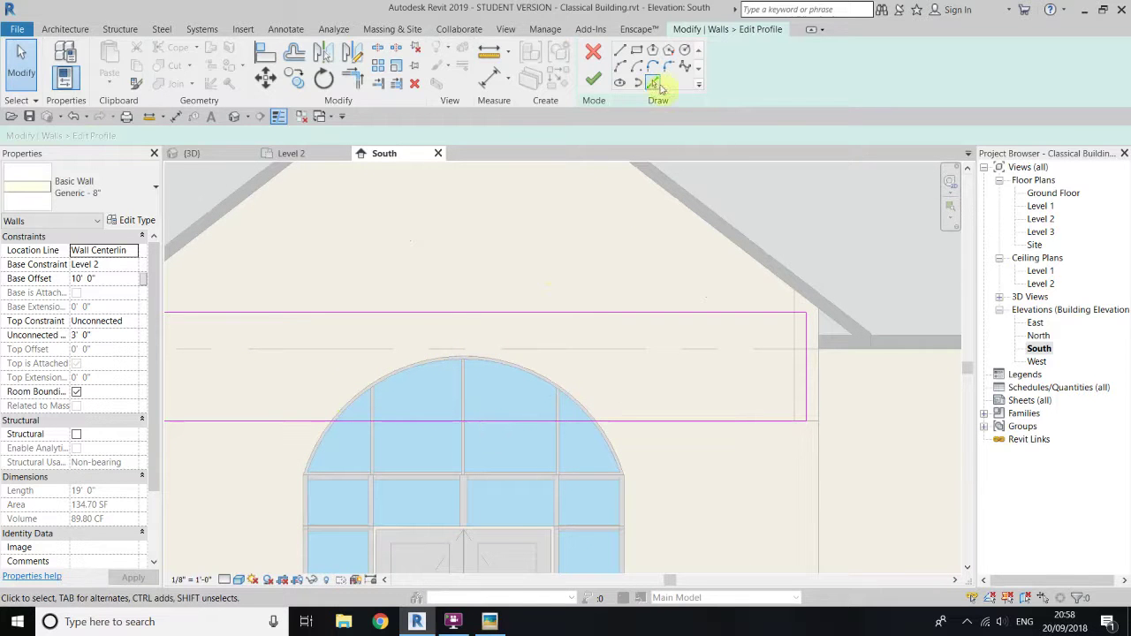
left_click(652, 85)
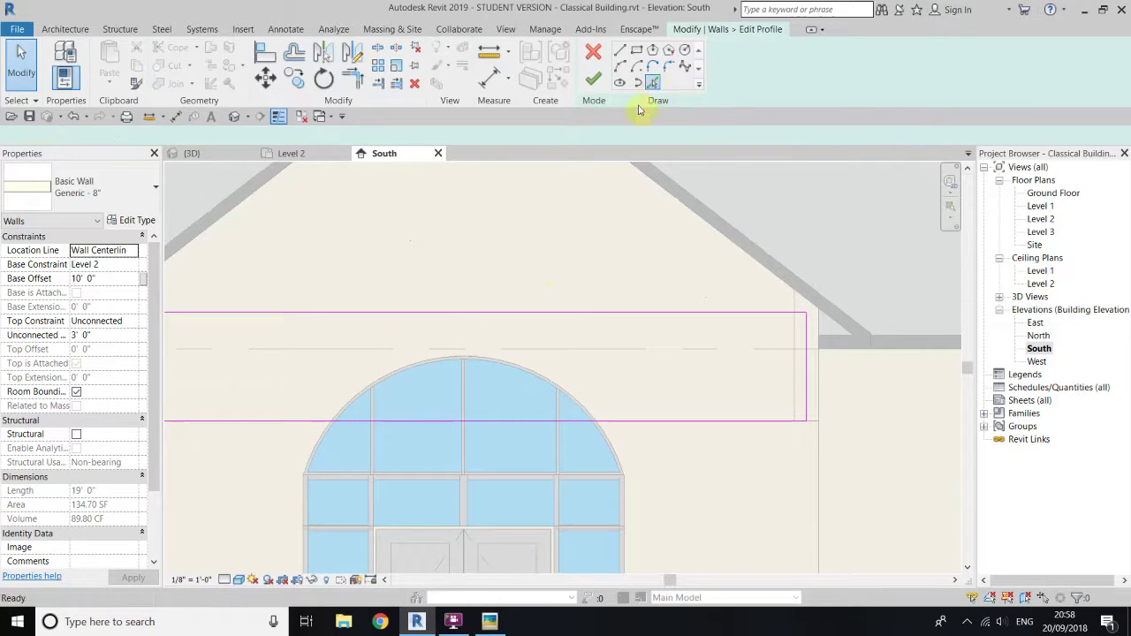
scroll(473, 400, "up", 2)
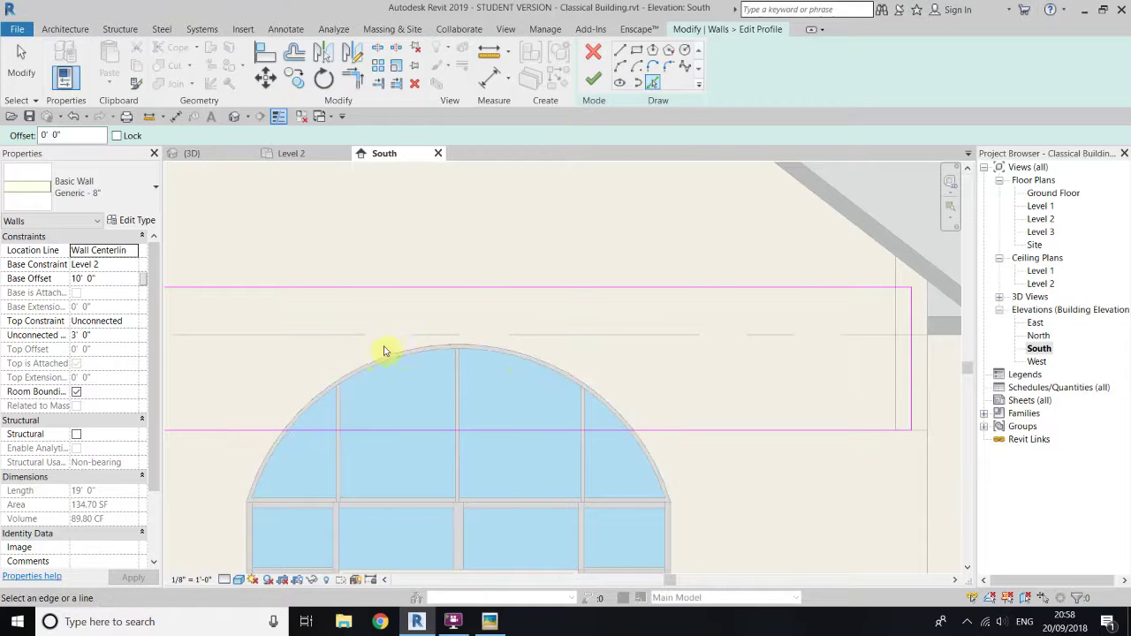
left_click(386, 361)
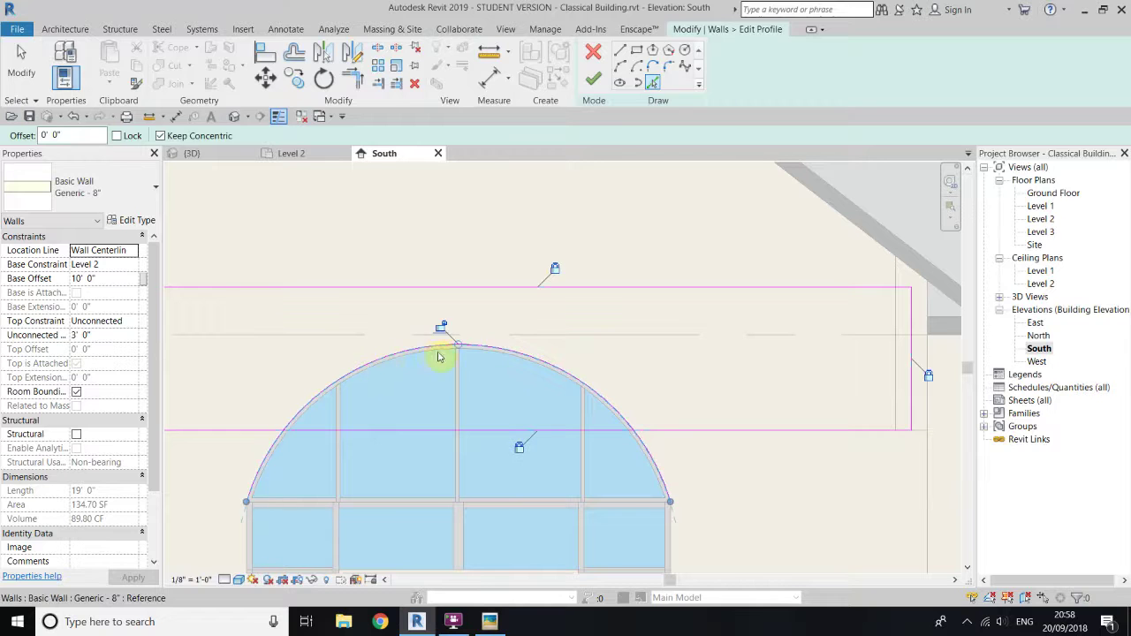
right_click(409, 253)
left_click(433, 256)
right_click(467, 253)
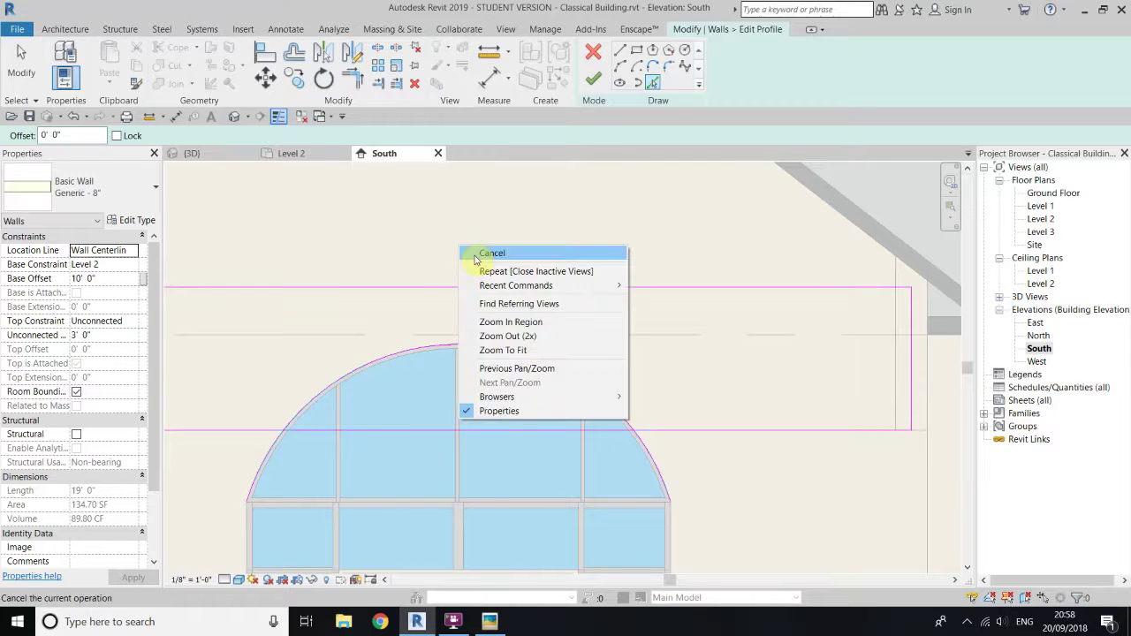
left_click(488, 256)
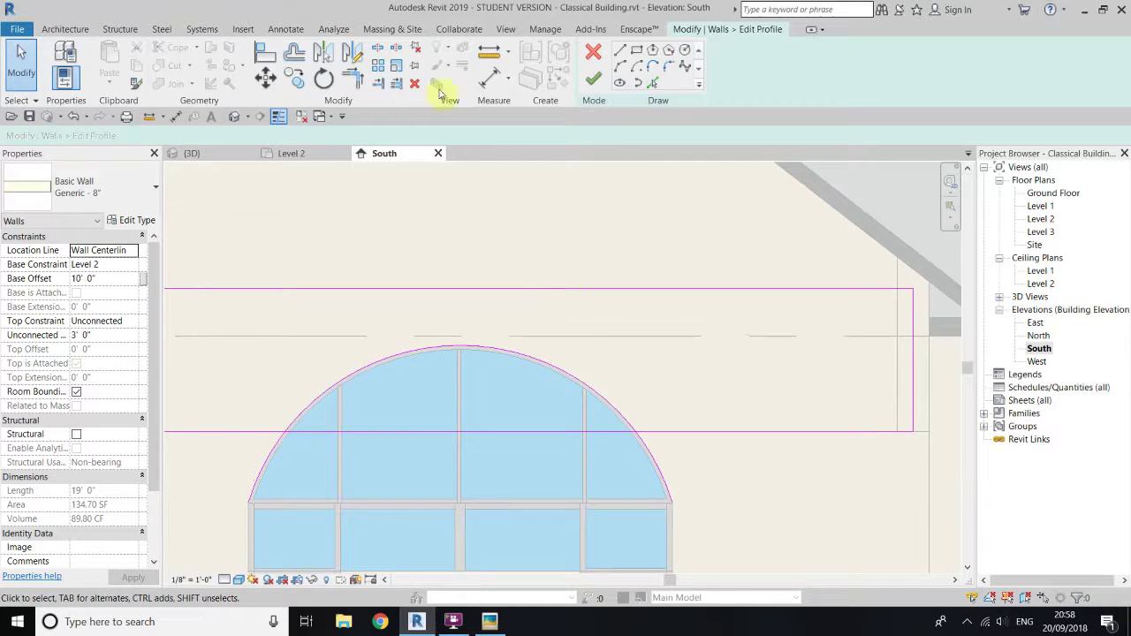
Step: Split the profile's lower horizontal line inside the arch and trim both halves to the arch curve
left_click(378, 47)
left_click(471, 432)
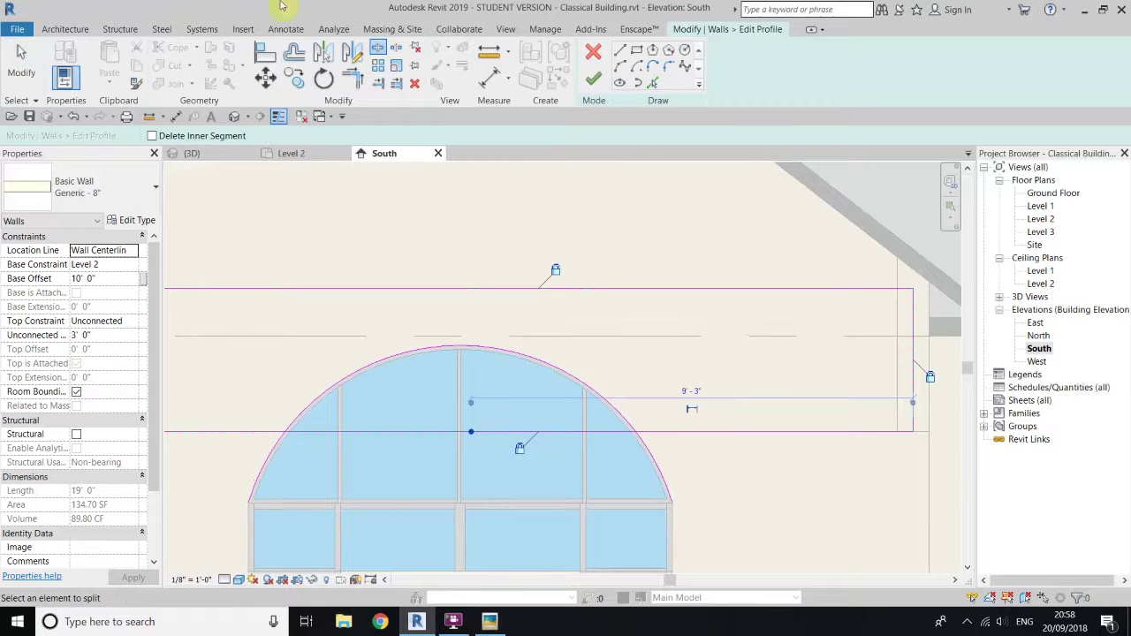
key("t")
key("r")
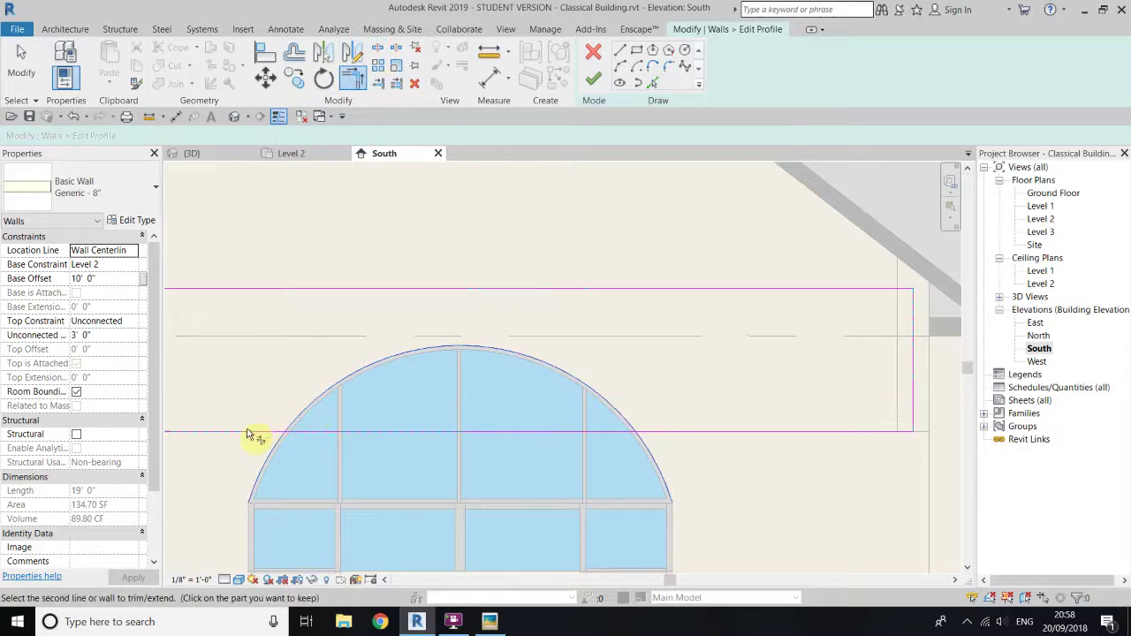
scroll(670, 438, "down", 4)
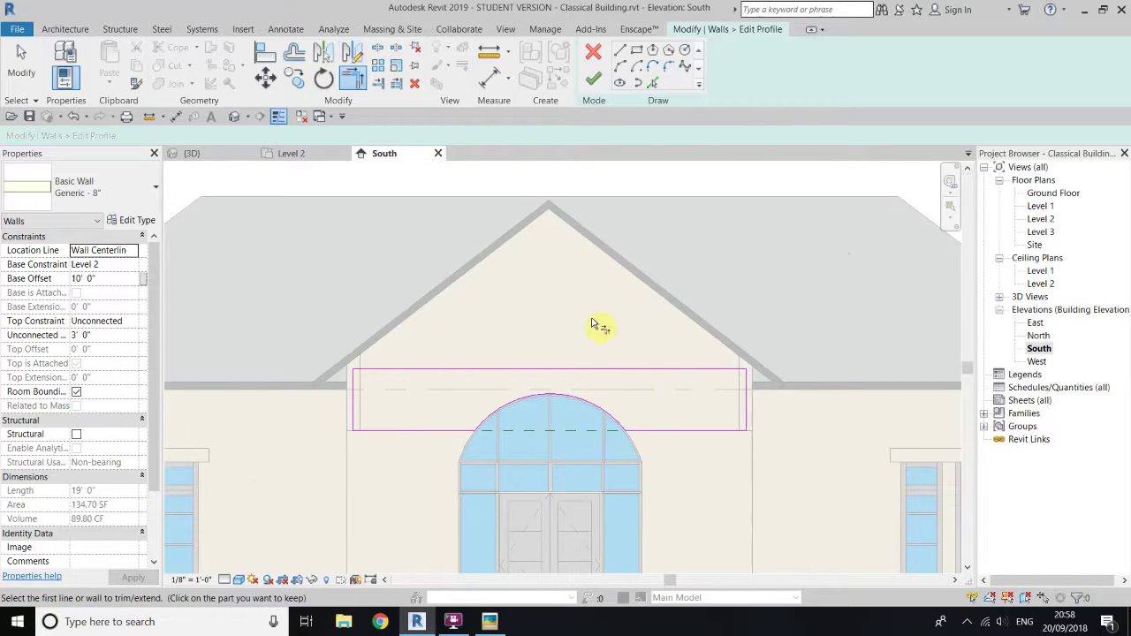
right_click(589, 291)
left_click(615, 303)
right_click(617, 309)
left_click(633, 317)
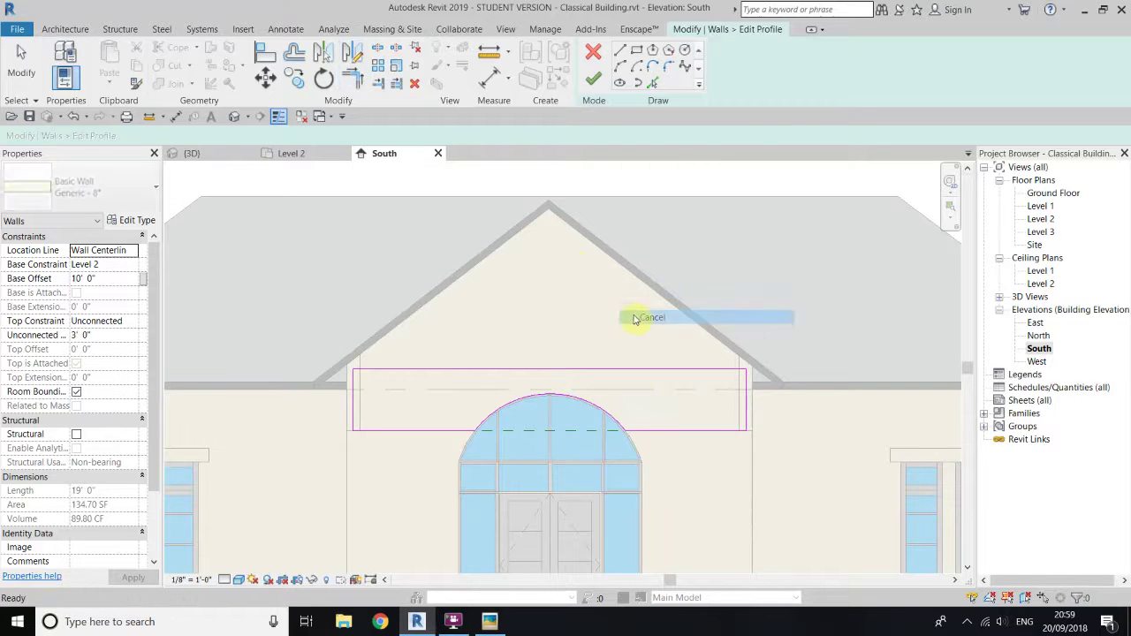
Step: Delete the upper horizontal line of the wall profile
left_click_drag(657, 290, 540, 415)
left_click_drag(542, 375, 542, 371)
left_click(414, 83)
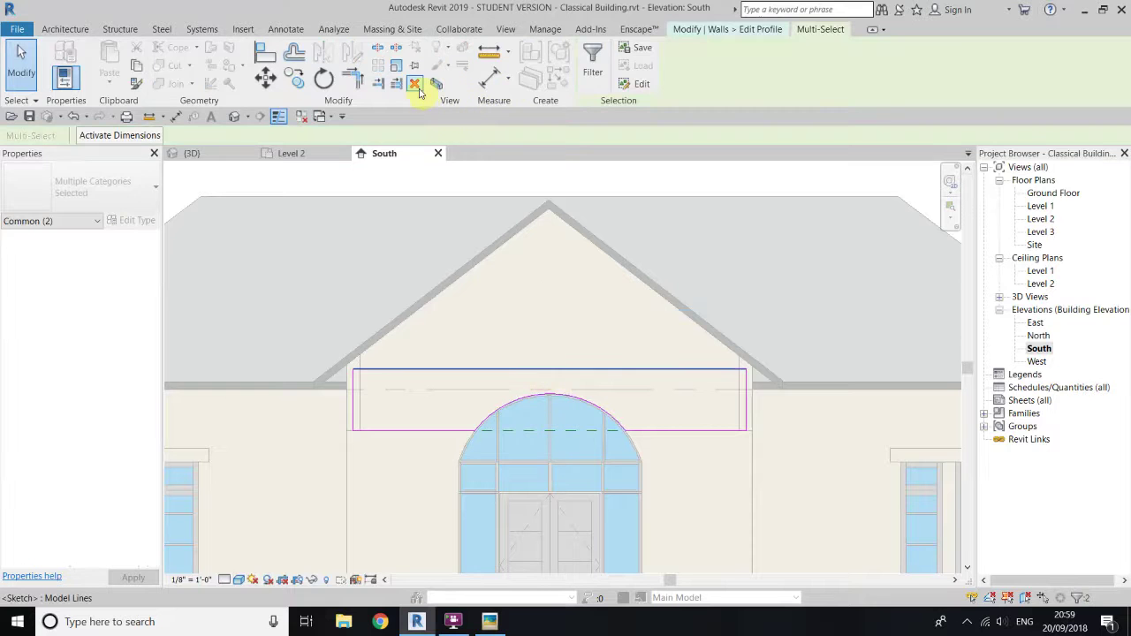
Step: Add the undersides of both sloping gable roof edges to the wall profile with Pick Lines
middle_click_drag(700, 288, 683, 379)
scroll(655, 395, "down", 1)
scroll(580, 449, "up", 2)
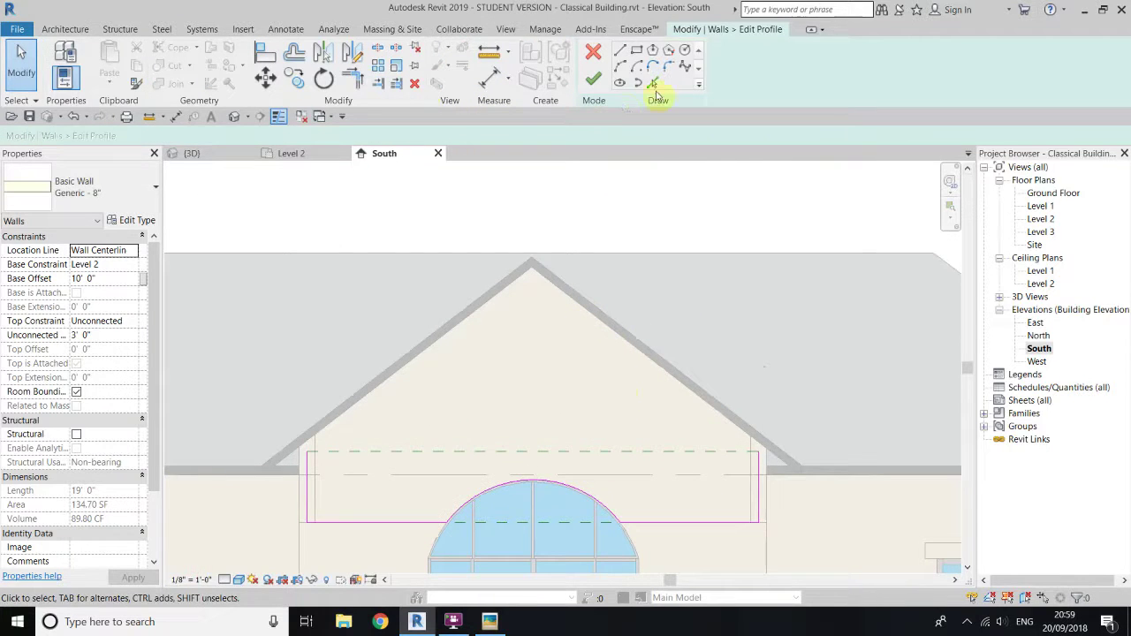
left_click(654, 83)
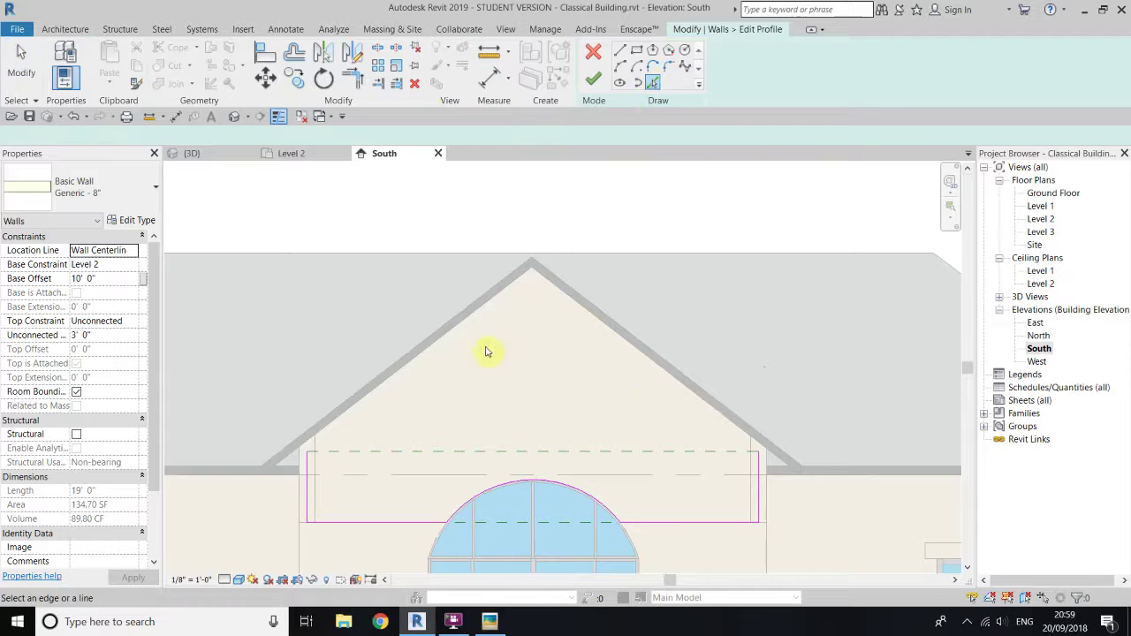
left_click(578, 308)
left_click(498, 306)
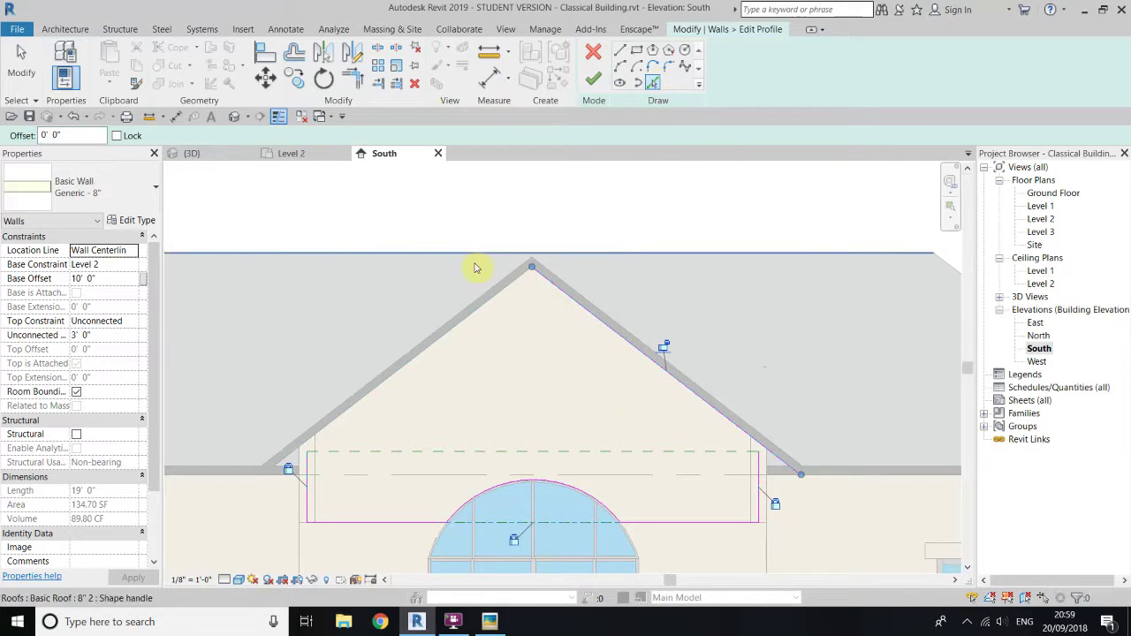
right_click(417, 188)
left_click(461, 202)
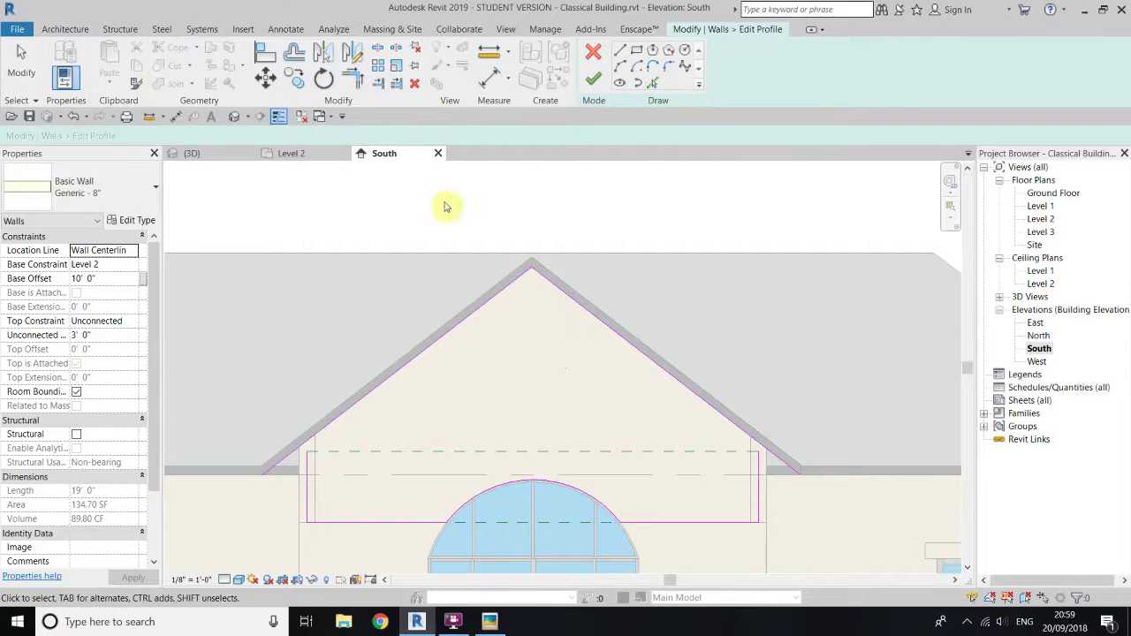
Step: Trim and extend the profile's two vertical side lines to meet the sloping roof lines at corners
left_click(353, 78)
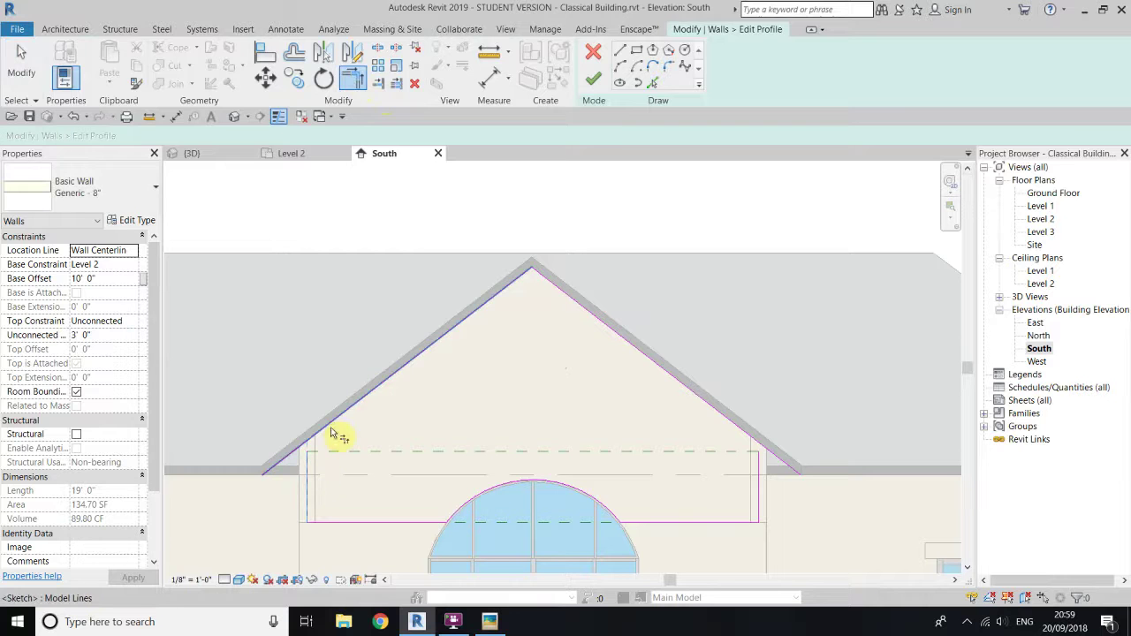
left_click(730, 424)
left_click(758, 490)
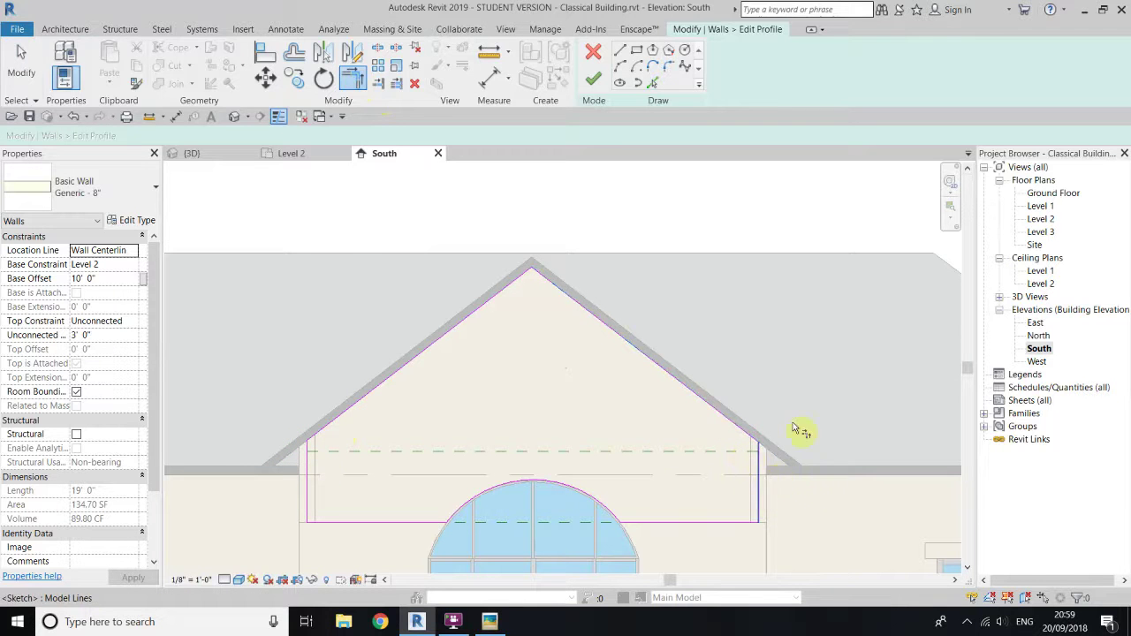
Step: Finish the front wall's profile edit and unjoin the elements that cannot stay joined
right_click(296, 219)
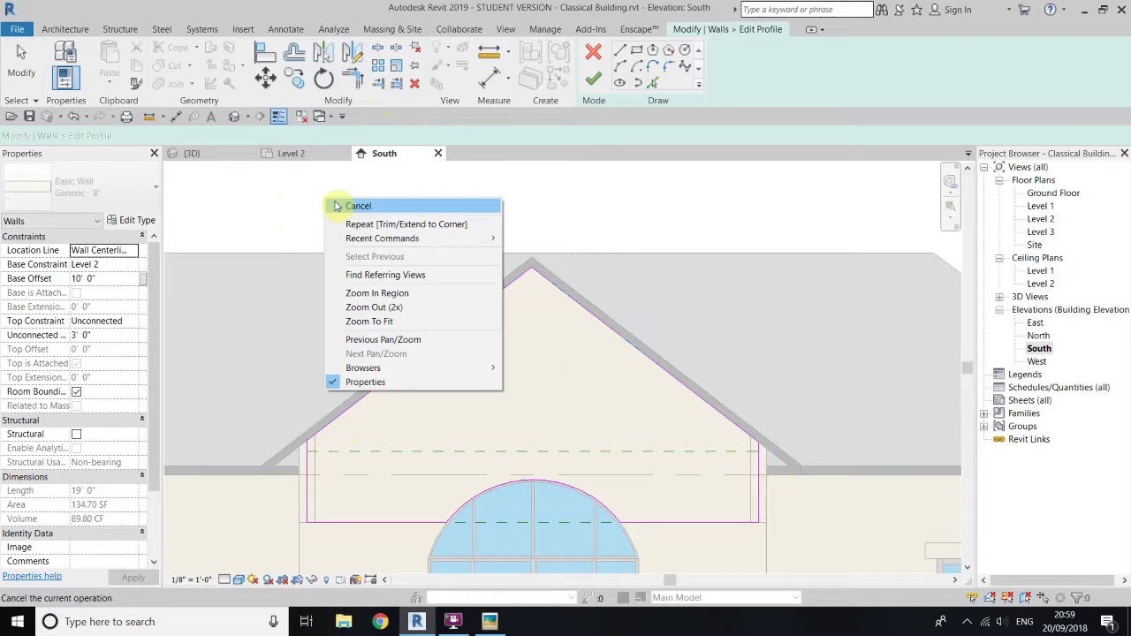
left_click(331, 207)
scroll(608, 165, "down", 1)
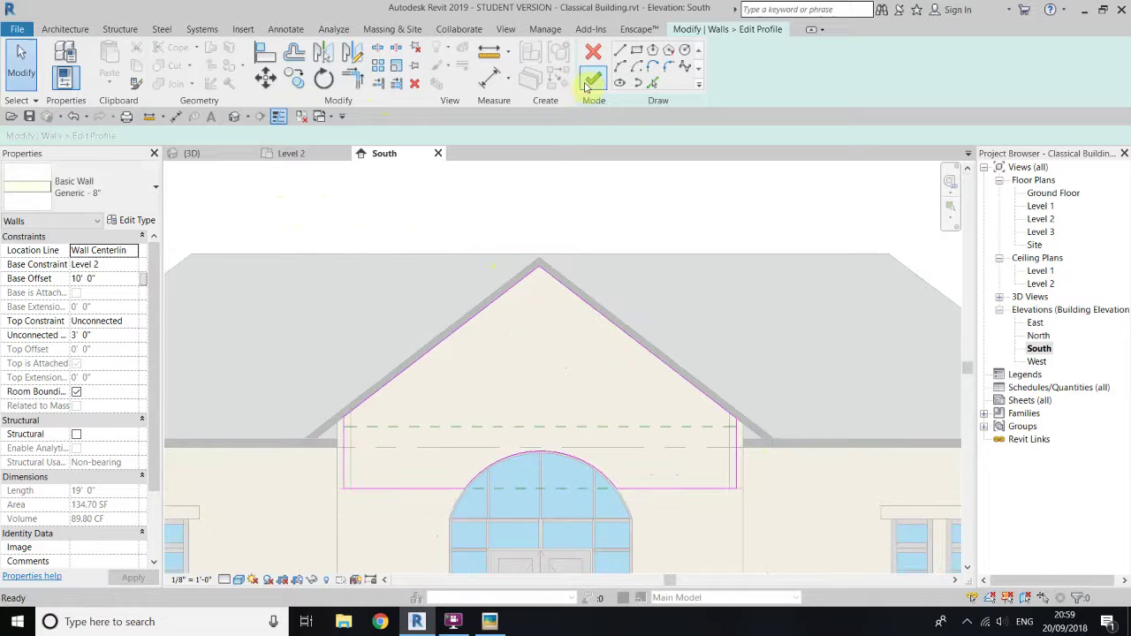
left_click(592, 83)
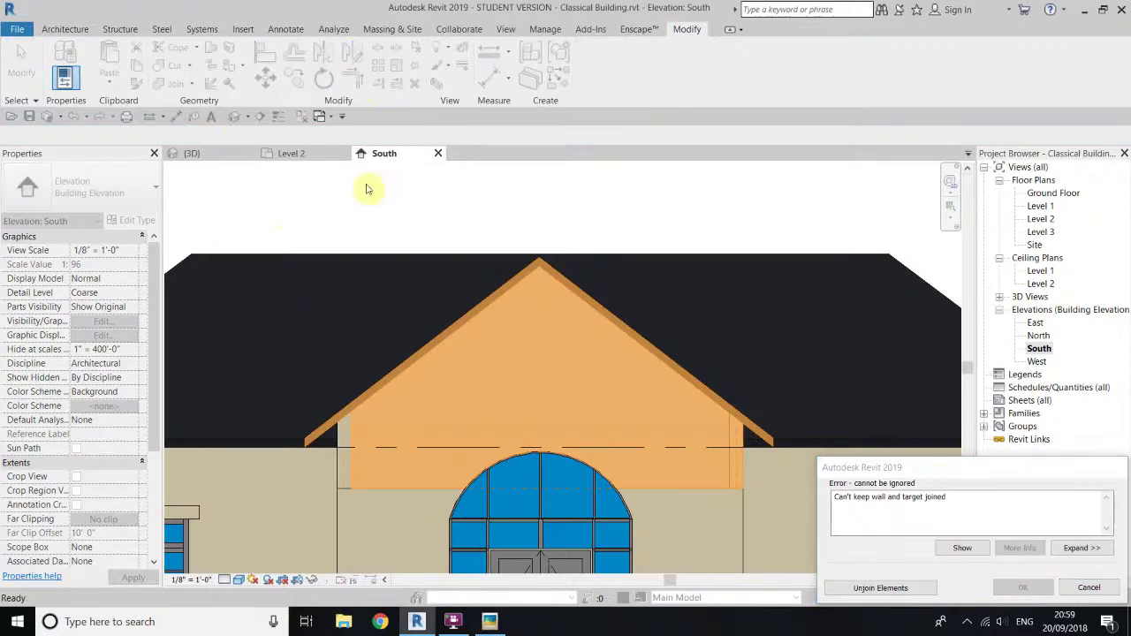
left_click(862, 588)
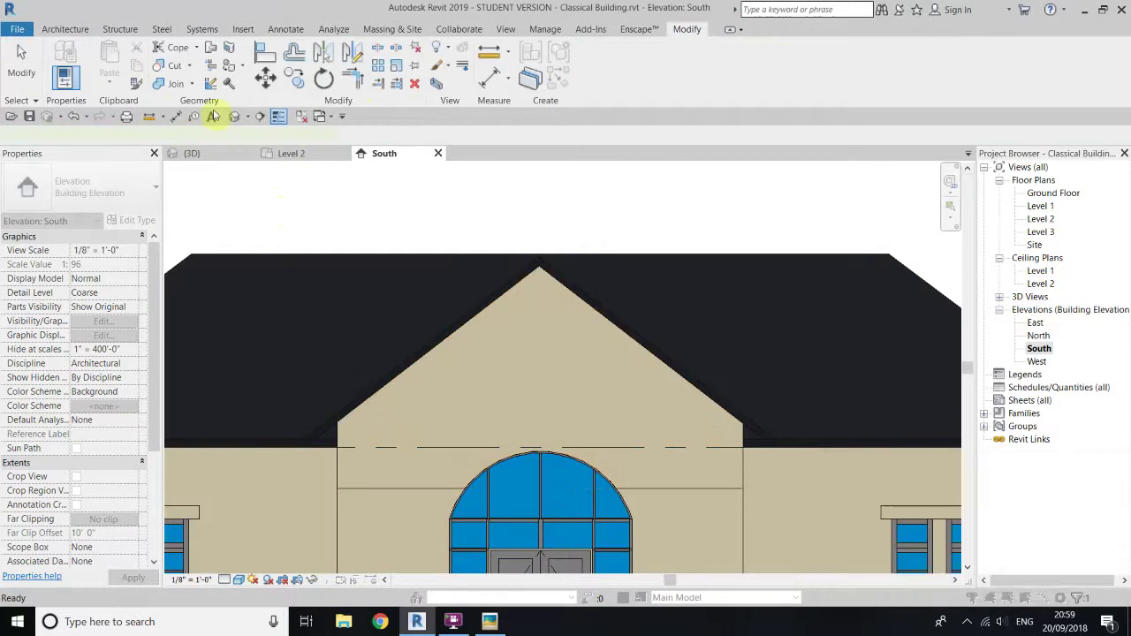
Step: Examine the building in the default 3D view
left_click(234, 116)
mouse_move(921, 224)
left_mouse_down()
mouse_move(977, 247)
mouse_move(1017, 232)
left_mouse_up()
middle_click_drag(796, 283, 687, 253, "shift")
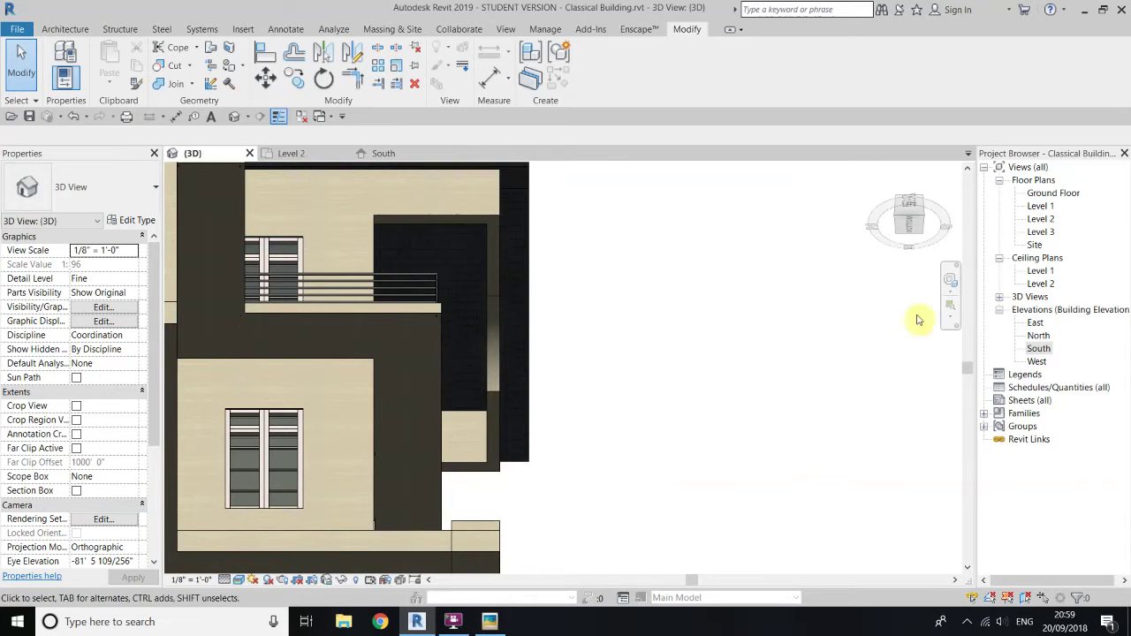
Step: Return to the South elevation and set its visual style to Wireframe
double_click(1043, 350)
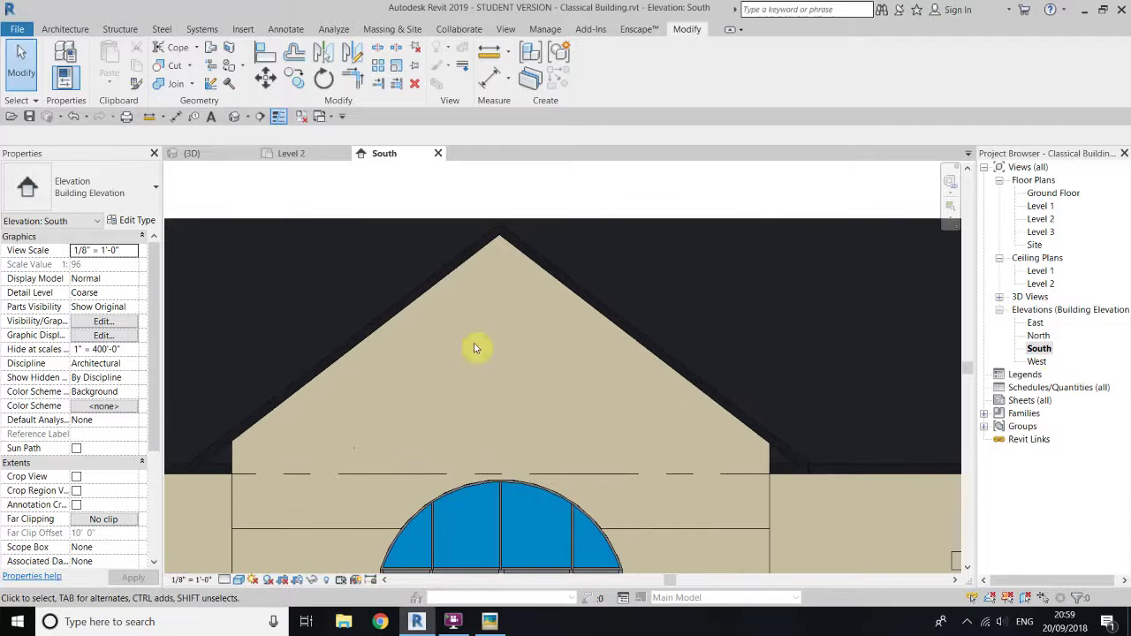
left_click(238, 580)
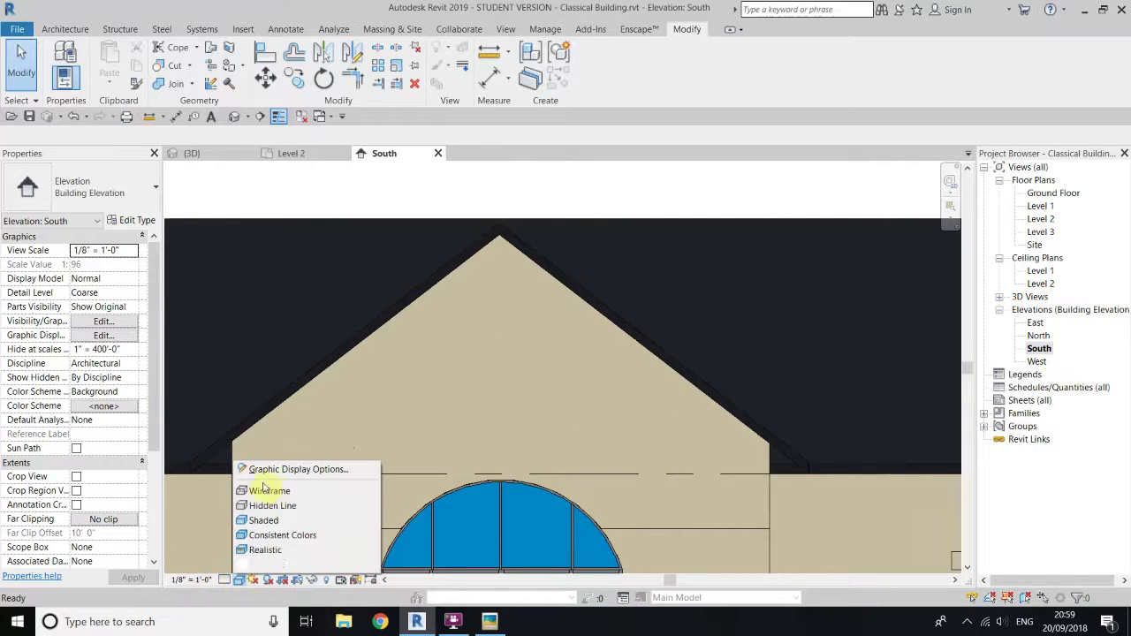
left_click(270, 488)
middle_click_drag(635, 373, 585, 351)
middle_click_drag(499, 484, 507, 464)
scroll(415, 488, "up", 2)
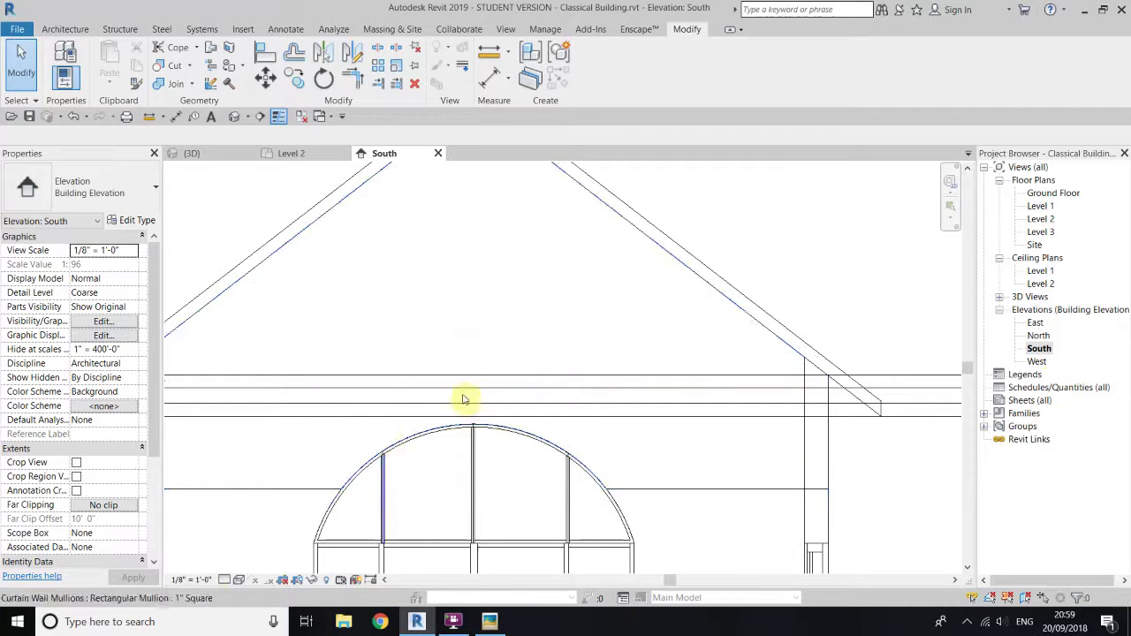
scroll(359, 428, "down", 4)
middle_click_drag(360, 428, 469, 444)
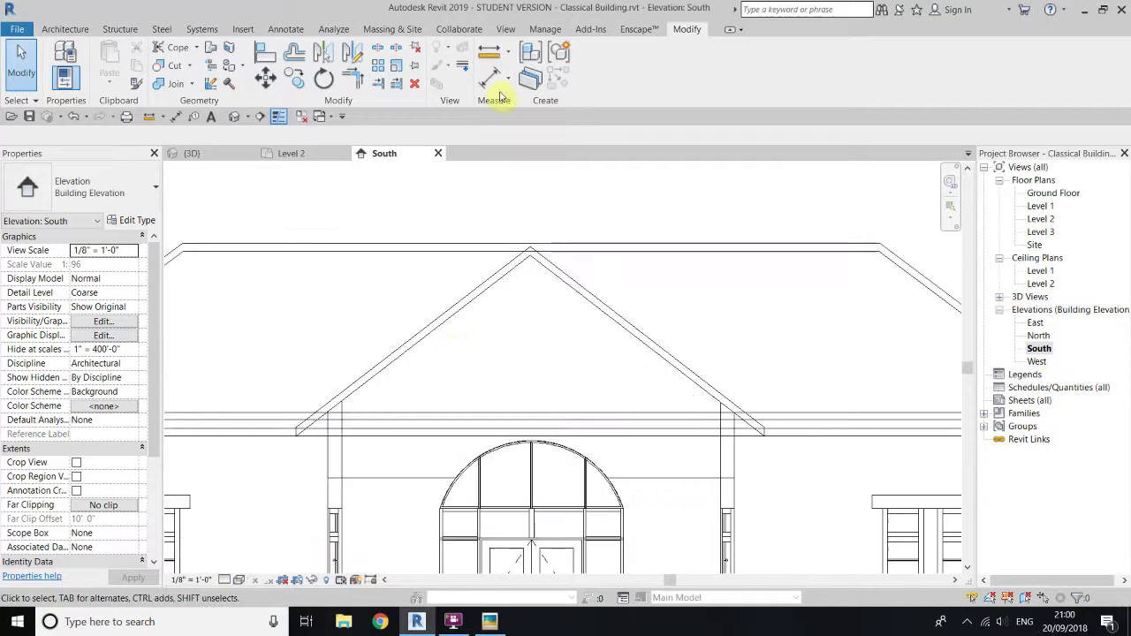
Step: Create a model in-place component in the Generic Models category, accepting the suggested name
left_click(56, 31)
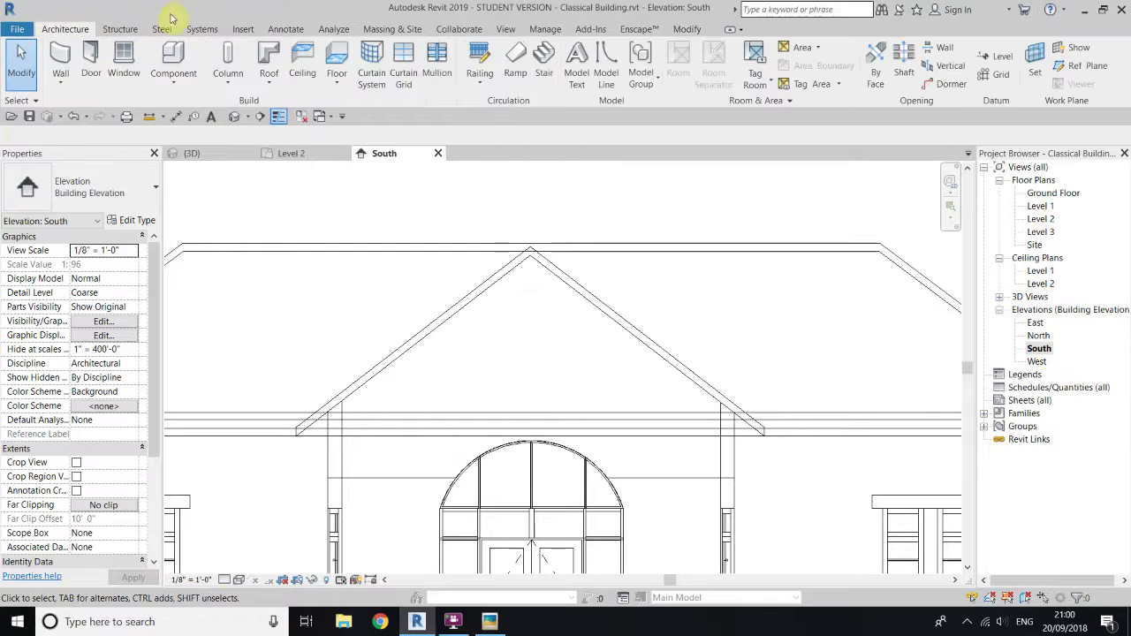
left_click(173, 76)
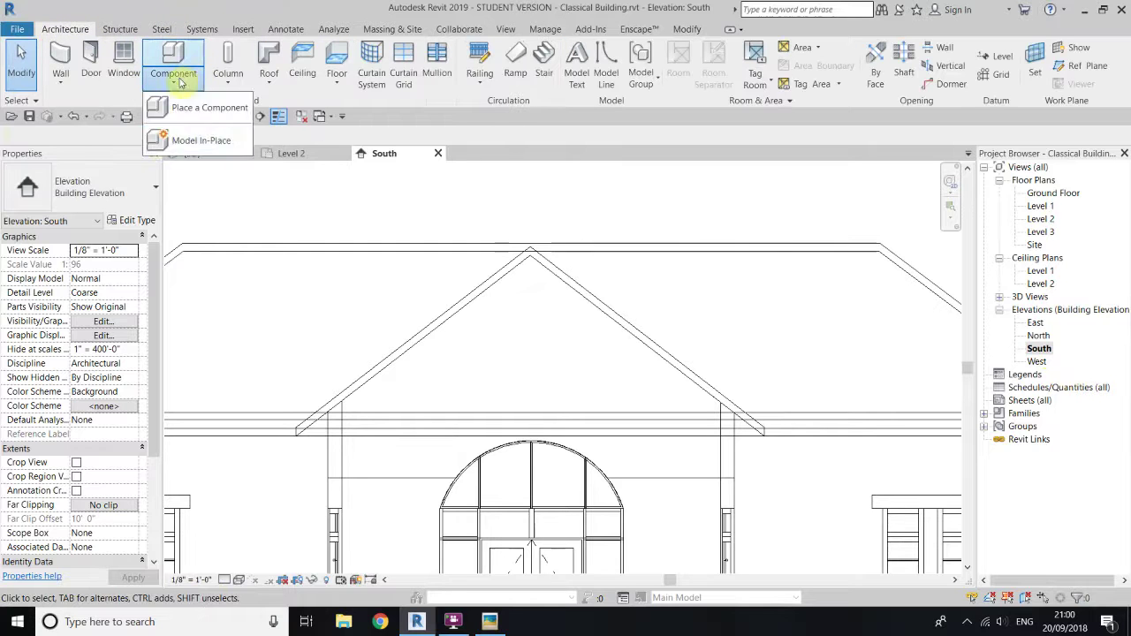
left_click(172, 145)
left_click_drag(659, 217, 680, 279)
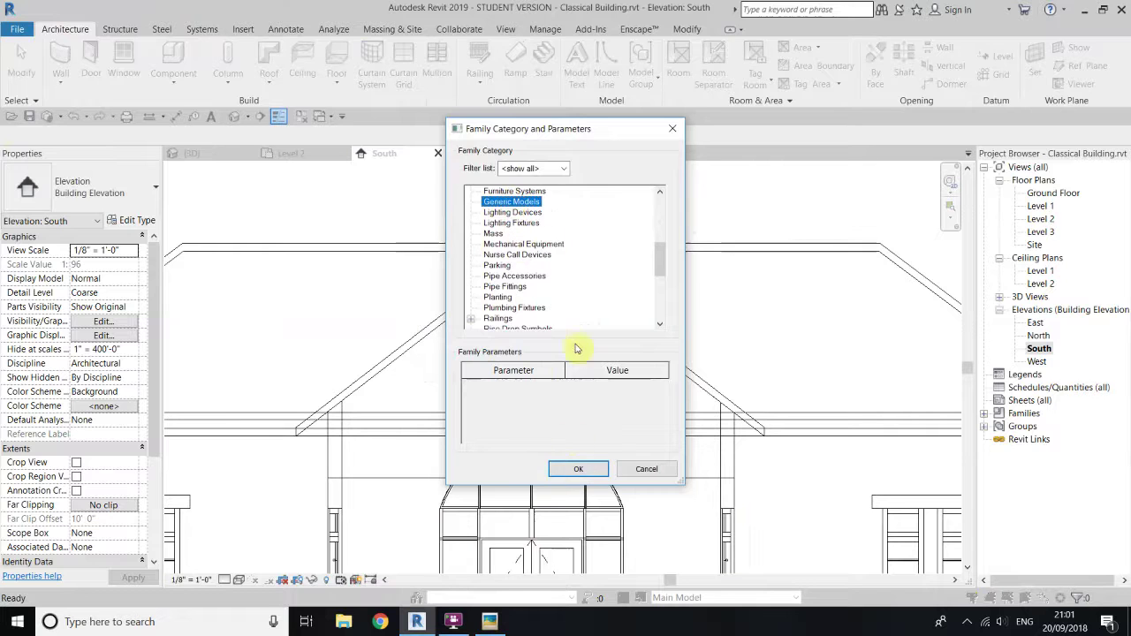
left_click(566, 468)
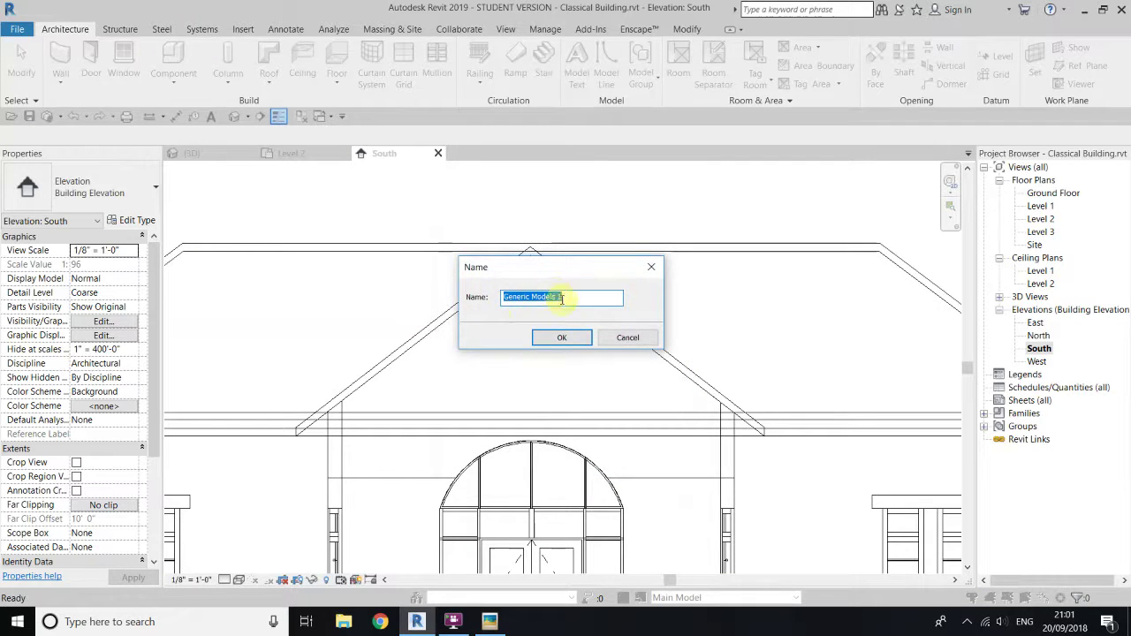
left_click(543, 339)
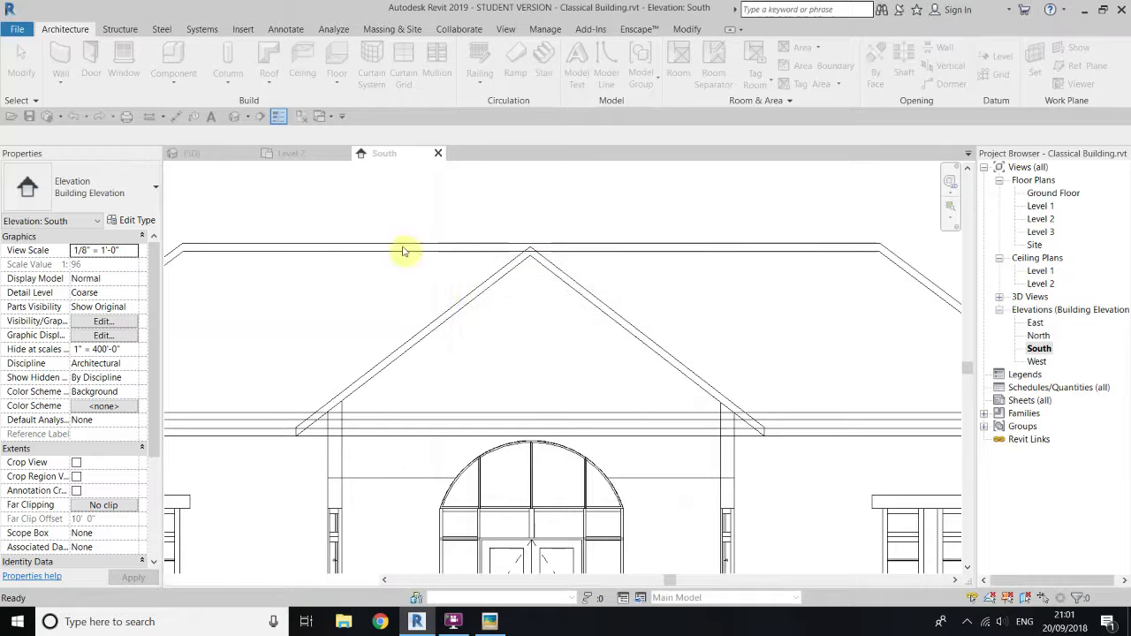
scroll(457, 265, "down", 3)
scroll(378, 260, "up", 3)
scroll(361, 230, "up", 2)
scroll(344, 242, "up", 1)
middle_click_drag(349, 244, 397, 273)
scroll(433, 301, "down", 1)
scroll(416, 341, "down", 1)
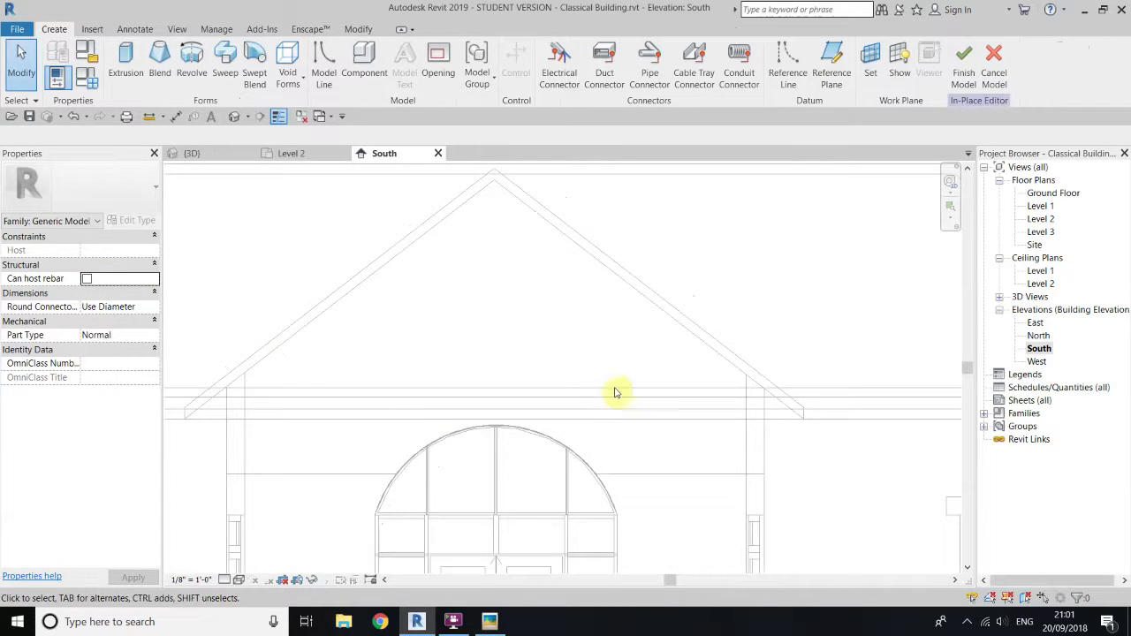
Step: Start an Extrusion and pick the face of the front gable wall as its work plane
left_click(112, 77)
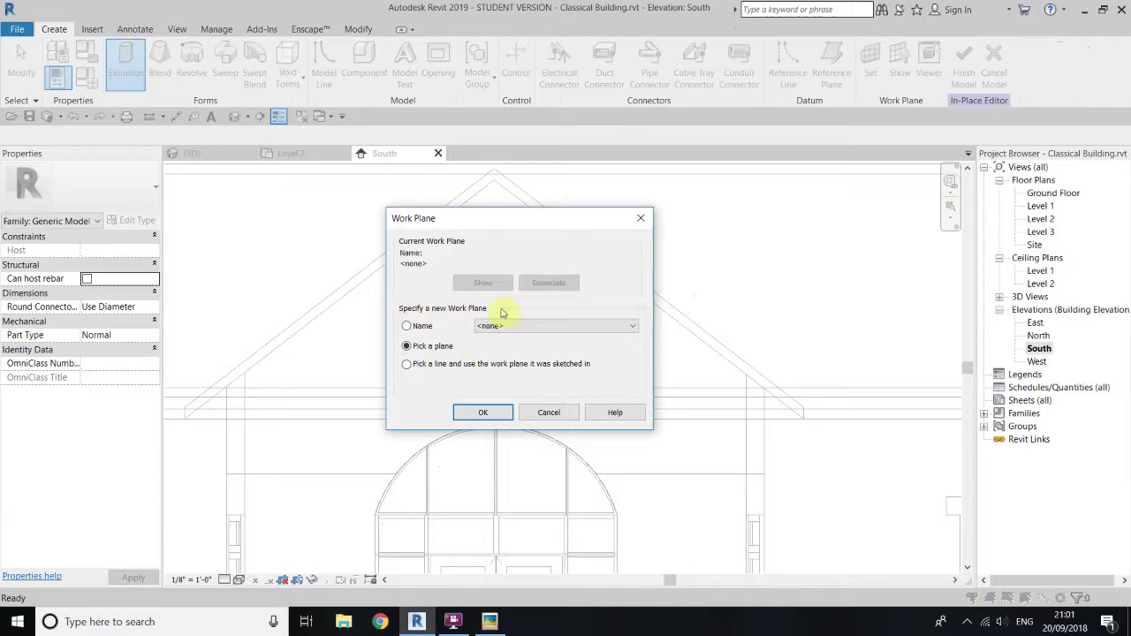
mouse_move(459, 222)
left_mouse_down()
mouse_move(327, 232)
mouse_move(415, 155)
mouse_move(471, 161)
left_mouse_up()
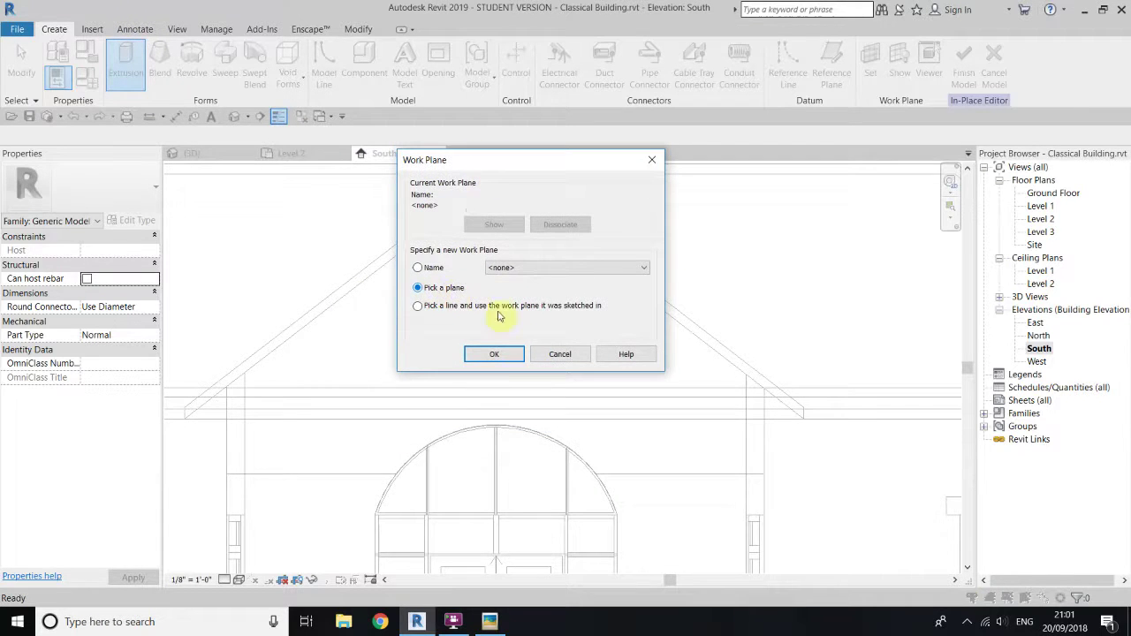
left_click(496, 354)
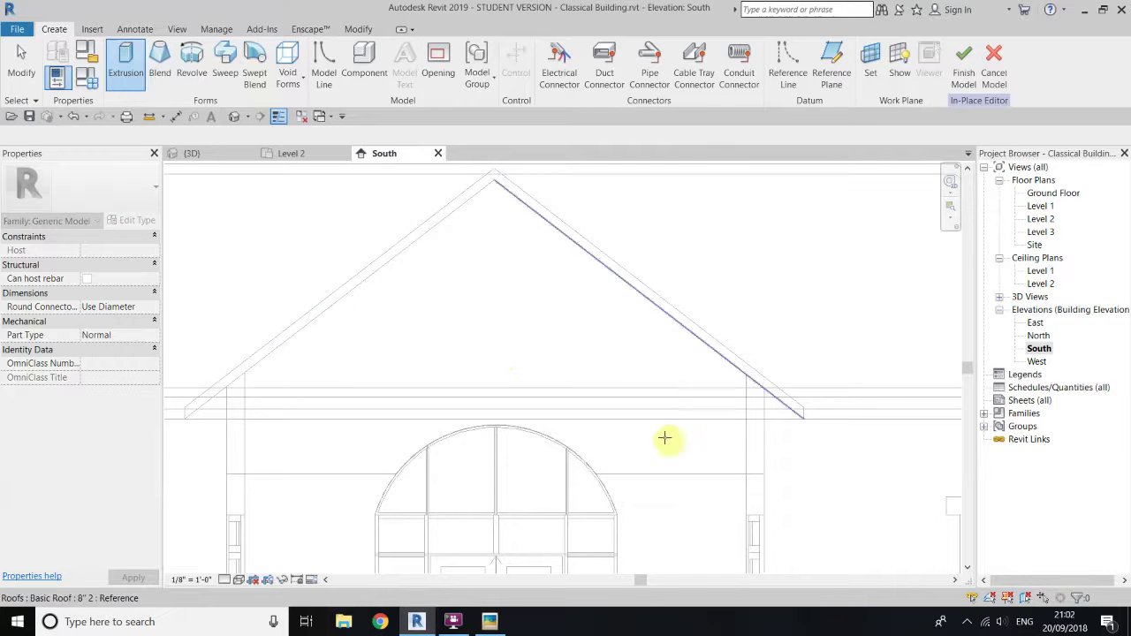
left_click(651, 472)
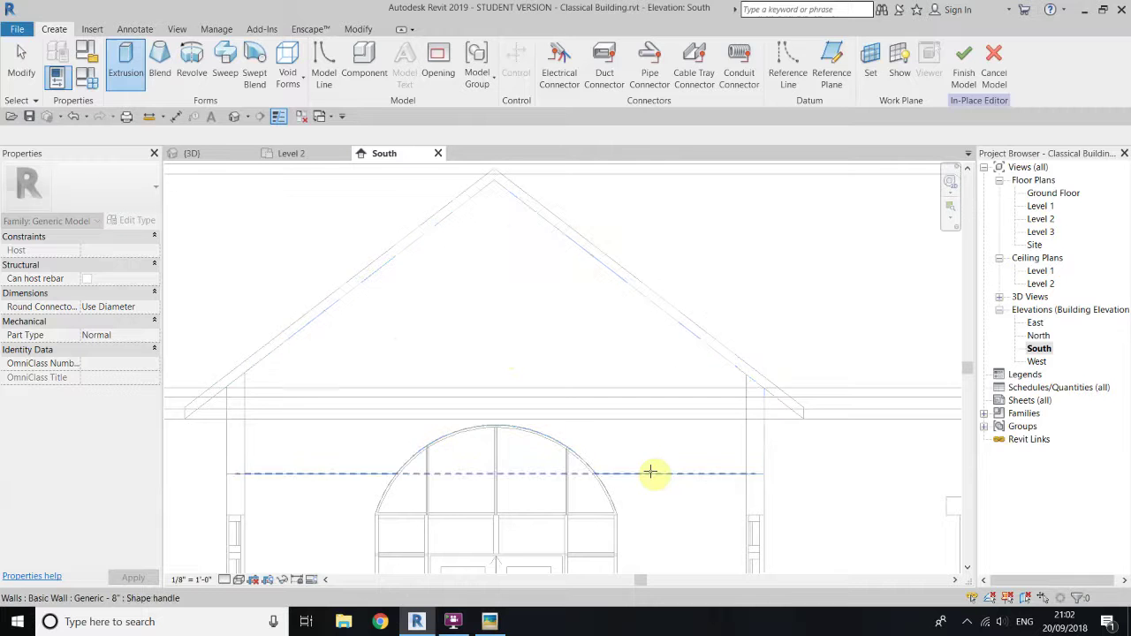
key("Tab")
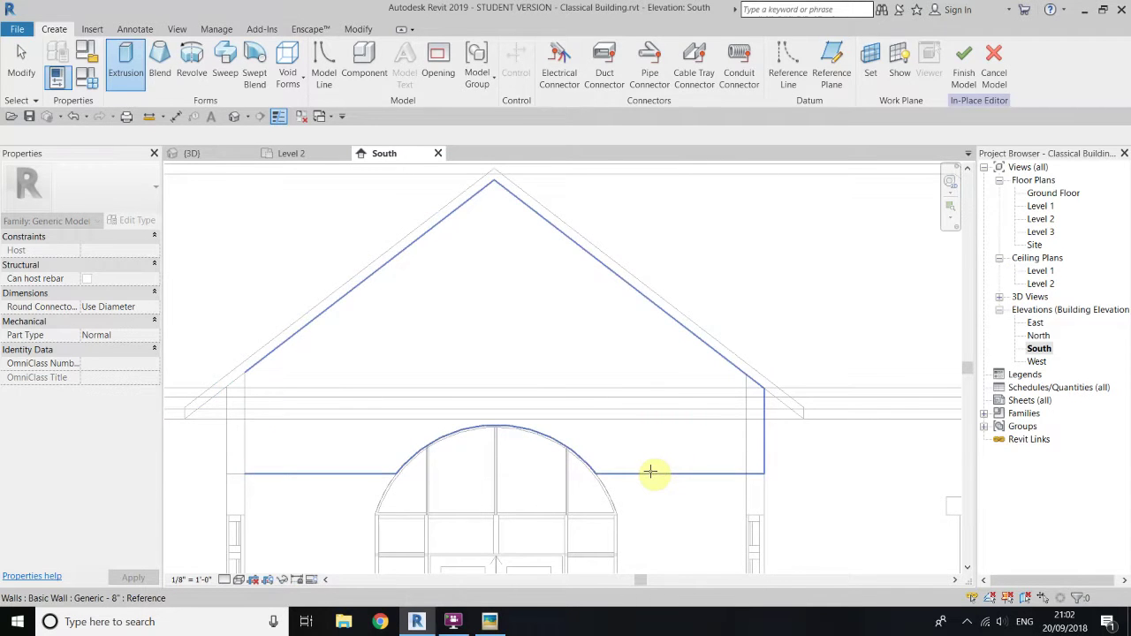
left_click(651, 472)
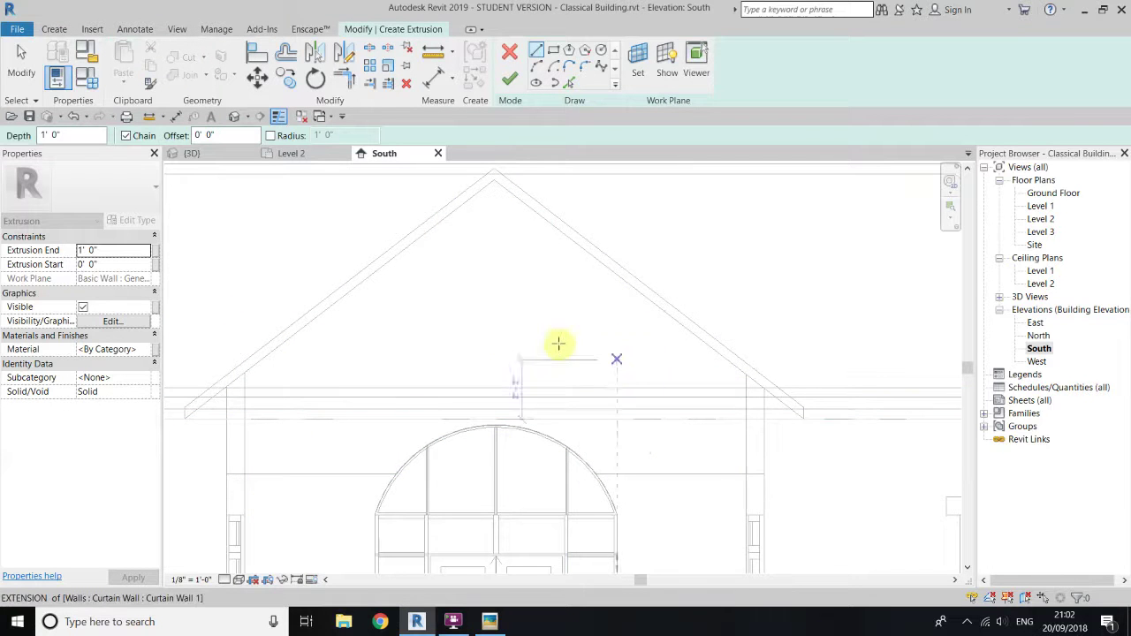
Step: Add both roof undersides, the wall's vertical side edges and its bottom edge to the extrusion sketch with Pick Lines
middle_click_drag(404, 298, 449, 303)
left_click(568, 82)
left_click(669, 288)
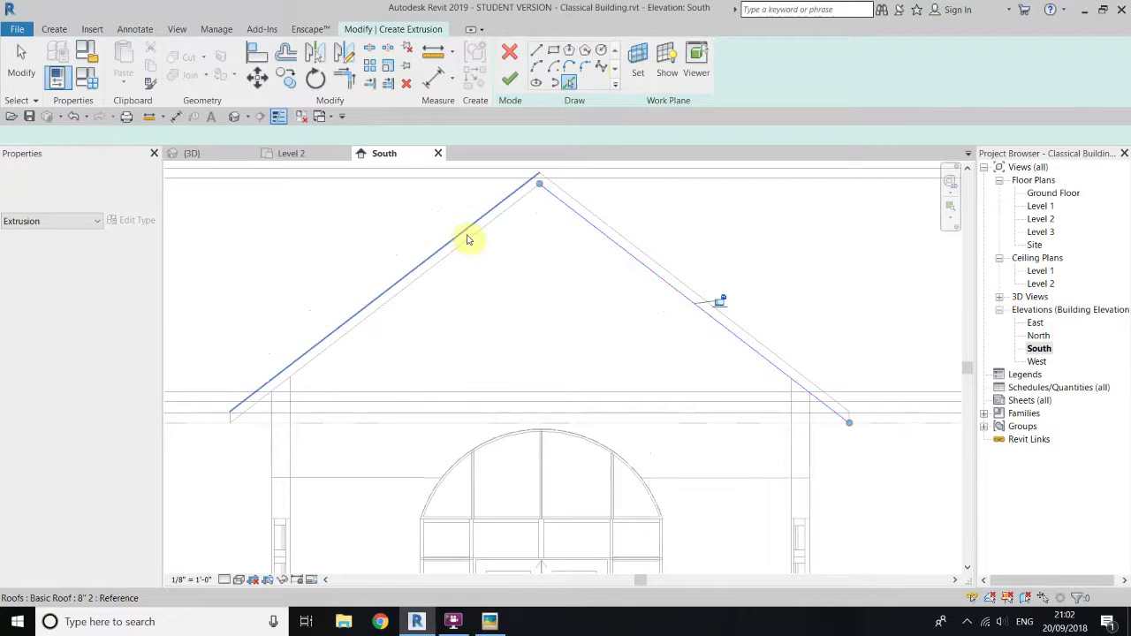
left_click(466, 237)
left_click(292, 462)
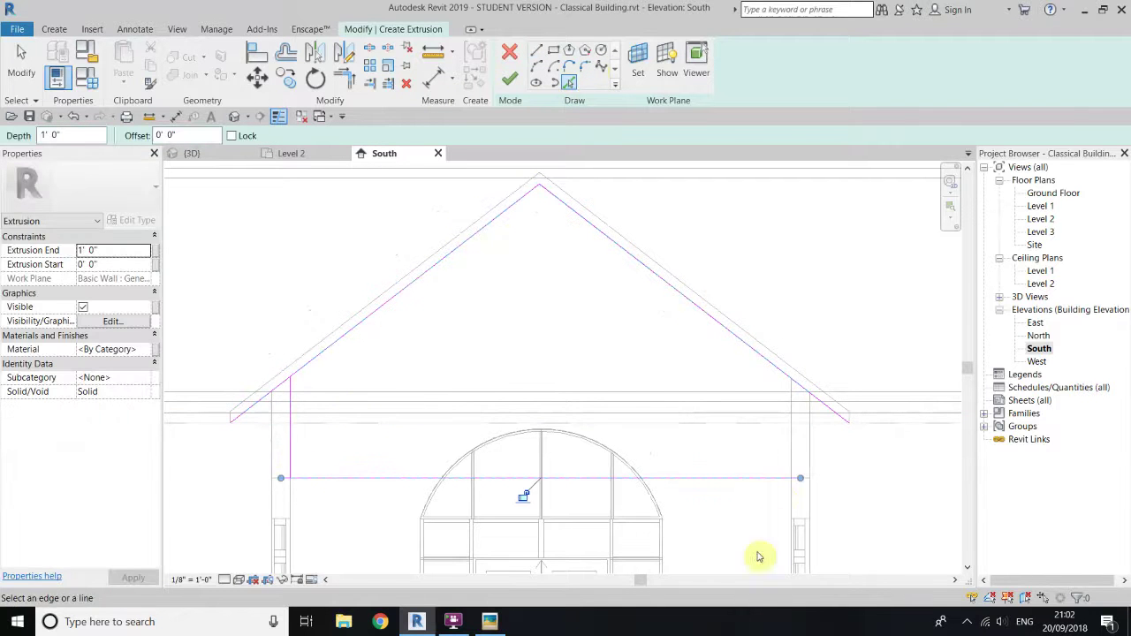
right_click(327, 185)
left_click(353, 193)
Step: Draw a horizontal line along Level 3 from above the arch centre, continuing into a slanted line down to the sketch's bottom line
scroll(575, 457, "up", 1)
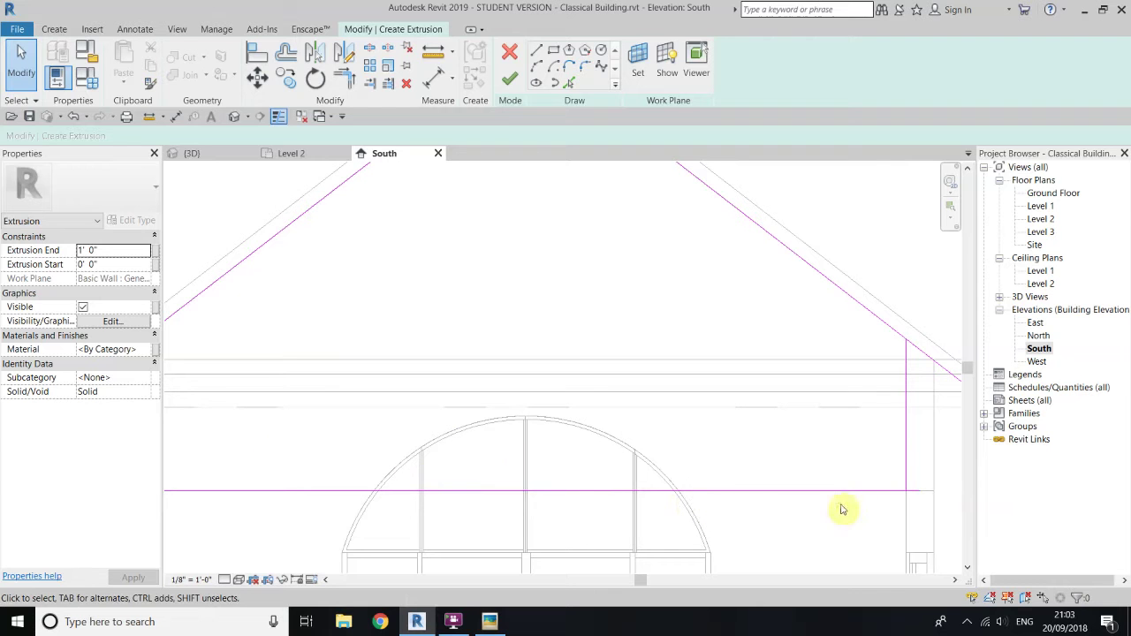
left_click(538, 53)
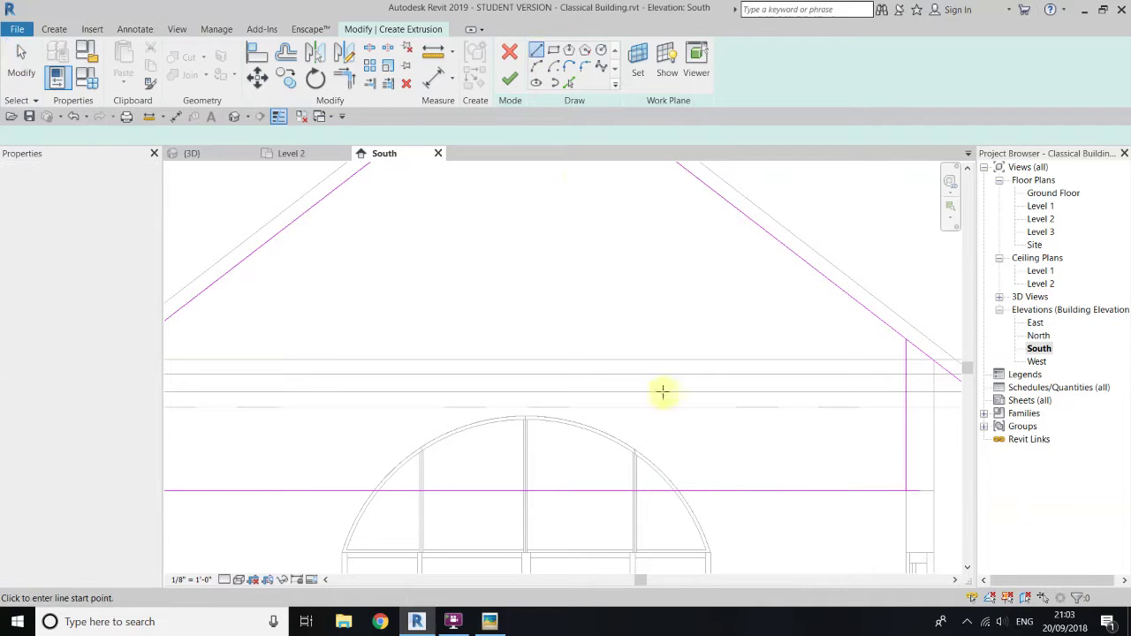
scroll(856, 551, "up", 1)
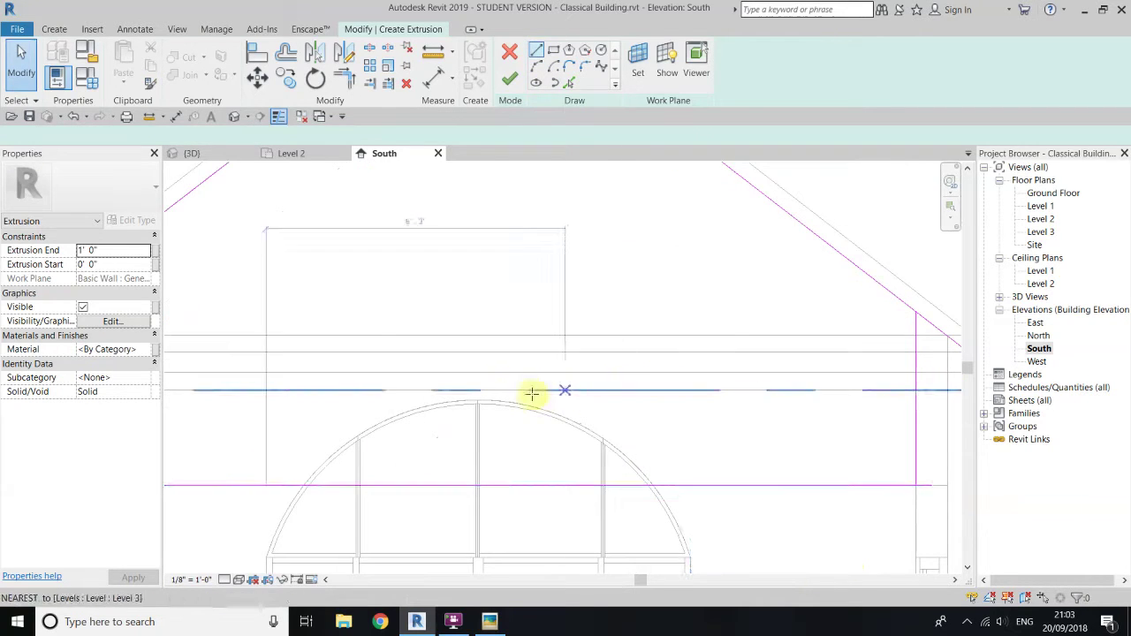
left_click(479, 389)
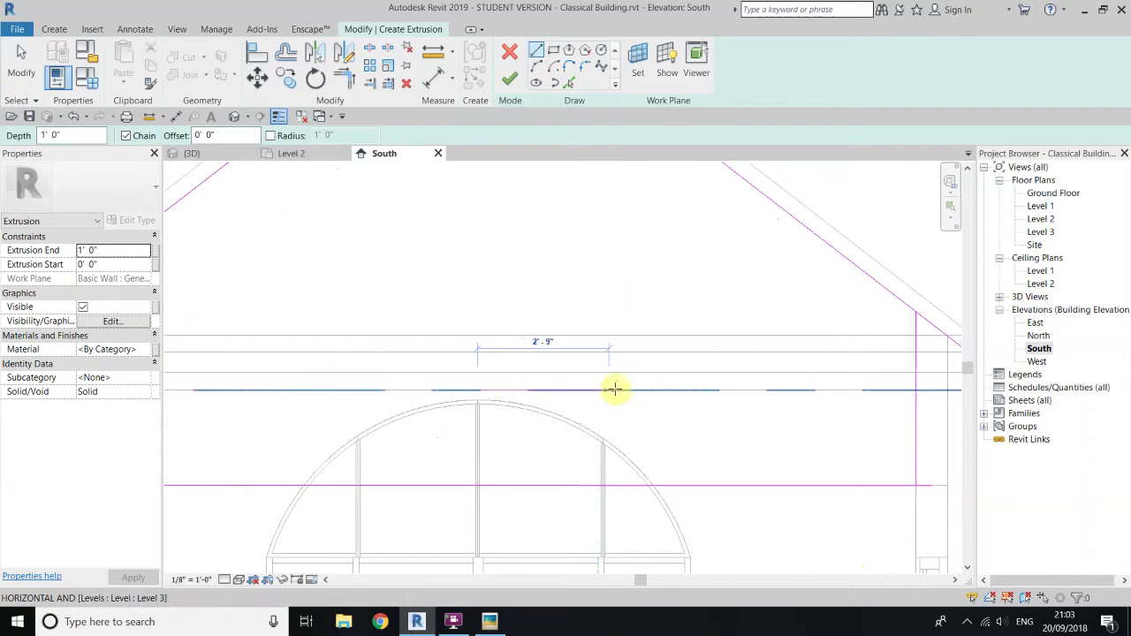
left_click(635, 395)
left_click(710, 485)
right_click(512, 228)
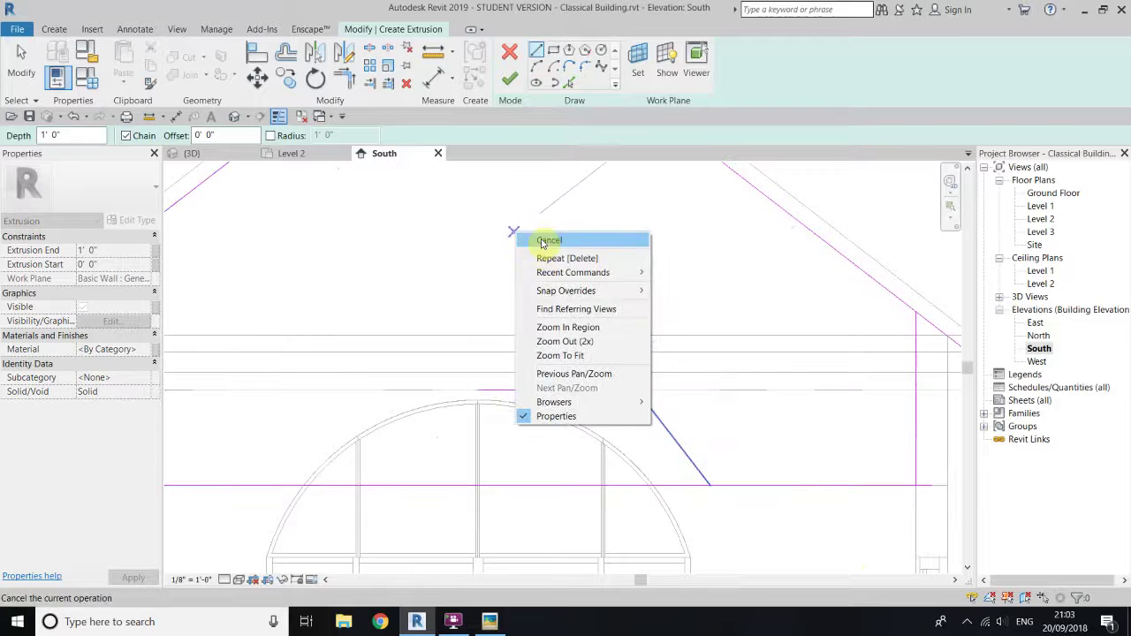
left_click(553, 246)
Step: Mirror the horizontal and slanted lines about a vertical axis drawn through the arch centre, keeping the originals
scroll(820, 350, "down", 3)
left_click_drag(752, 330, 666, 397)
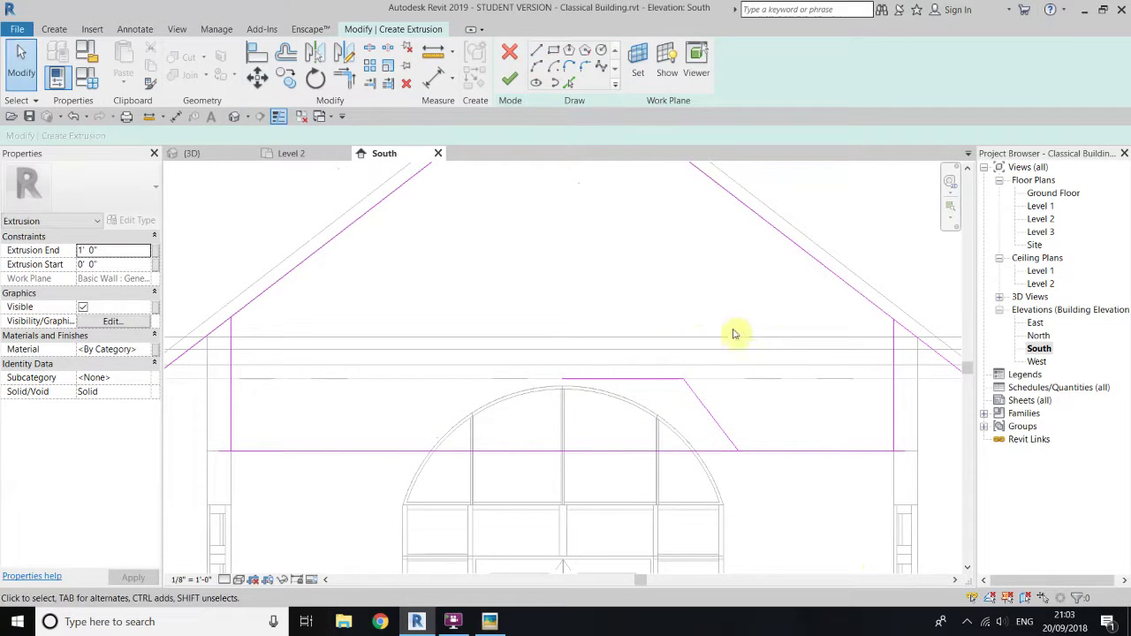
left_click_drag(733, 294, 668, 399)
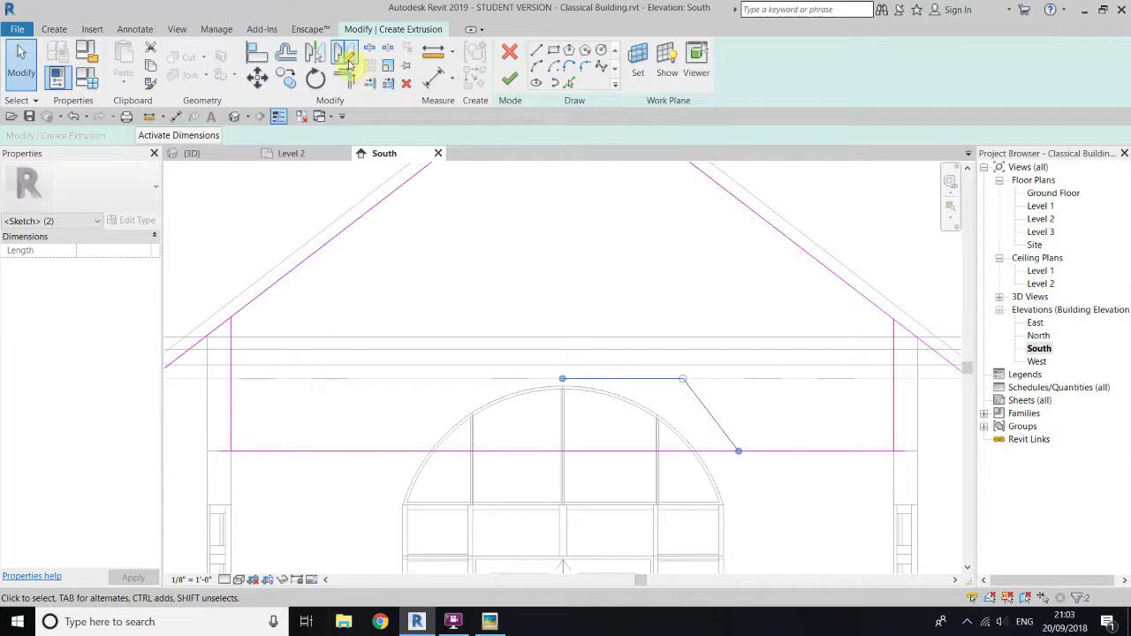
left_click(344, 52)
left_click(562, 378)
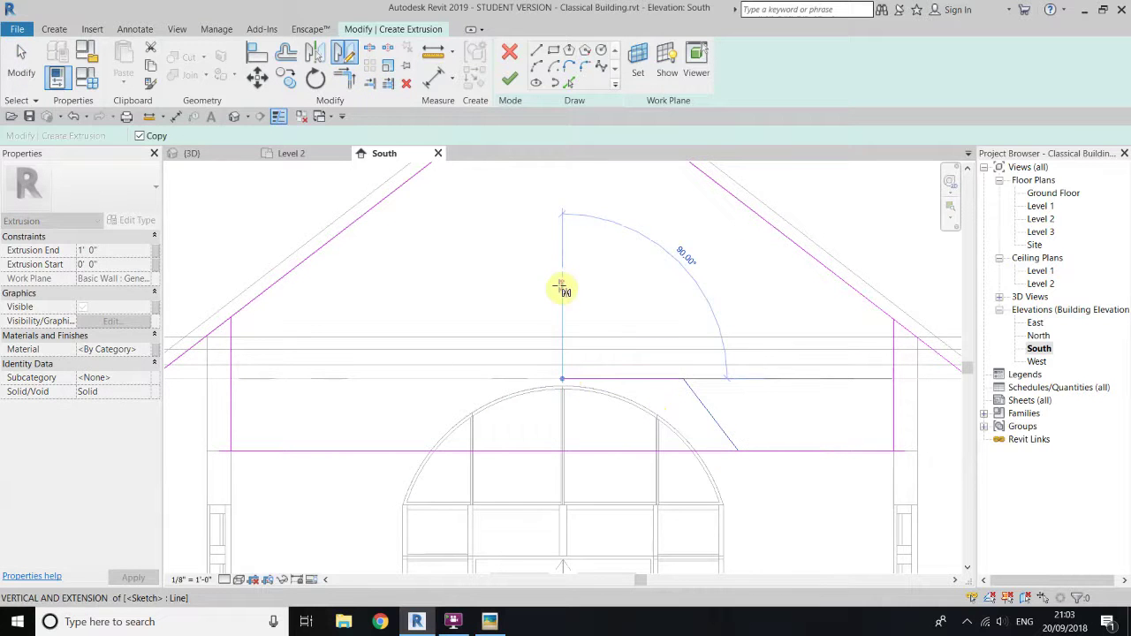
left_click(562, 290)
right_click(576, 228)
left_click(608, 242)
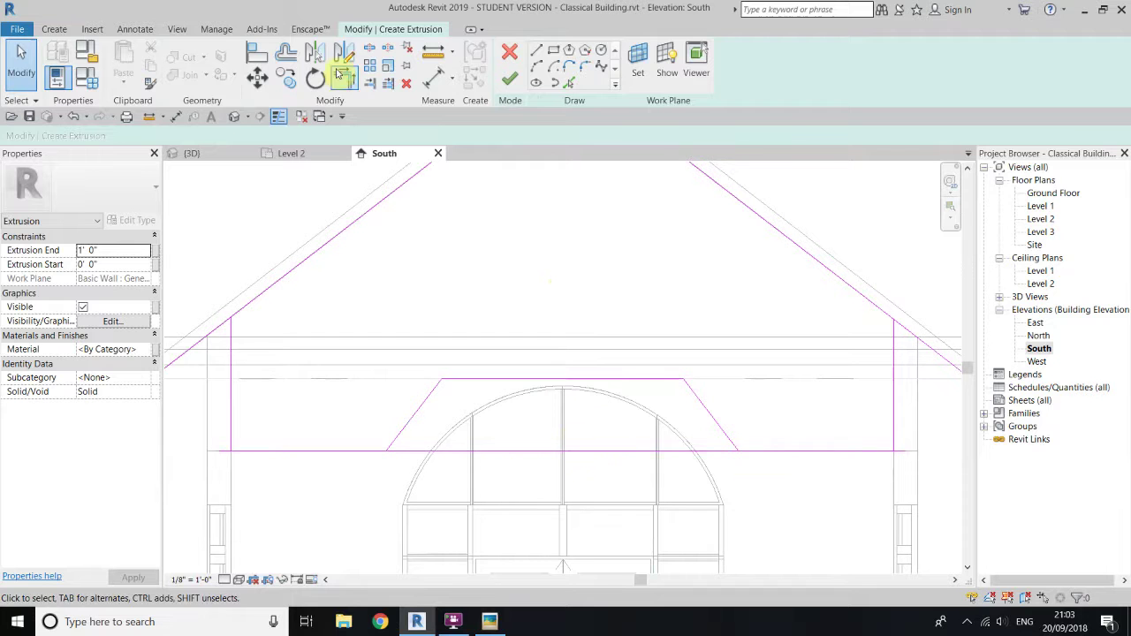
Step: Split the sketch's bottom line between the two slanted lines
left_click(370, 49)
left_click(603, 451)
right_click(519, 292)
left_click(542, 301)
right_click(559, 314)
left_click(568, 321)
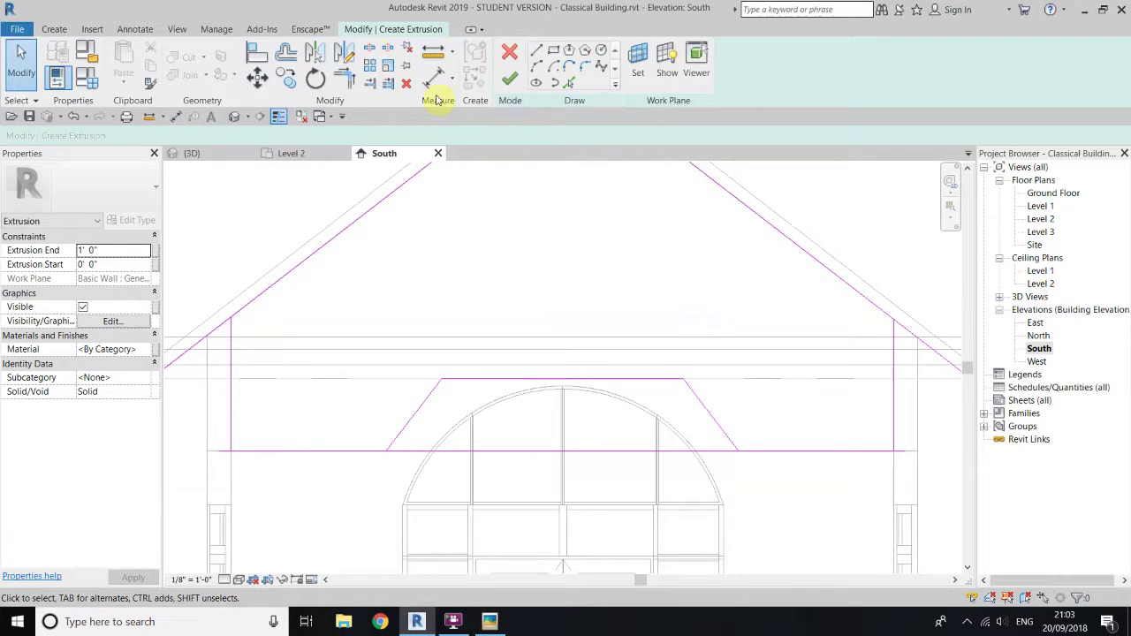
Step: Trim both halves of the bottom line to corners with the two slanted lines
left_click(345, 77)
left_click(402, 435)
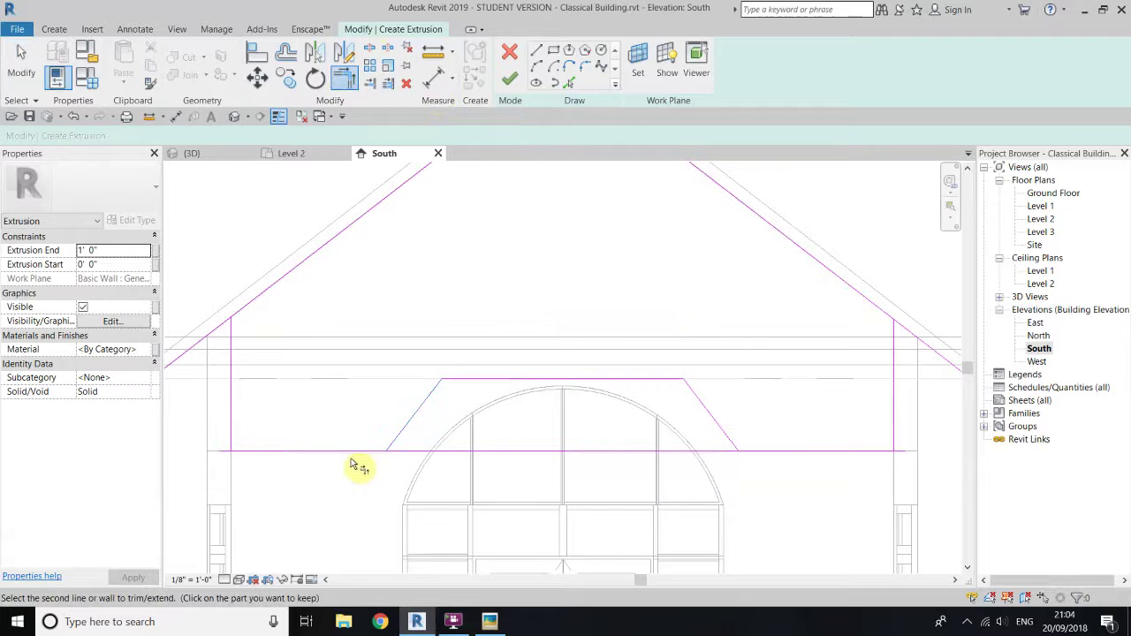
left_click(356, 454)
left_click(752, 453)
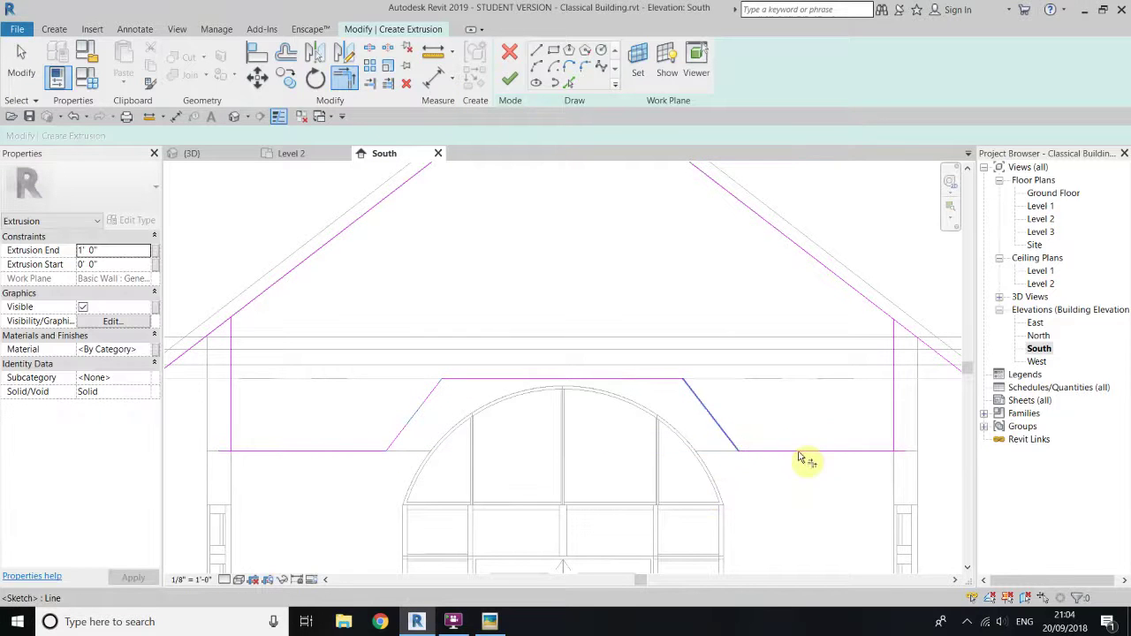
Step: Trim the sketch's two vertical side lines to corners with the bottom lines and the roof slope lines
left_click(895, 397)
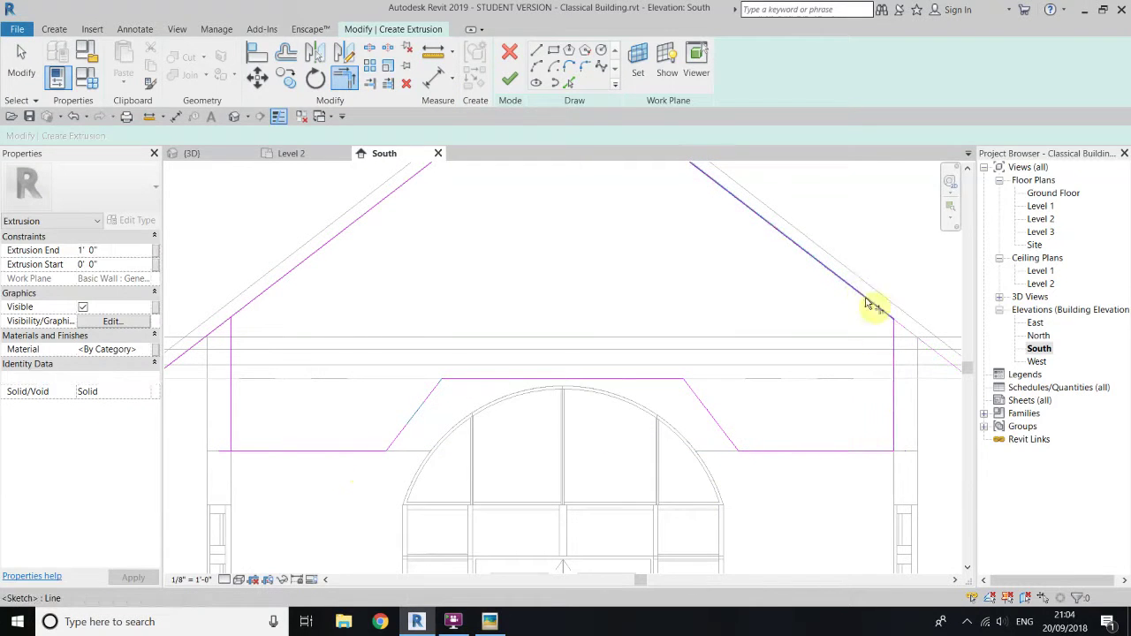
scroll(859, 295, "down", 1)
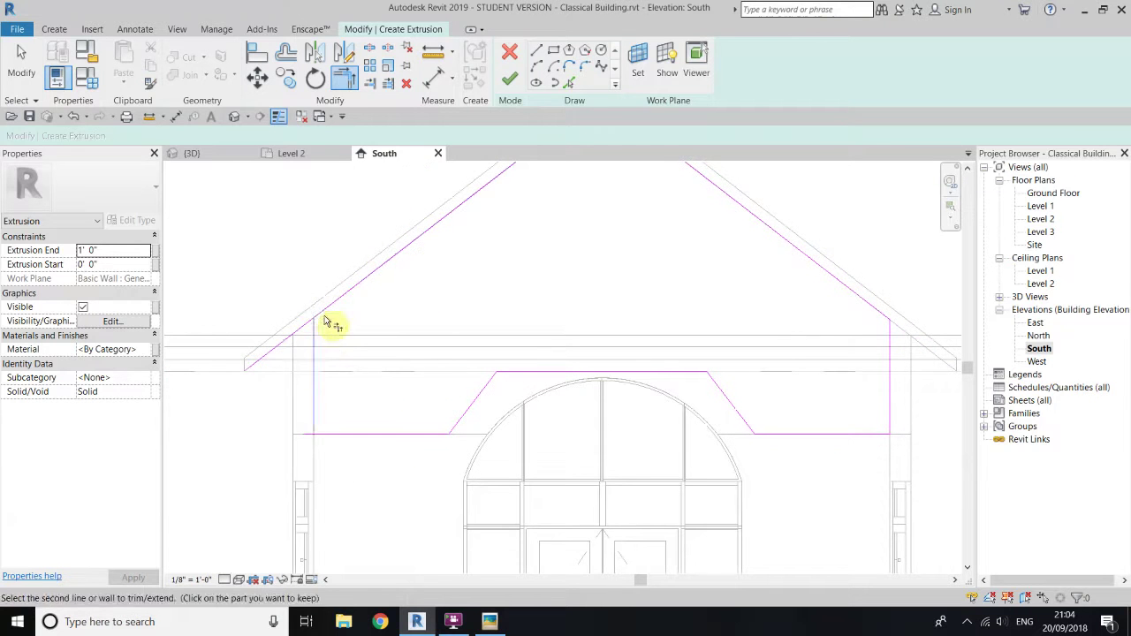
left_click(315, 416)
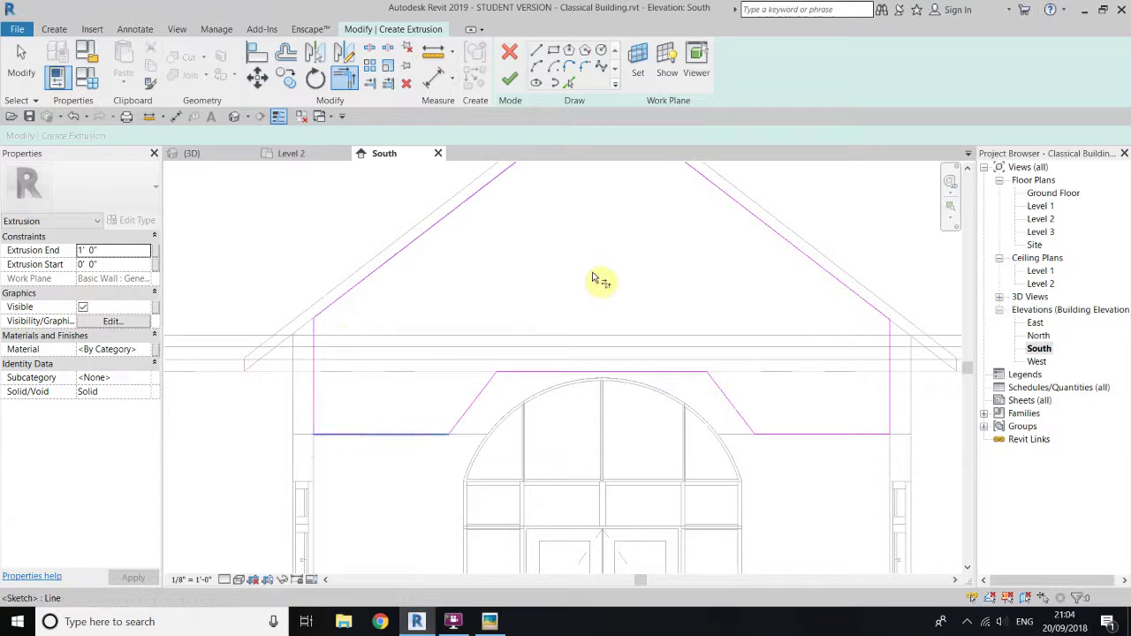
right_click(592, 270)
left_click(604, 280)
right_click(603, 281)
left_click(624, 290)
scroll(304, 378, "down", 2)
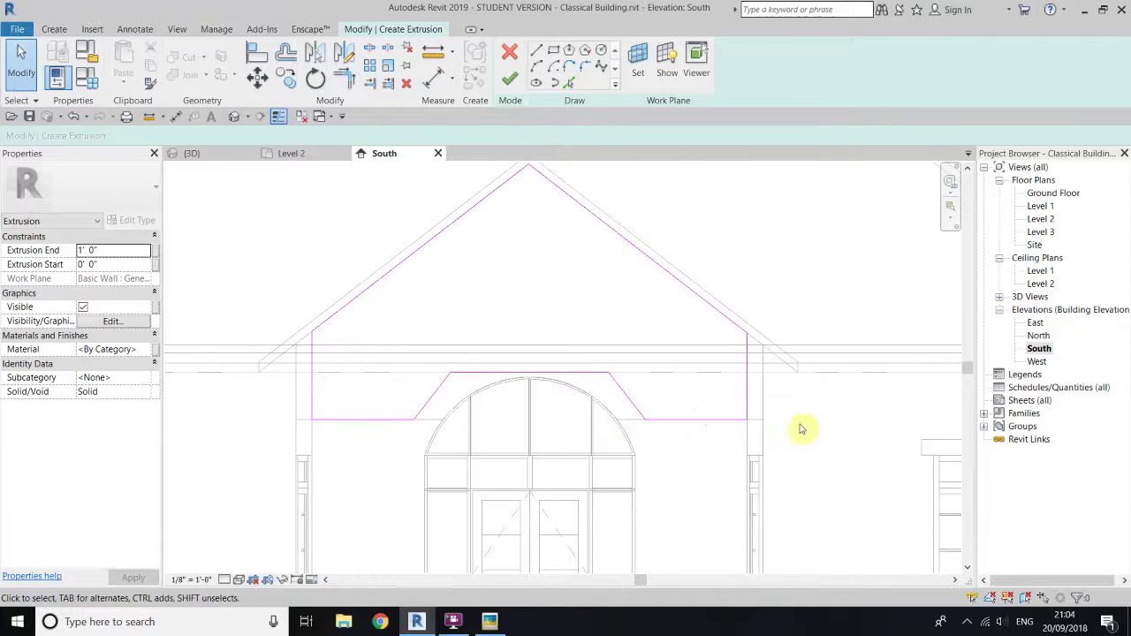
Step: Set the extrusion's material to Wall and finish the sketch
scroll(776, 411, "up", 2)
scroll(779, 425, "down", 2)
middle_click_drag(500, 350, 530, 423)
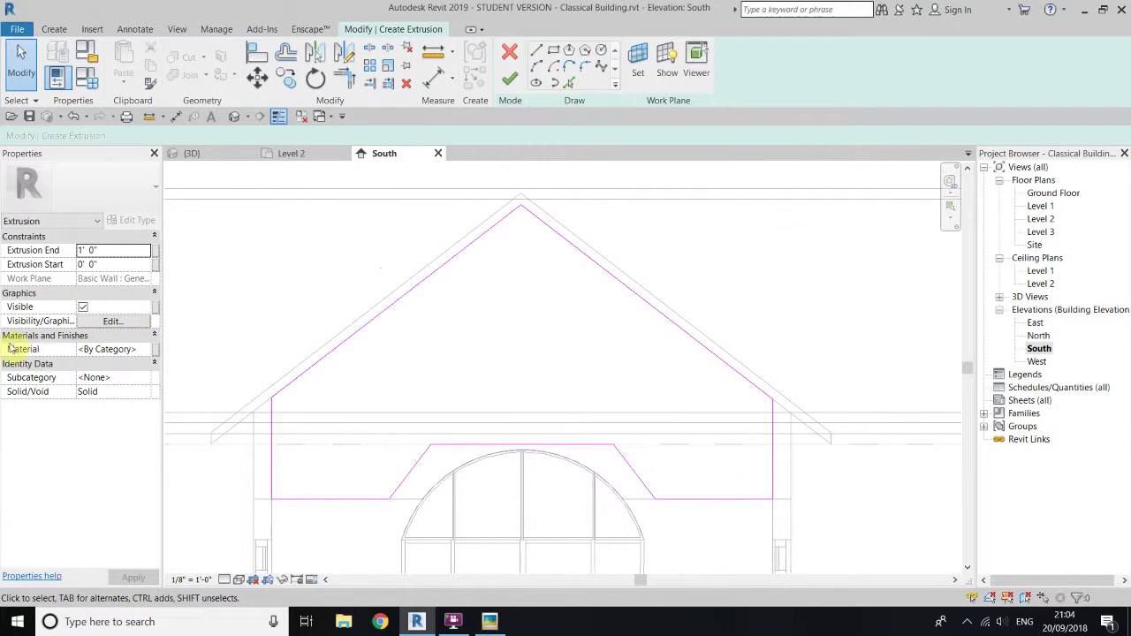
left_click(139, 350)
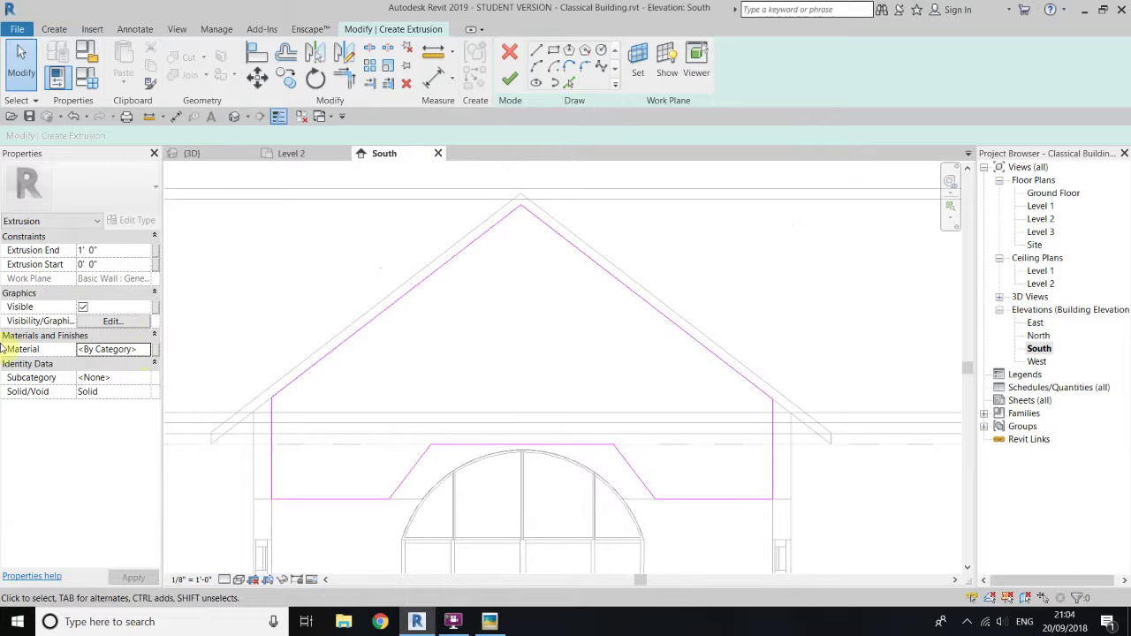
key("l")
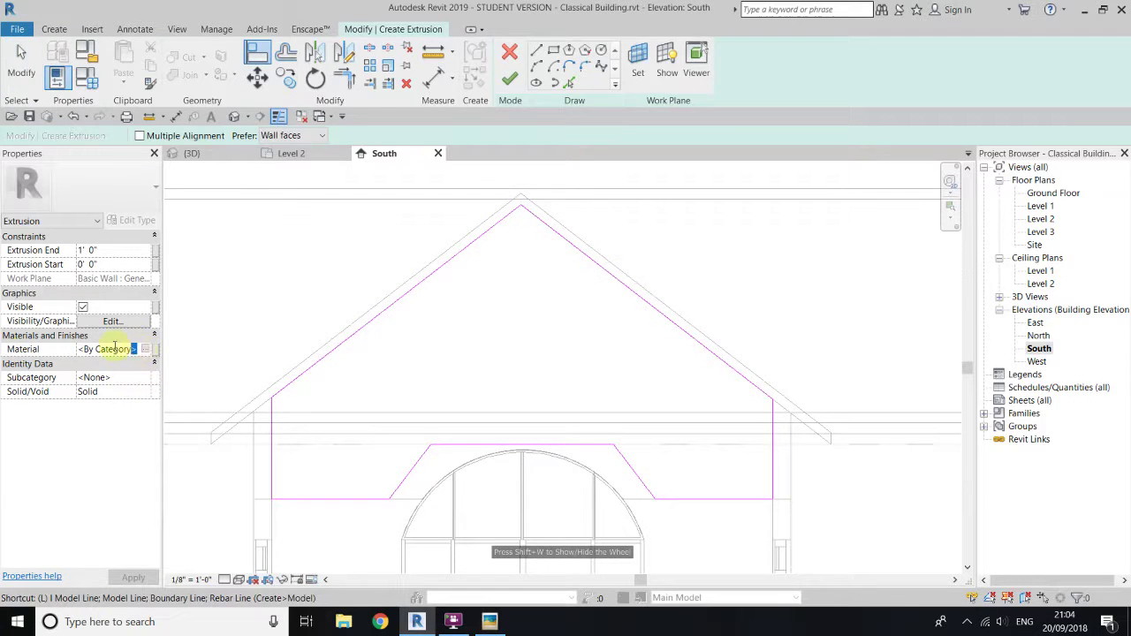
left_click_drag(140, 350, 70, 341)
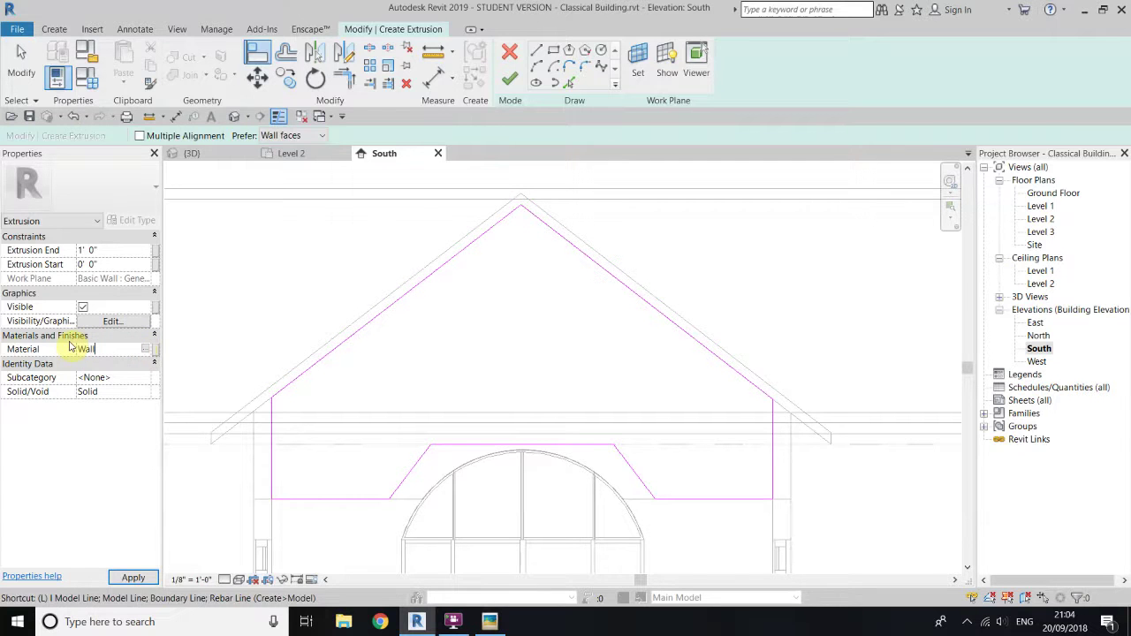
key("Escape")
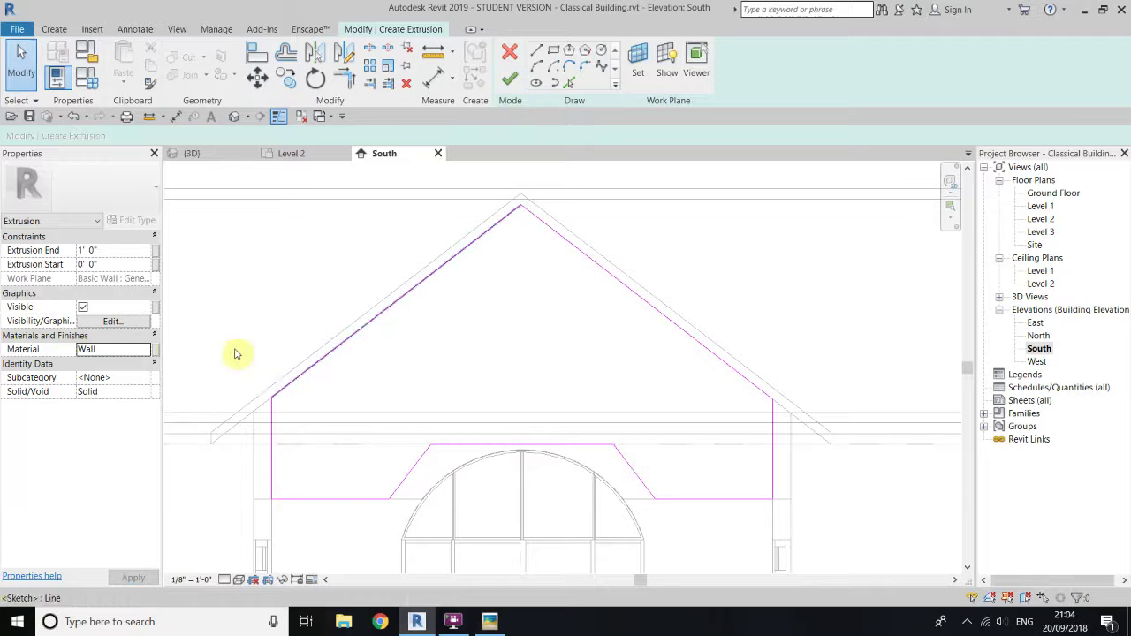
left_click(509, 80)
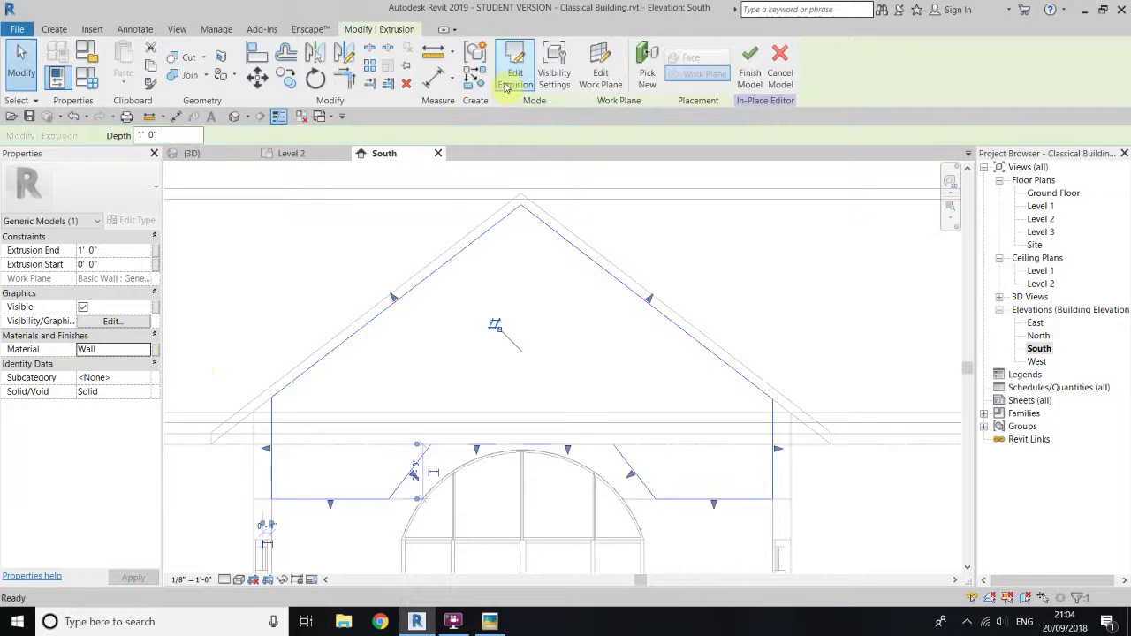
Step: In the Level 3 plan, stretch the extrusion's back face to the wall behind the porch and finish the in-place model
double_click(1050, 231)
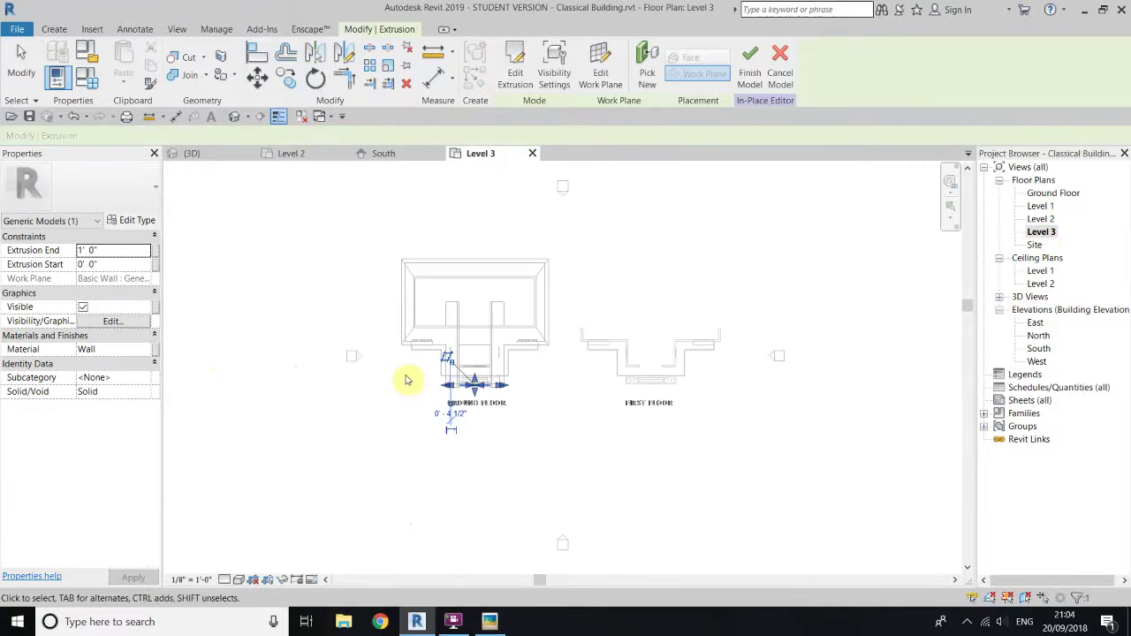
scroll(492, 356, "up", 5)
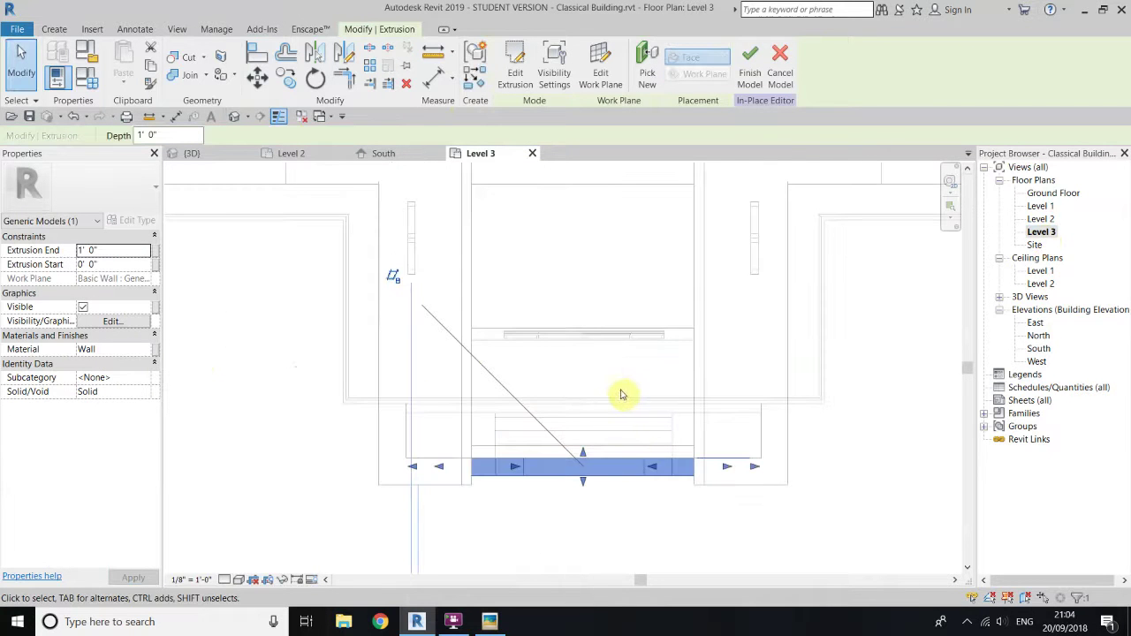
scroll(657, 386, "up", 2)
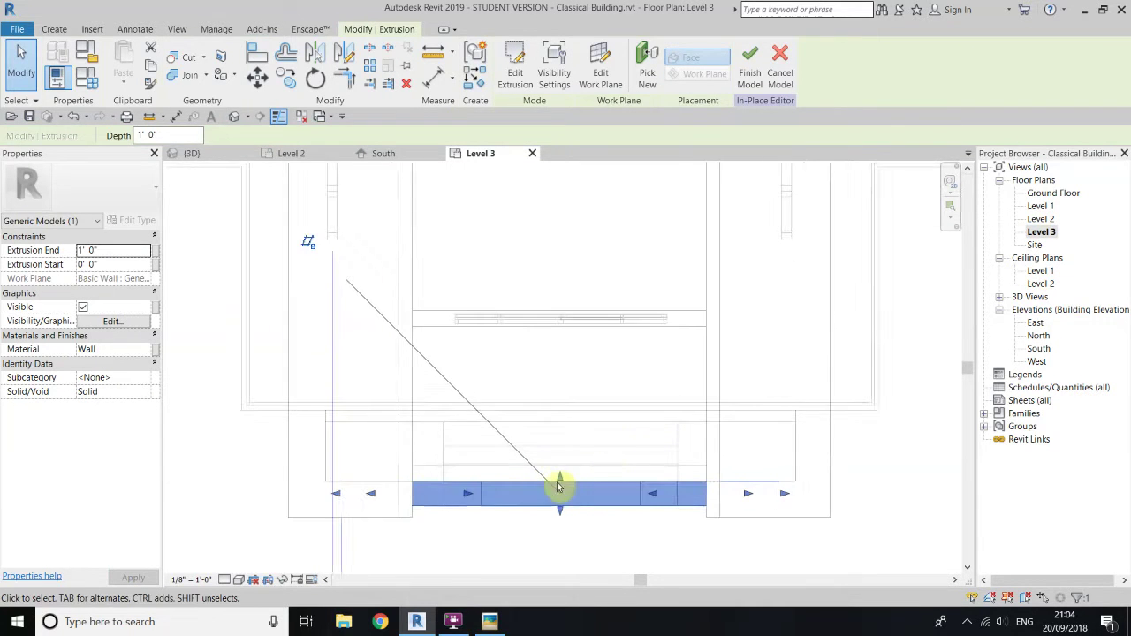
left_click_drag(563, 485, 583, 321)
scroll(557, 274, "up", 1)
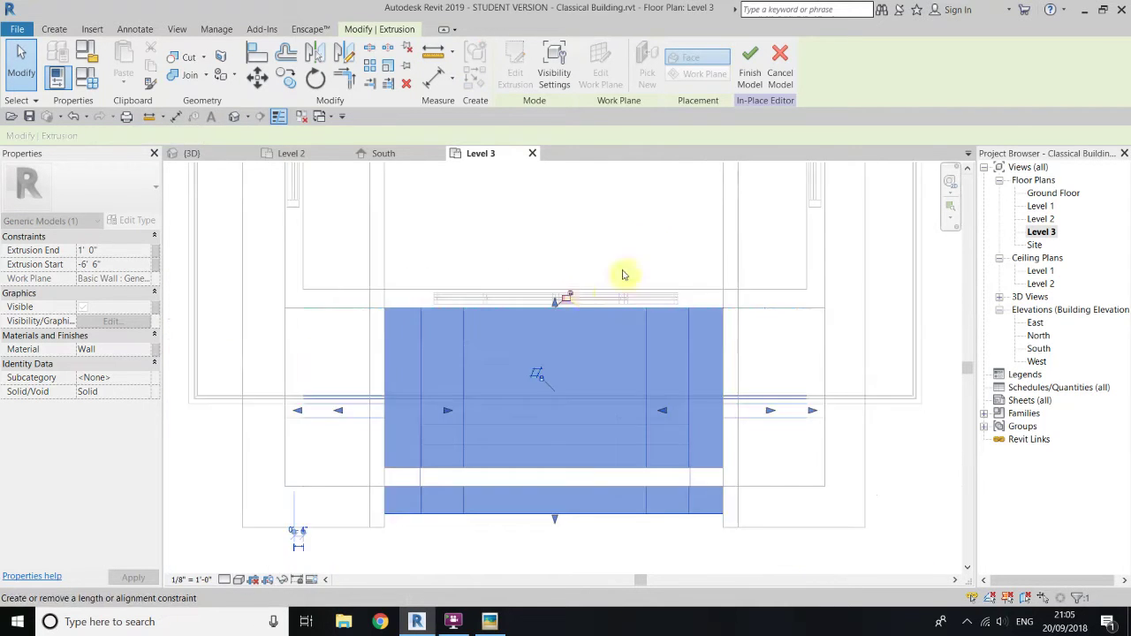
scroll(583, 293, "down", 2)
left_click(685, 191)
left_click(508, 78)
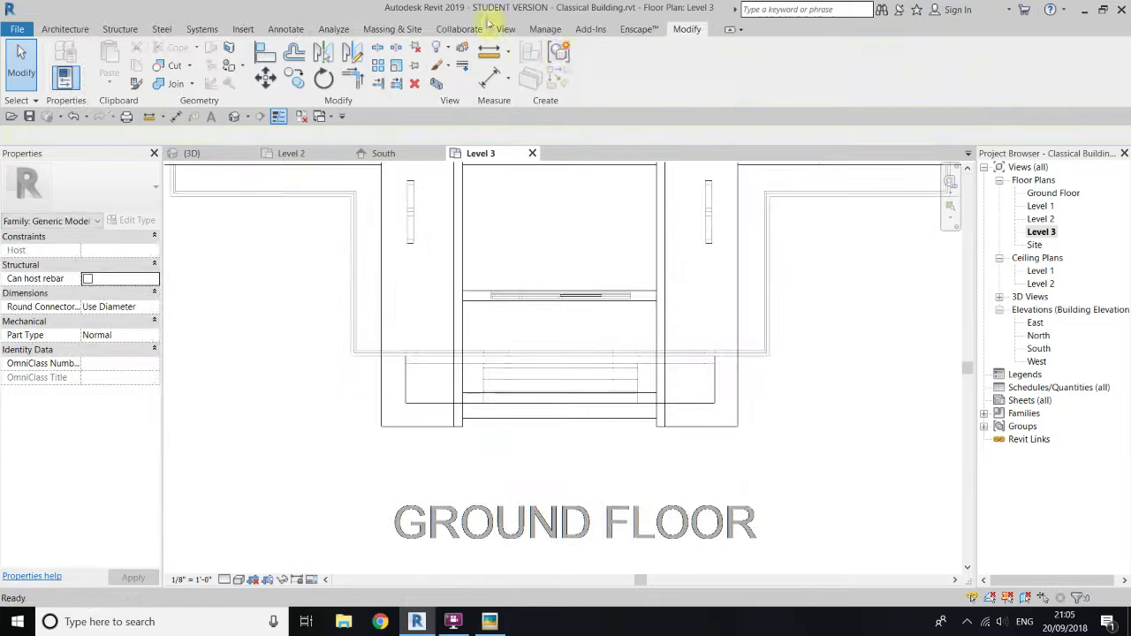
Step: In the 3D view from the left side, pull the gable extrusion's front face back to the inner face of the front wall
left_click(234, 118)
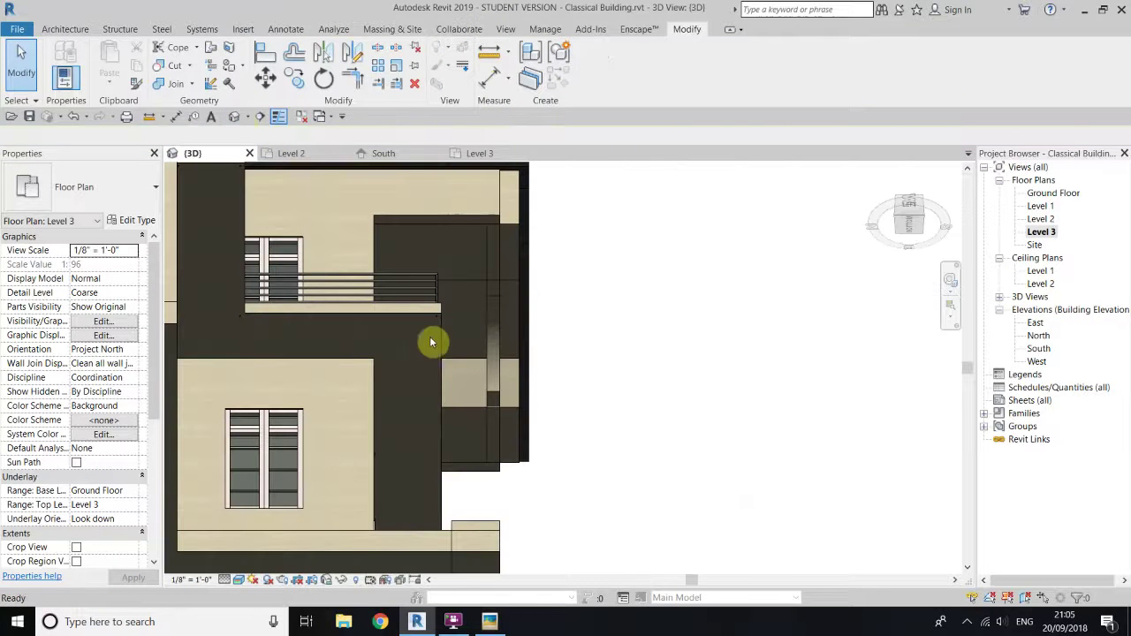
left_click_drag(867, 221, 813, 308)
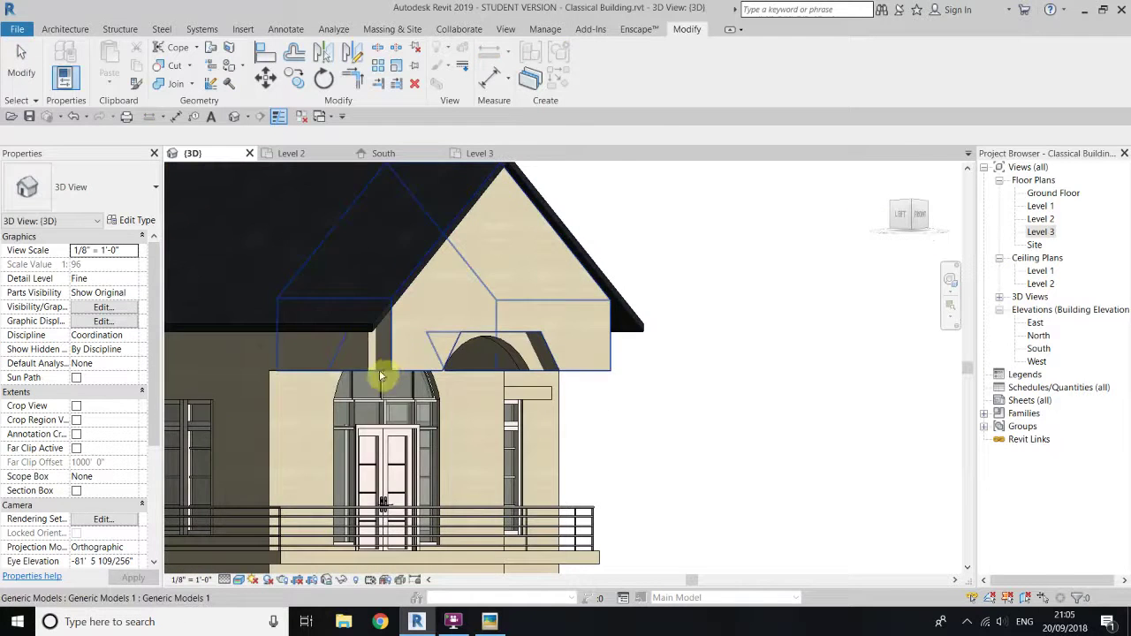
scroll(385, 358, "up", 3)
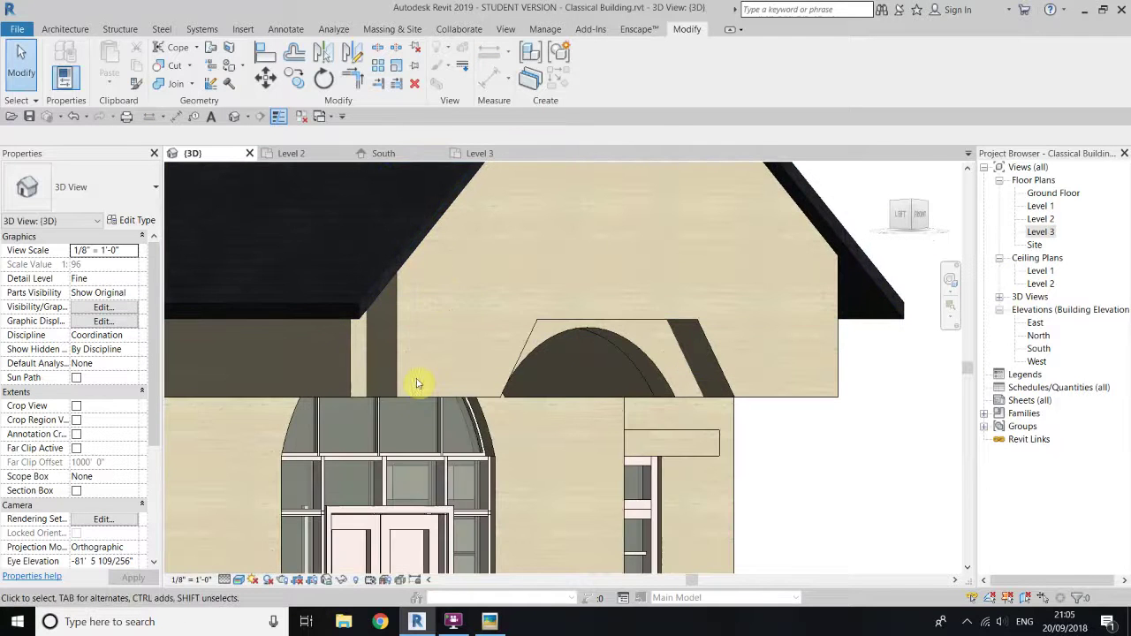
left_click(501, 339)
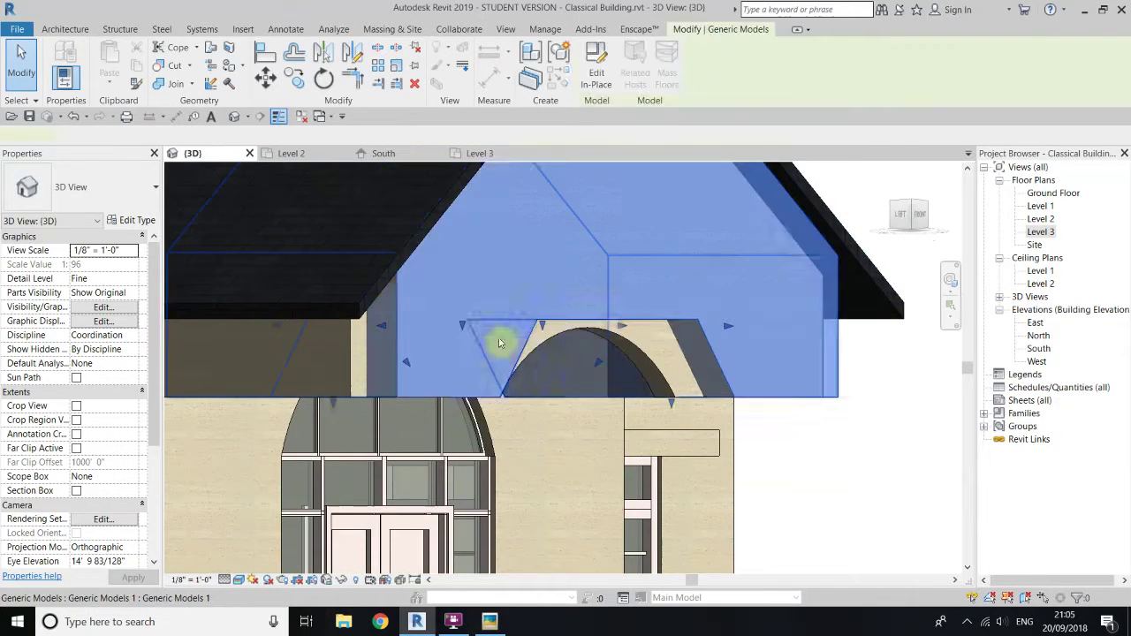
left_click(901, 217)
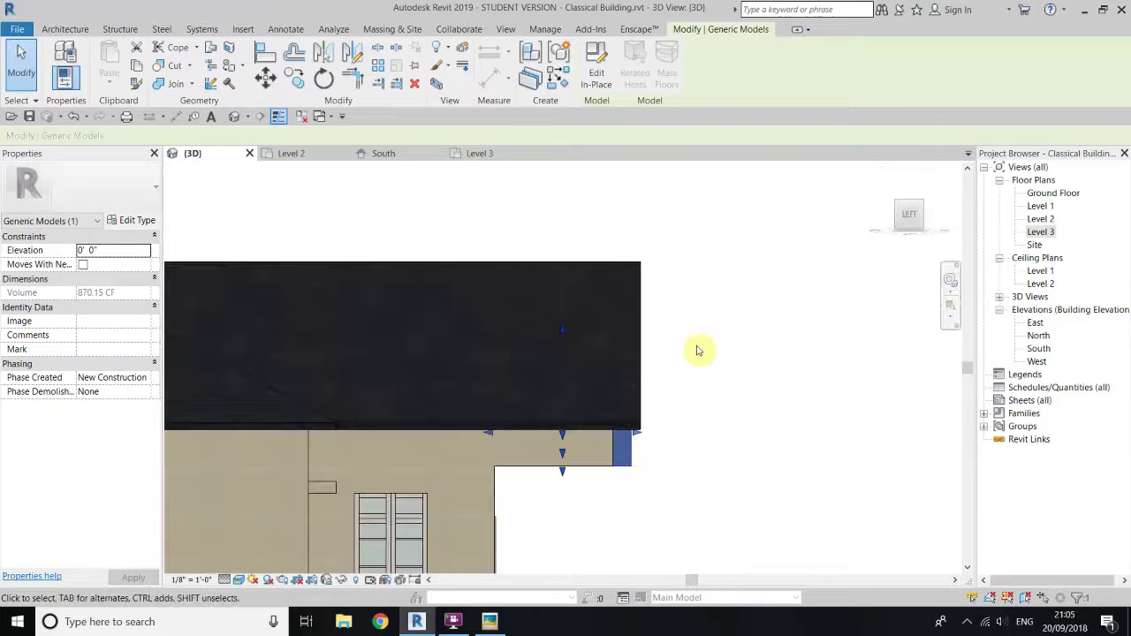
left_click_drag(590, 507, 522, 507)
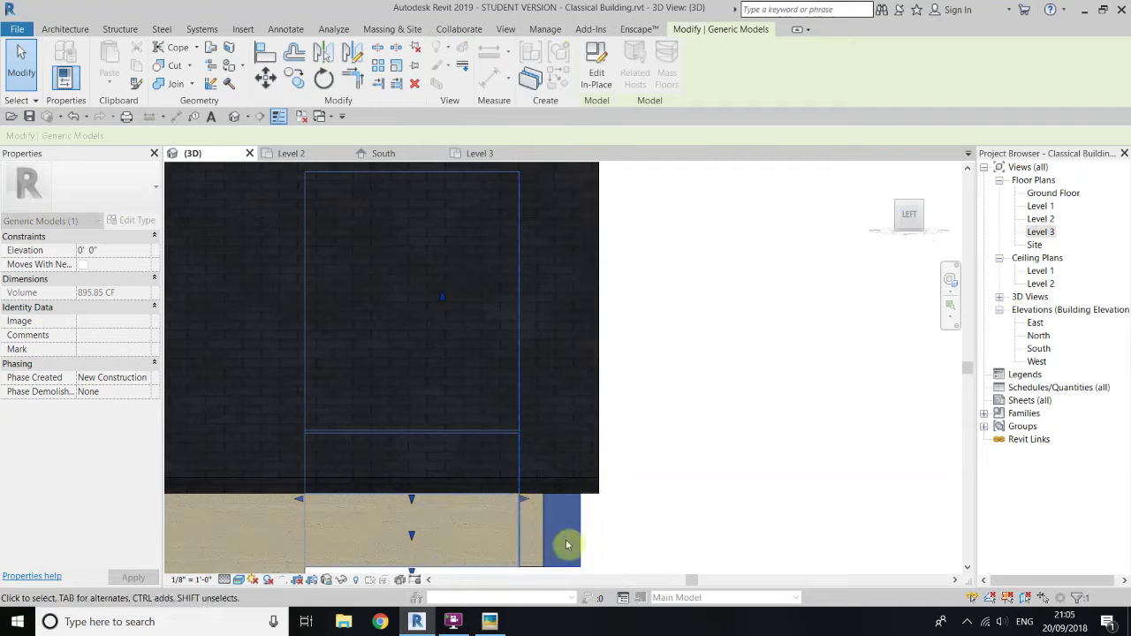
left_click(892, 366)
Step: Set the structure layer thickness of the porch roof's type to 8"
scroll(819, 243, "down", 2)
mouse_move(909, 216)
left_mouse_down()
mouse_move(840, 196)
mouse_move(808, 172)
mouse_move(769, 172)
mouse_move(904, 217)
mouse_move(745, 270)
left_mouse_up()
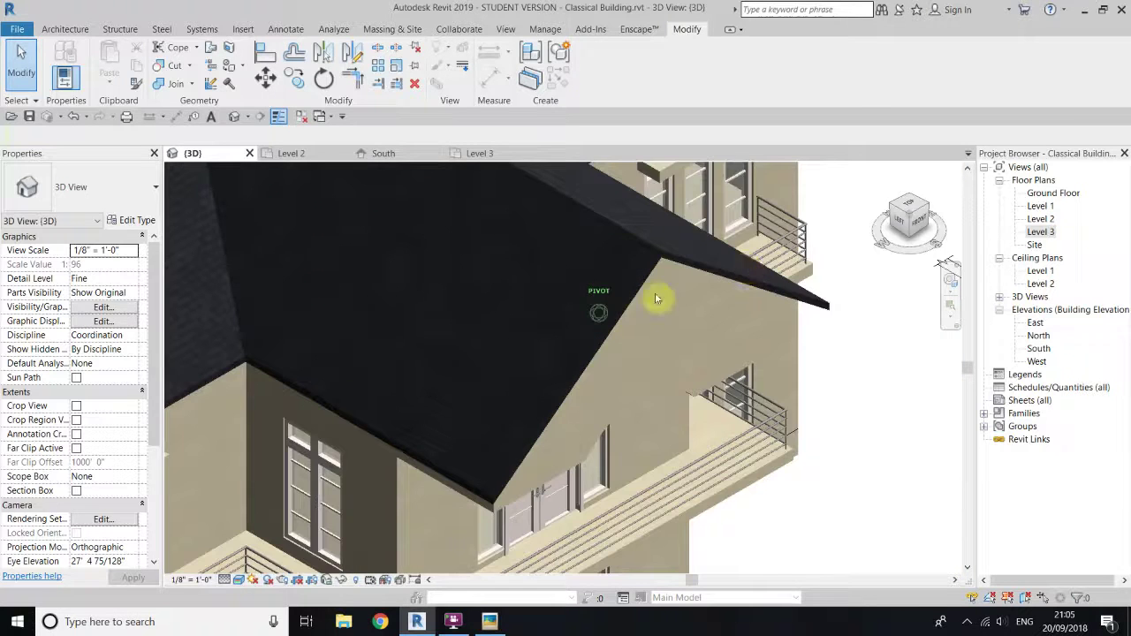
scroll(617, 320, "down", 6)
scroll(586, 320, "up", 5)
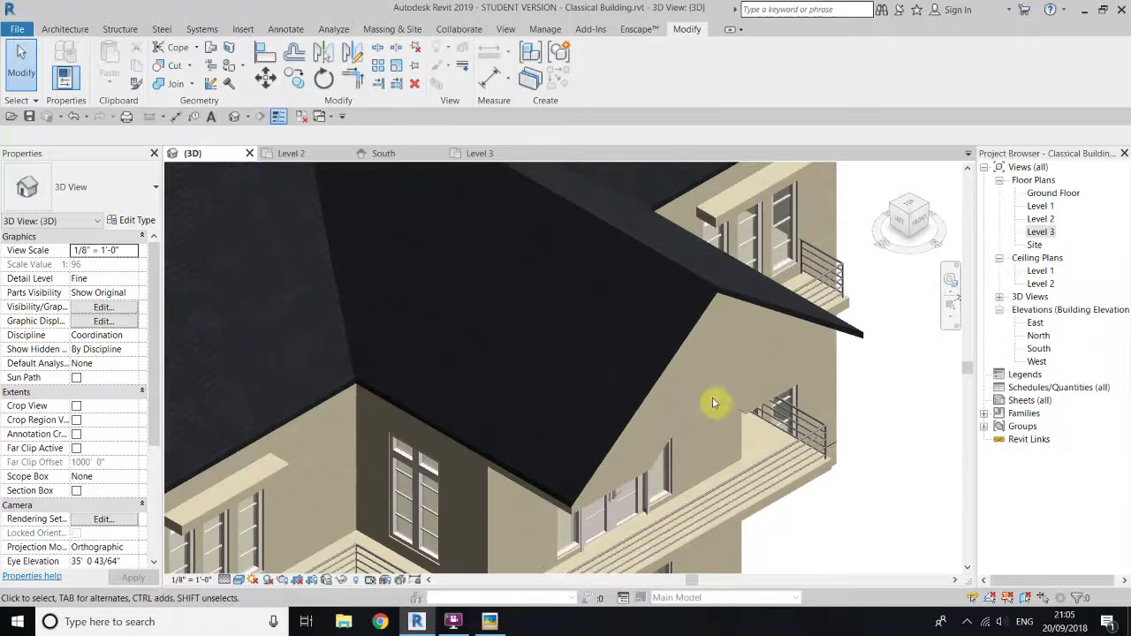
scroll(713, 391, "down", 4)
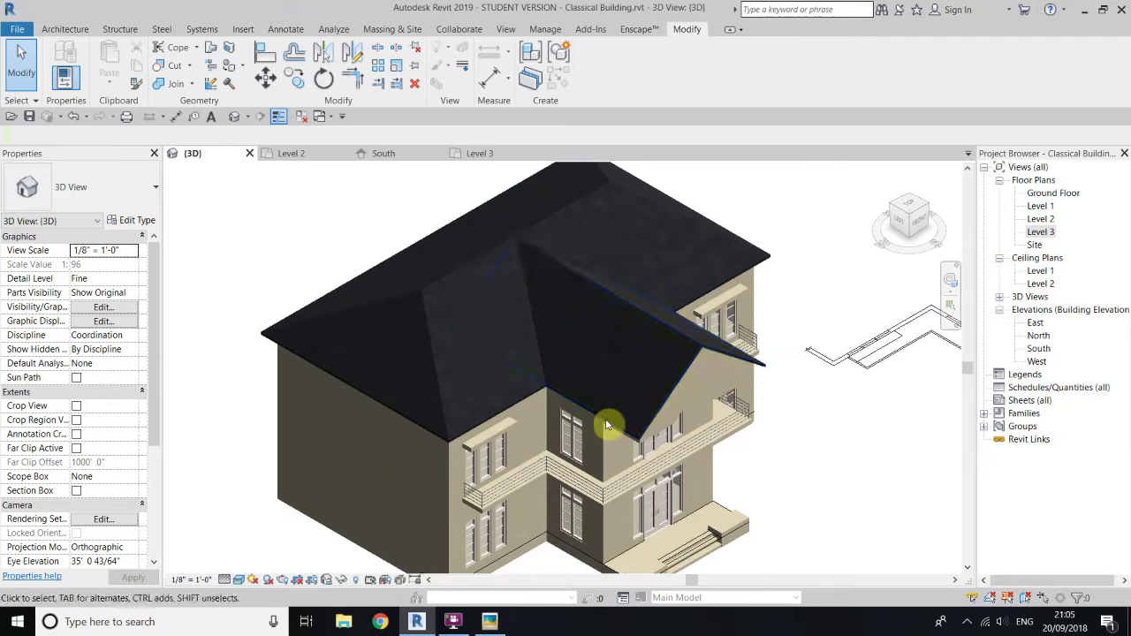
scroll(618, 423, "up", 4)
scroll(592, 336, "down", 3)
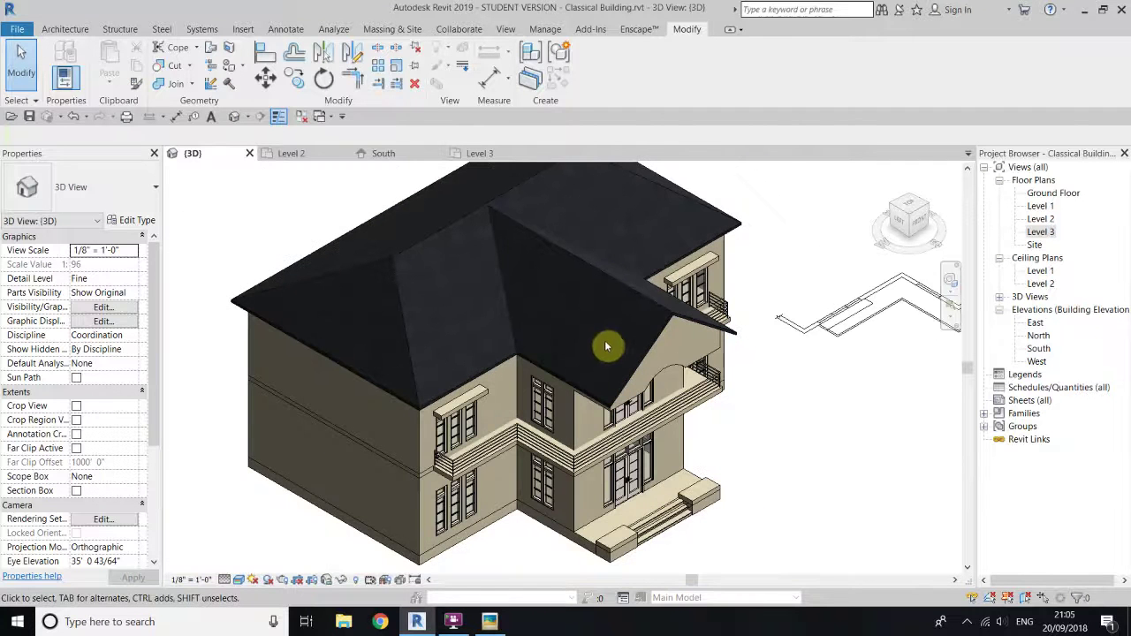
left_click(670, 324)
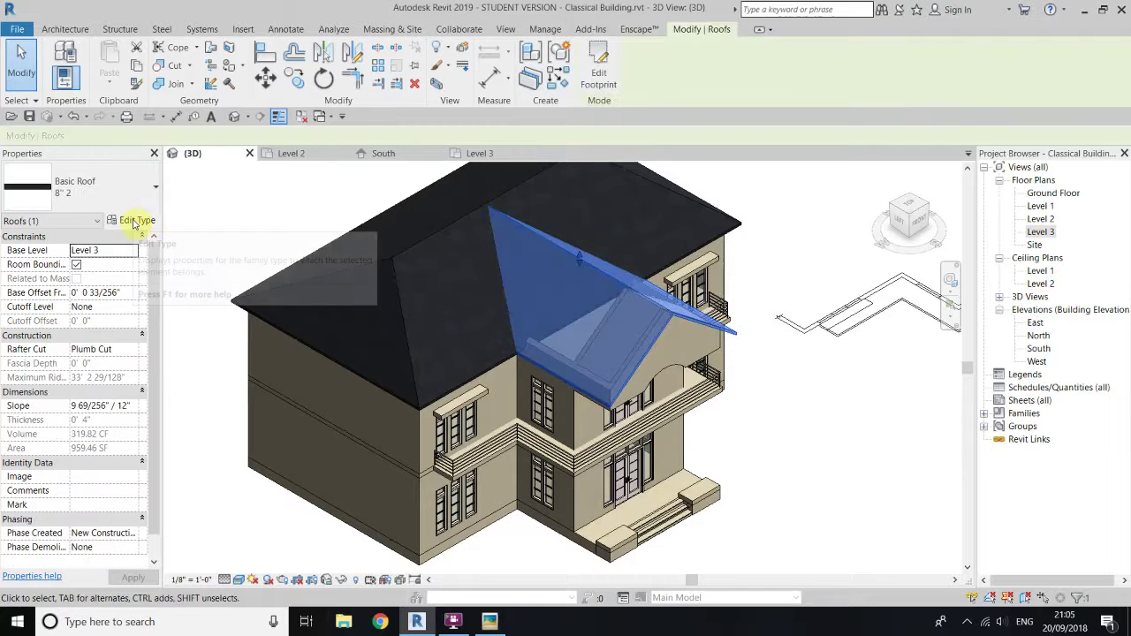
left_click(134, 220)
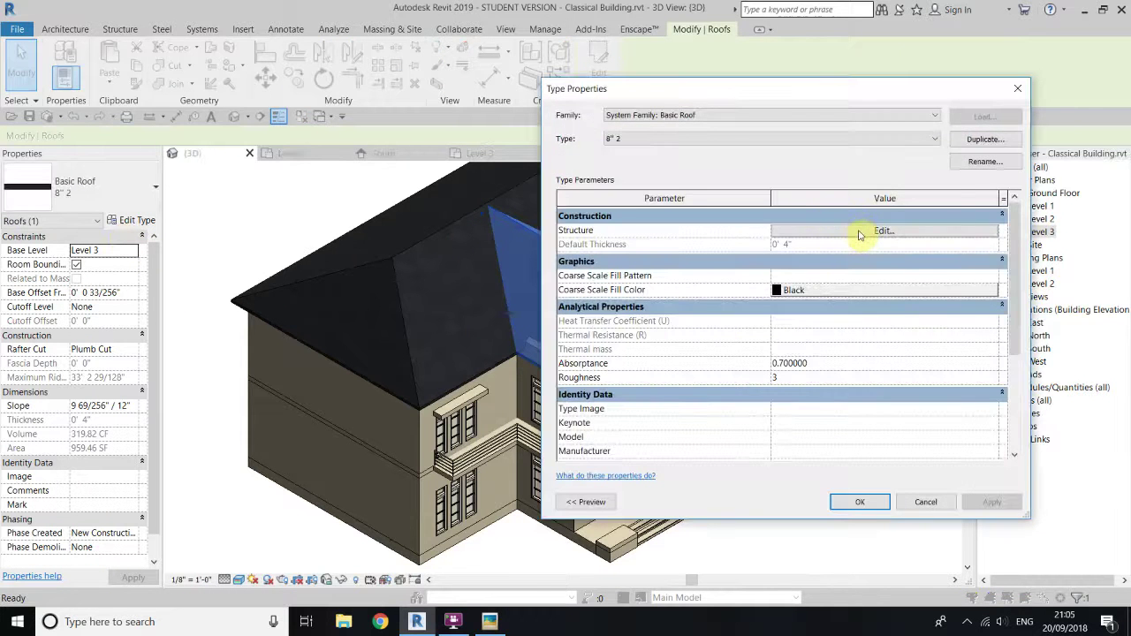
left_click(860, 232)
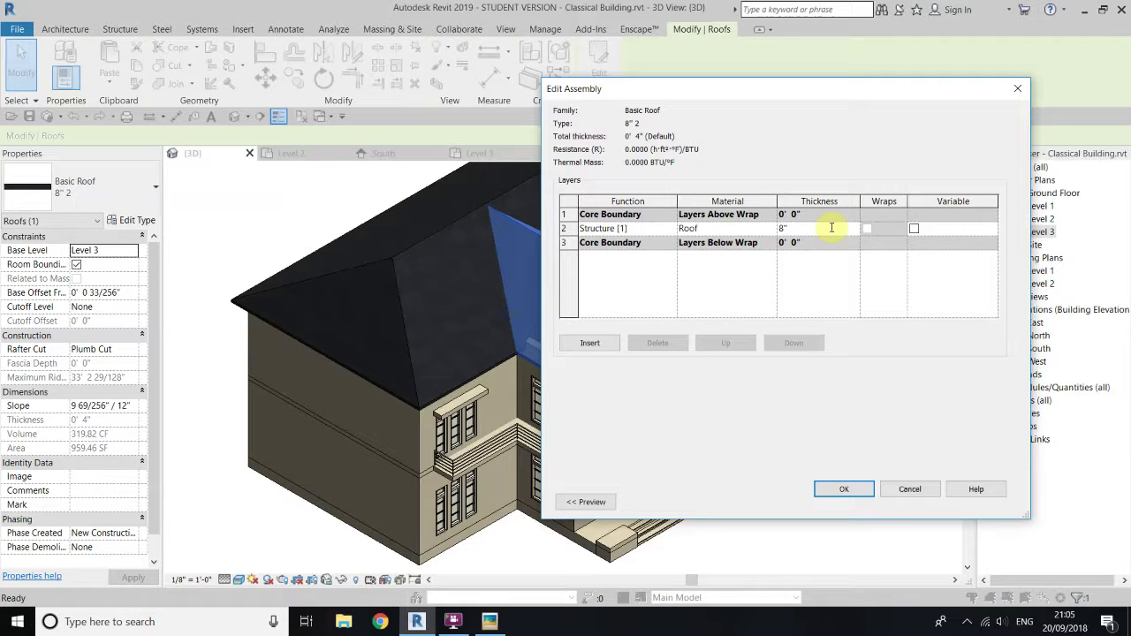
left_click(840, 490)
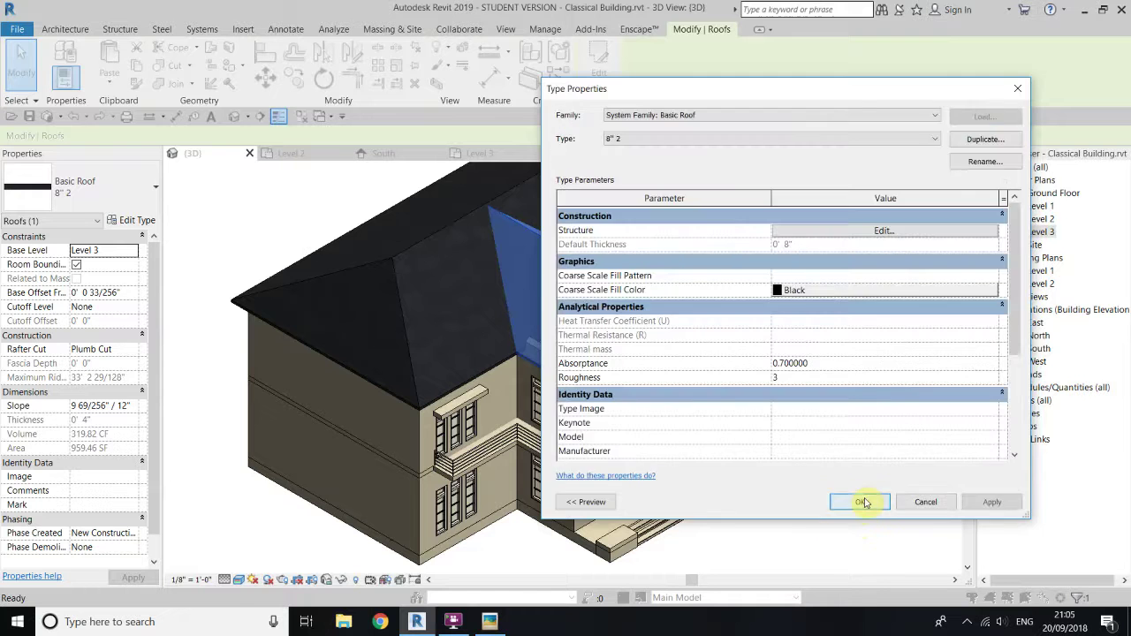
left_click(859, 498)
left_click(819, 318)
Step: Examine the porch roof, the gable and the whole building in 3D, close up and from a distance
scroll(631, 338, "up", 5)
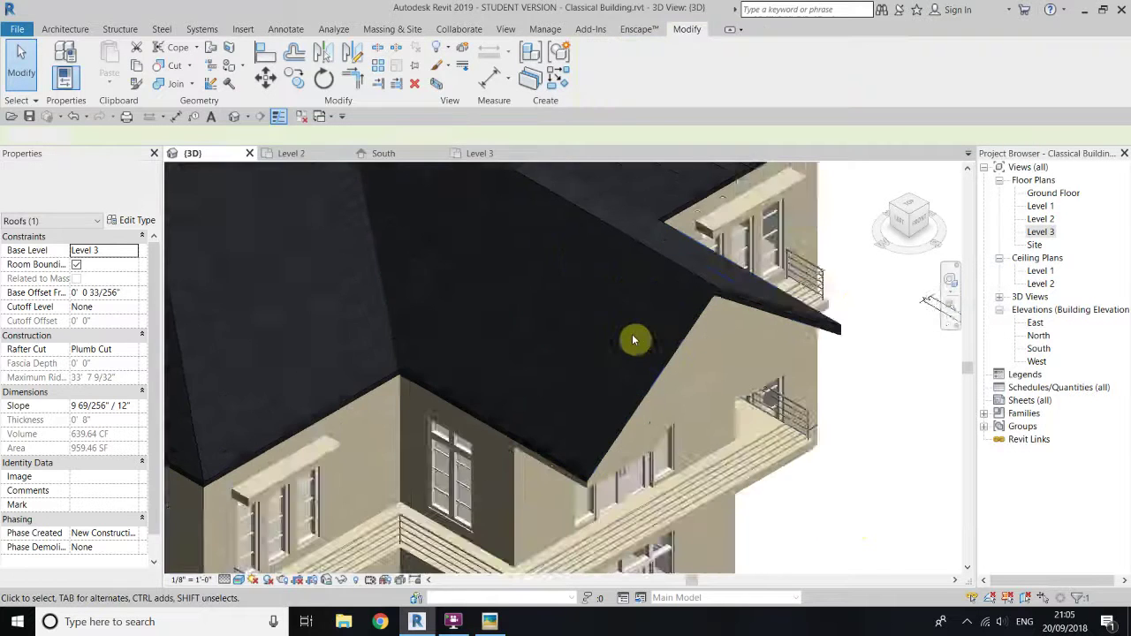
scroll(673, 324, "down", 5)
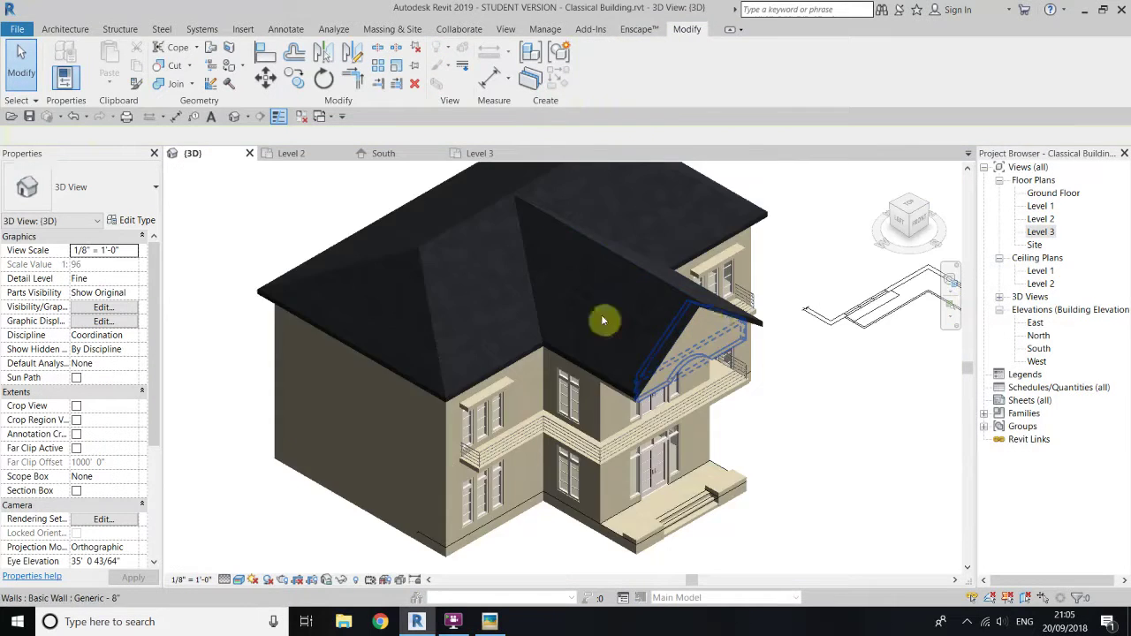
scroll(698, 299, "up", 2)
scroll(650, 414, "up", 1)
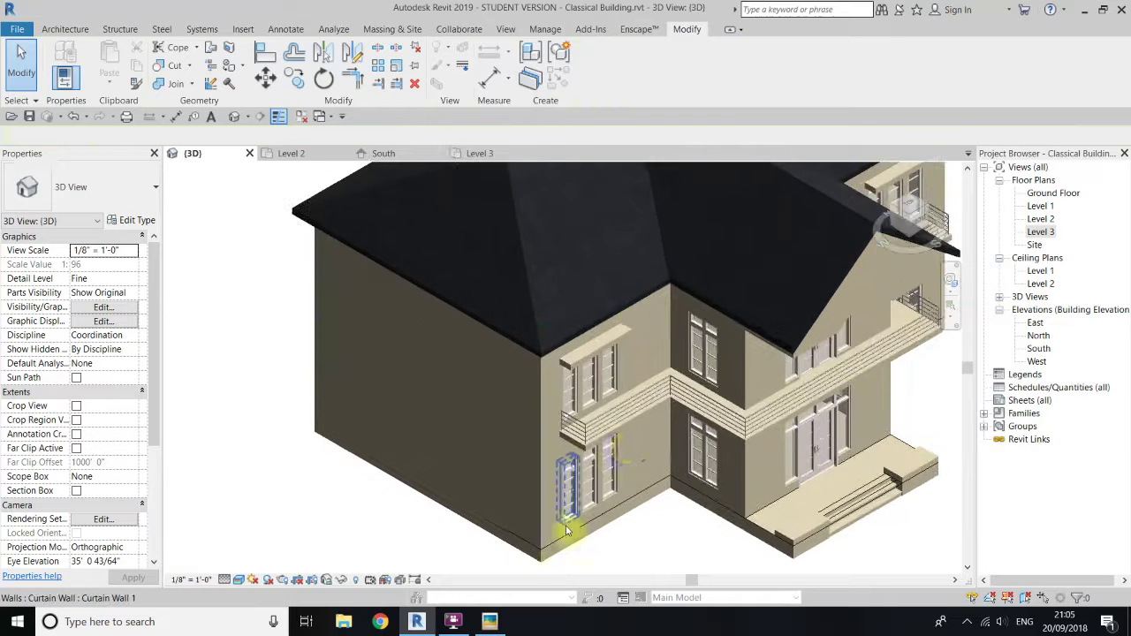
scroll(705, 355, "down", 1)
middle_click_drag(704, 356, 623, 498)
scroll(627, 495, "down", 1)
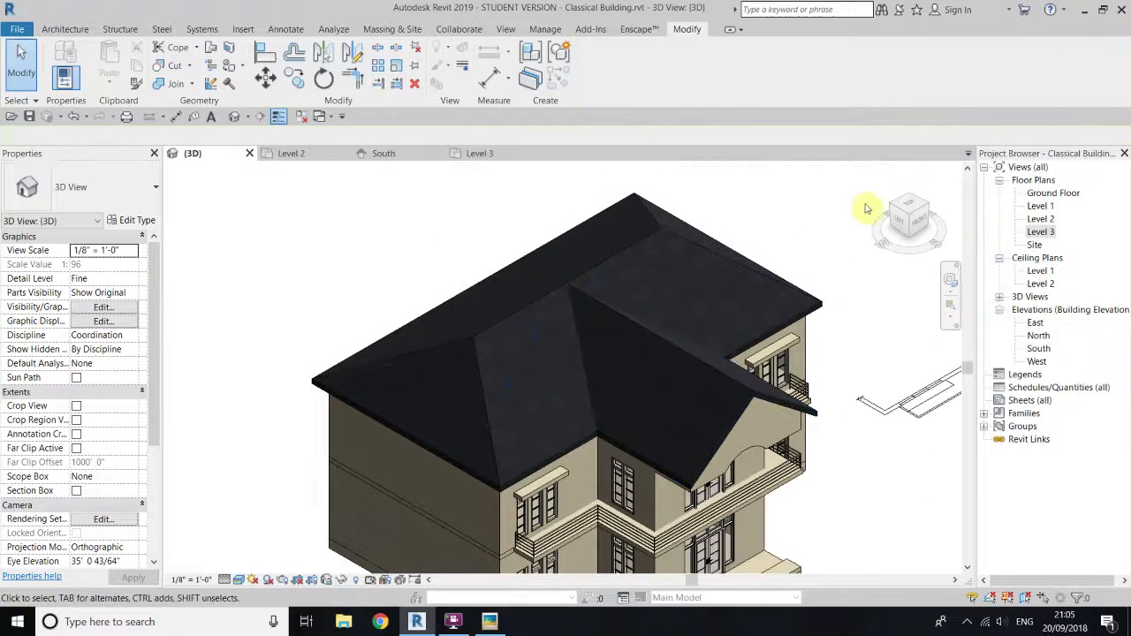
left_click(904, 221)
left_click(898, 216)
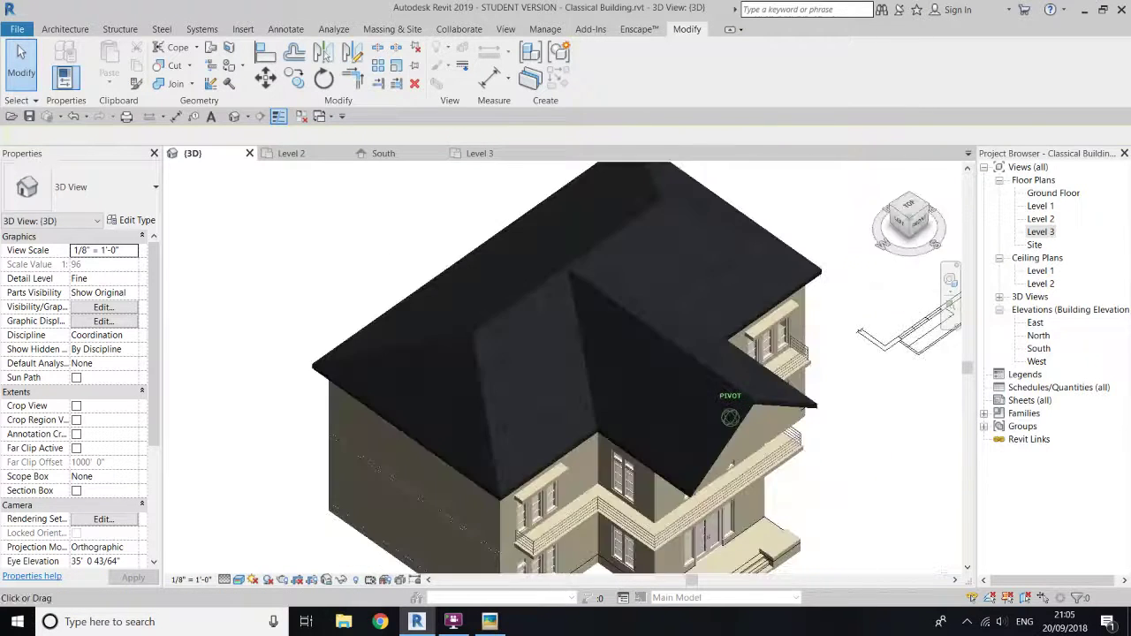
scroll(685, 300, "down", 1)
middle_click_drag(687, 302, 646, 259)
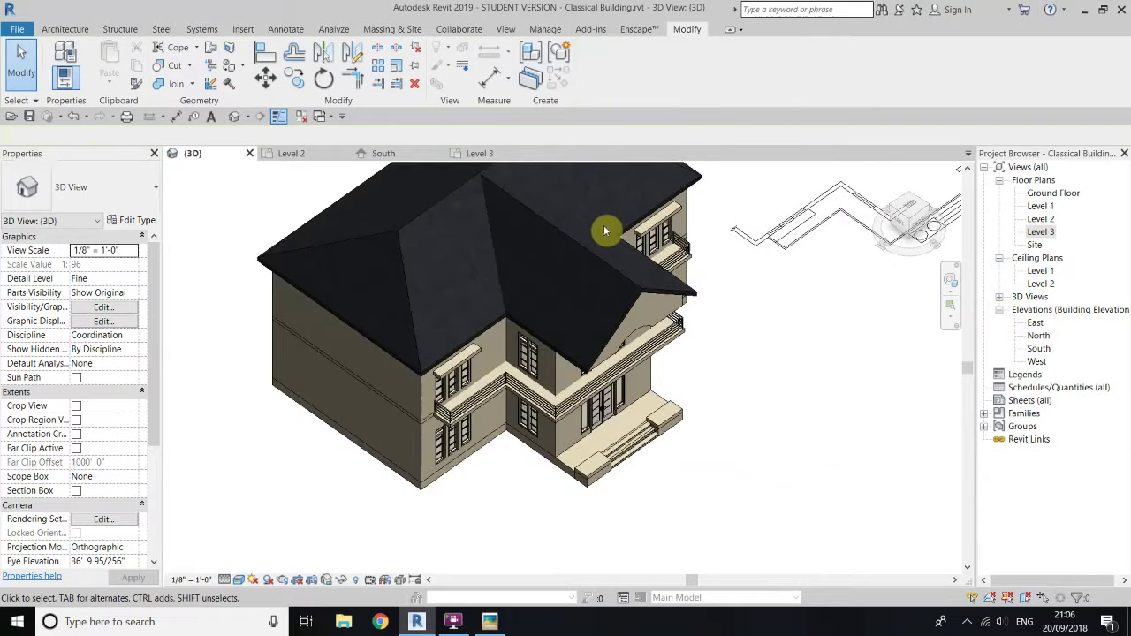
Step: Create a new family from the Profile.rft template, showing the template files as a detailed list
scroll(434, 306, "up", 3)
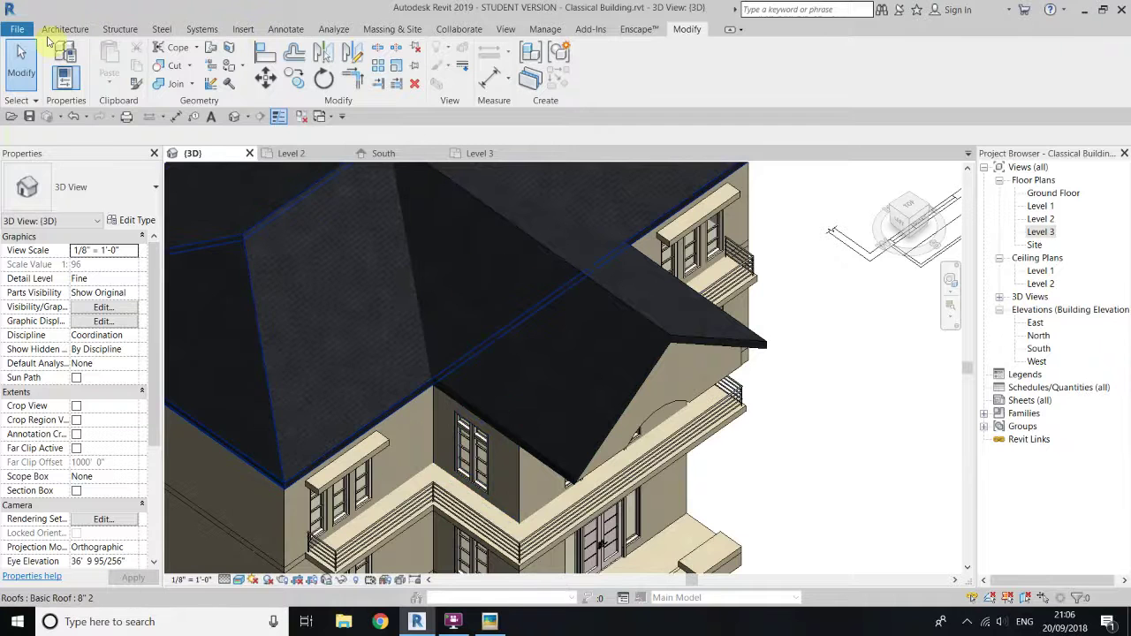
left_click(19, 29)
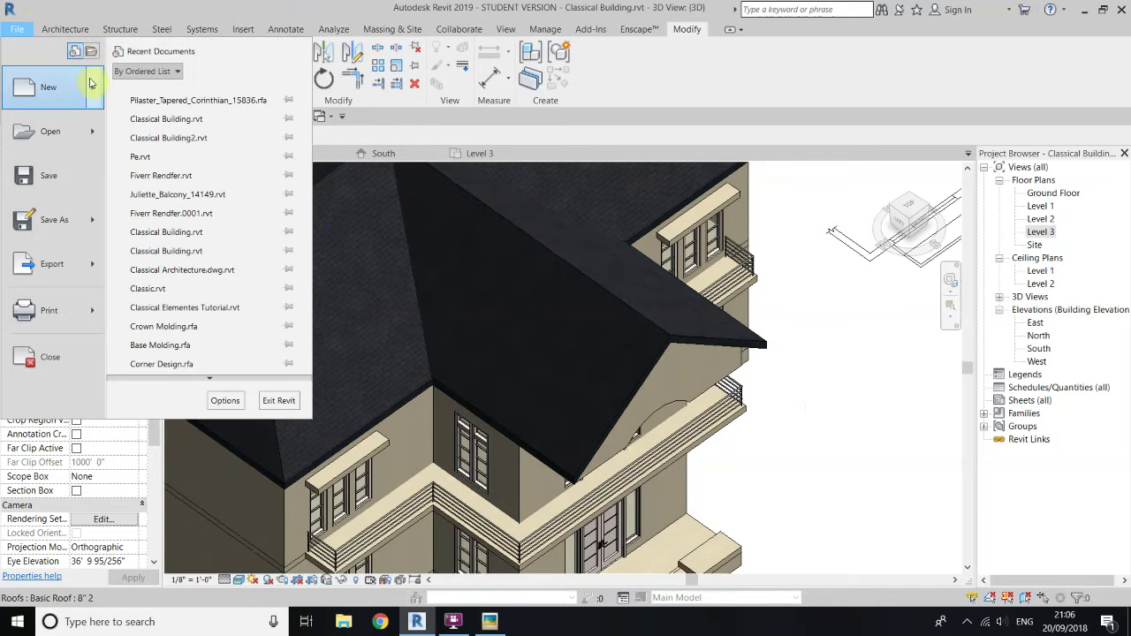
mouse_move(91, 82)
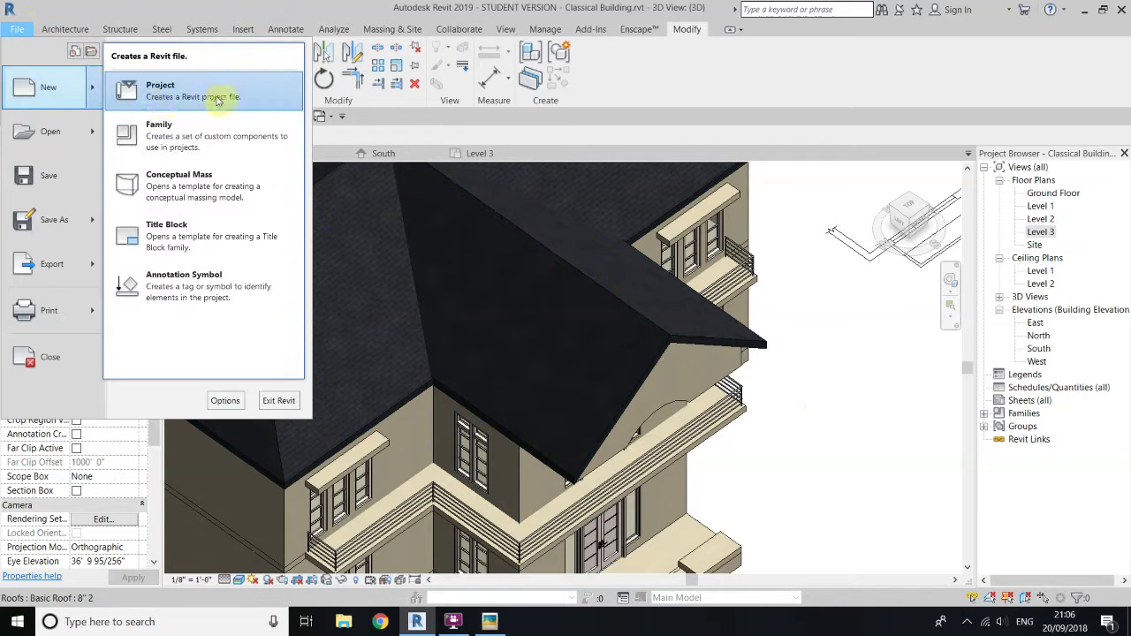
left_click(164, 150)
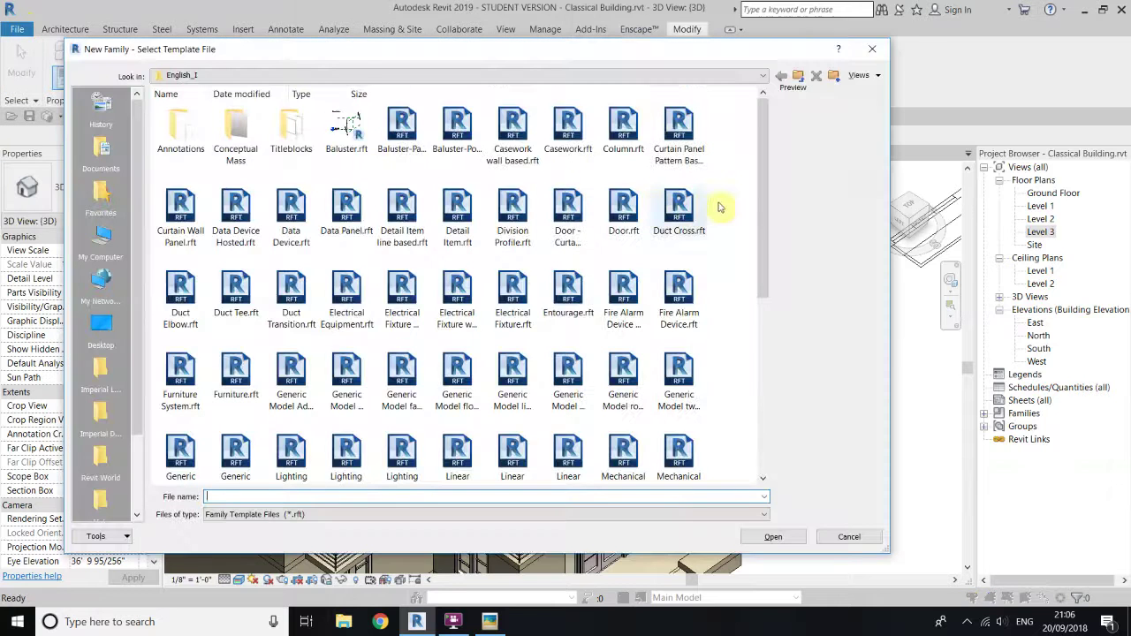
mouse_move(795, 194)
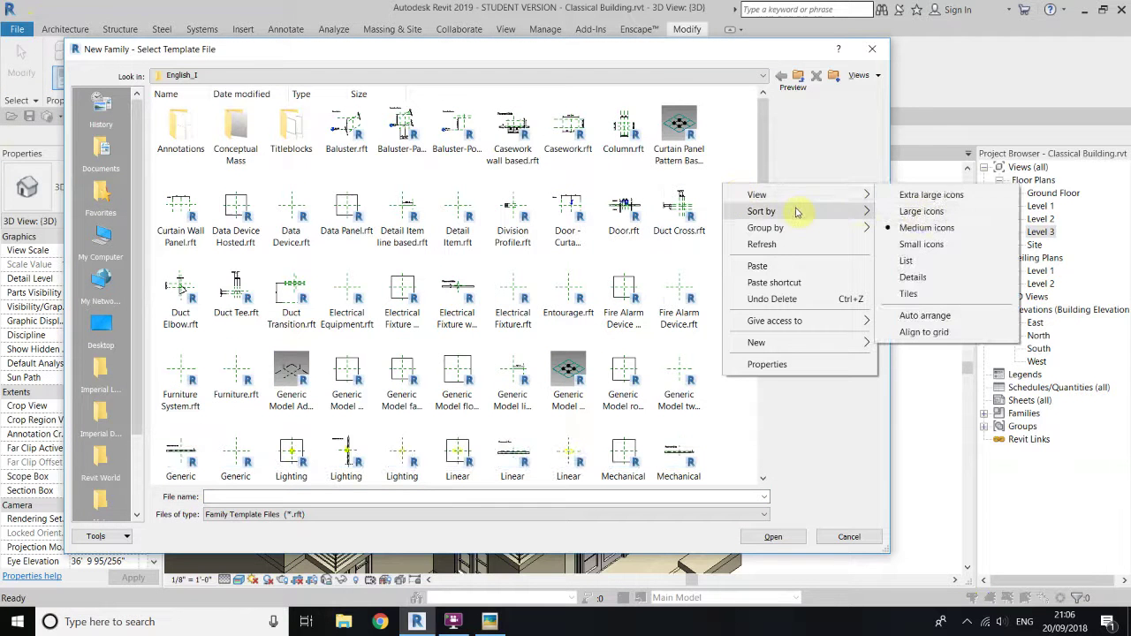
left_click(946, 279)
scroll(291, 233, "down", 7)
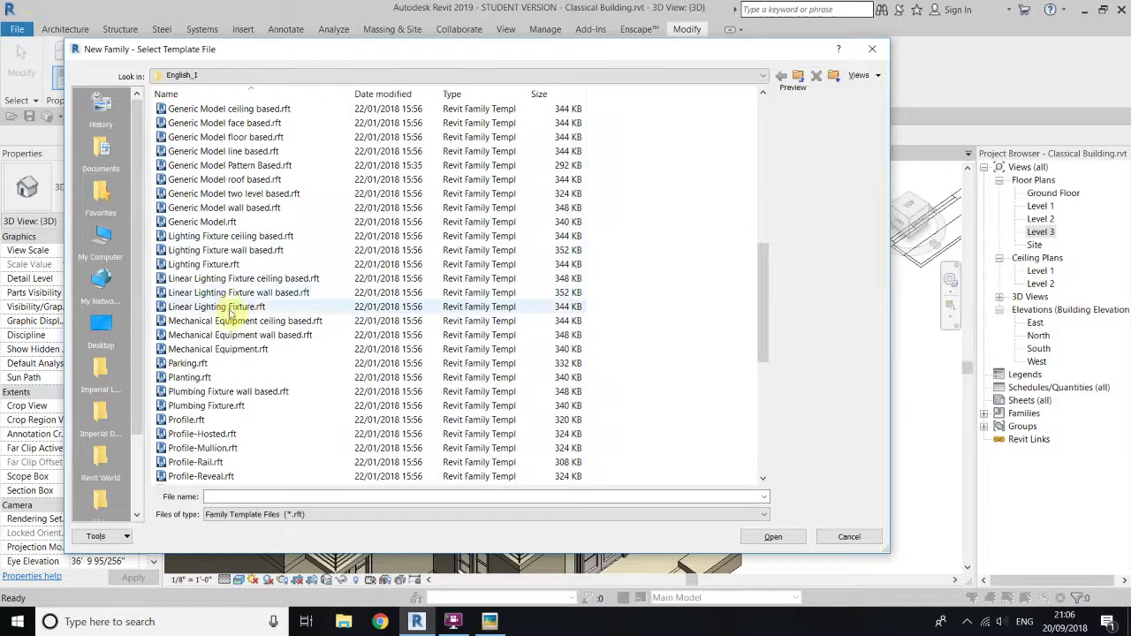
scroll(190, 291, "down", 6)
scroll(195, 300, "up", 2)
left_click(184, 250)
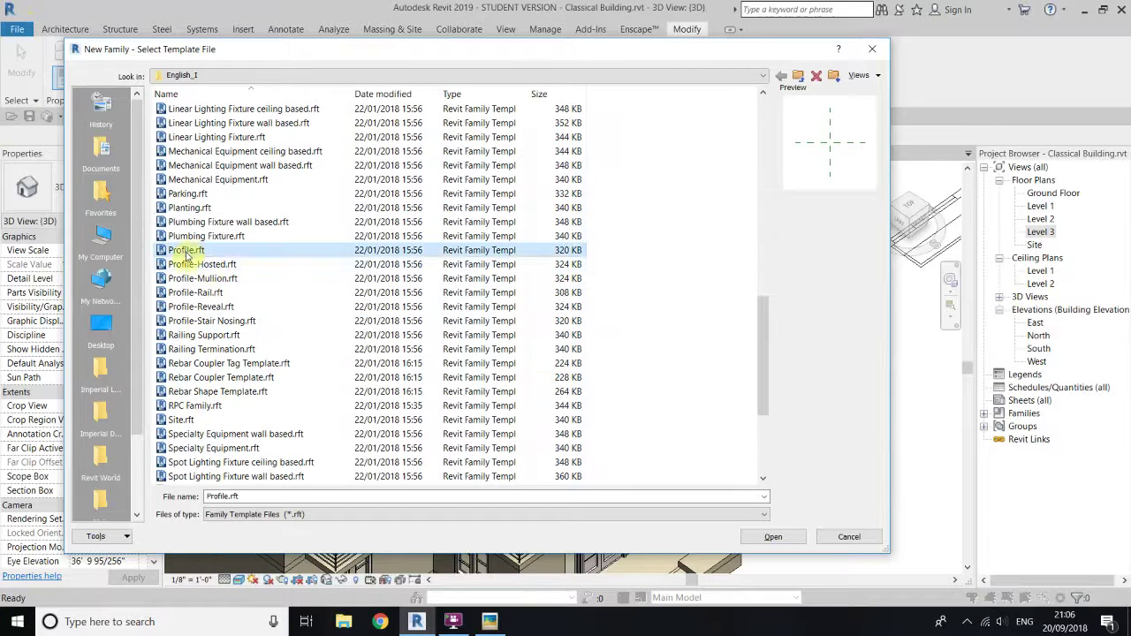
left_click(780, 538)
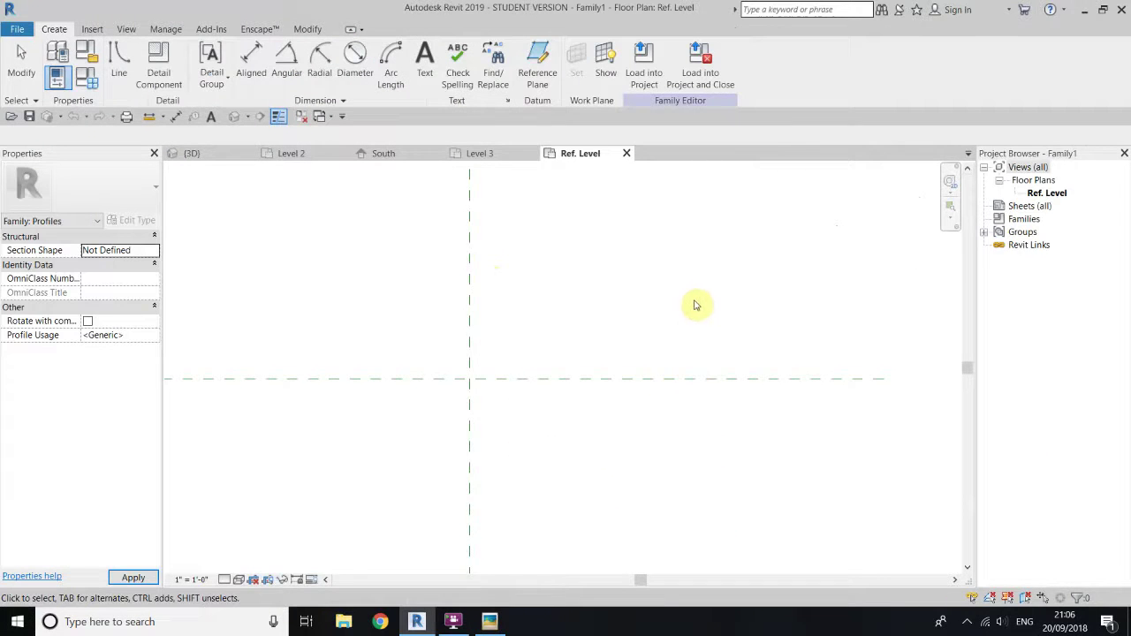
Step: Draw an 8" vertical line up from the intersection of the reference planes along the centre plane
scroll(273, 431, "up", 1)
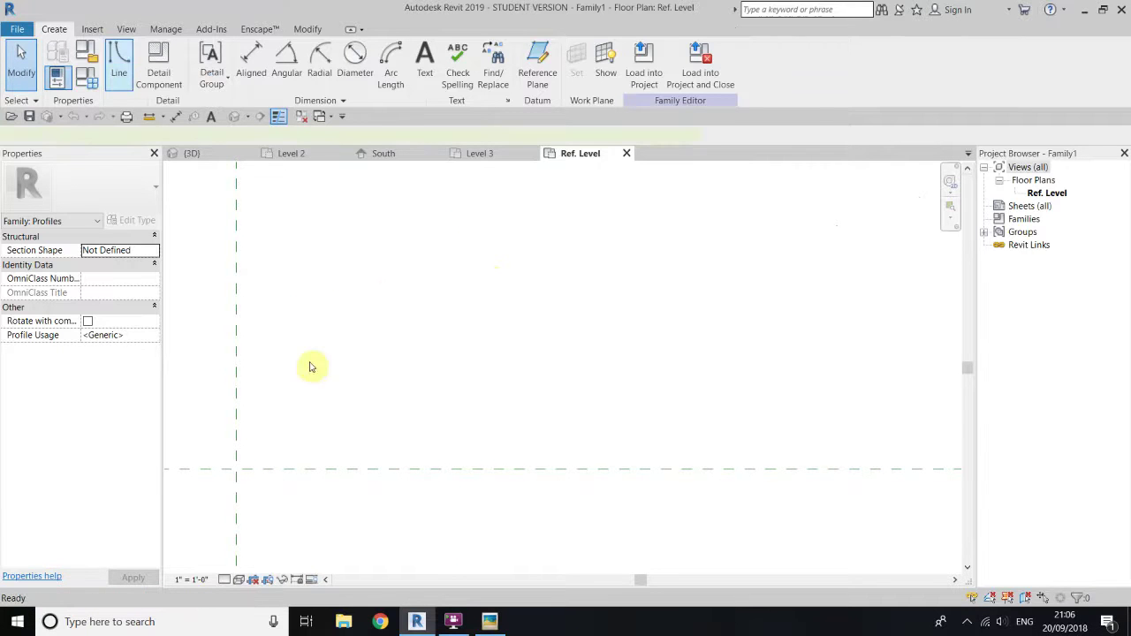
left_click(237, 469)
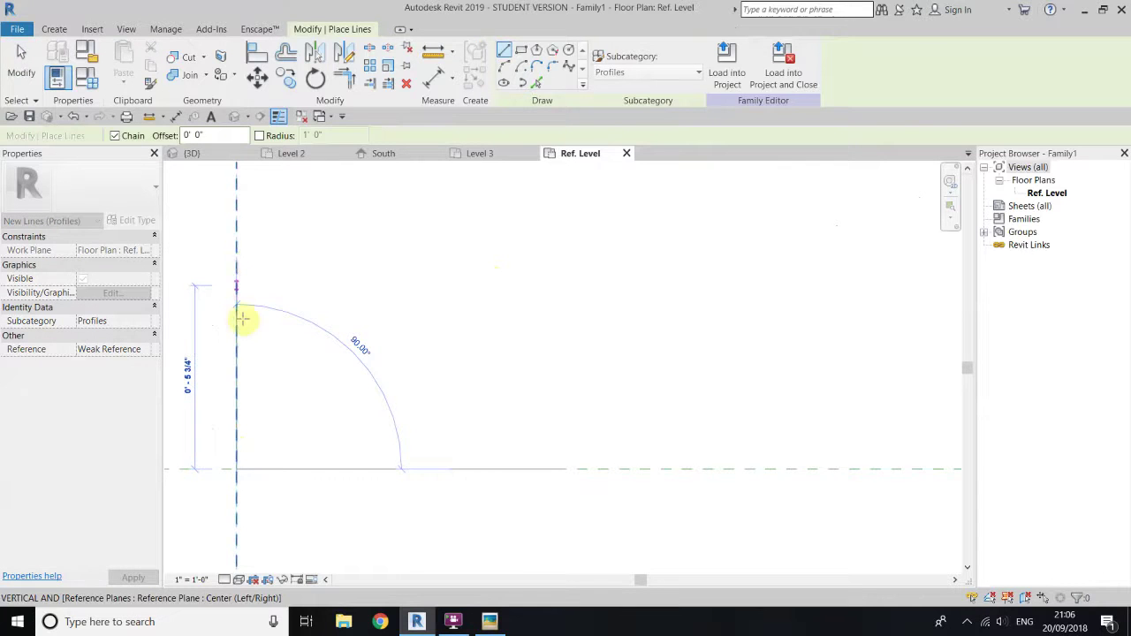
middle_click_drag(455, 300, 677, 324)
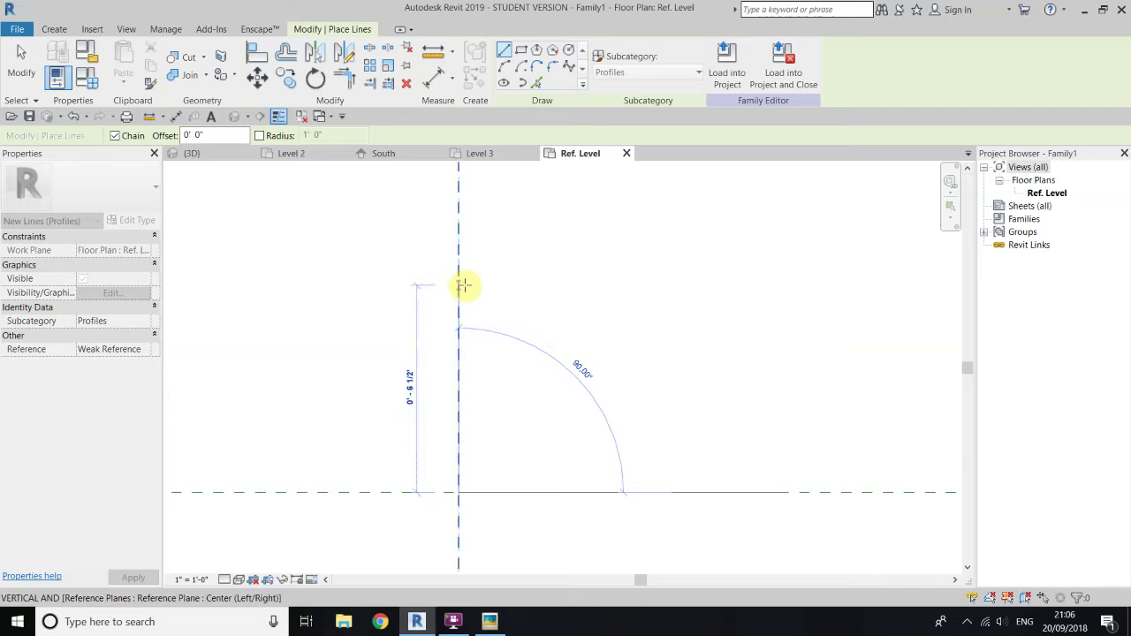
type("8")
key("Return")
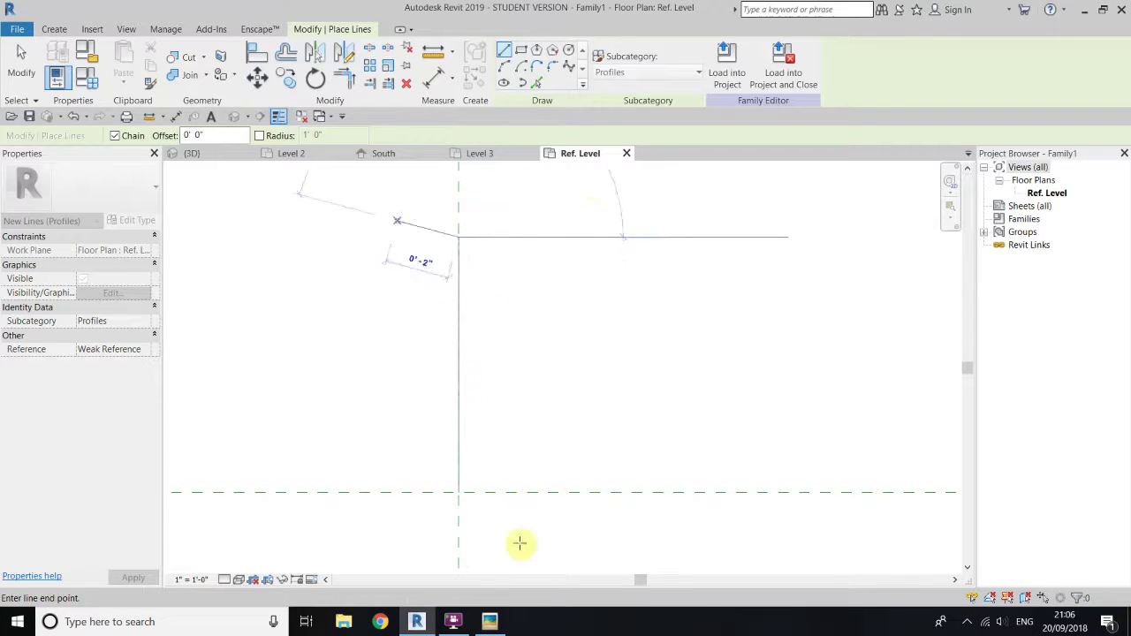
Step: Draw the profile's top edge about 8" long outward from the vertical line's upper end, and delete the trial 2" drop at its end
scroll(425, 448, "down", 1)
mouse_move(738, 374)
middle_mouse_down()
mouse_move(482, 376)
mouse_move(434, 428)
mouse_move(594, 416)
middle_mouse_up()
left_click(531, 305)
type("2\"")
key("Return")
right_click(478, 358)
left_click(509, 368)
left_click_drag(450, 230, 614, 396)
key("Delete")
key("l")
key("i")
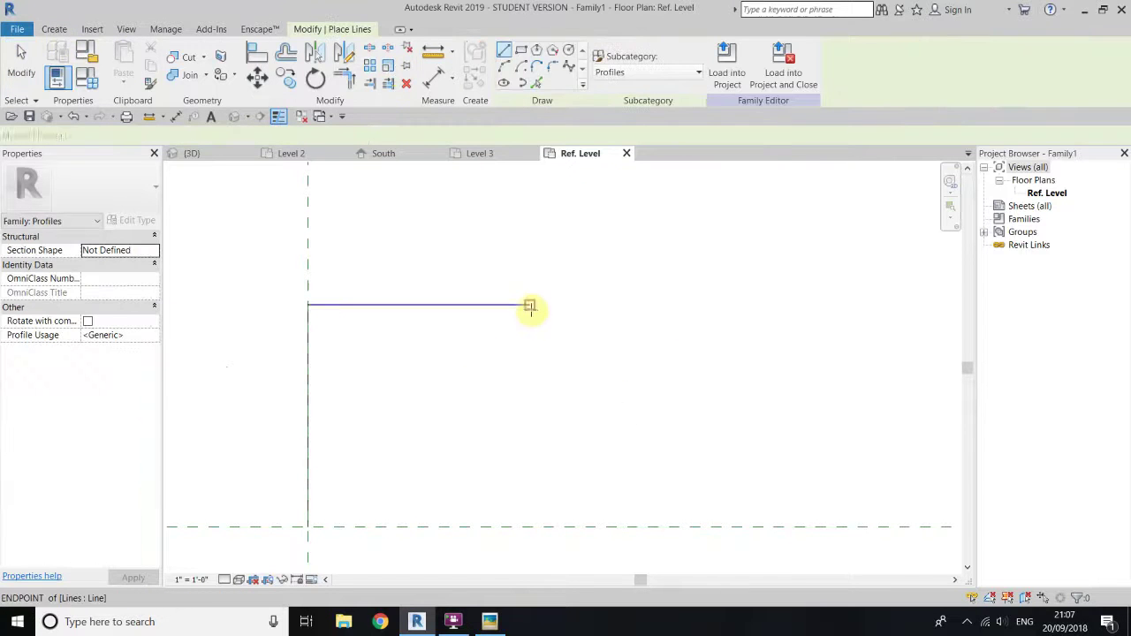
Step: From the top edge's outer end, draw two steps going down and inward, with each of the four segments 1.5" long
left_click(531, 306)
type("1.5\"")
key("Return")
type("1 1/2\"")
key("Return")
type("1.5\"")
key("Return")
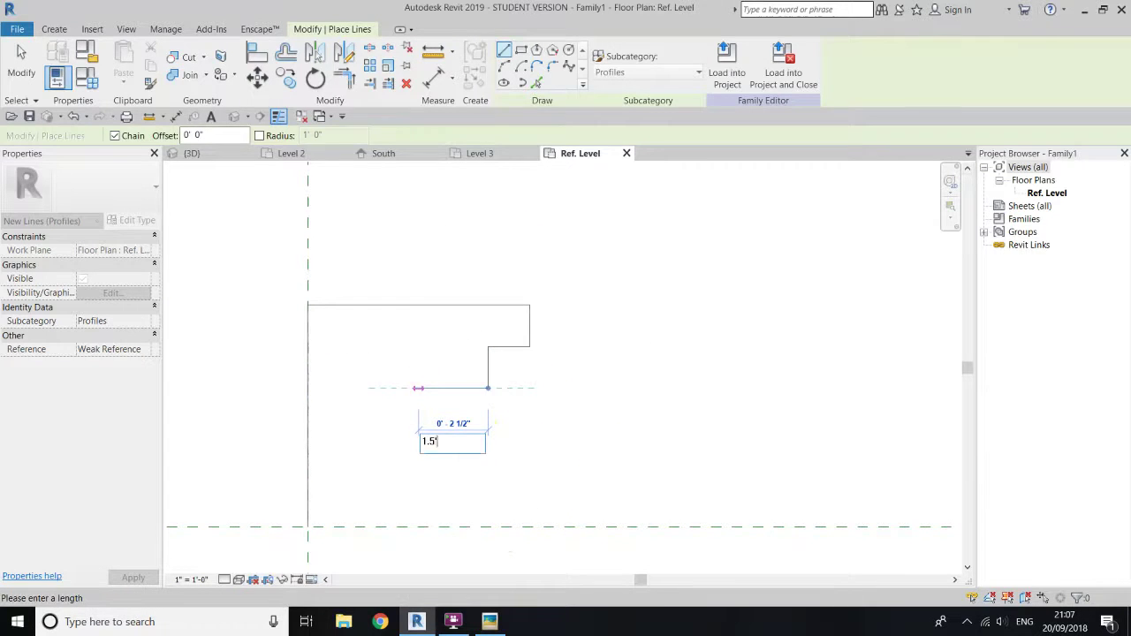
type("\"")
key("Return")
Step: Delete the two middle step segments, keeping the outer vertical edge and the lowest horizontal segment
right_click(627, 278)
left_click(638, 285)
right_click(638, 286)
left_click(665, 297)
left_click_drag(508, 330, 472, 362)
left_click(406, 87)
left_click(54, 29)
left_click(121, 62)
left_click(504, 66)
left_click(529, 346)
left_click(488, 388)
left_click(538, 70)
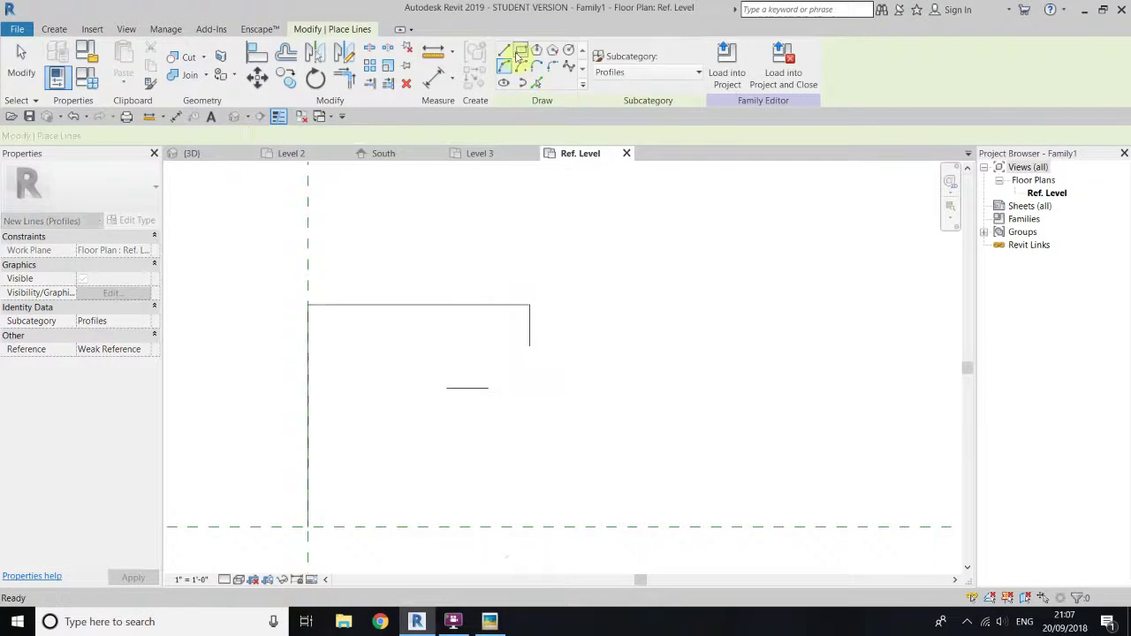
Step: Draw a 0.5" line inward from the outer edge's lower end and a 0.5" line up from the lower ledge's outer end
left_click(503, 50)
scroll(528, 365, "up", 2)
left_click(531, 339)
type("0.5\"")
key("Return")
right_click(506, 339)
left_click(536, 345)
left_click(475, 395)
type("0.5\"")
key("Return")
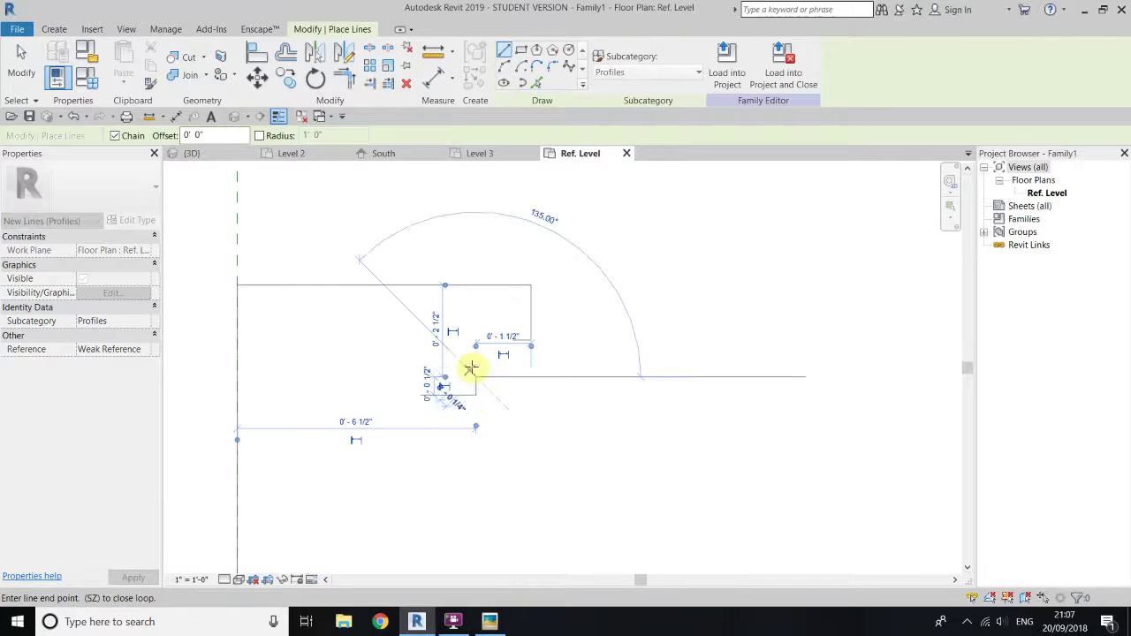
Step: Join the free ends of the two 0.5" lines with a rounded arc and leave the line command
left_click(505, 68)
left_click(510, 361)
scroll(586, 212, "down", 1)
right_click(636, 307)
left_click(672, 316)
left_click(93, 53)
left_click(676, 129)
Step: Continue from the ledge's inner end with lines about 1 1/4" down, 1/2" inward, diagonally down and inward, and 1/2" down
left_click(118, 62)
left_click(462, 352)
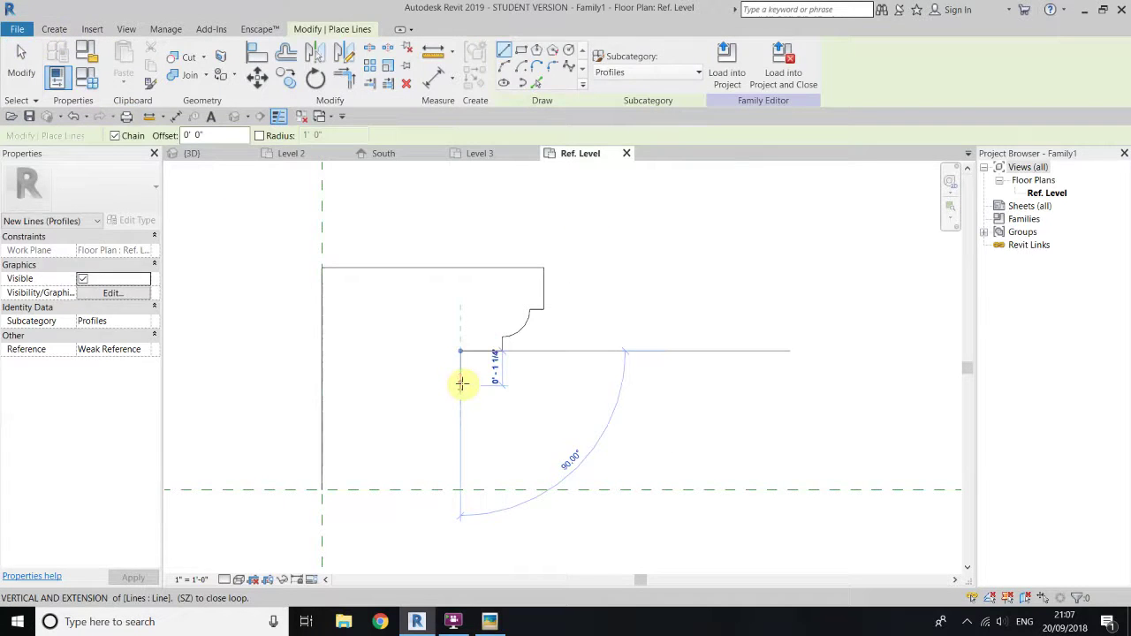
left_click(461, 384)
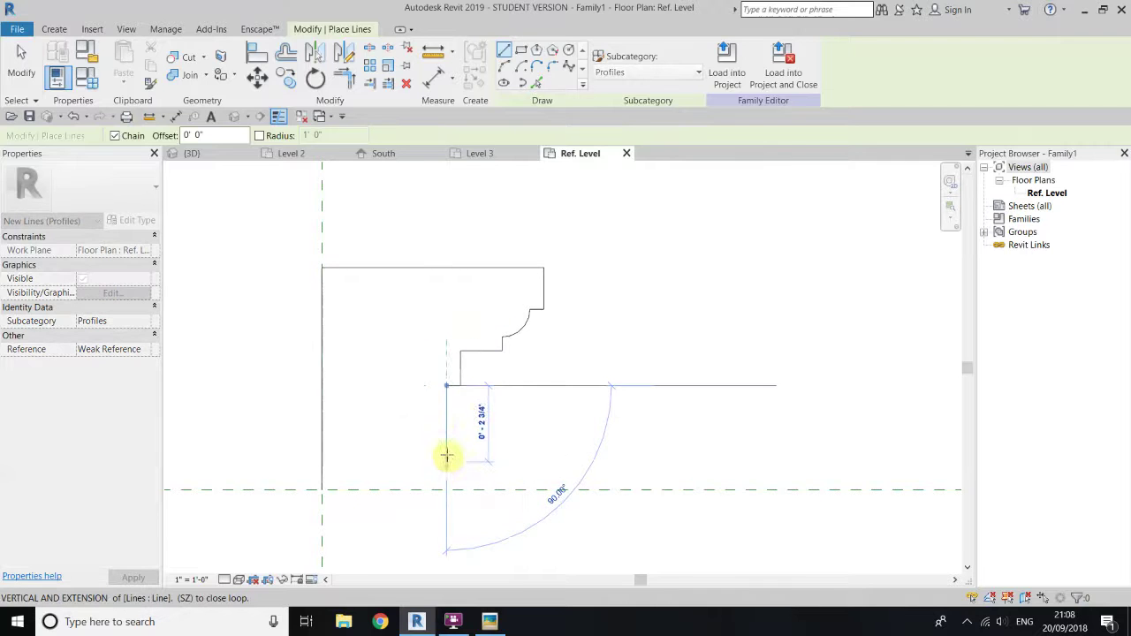
left_click(397, 445)
left_click(399, 458)
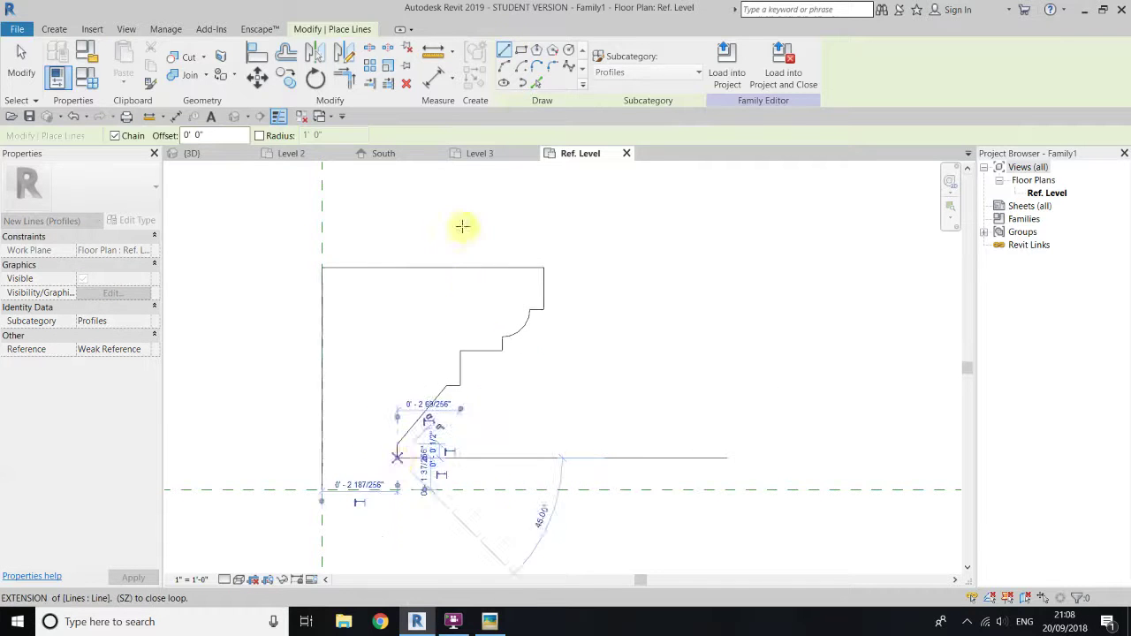
Step: Draw a small semicircular bead of about 3/8" radius bulging outward below the short vertical line
left_click(504, 68)
scroll(407, 475, "up", 4)
left_click(384, 485)
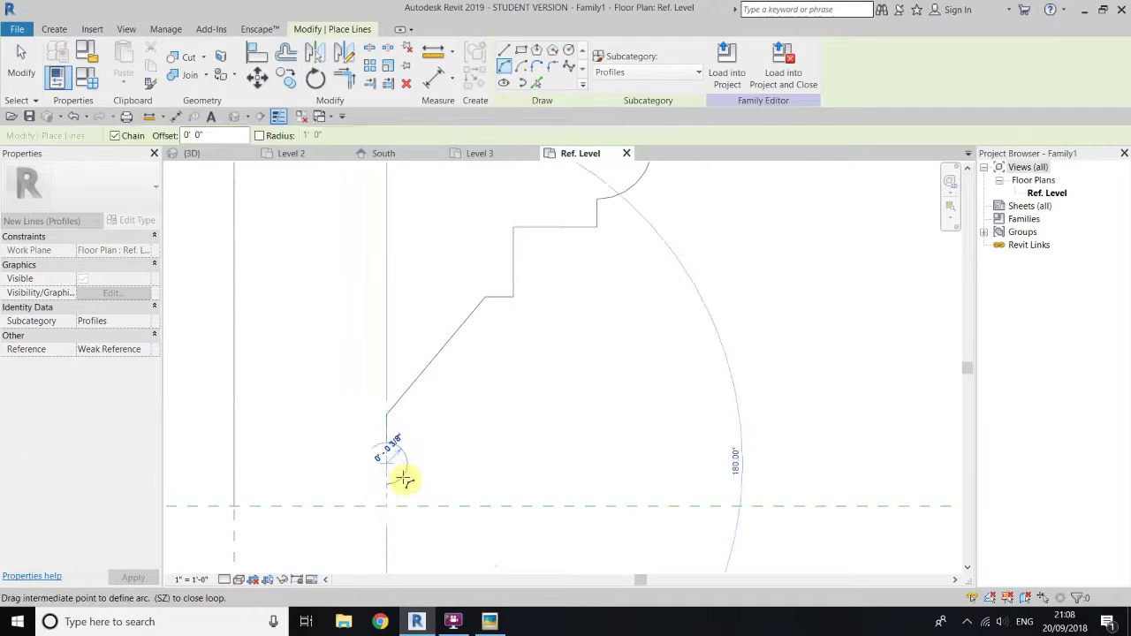
left_click(406, 475)
Step: Close the profile with a line from the bead down to the horizontal reference plane and back along it to the origin
left_click(504, 50)
left_click(386, 507)
left_click(233, 507)
right_click(568, 345)
left_click(586, 353)
scroll(667, 408, "down", 3)
key("Escape")
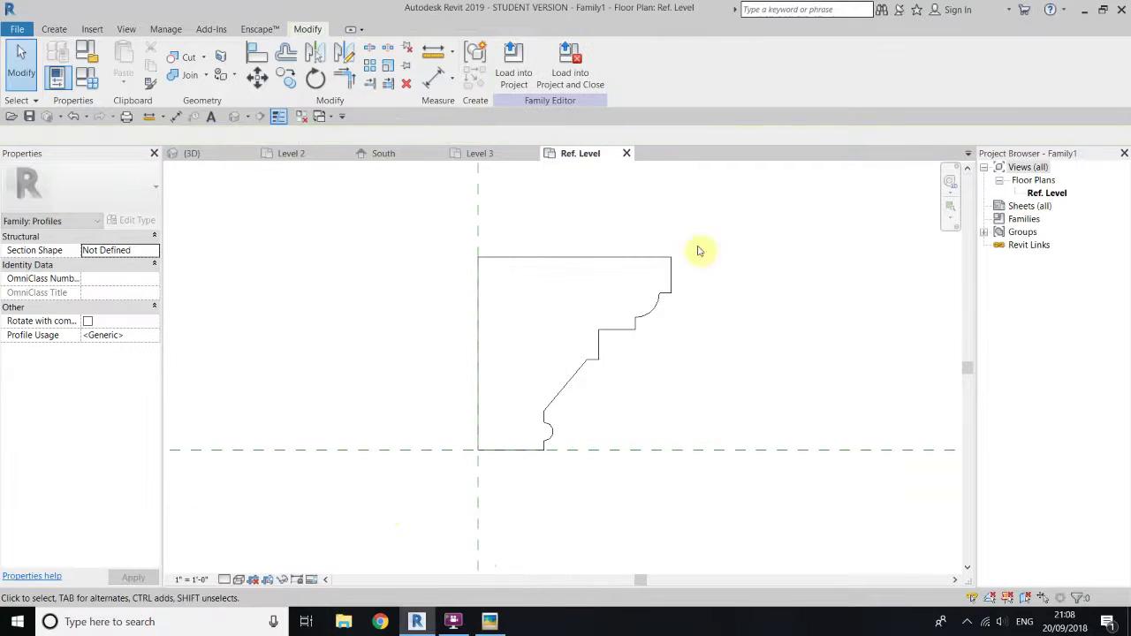
Step: Save the profile family as Roof Fascia in the For Tut folder, with the maximum number of backups set to 1
middle_click_drag(490, 296, 479, 323)
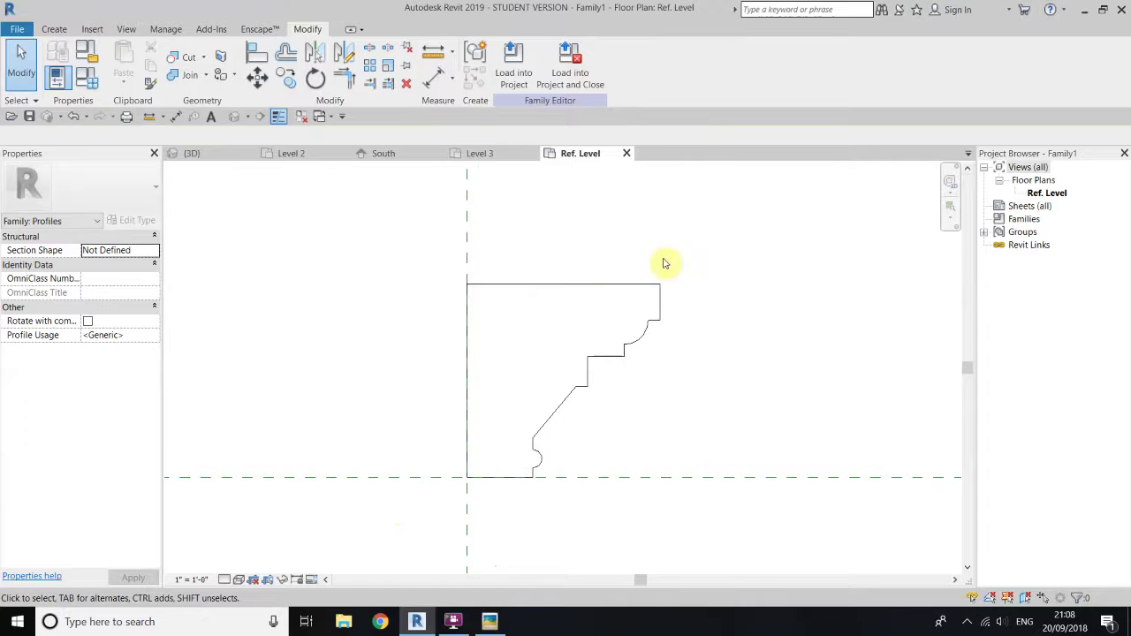
middle_click_drag(743, 269, 693, 294)
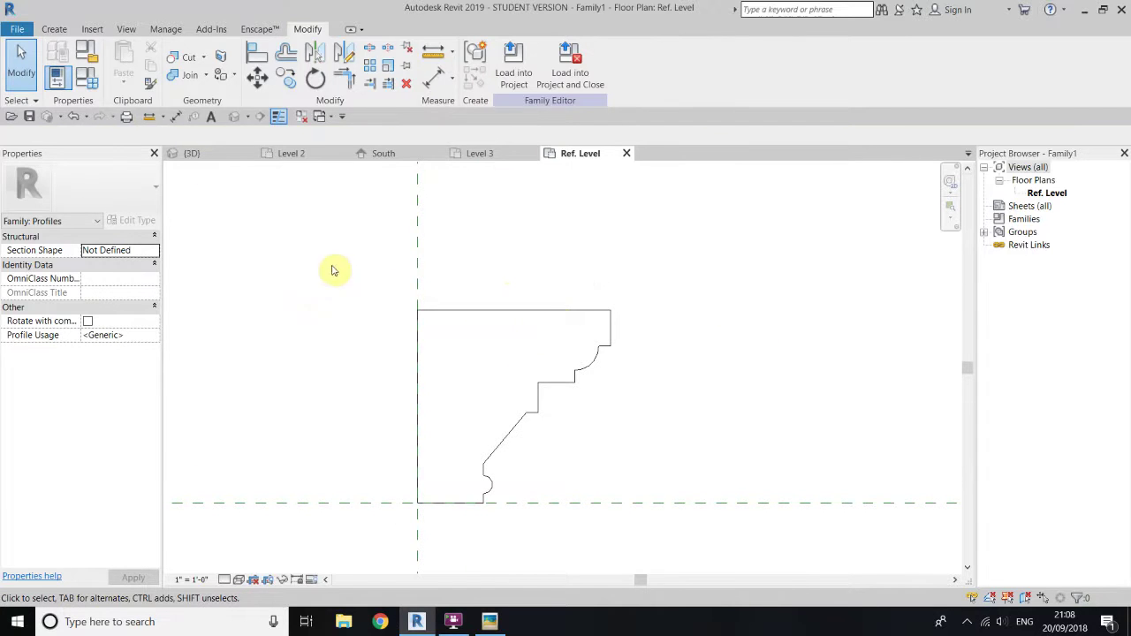
left_click(19, 30)
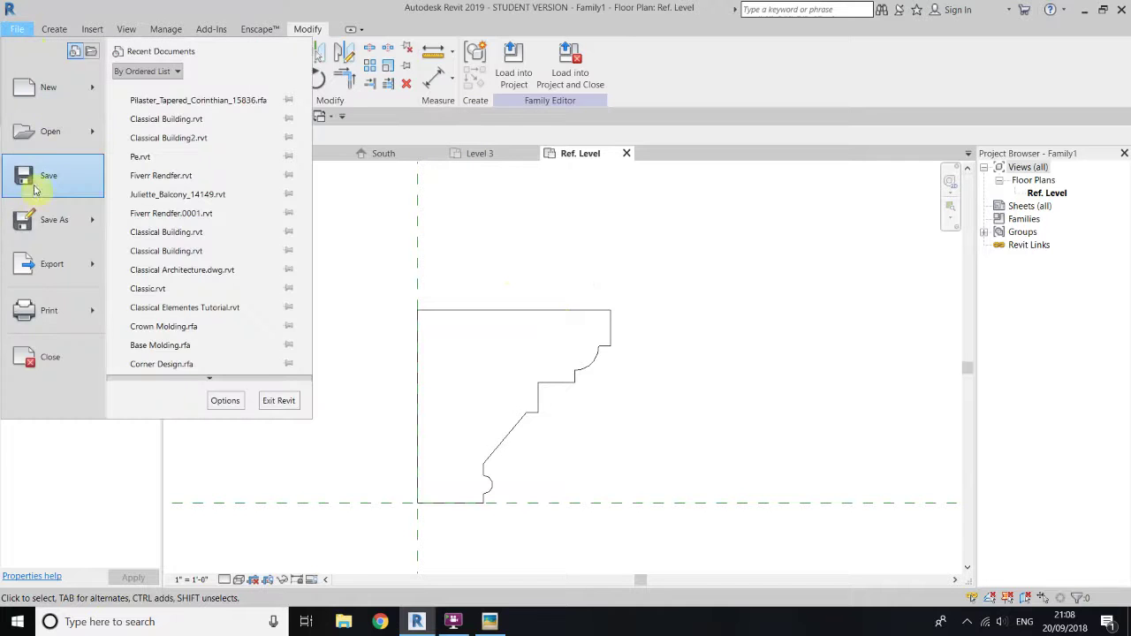
mouse_move(88, 220)
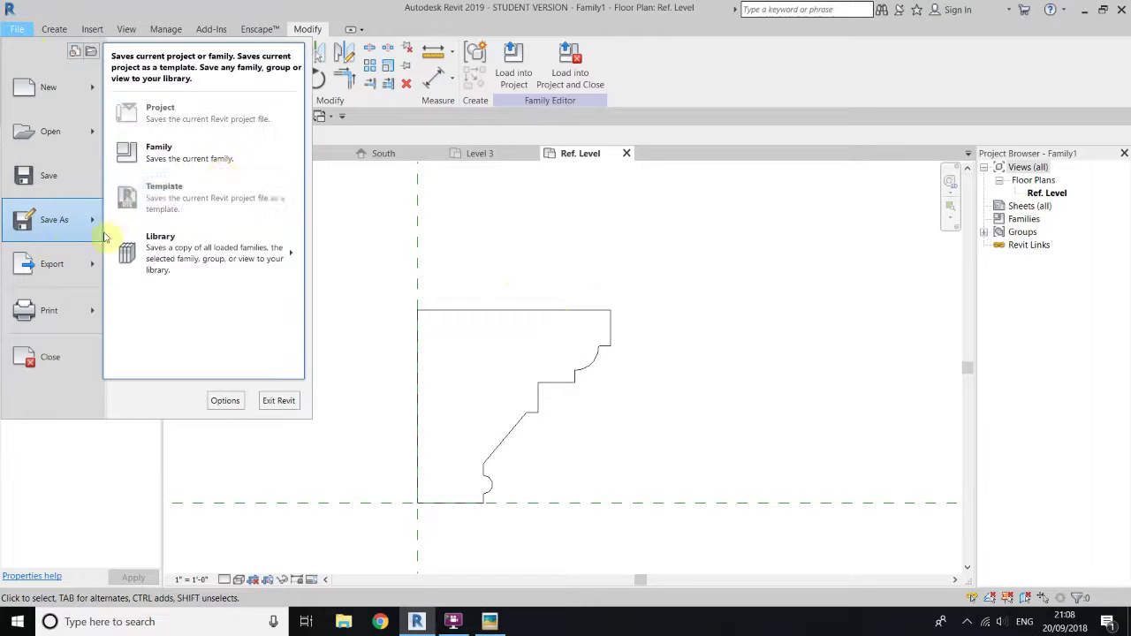
left_click(239, 159)
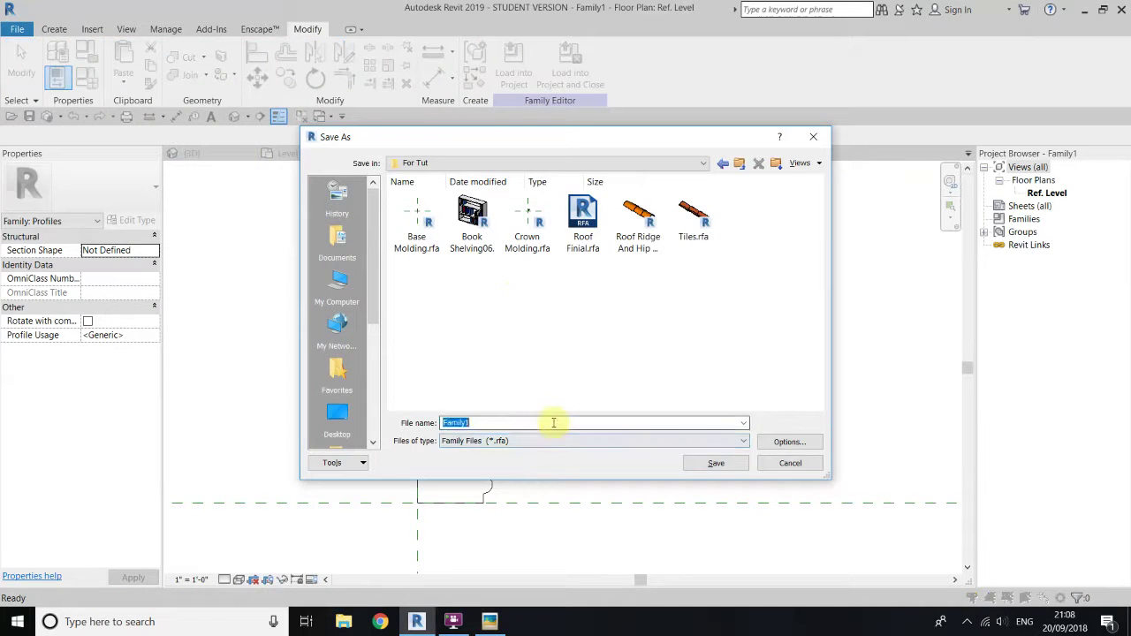
type("Roof Fascia")
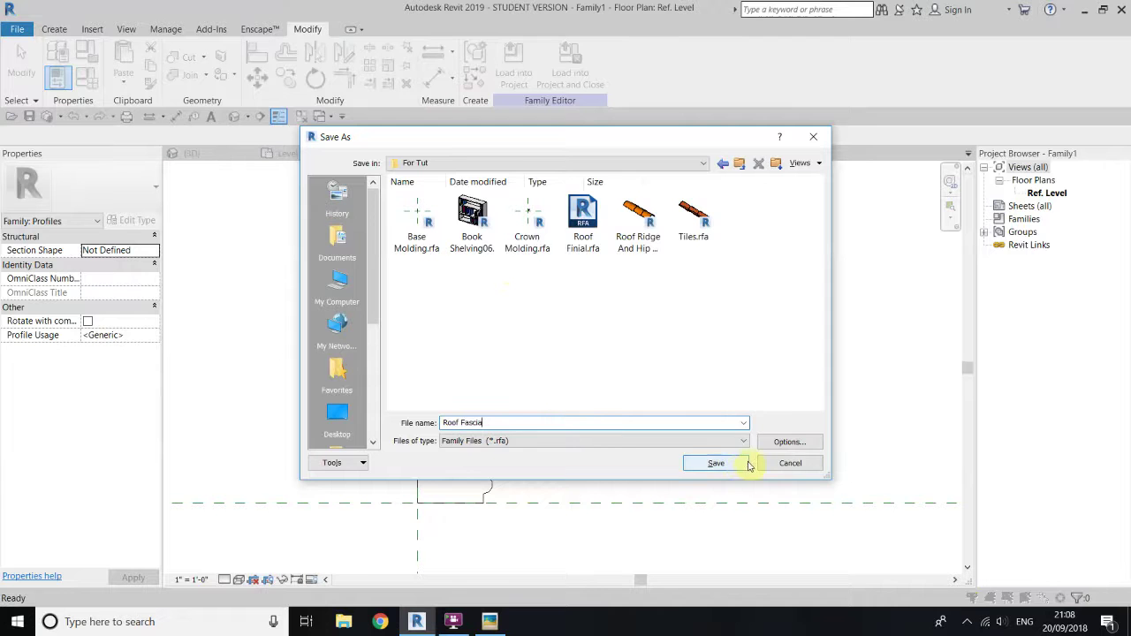
left_click(789, 443)
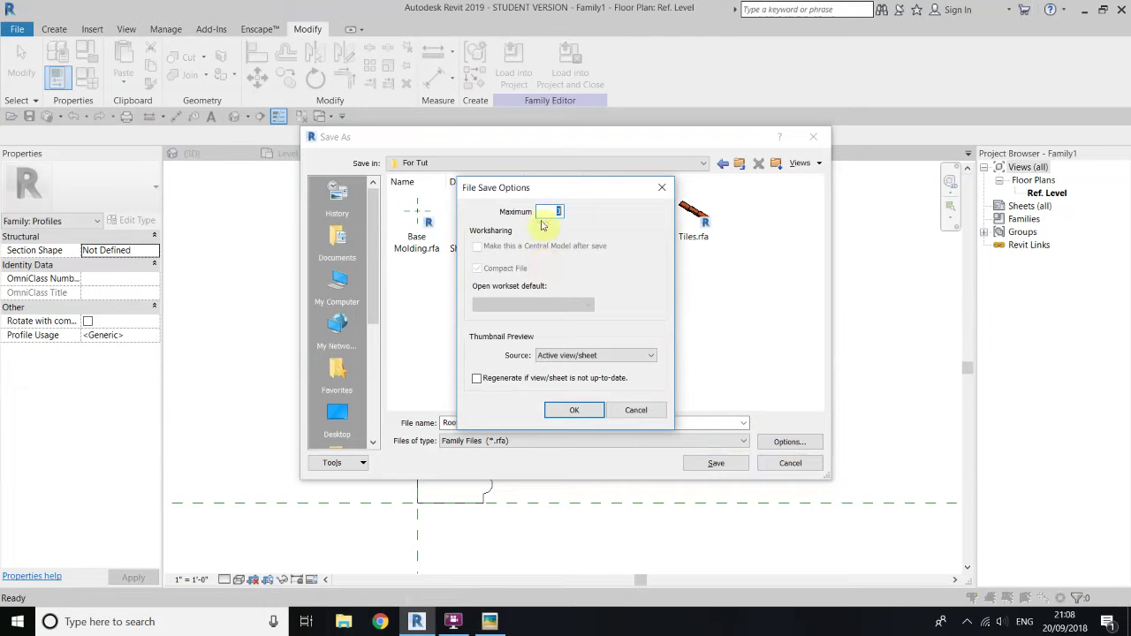
left_click(574, 410)
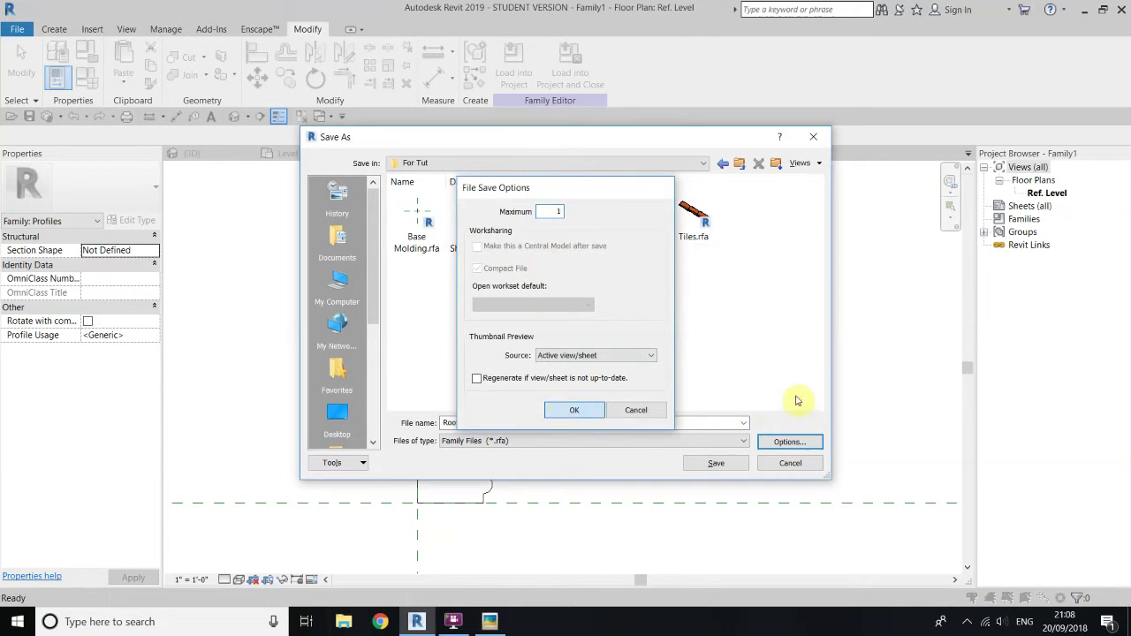
left_click(714, 463)
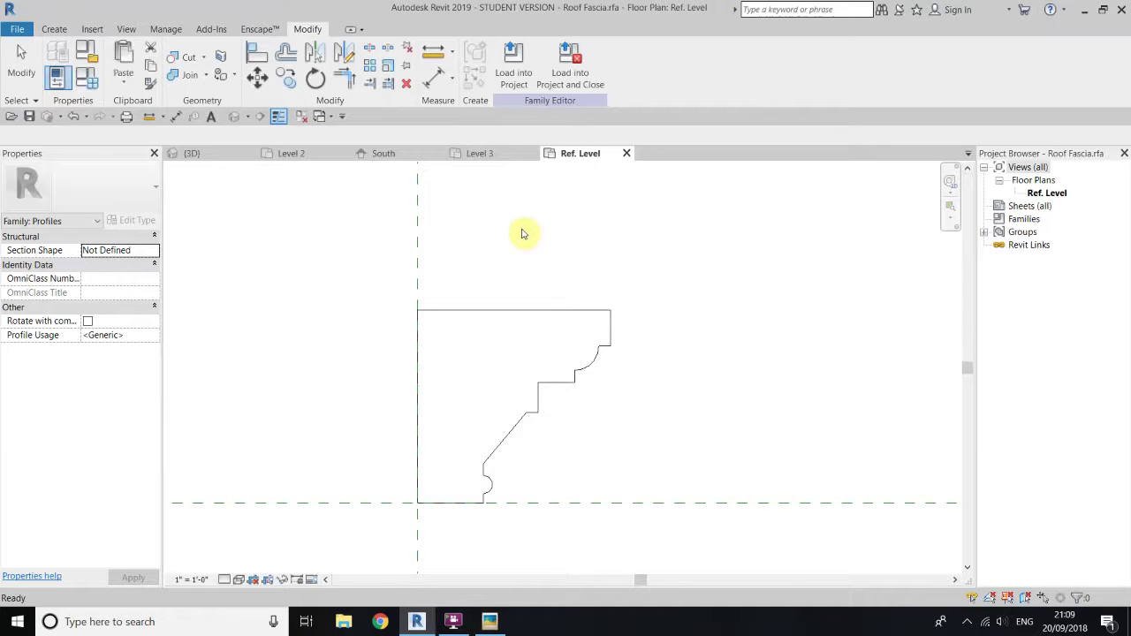
Step: Load the Roof Fascia profile into the Classical Building project and show the porch roof in the 3D view
left_click(517, 66)
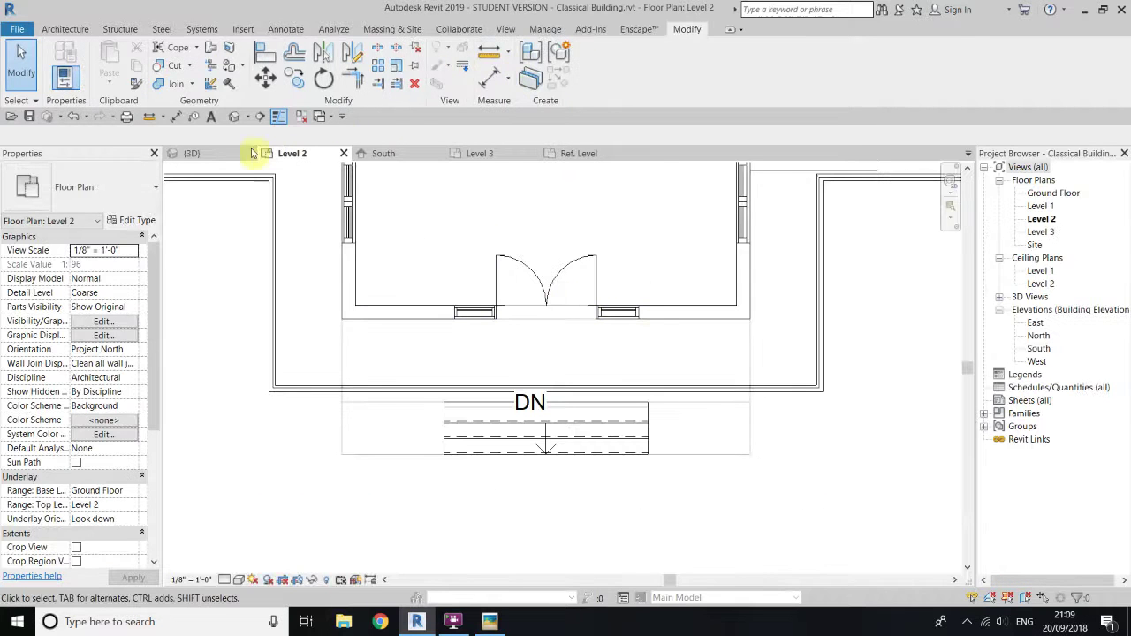
left_click(236, 123)
scroll(594, 252, "down", 2)
scroll(593, 249, "up", 2)
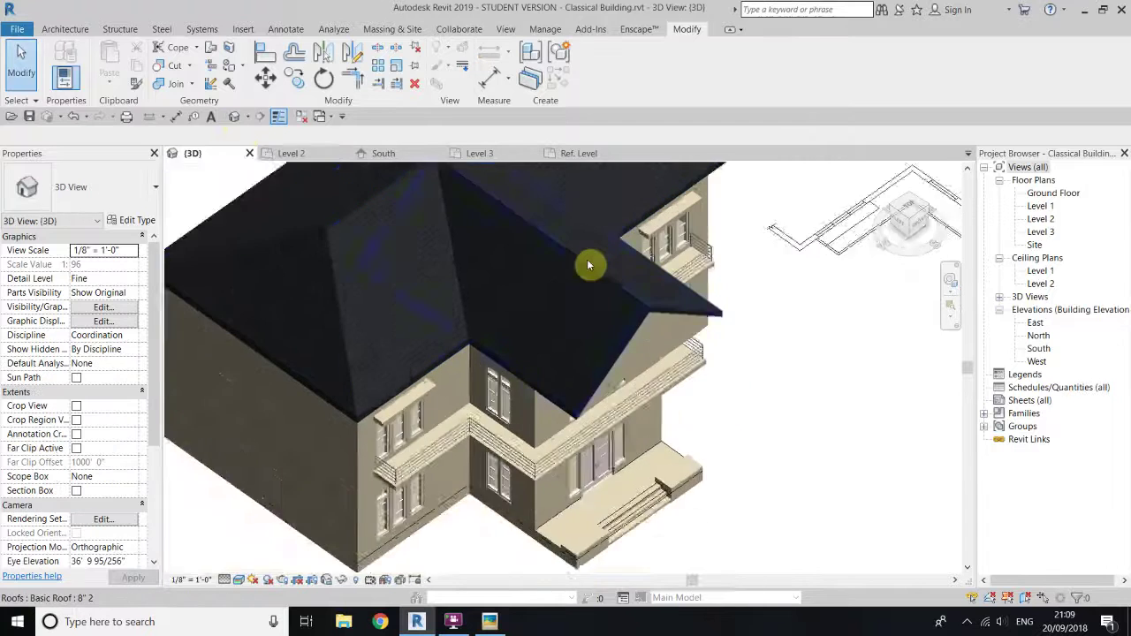
middle_click_drag(611, 265, 663, 314)
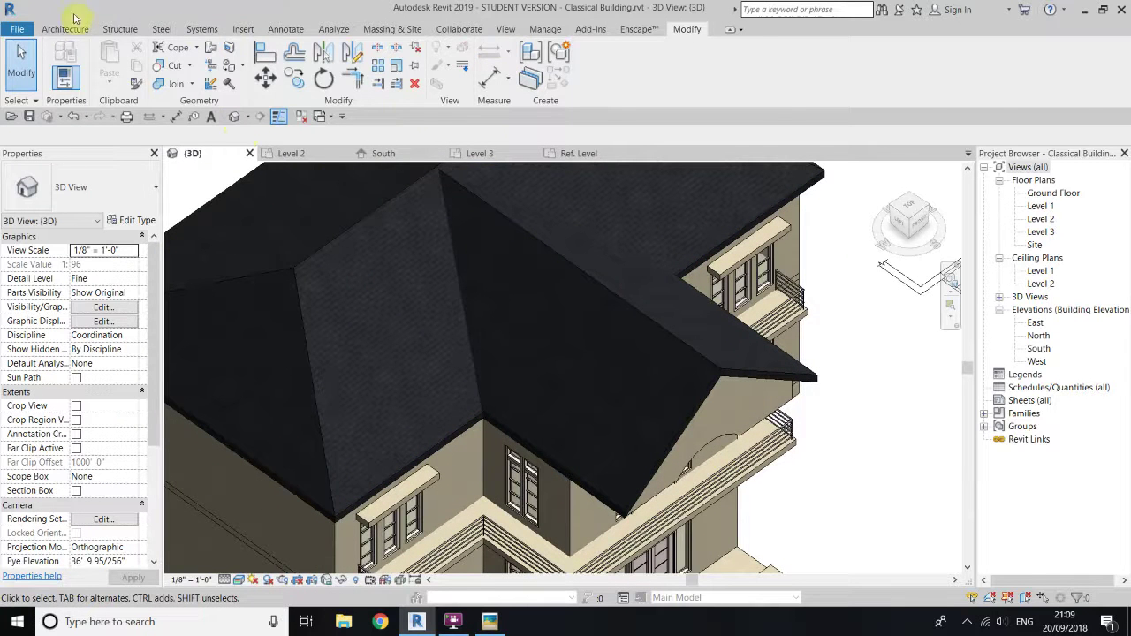
Step: Start a roof fascia and duplicate the Fascia-Flat 1x12 type as Roof Fascia New
left_click(55, 29)
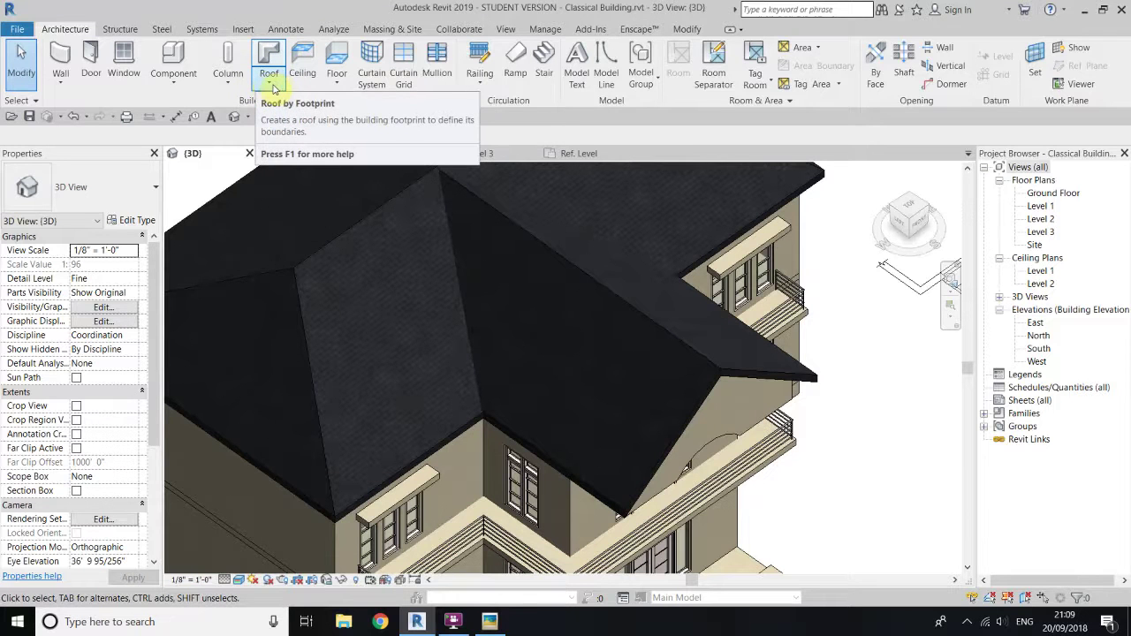
left_click(270, 84)
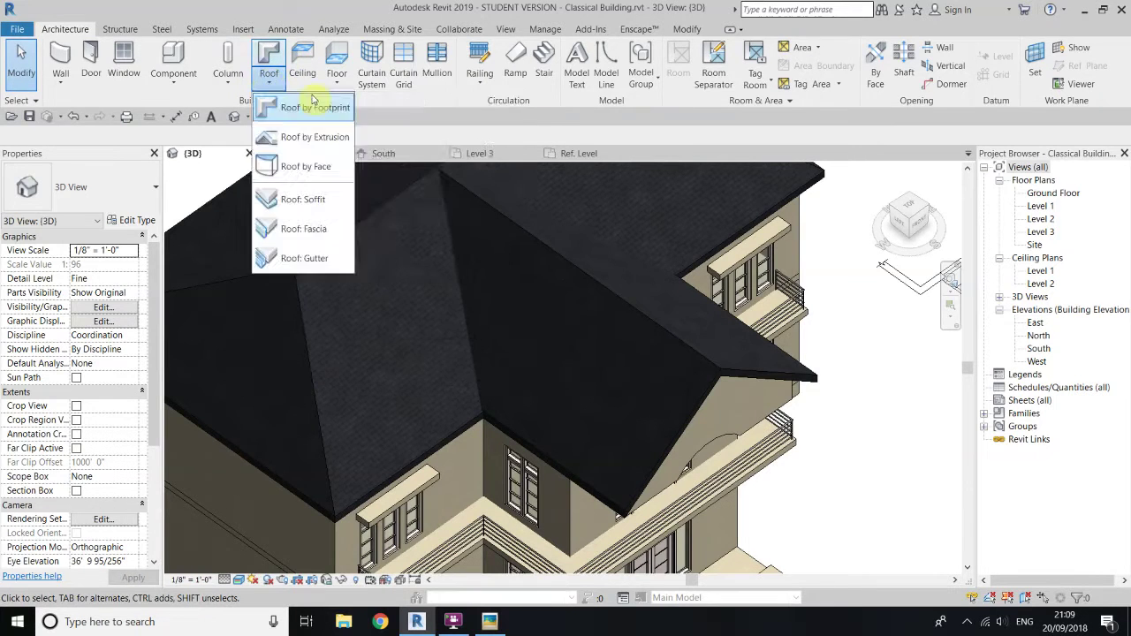
left_click(307, 238)
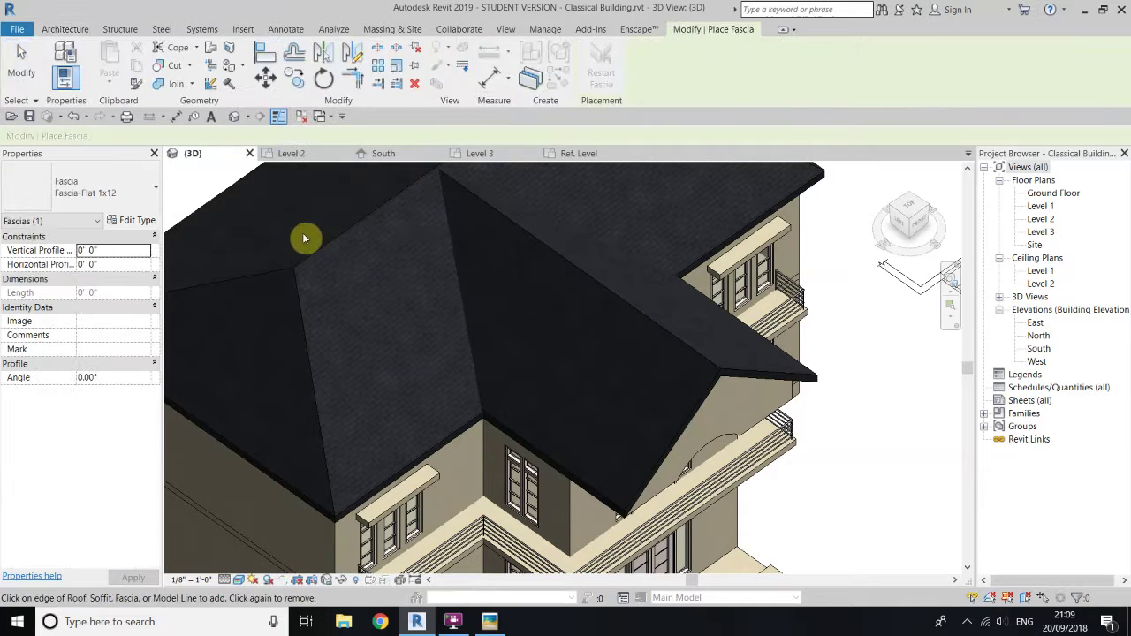
left_click(134, 221)
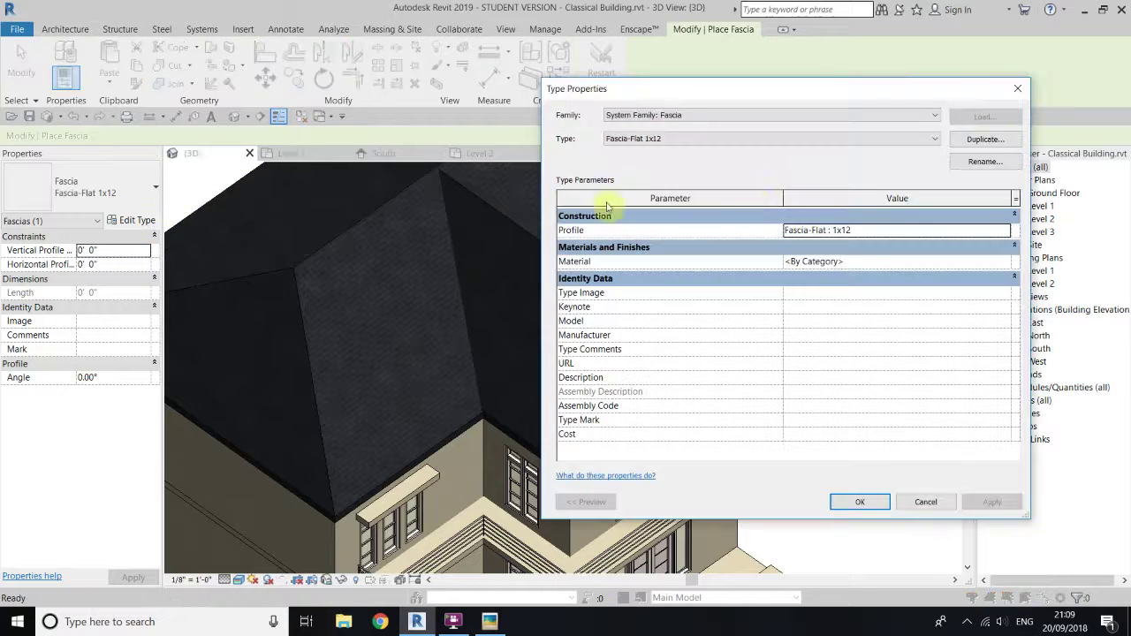
left_click(981, 139)
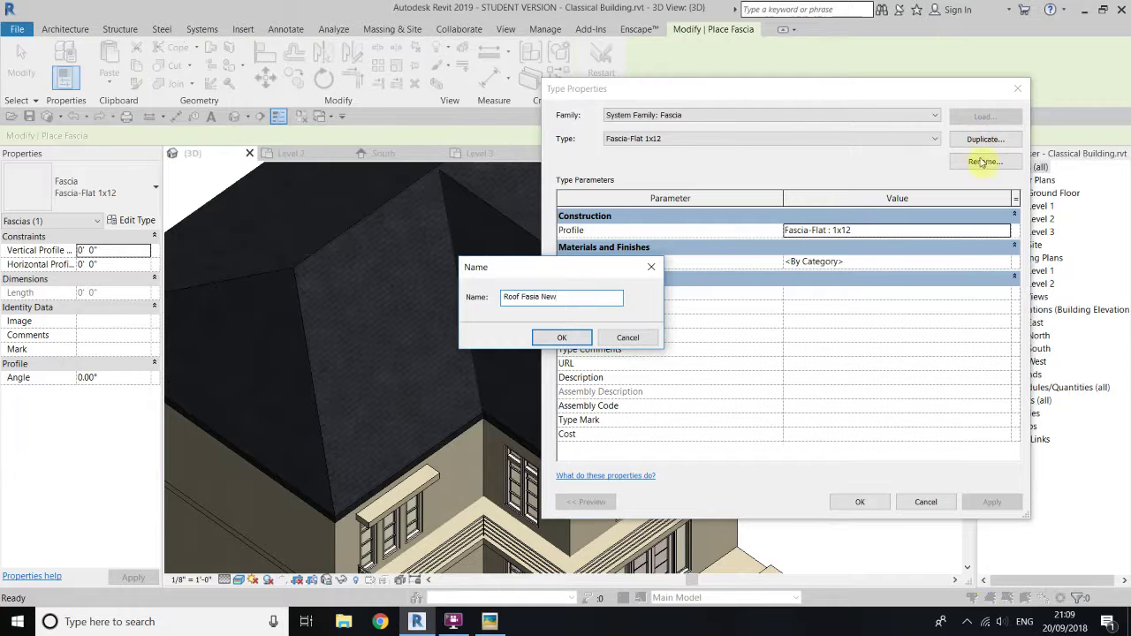
left_click(560, 338)
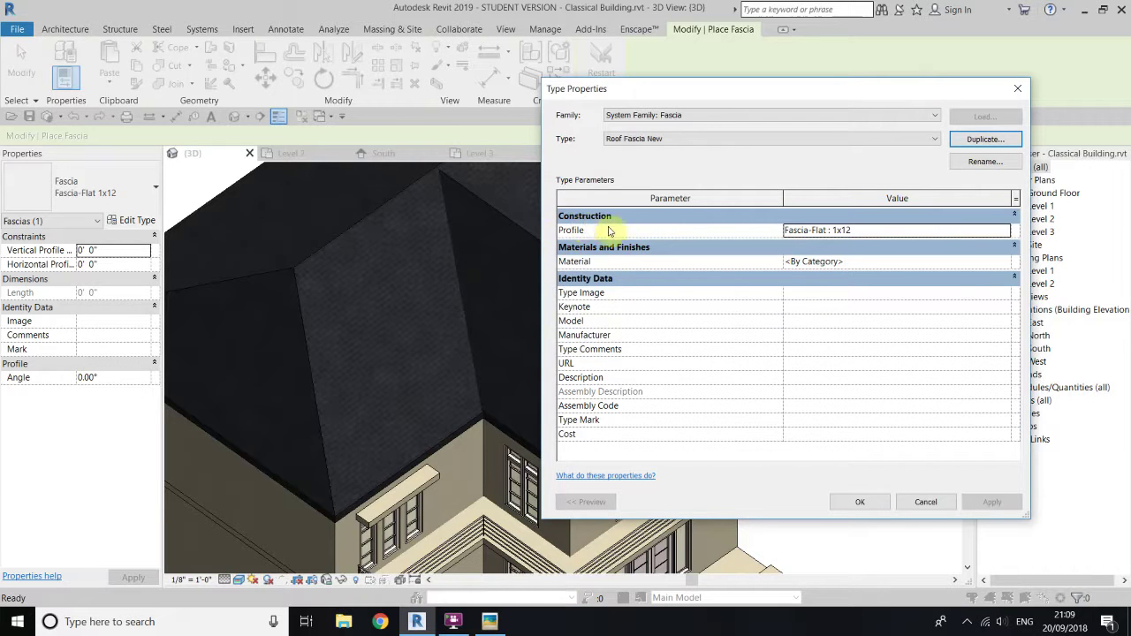
Step: Assign the Roof Fascia profile and the Wall material to the new fascia type
left_click(1005, 232)
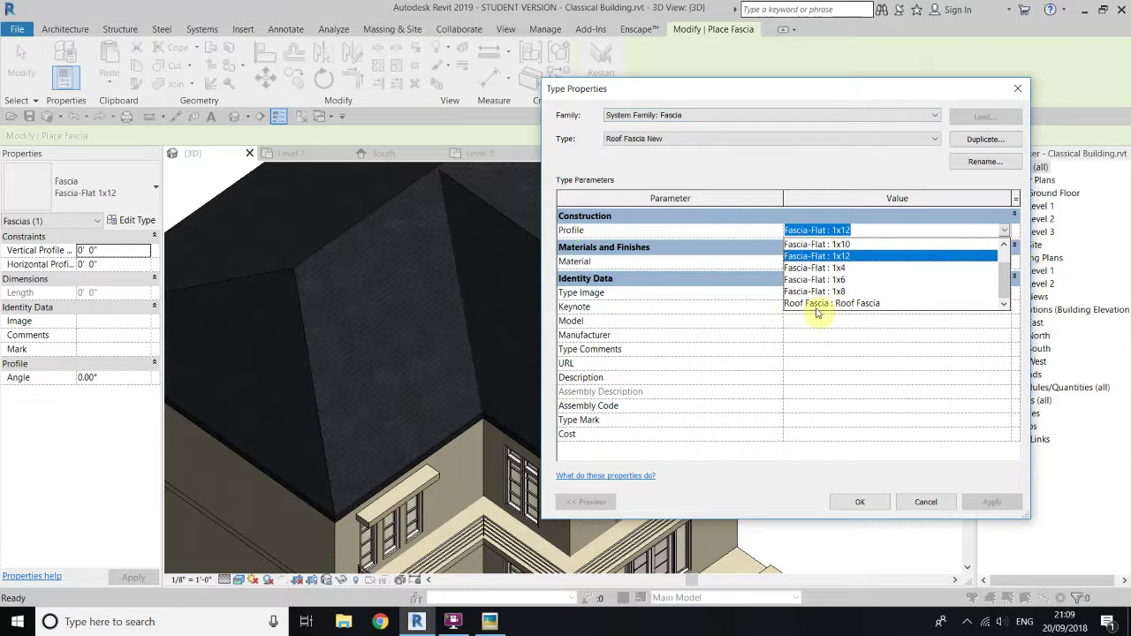
left_click(848, 303)
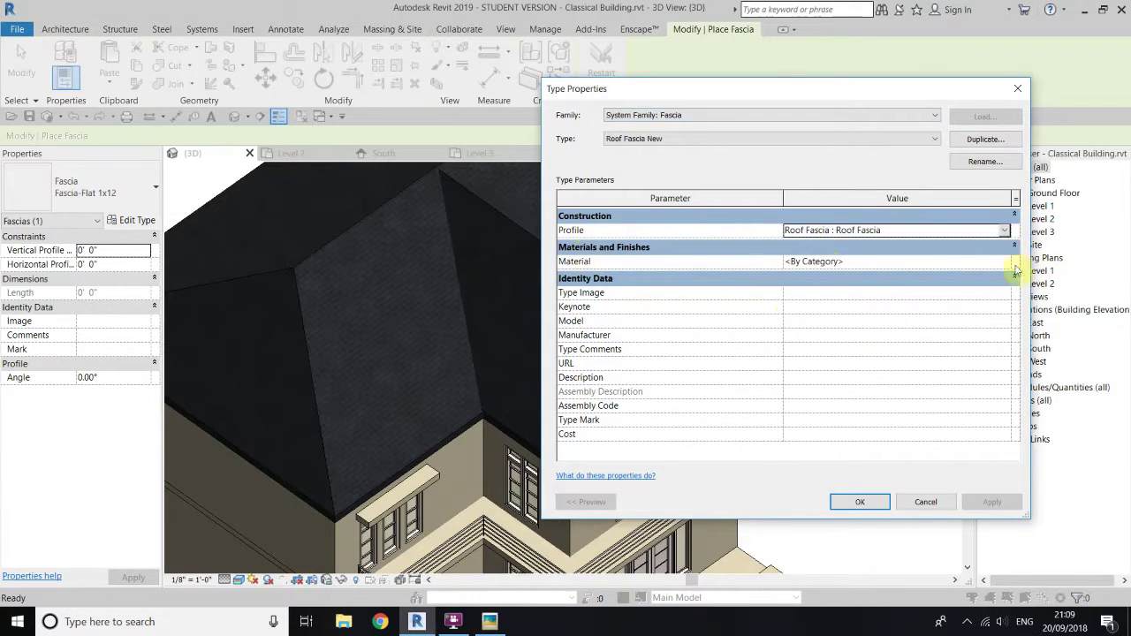
left_click(882, 264)
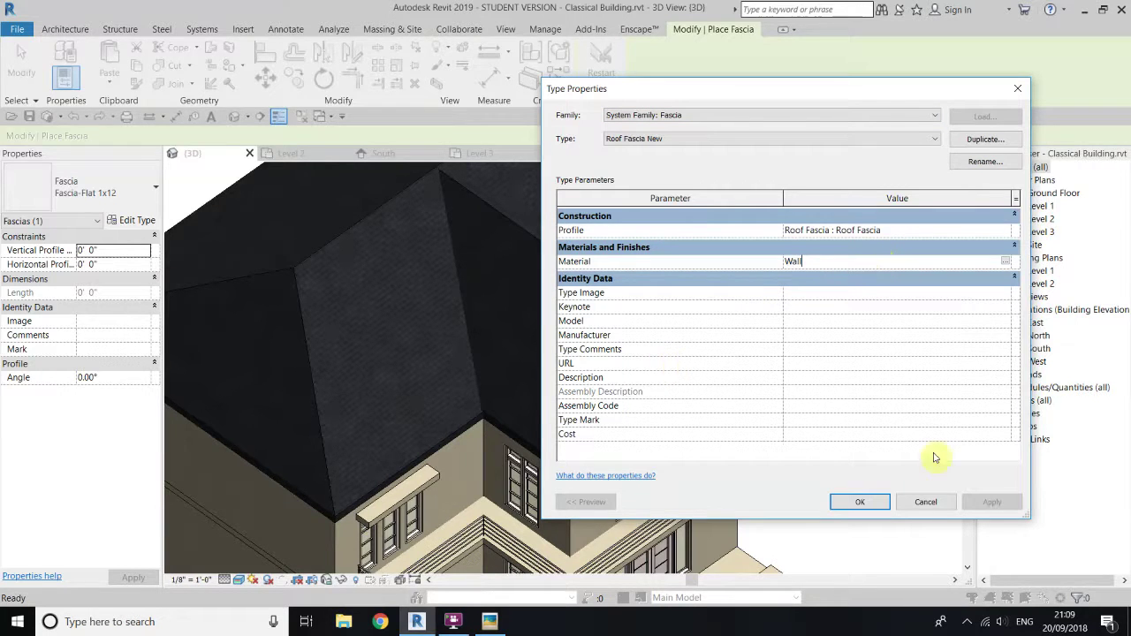
left_click(858, 502)
Step: Place the Roof Fascia New fascia along the main roof's upper eave edge above the three-part window
scroll(697, 338, "down", 3)
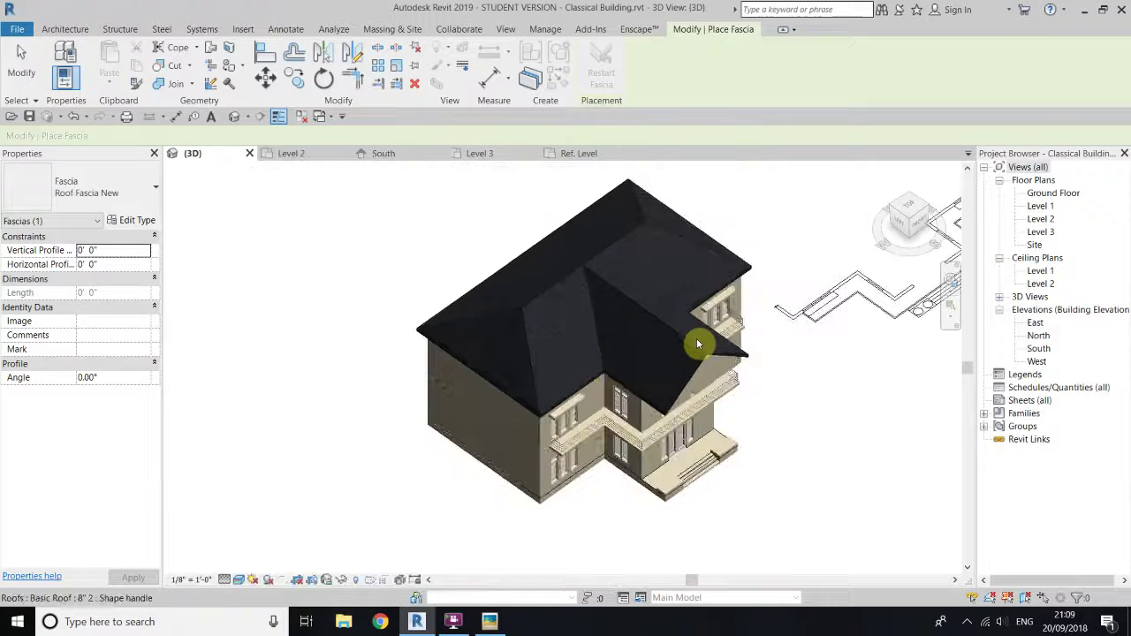
scroll(594, 357, "up", 5)
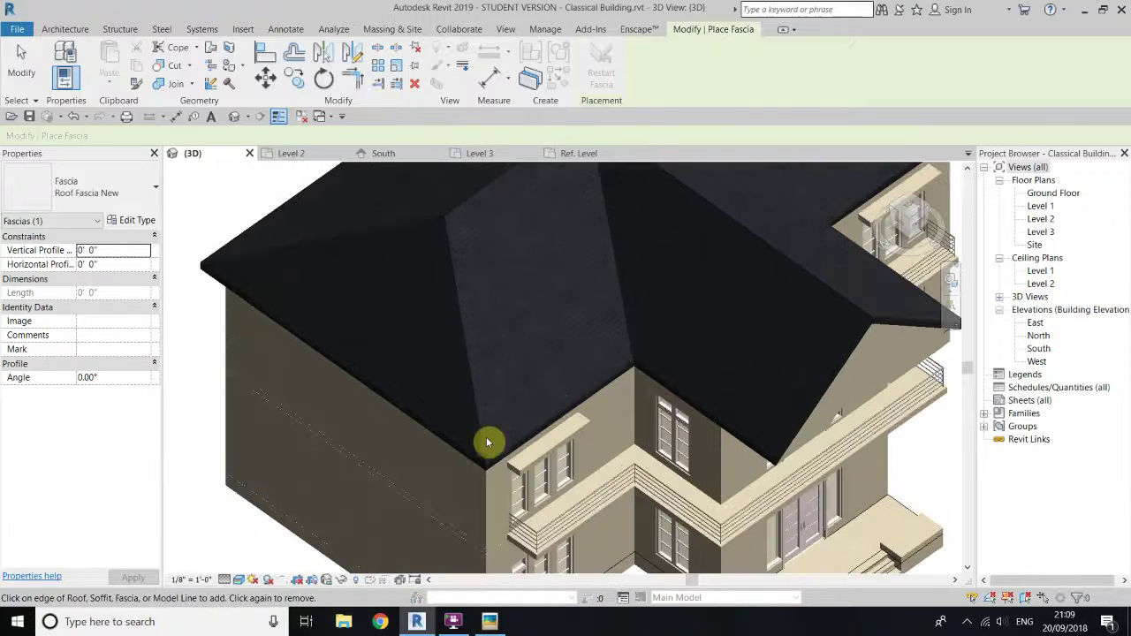
scroll(492, 457, "up", 3)
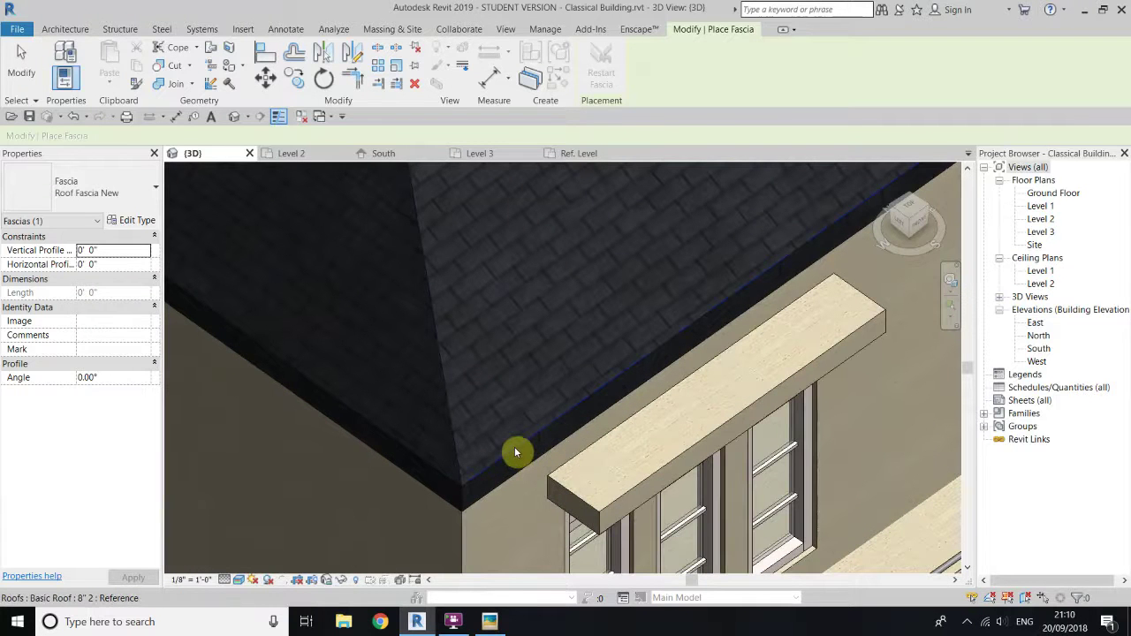
left_click(514, 446)
Step: Examine from several angles how the placed fascia profile sits against the roof edge at the corner
left_click_drag(888, 228, 963, 257)
middle_click_drag(783, 307, 485, 229)
middle_click_drag(740, 271, 712, 277)
left_click(913, 227)
middle_click_drag(601, 353, 375, 447)
scroll(744, 304, "up", 3)
scroll(448, 372, "up", 1)
scroll(587, 314, "down", 2)
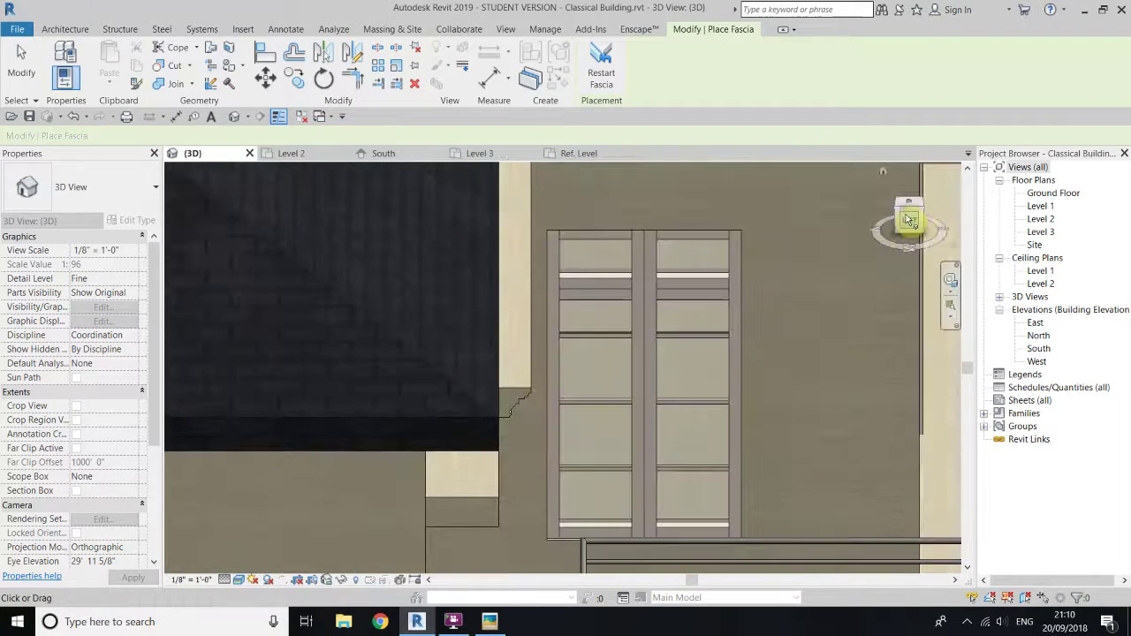
left_click_drag(924, 230, 874, 219)
middle_click_drag(717, 238, 675, 398)
scroll(463, 286, "up", 6)
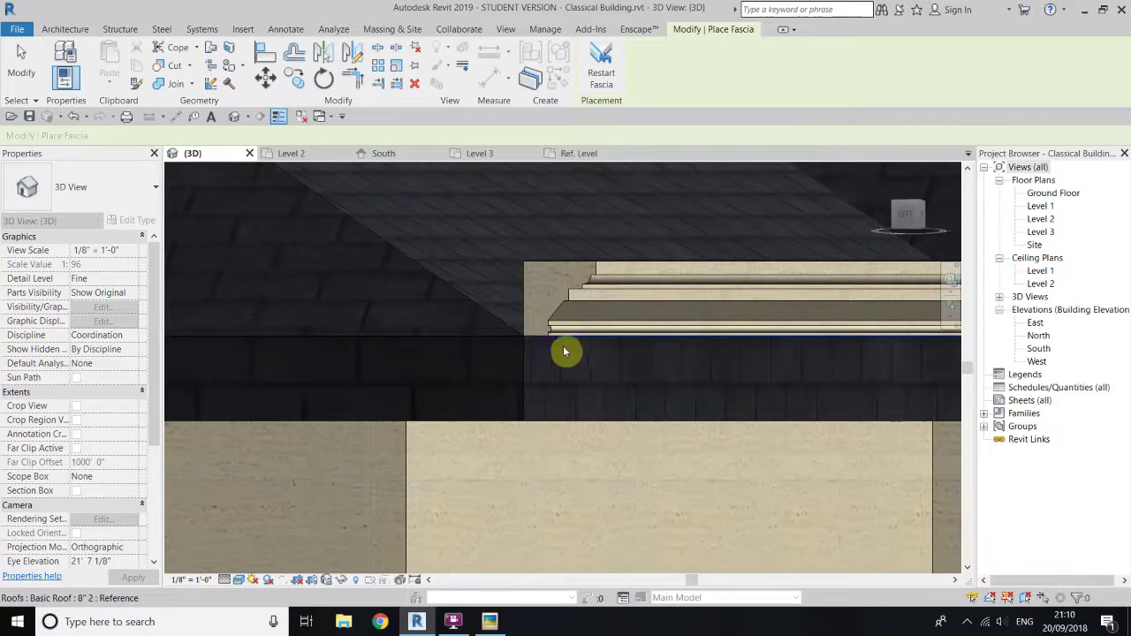
scroll(468, 339, "down", 1)
scroll(559, 291, "down", 1)
scroll(556, 290, "up", 3)
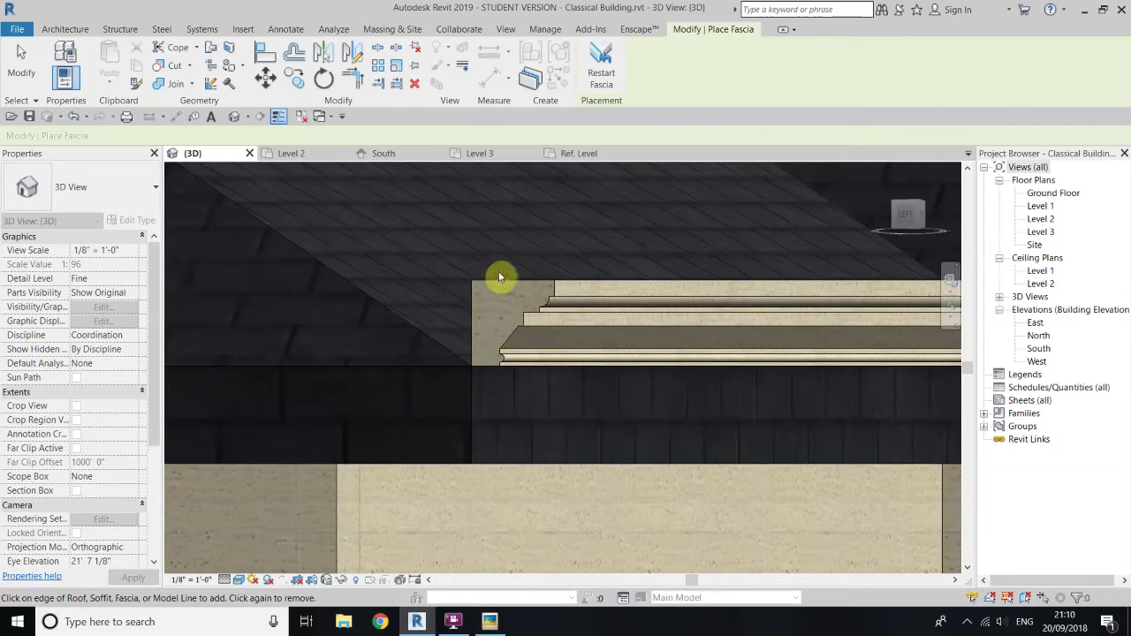
key("Escape")
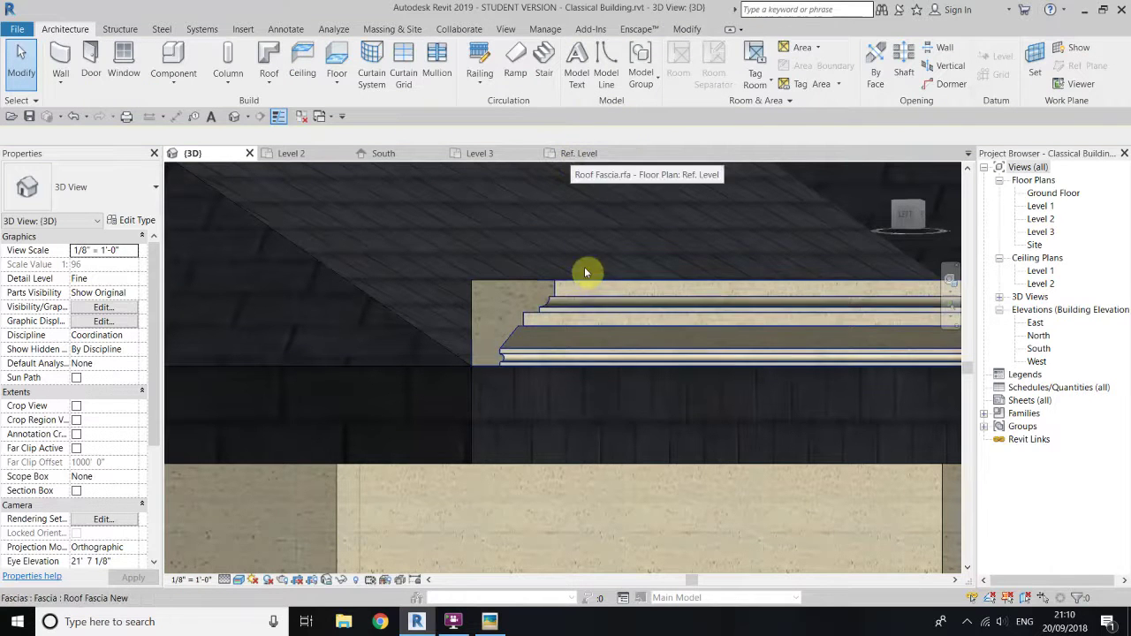
Step: In the Roof Fascia profile family, move the whole profile down so its upper inner corner sits on the reference plane intersection
left_click(606, 155)
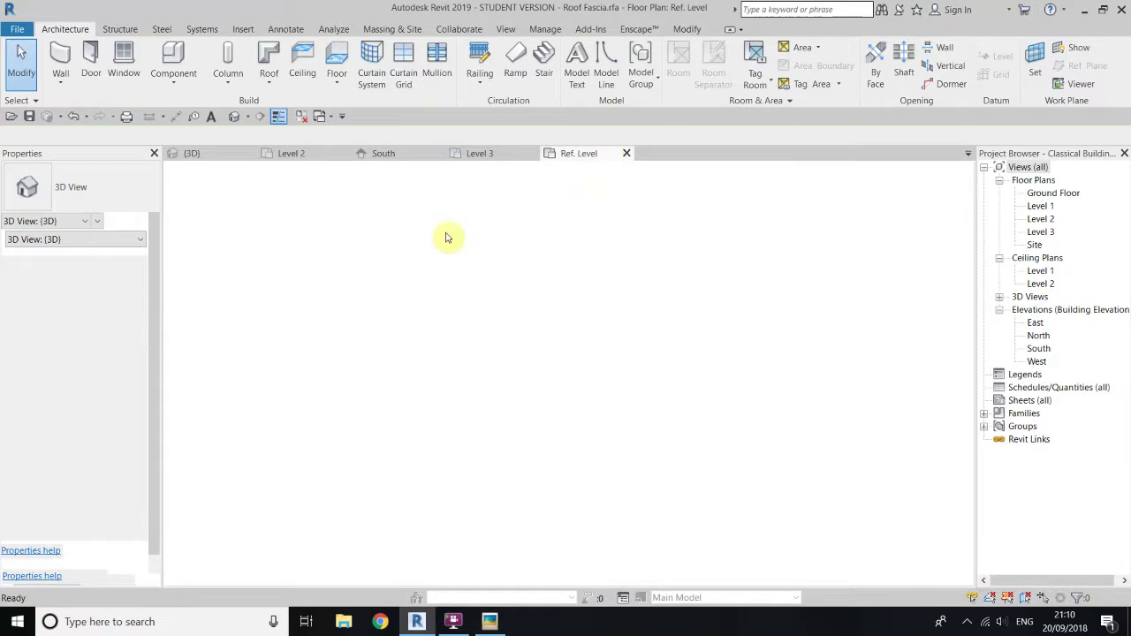
scroll(378, 404, "up", 1)
left_click_drag(299, 256, 791, 575)
left_click(731, 310)
left_click_drag(261, 228, 724, 520)
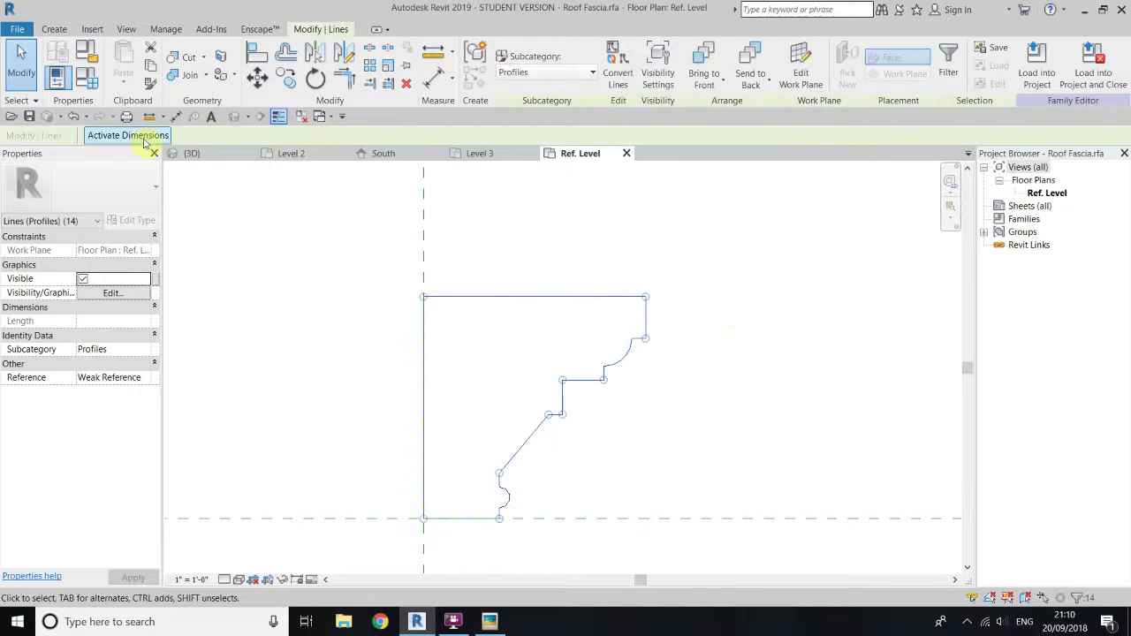
left_click(256, 78)
left_click(423, 296)
scroll(454, 253, "down", 3)
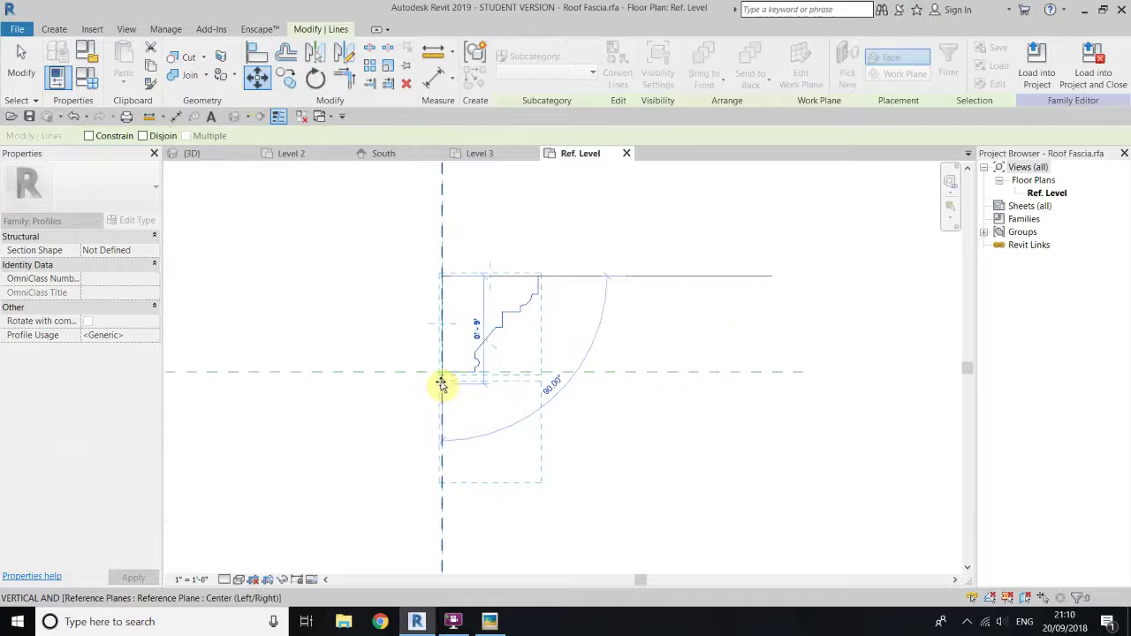
left_click(442, 380)
right_click(355, 251)
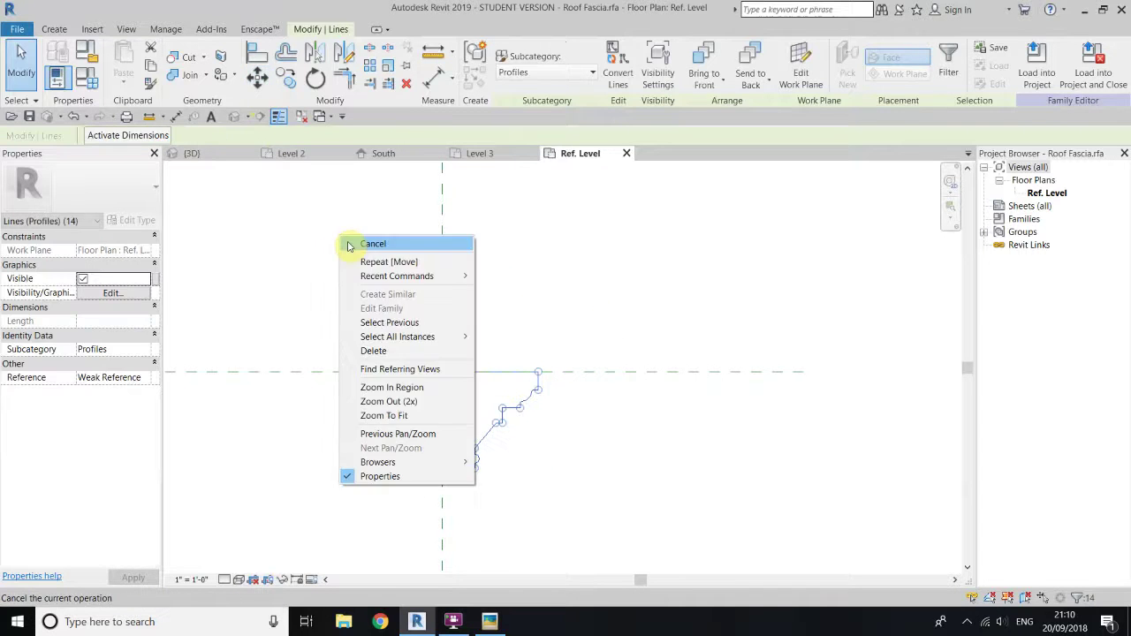
left_click(386, 256)
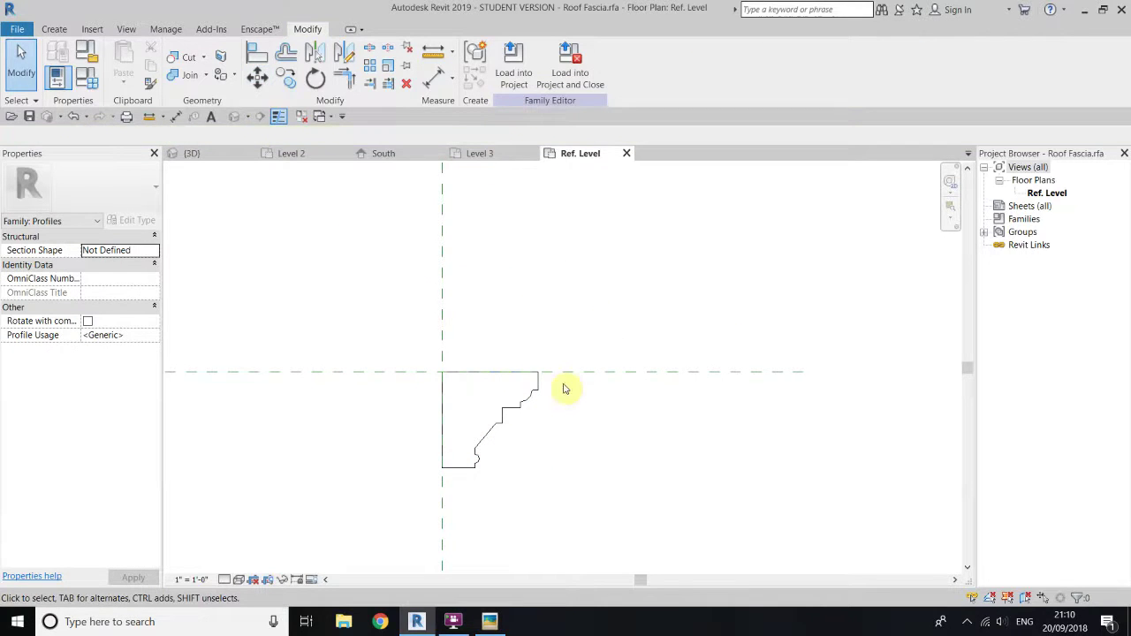
Step: Reload the profile into the project, overwriting the existing version and its parameter values, and check the eave fascia in the 3D view
left_click(511, 69)
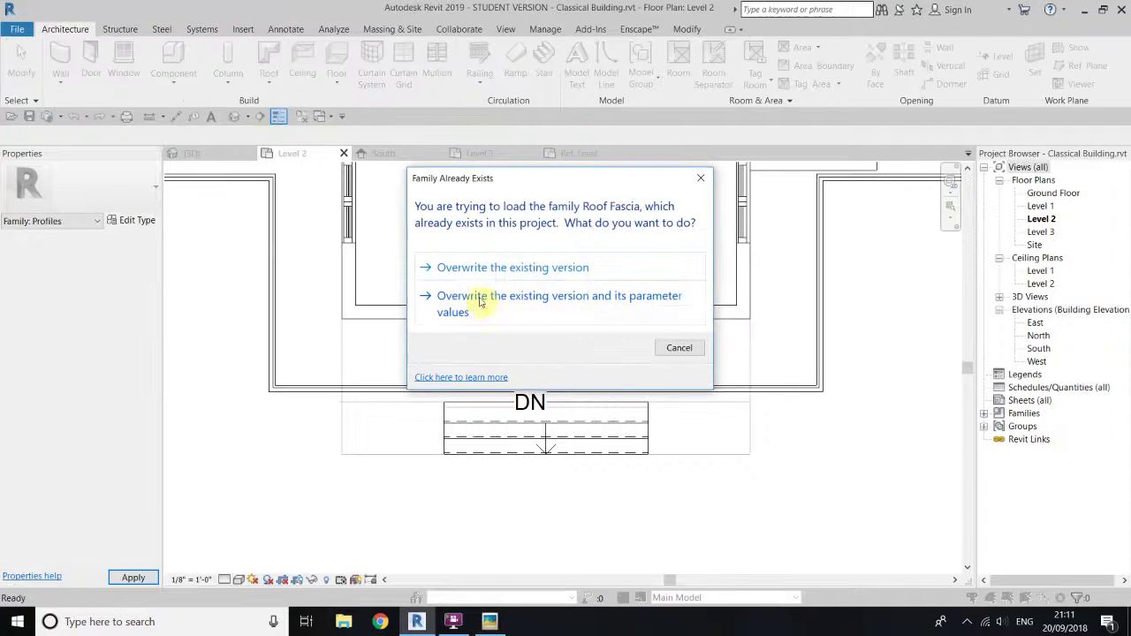
left_click(529, 305)
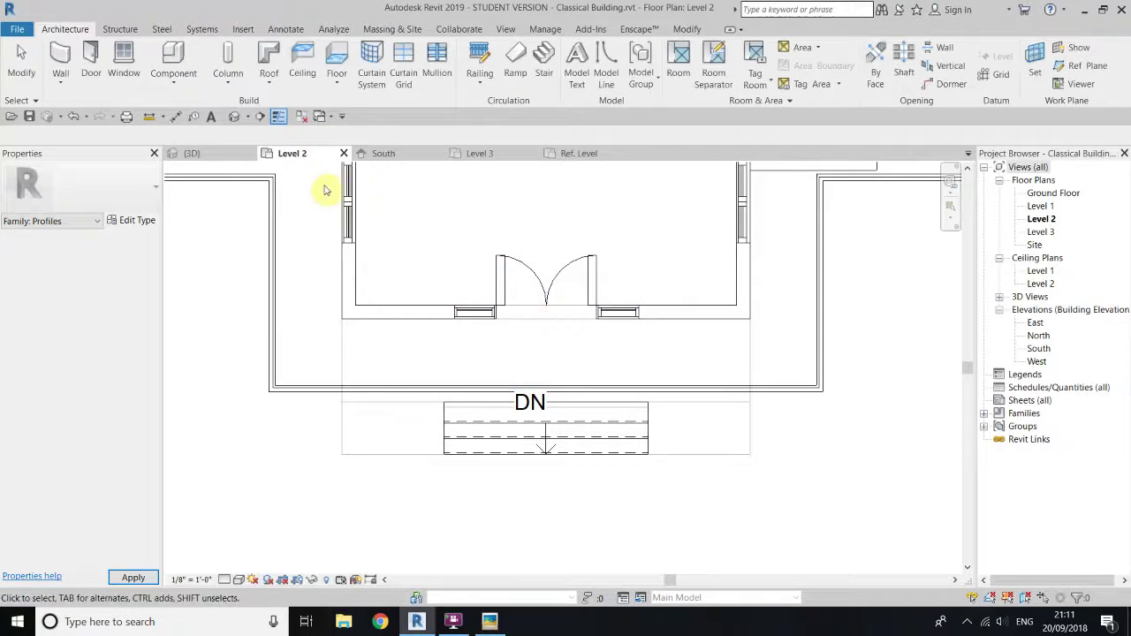
left_click(232, 119)
middle_click_drag(643, 431, 579, 462, "shift")
scroll(358, 314, "down", 1)
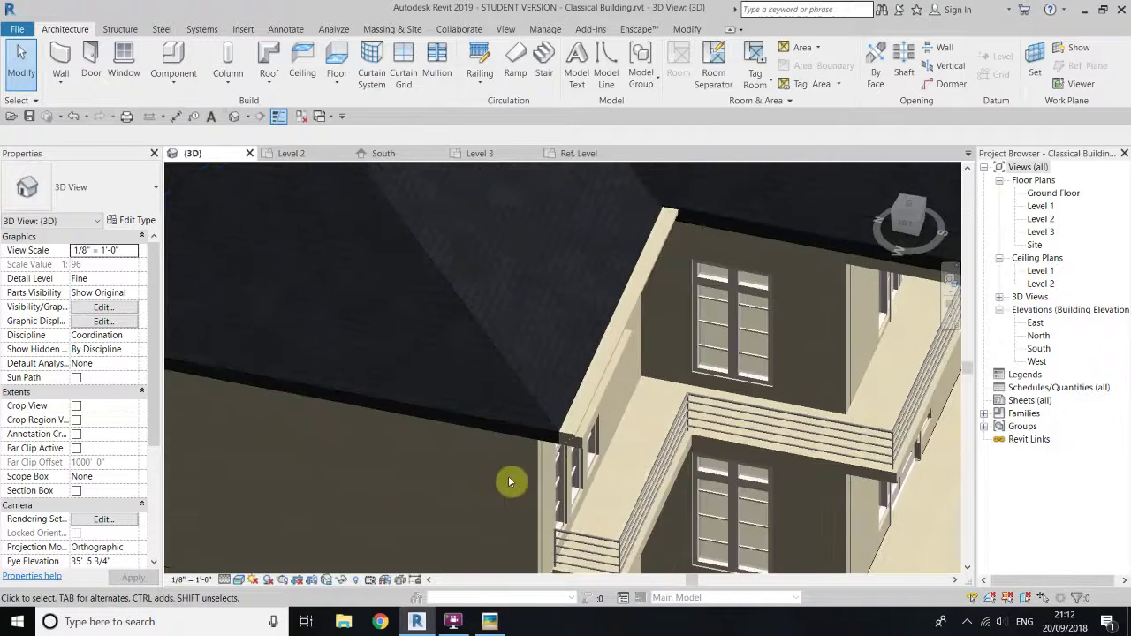
middle_click_drag(512, 434, 570, 436)
scroll(487, 313, "down", 3)
middle_click_drag(557, 288, 529, 328)
scroll(617, 396, "up", 3)
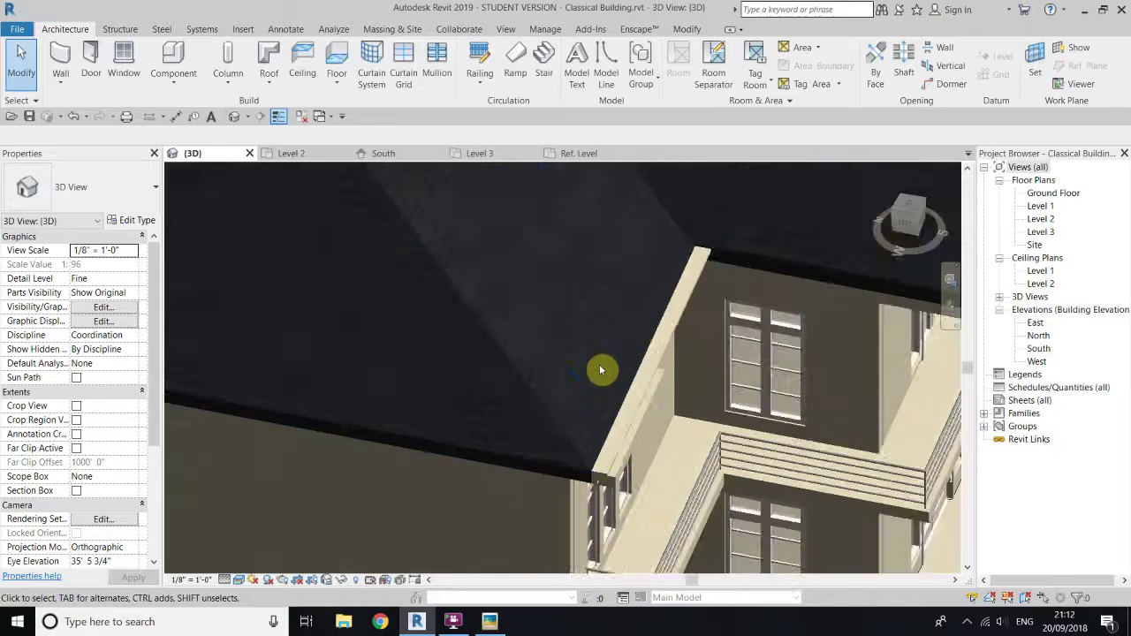
scroll(560, 512, "up", 2)
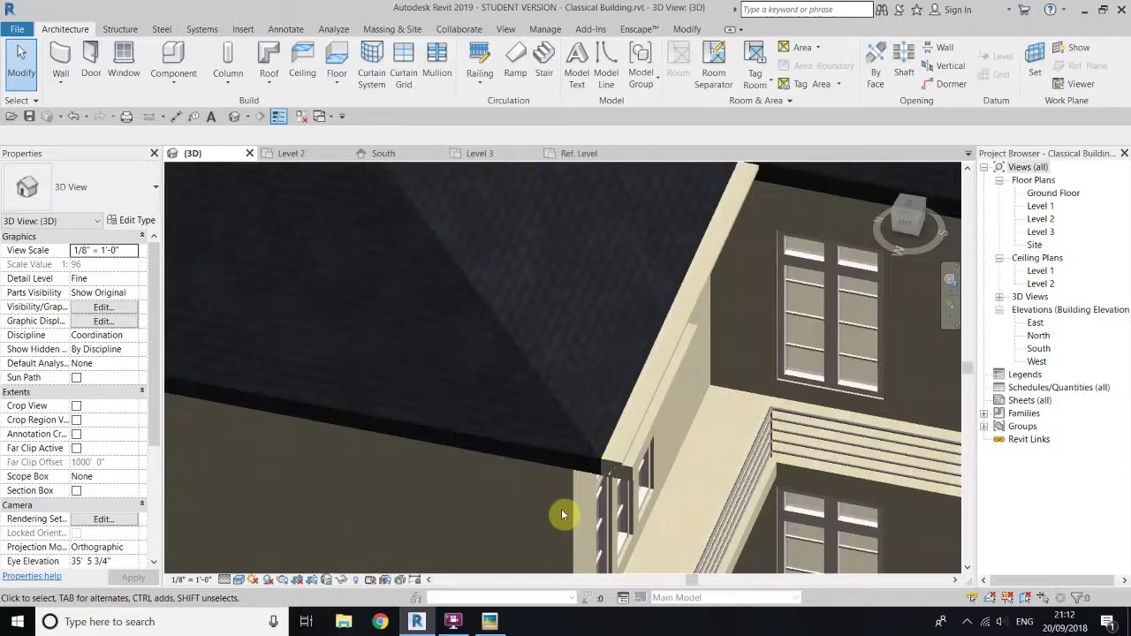
Step: Continue with the same Roof Fascia New type and add fascias along the main roof's remaining eaves
left_click(618, 468)
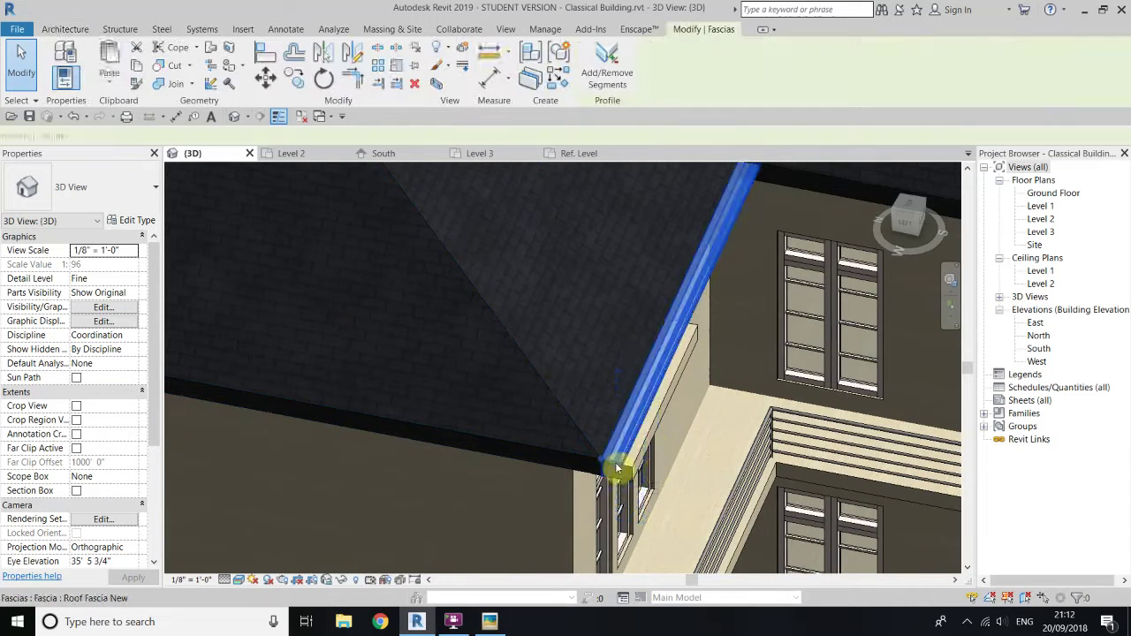
left_click(551, 88)
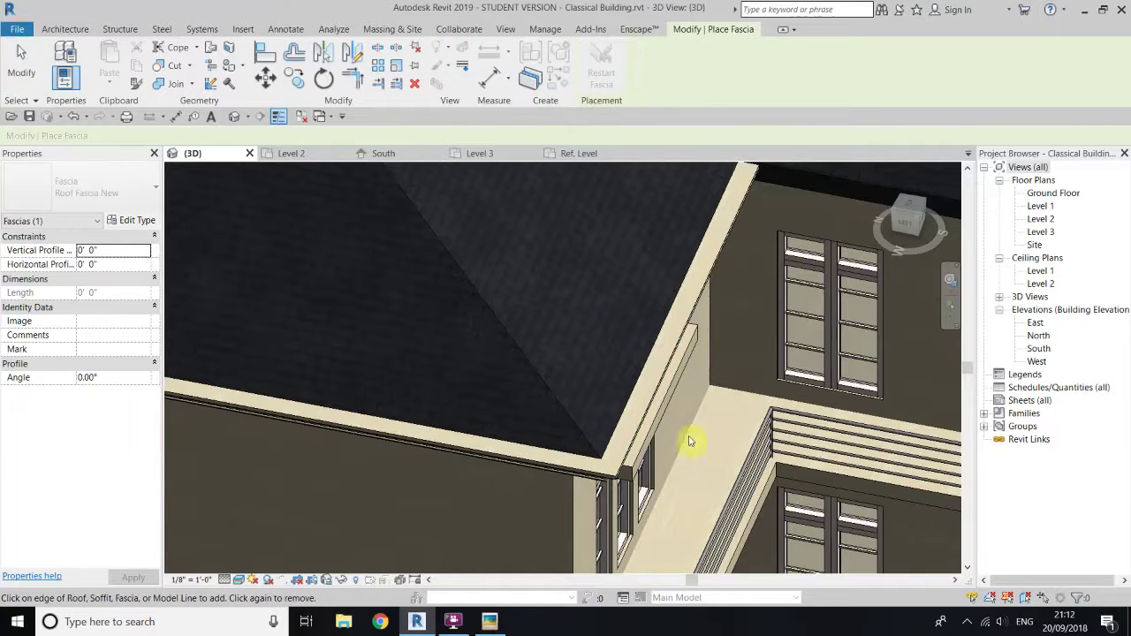
scroll(503, 434, "down", 3)
scroll(714, 415, "up", 2)
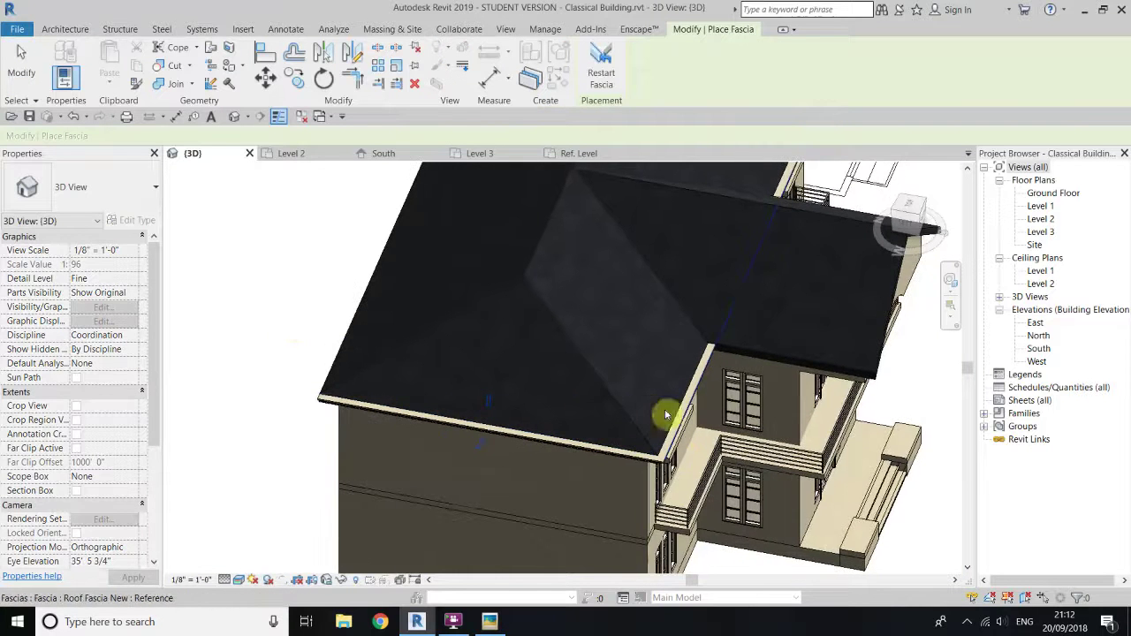
scroll(714, 416, "up", 3)
scroll(682, 358, "up", 2)
scroll(578, 283, "up", 2)
scroll(439, 403, "down", 4)
middle_click_drag(438, 403, 649, 382, "shift")
scroll(444, 425, "up", 2)
left_click(443, 423)
Step: Add the fascia along the sloping edges of the porch gable roof
scroll(450, 341, "down", 1)
middle_click_drag(449, 342, 505, 419, "shift")
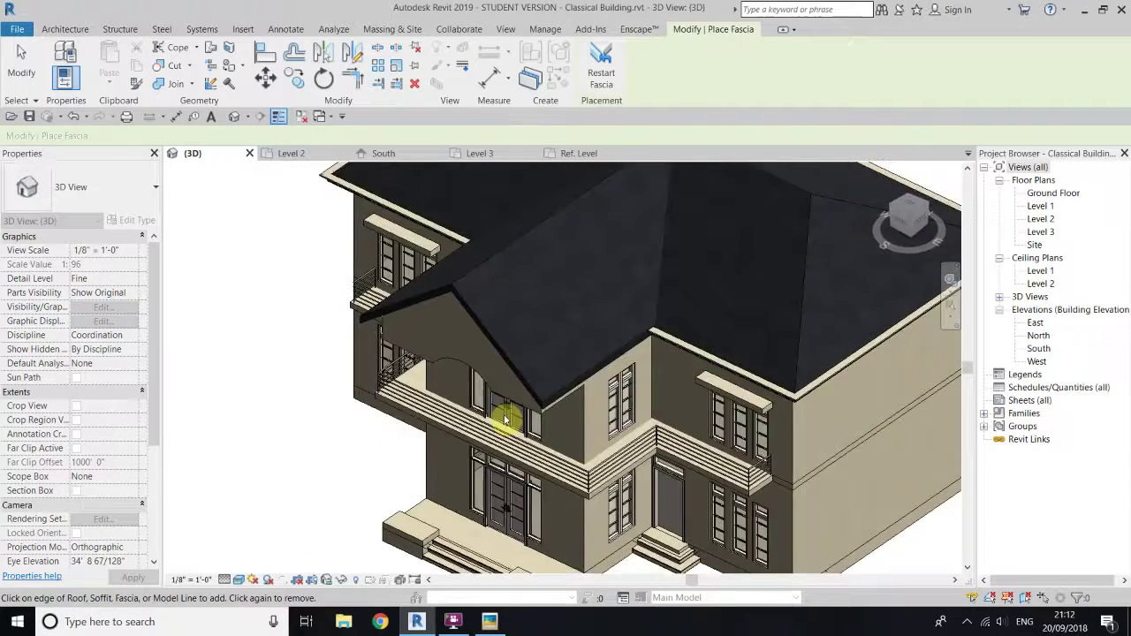
scroll(505, 420, "up", 3)
scroll(539, 354, "down", 3)
scroll(583, 387, "up", 4)
left_click(583, 387)
Step: Add the fascia to the porch roof's side eave between the gable and the main roof, finishing the fascia placement
middle_click_drag(720, 425, 389, 300, "shift")
scroll(584, 383, "down", 4)
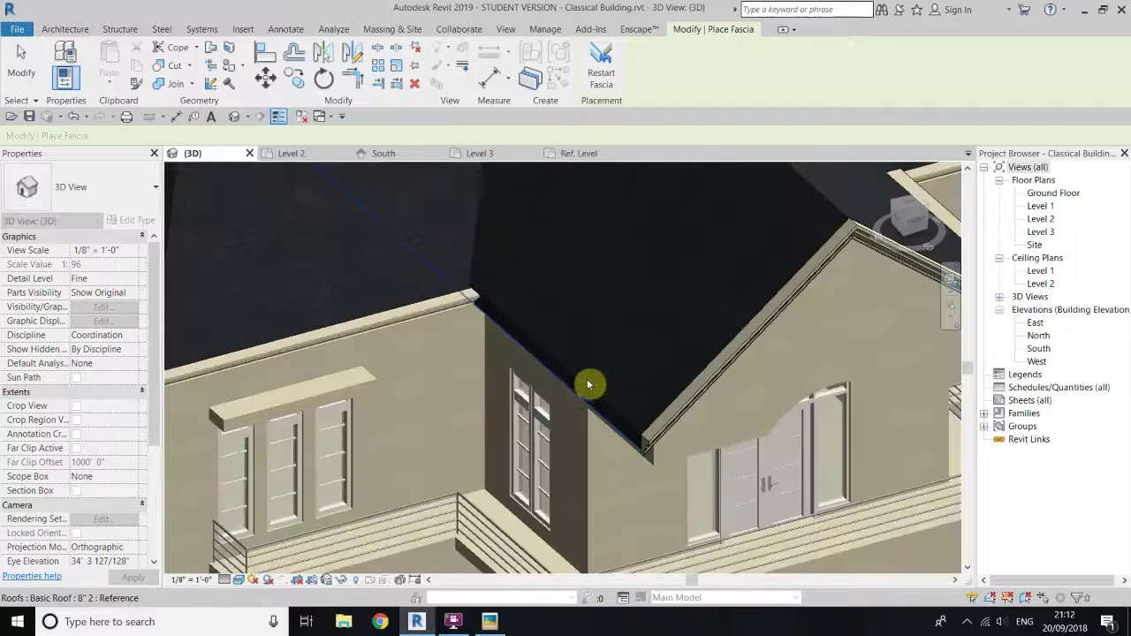
scroll(372, 328, "up", 4)
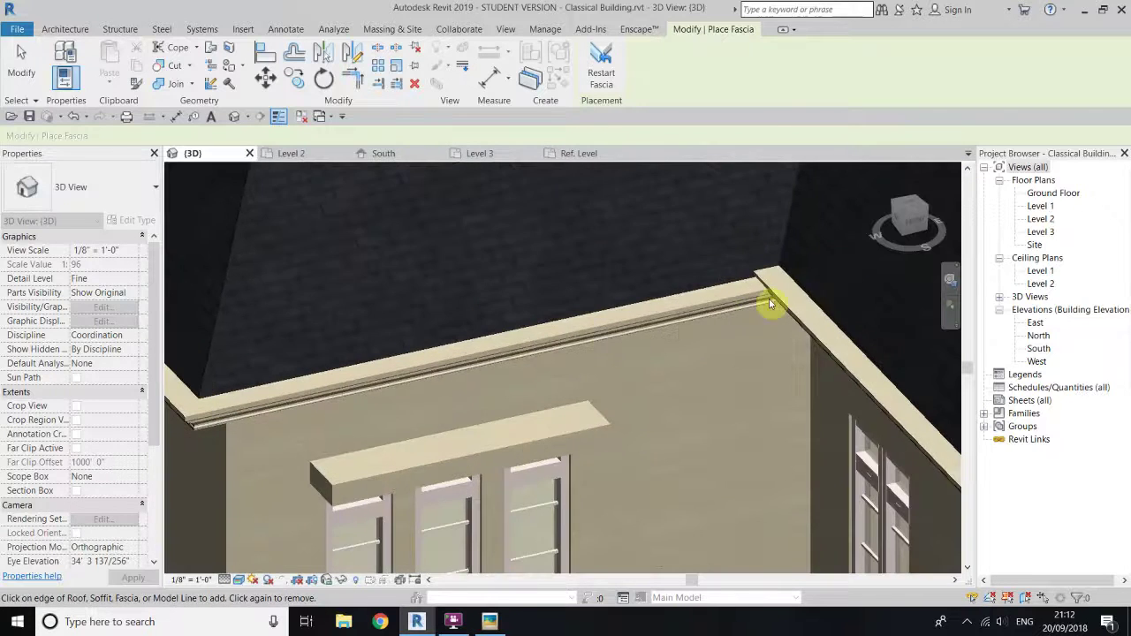
scroll(522, 337, "down", 4)
scroll(530, 371, "up", 4)
key("Escape")
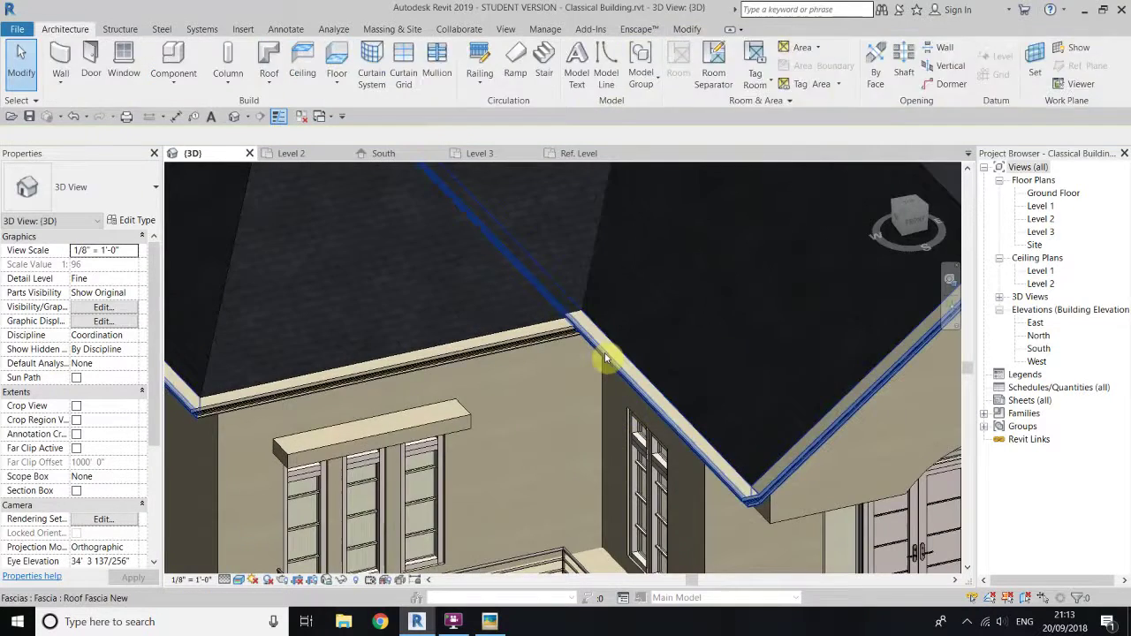
Step: Examine the corner where the porch side fascia meets the main eave fascia
left_click(606, 359)
scroll(583, 322, "up", 4)
middle_click_drag(614, 377, 549, 325)
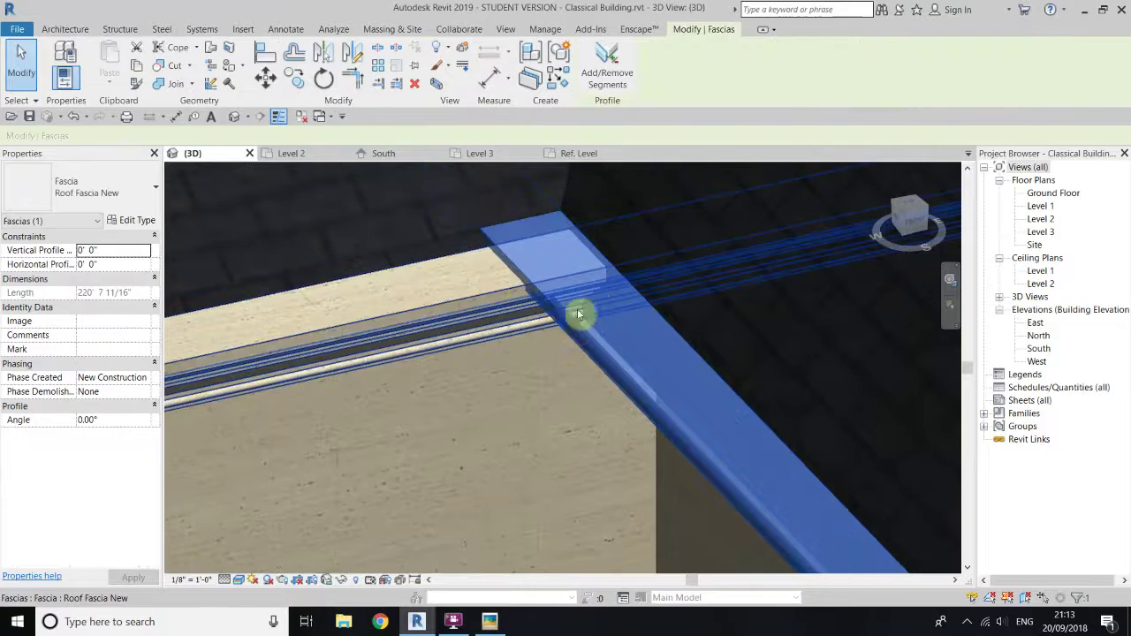
scroll(591, 296, "down", 3)
left_click(500, 174)
scroll(584, 256, "up", 1)
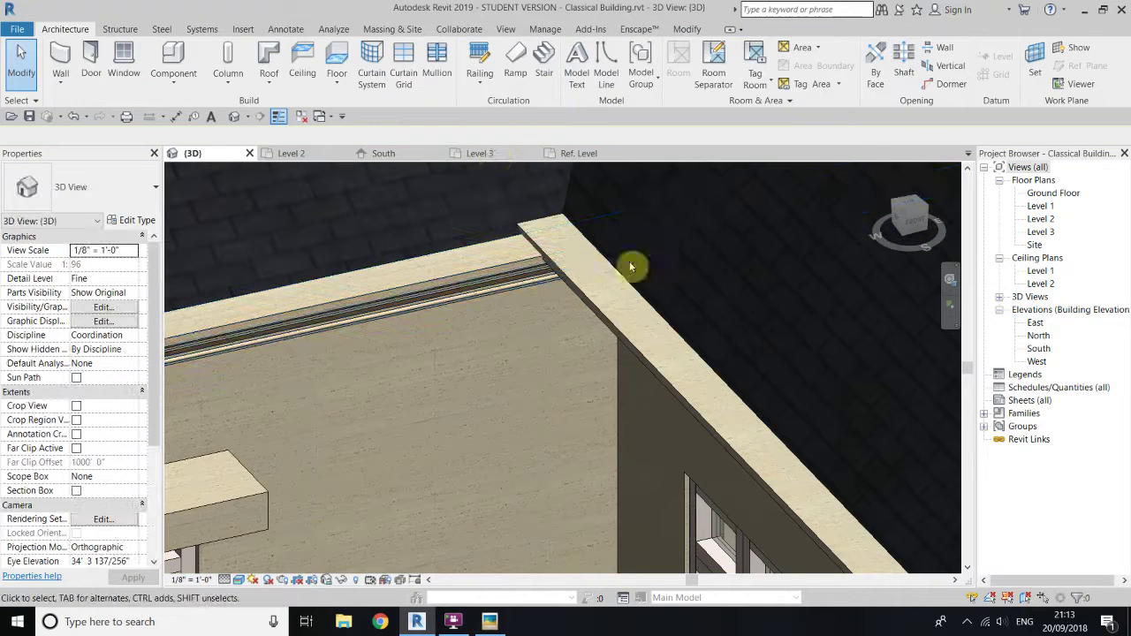
Step: Pull the end of the left porch side fascia back to meet the main eave fascia at the inner corner
left_click(589, 310)
left_click_drag(535, 241, 532, 241)
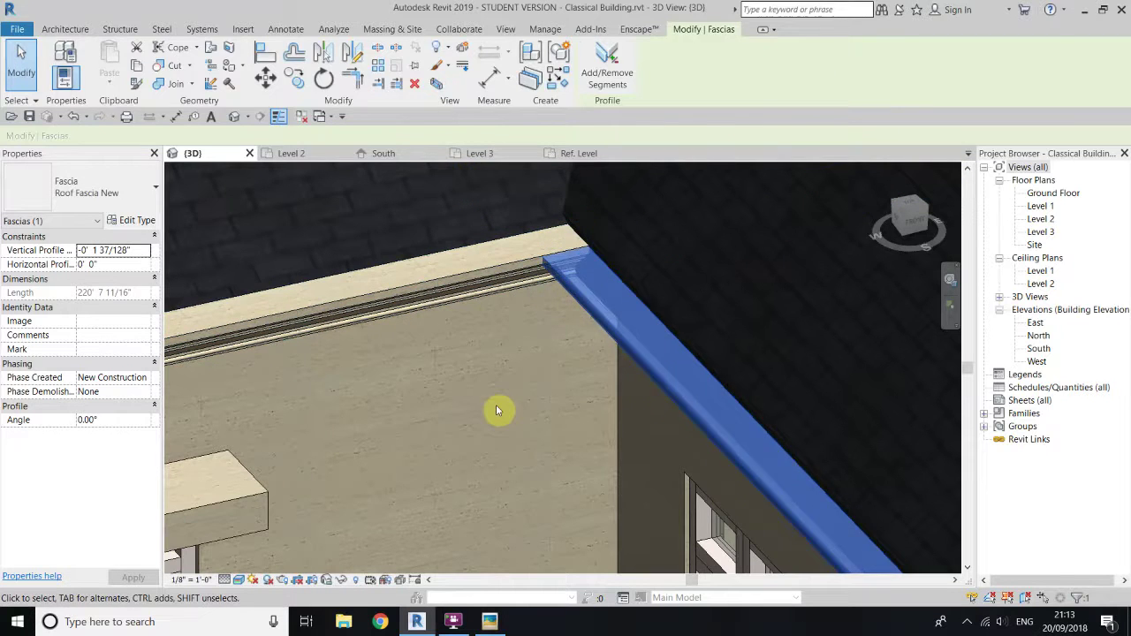
key("Escape")
Step: Align the porch side fascia and main eave fascia at the inner corner on the porch roof's right side
scroll(396, 246, "down", 4)
middle_click_drag(631, 350, 346, 426)
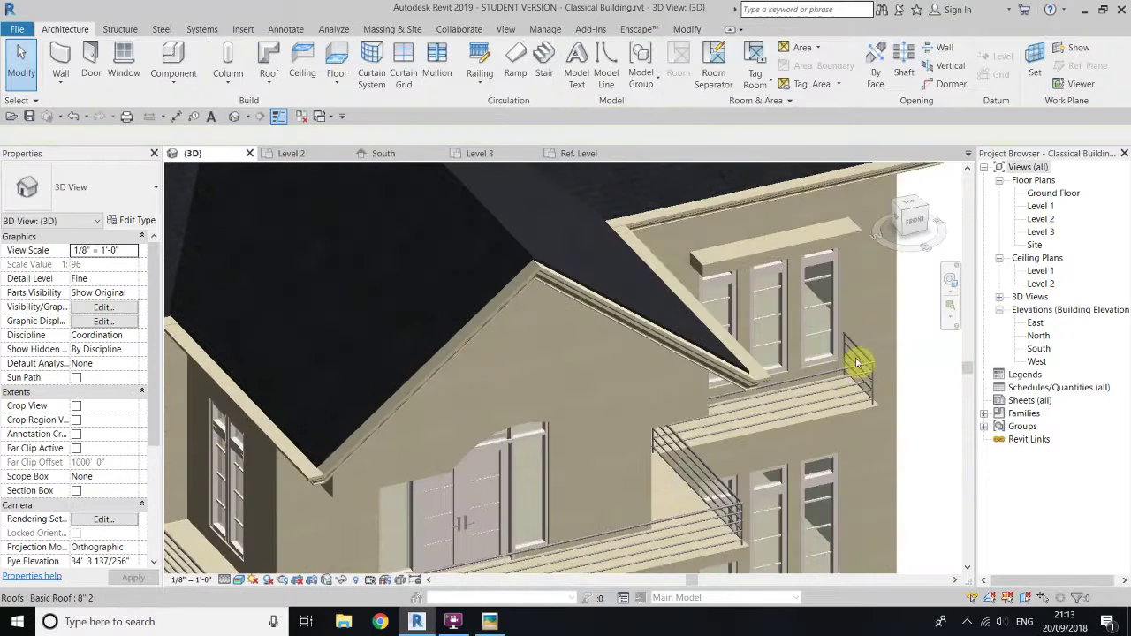
left_click_drag(903, 222, 868, 223)
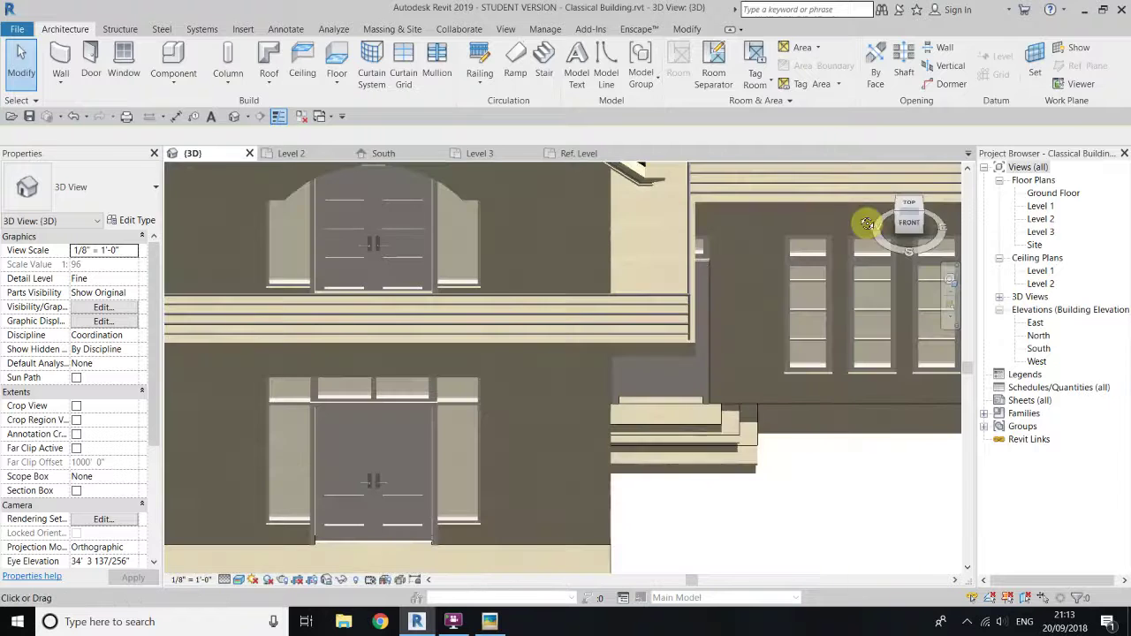
scroll(760, 325, "down", 4)
middle_click_drag(721, 318, 665, 553)
scroll(522, 344, "down", 1)
key("alt")
scroll(680, 428, "up", 2)
middle_click_drag(680, 430, 581, 475, "shift")
scroll(745, 191, "down", 1)
middle_click_drag(745, 192, 266, 454)
scroll(603, 304, "up", 5)
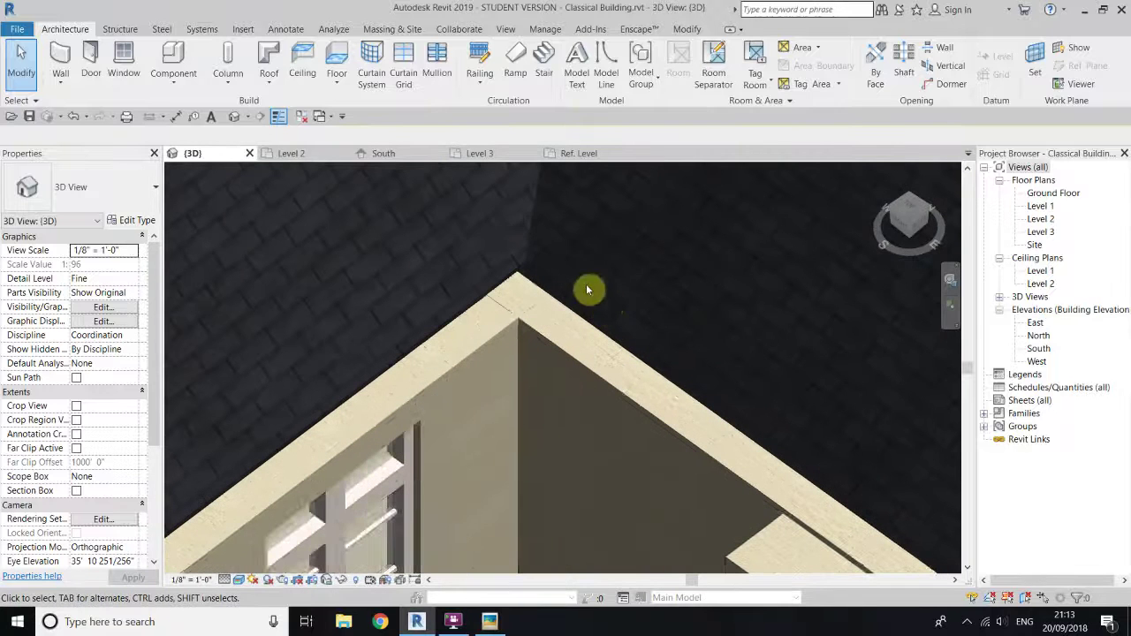
left_click(685, 30)
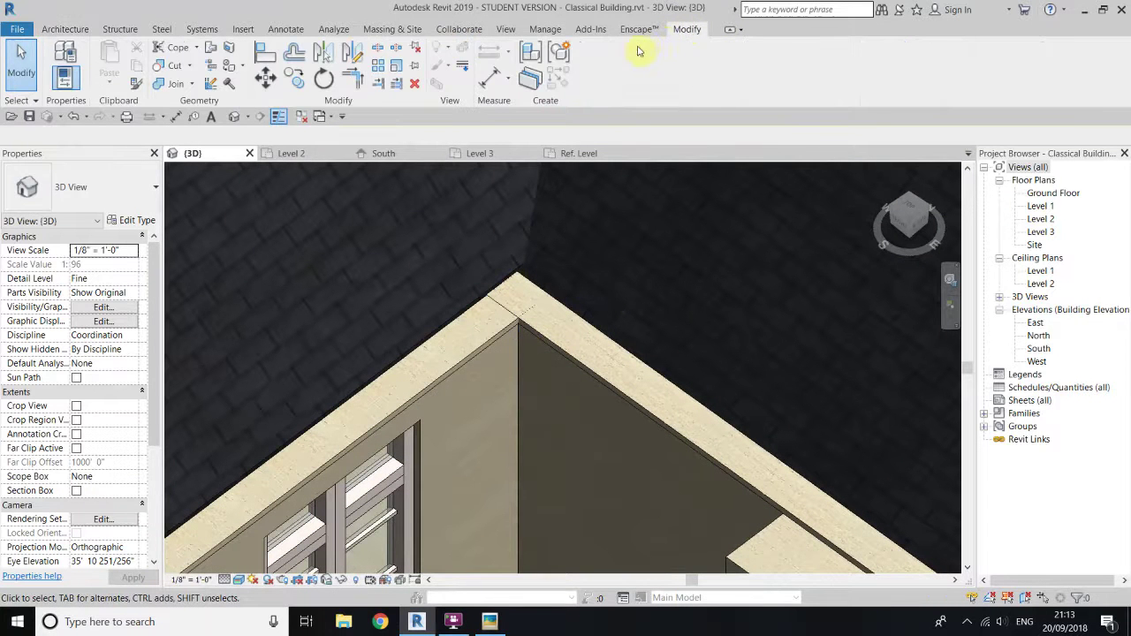
left_click(267, 54)
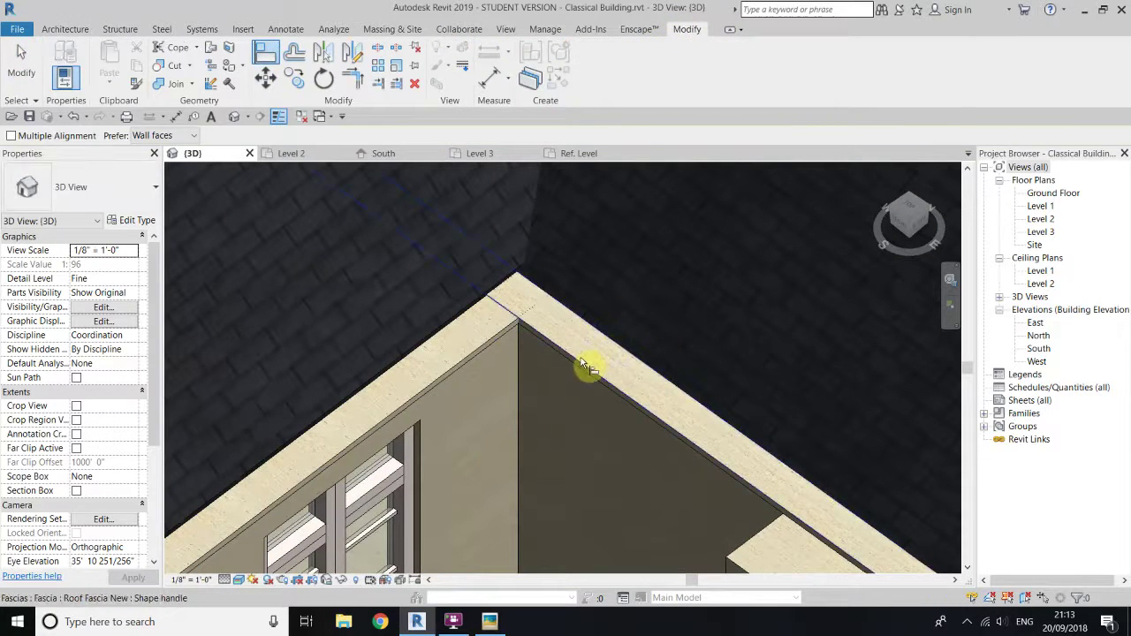
scroll(530, 325, "up", 3)
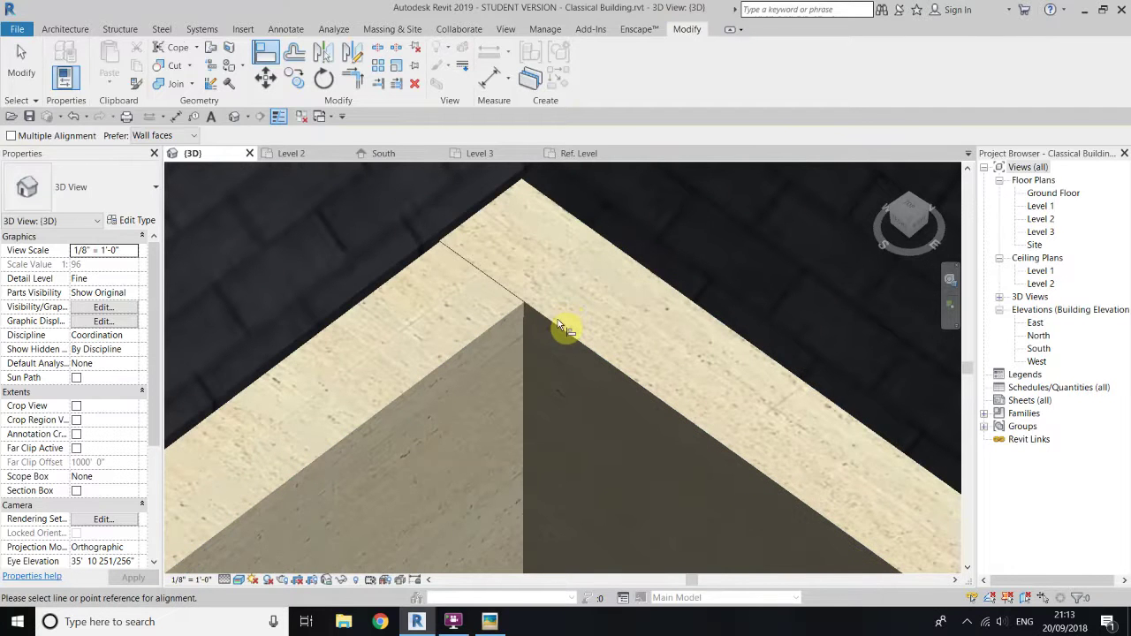
left_click(505, 319)
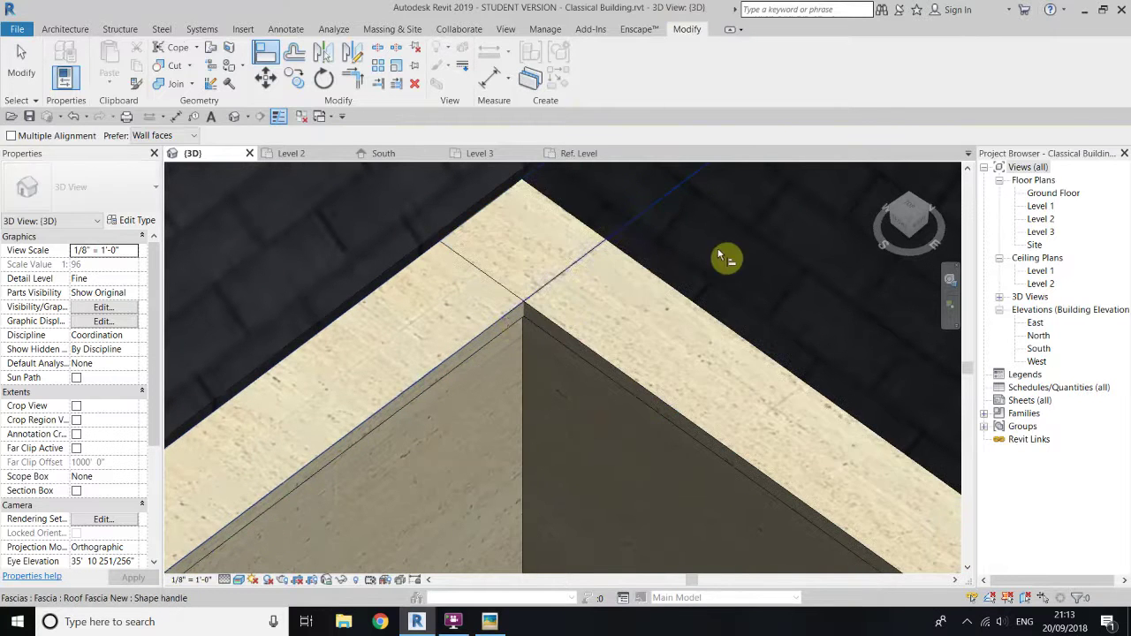
Step: Align the fascia ends with the adjoining fascia edges at the inner corner on the porch roof's left side
scroll(598, 353, "down", 6)
scroll(317, 214, "up", 5)
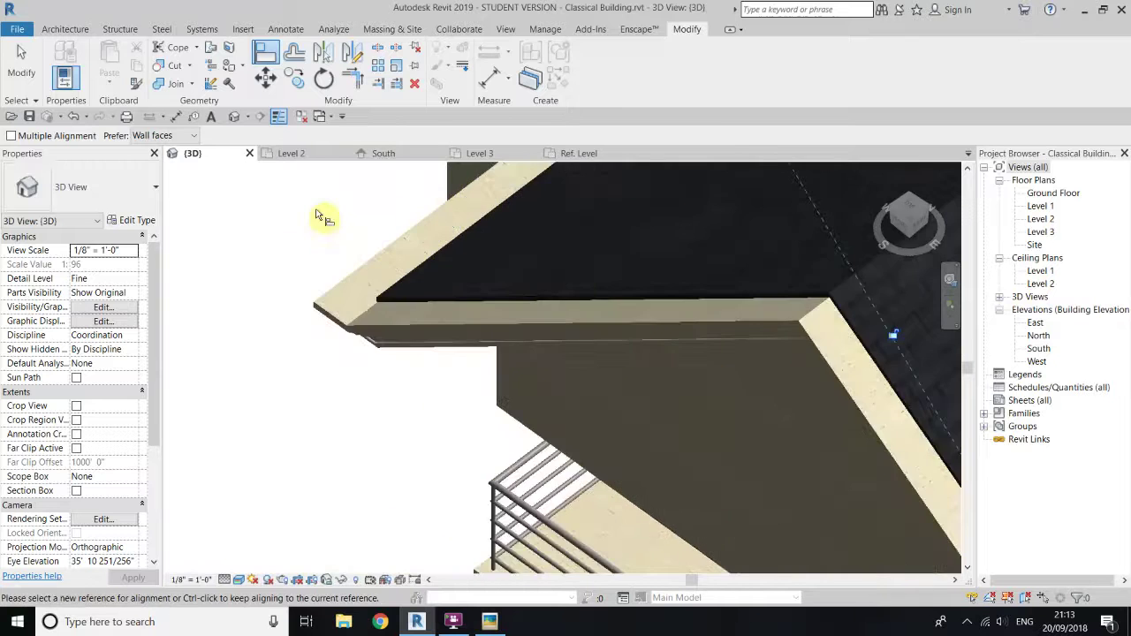
scroll(493, 303, "down", 3)
middle_click_drag(497, 303, 440, 502)
scroll(624, 329, "up", 3)
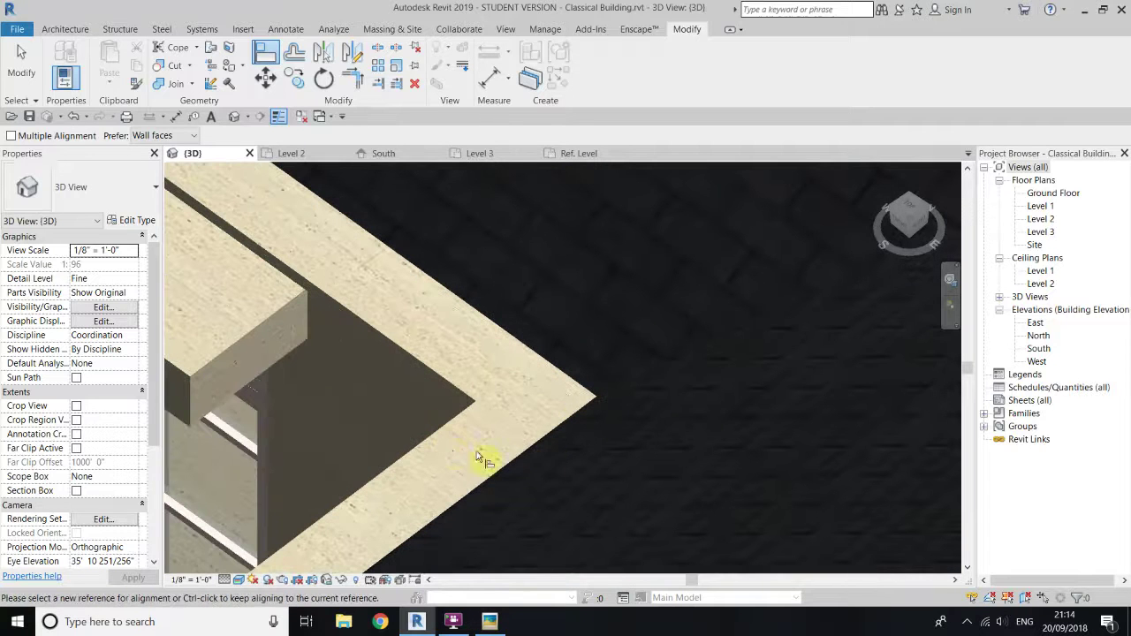
left_click(457, 394)
left_click(449, 334)
key("Escape")
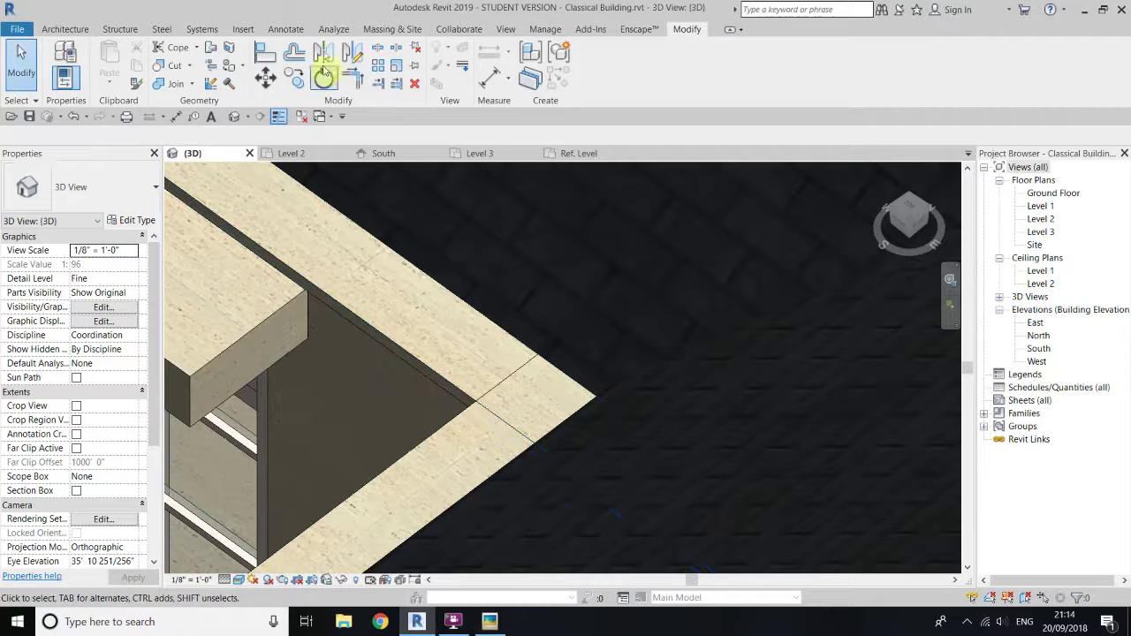
left_click(267, 55)
left_click(417, 355)
scroll(531, 318, "down", 4)
middle_click_drag(542, 333, 442, 311)
scroll(447, 311, "down", 1)
scroll(548, 338, "up", 1)
scroll(680, 396, "down", 1)
key("Escape")
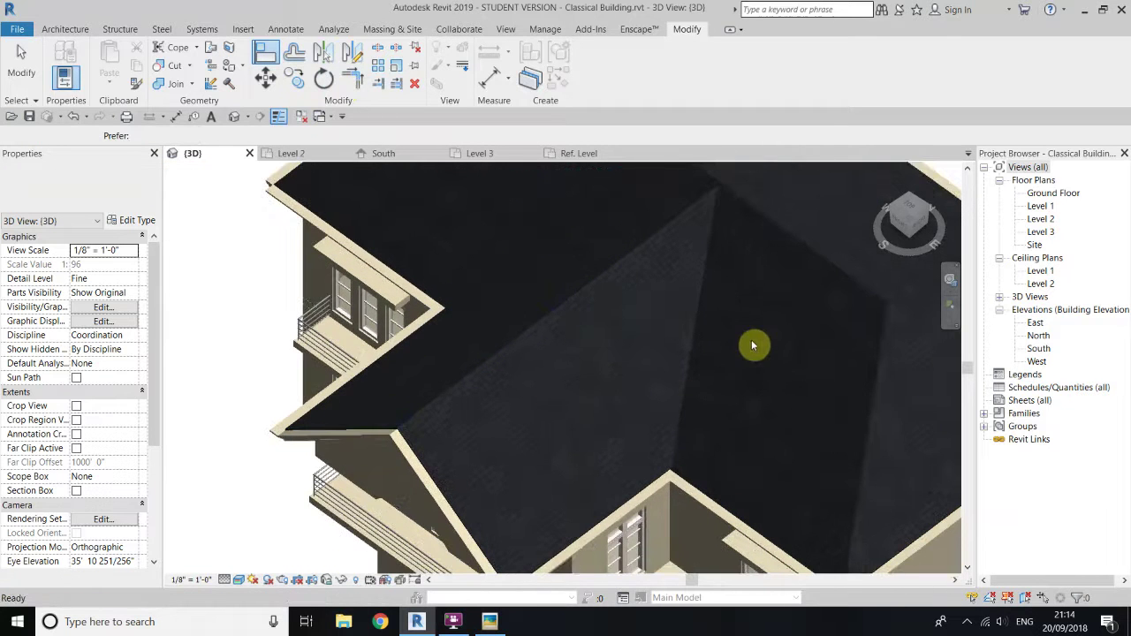
Step: Examine the fascias around the whole building and the front of the porch gable in the 3D view
scroll(451, 337, "down", 6)
scroll(574, 321, "up", 1)
left_click_drag(922, 216, 958, 159)
scroll(564, 412, "down", 3)
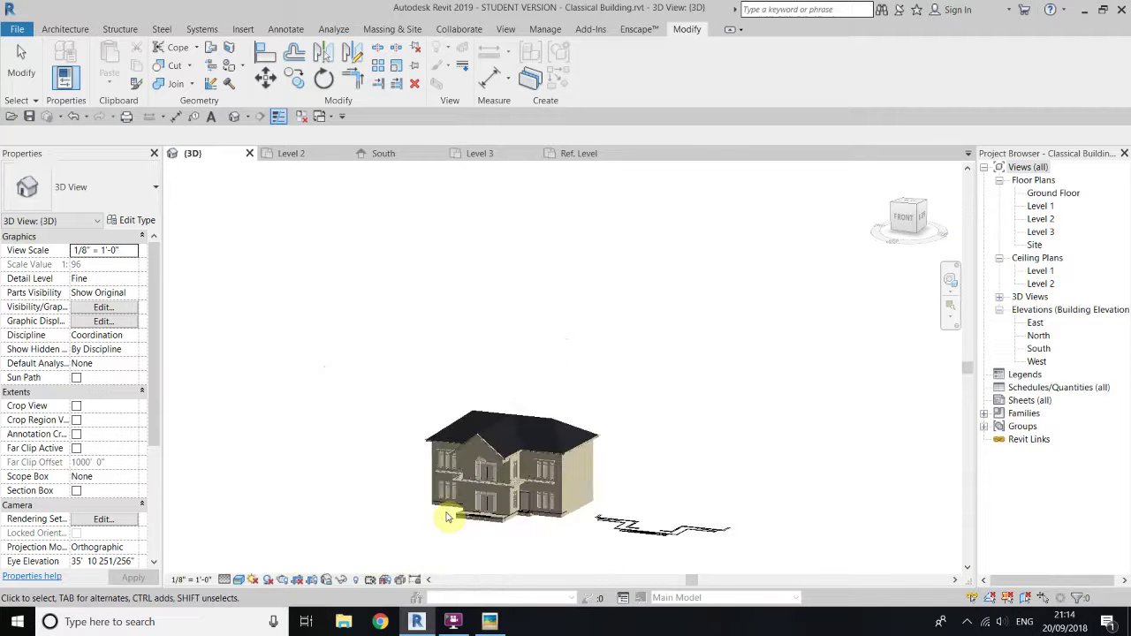
scroll(548, 375, "up", 6)
scroll(335, 380, "up", 2)
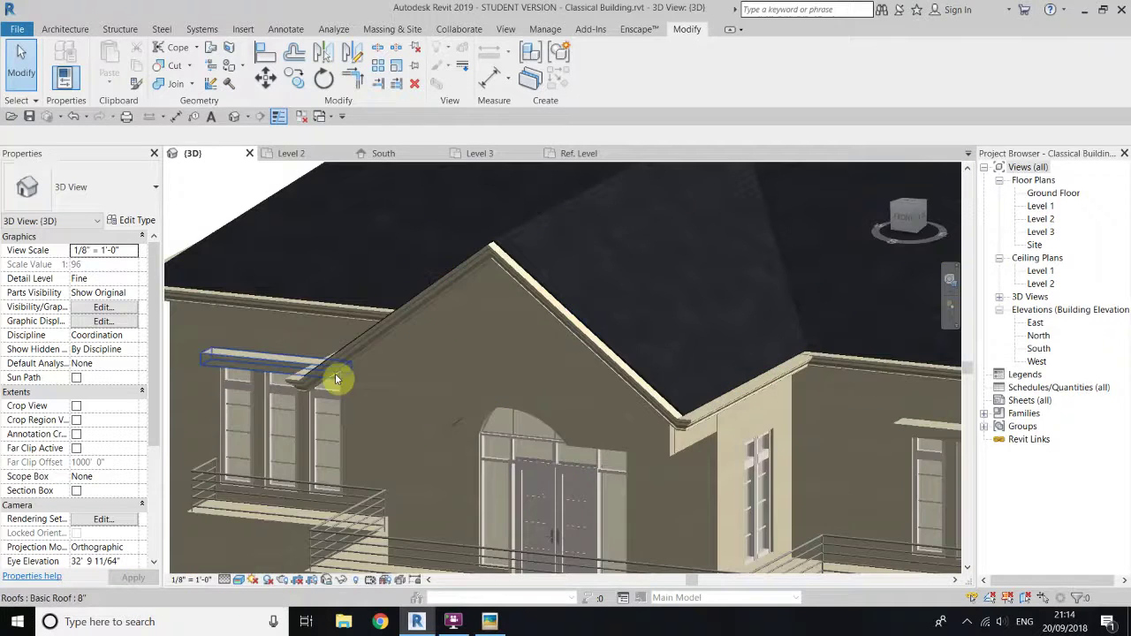
Step: On the Level 3 plan, start a footprint roof and sketch a rectangle about 5' 3" by 1' 6" beside the porch's left wall
double_click(1039, 233)
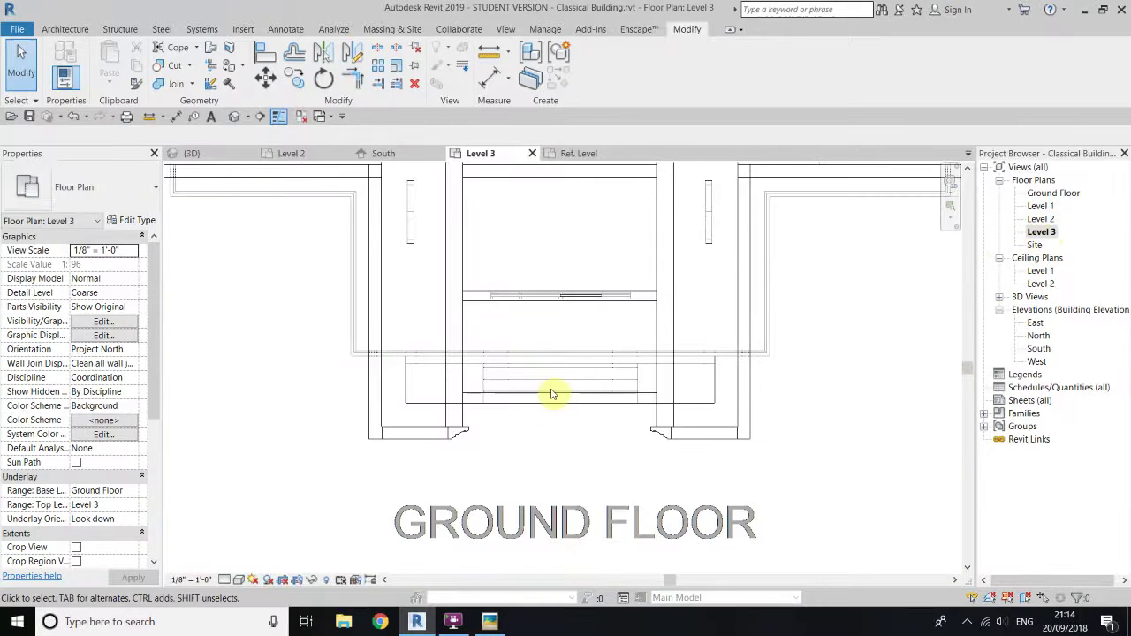
scroll(551, 394, "up", 2)
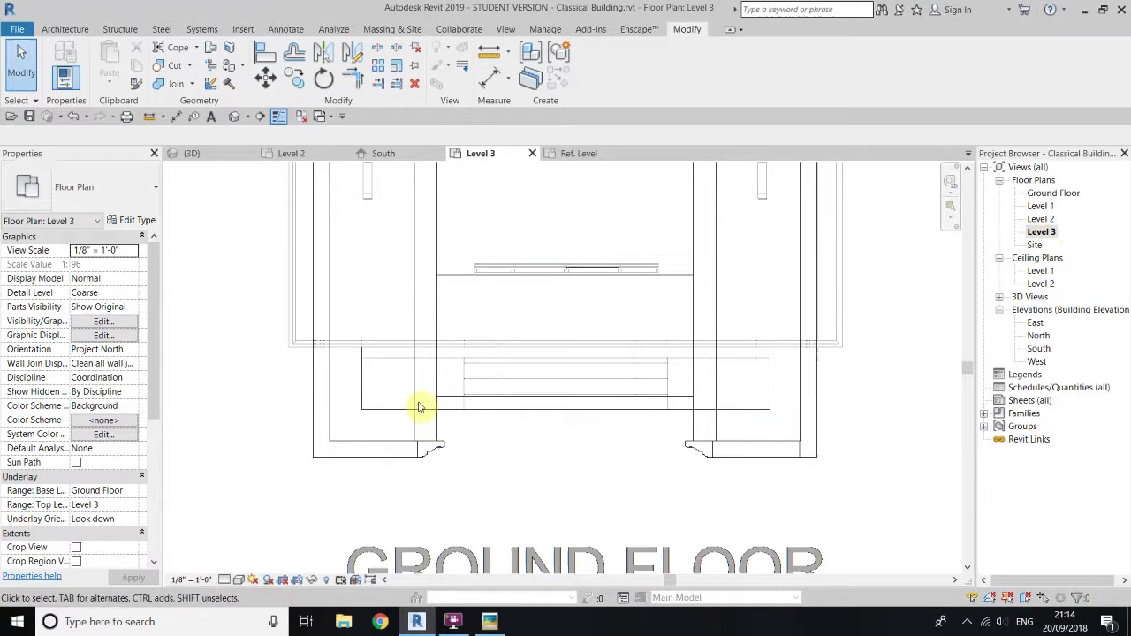
scroll(607, 439, "up", 2)
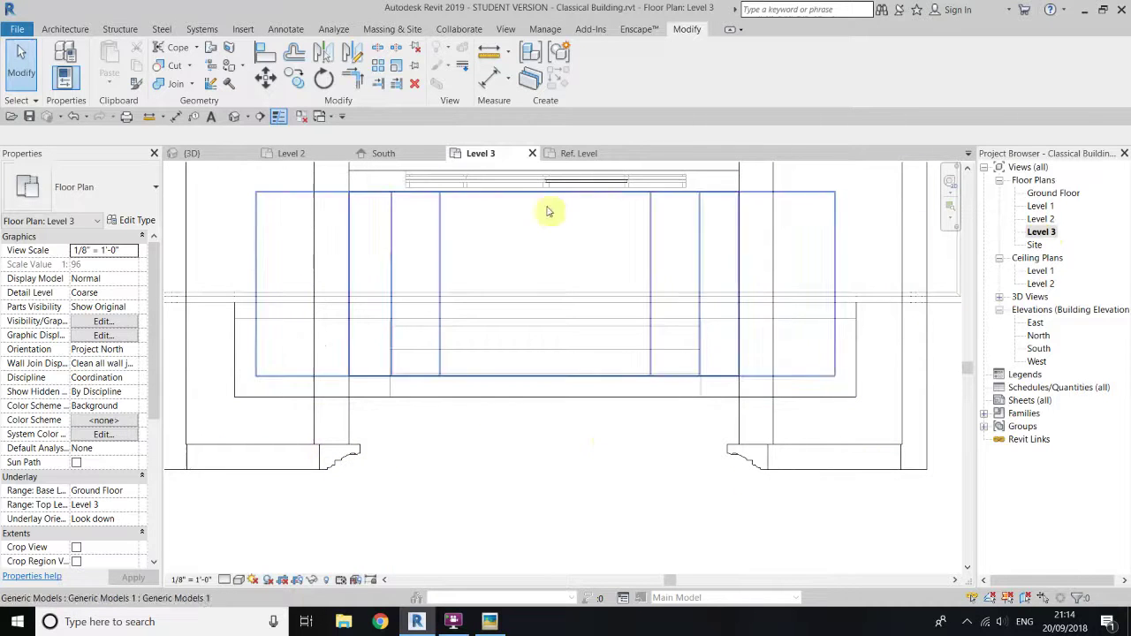
left_click(76, 30)
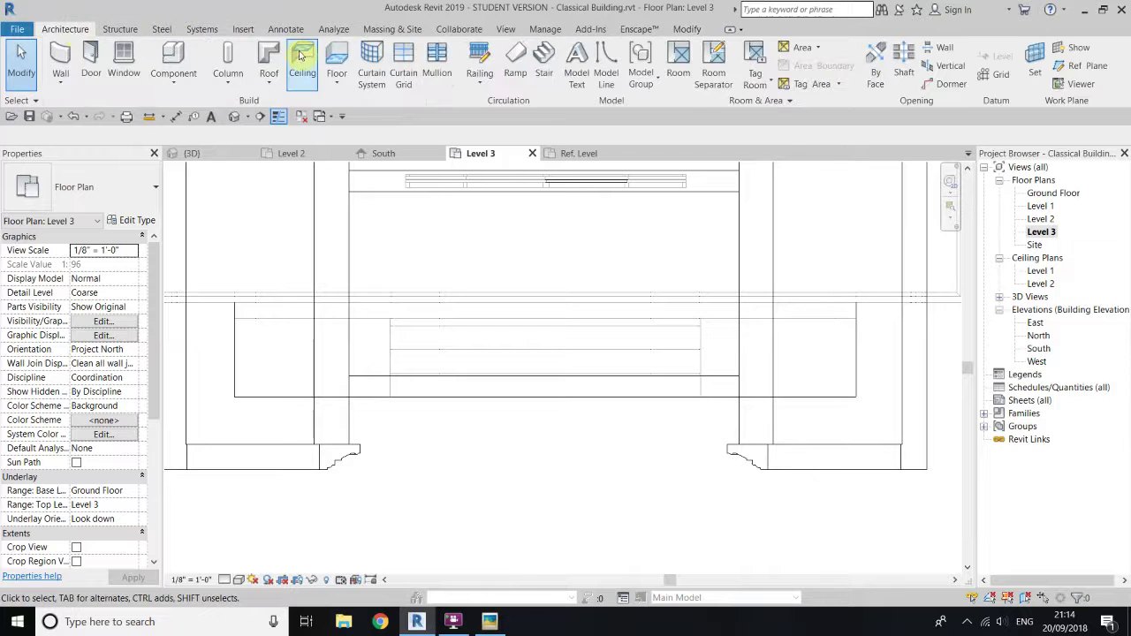
left_click(269, 55)
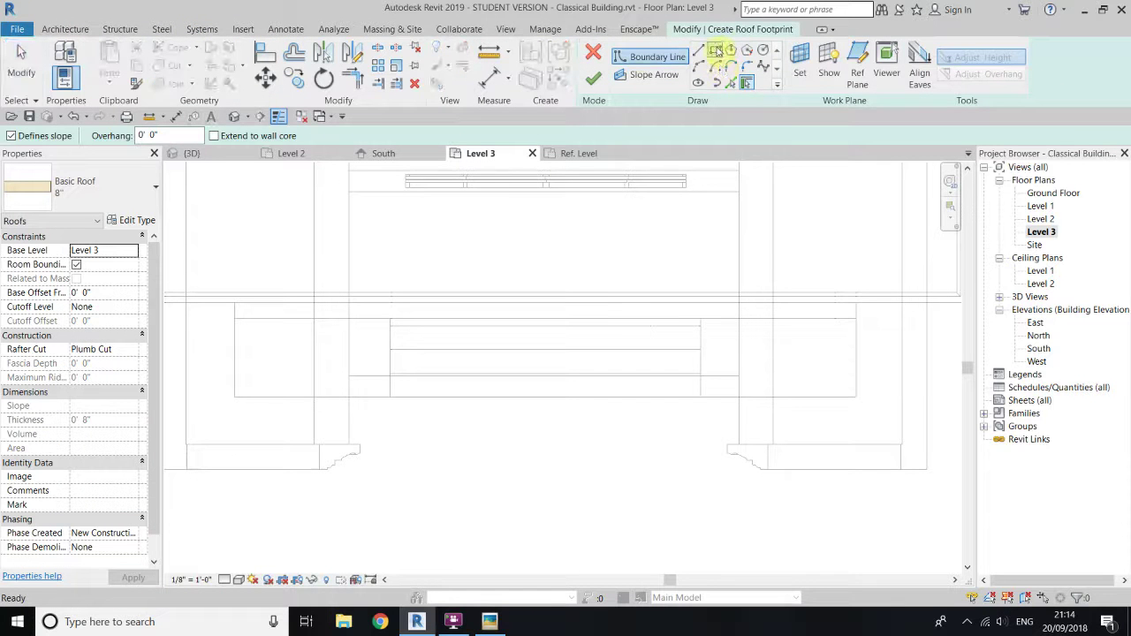
left_click(346, 397)
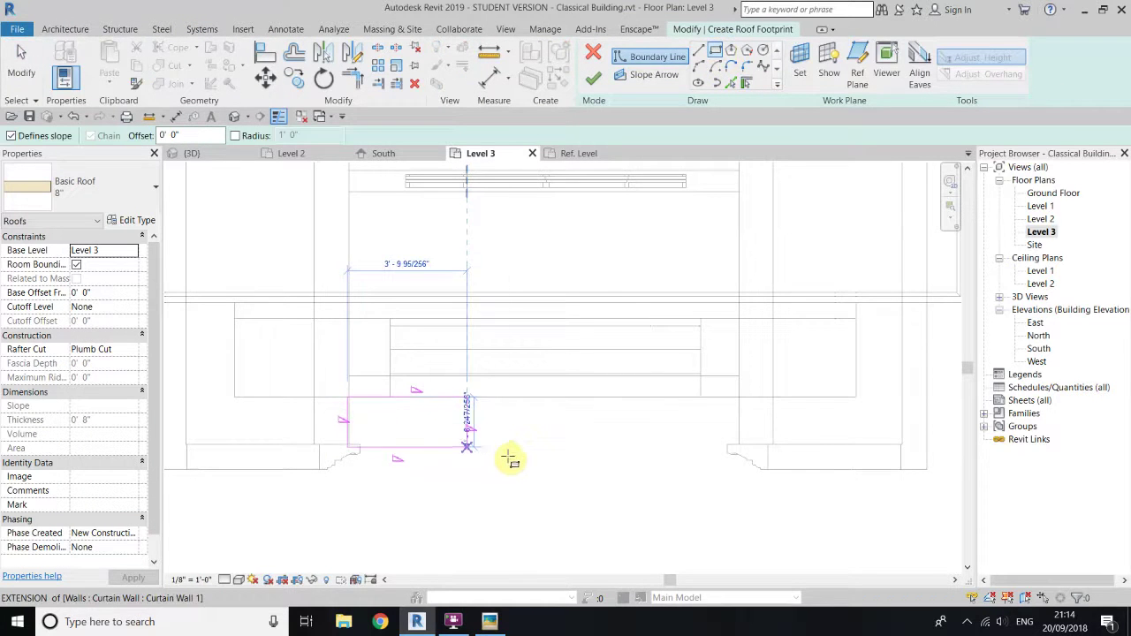
left_click(513, 445)
Step: Turn off Defines Slope for all four boundary lines and set the rectangle's length to 4'
right_click(532, 218)
left_click(564, 226)
left_click_drag(692, 552, 709, 559)
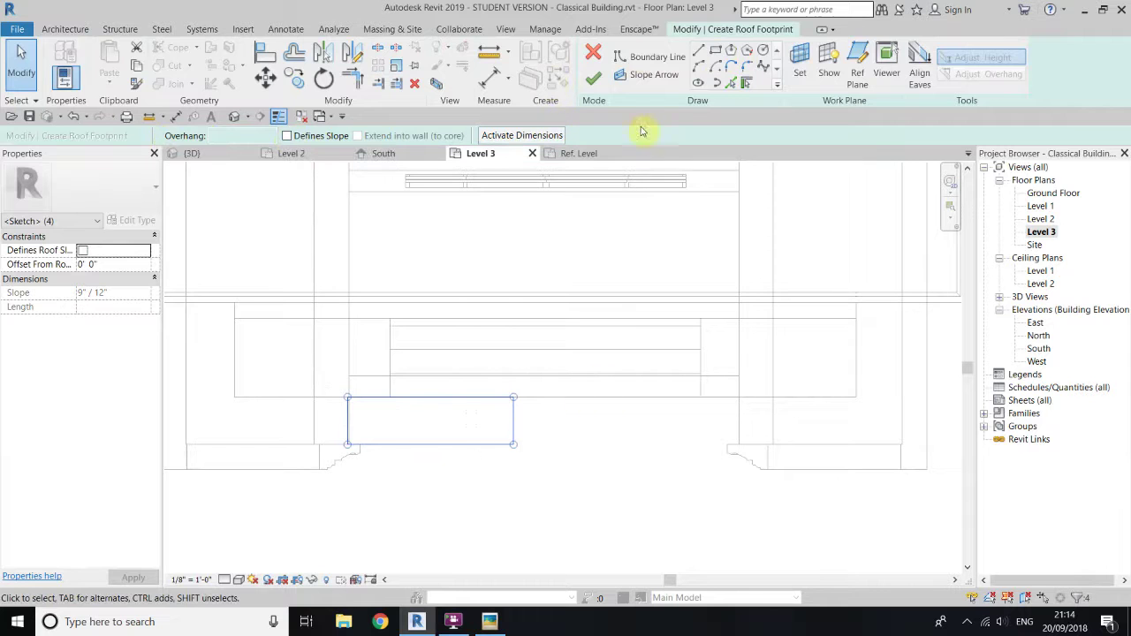
left_click(381, 415)
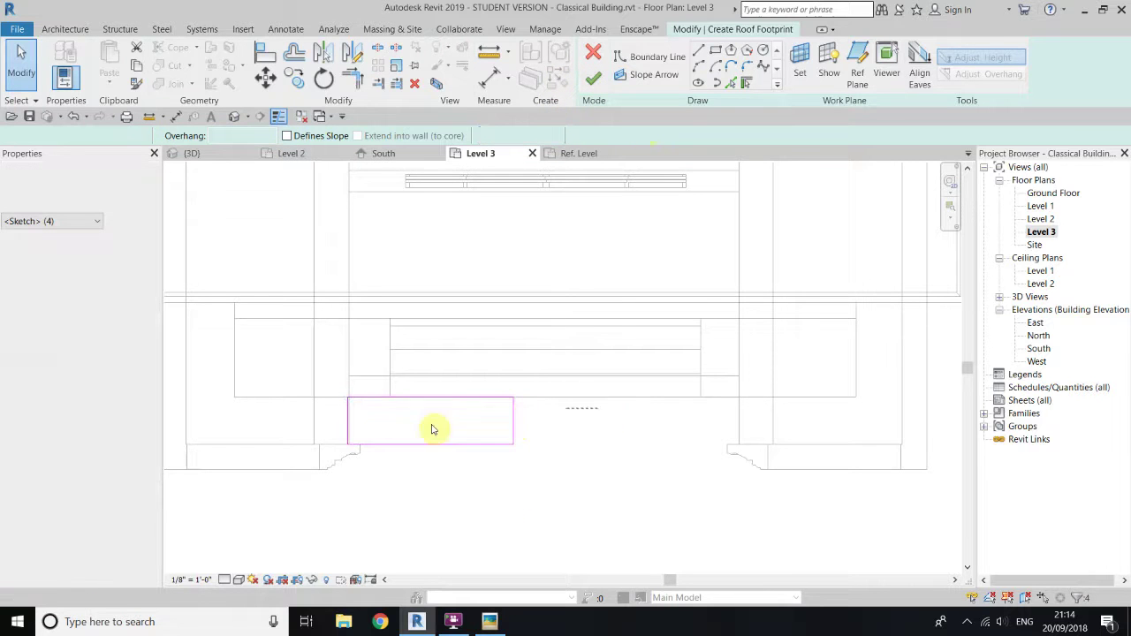
left_click(512, 421)
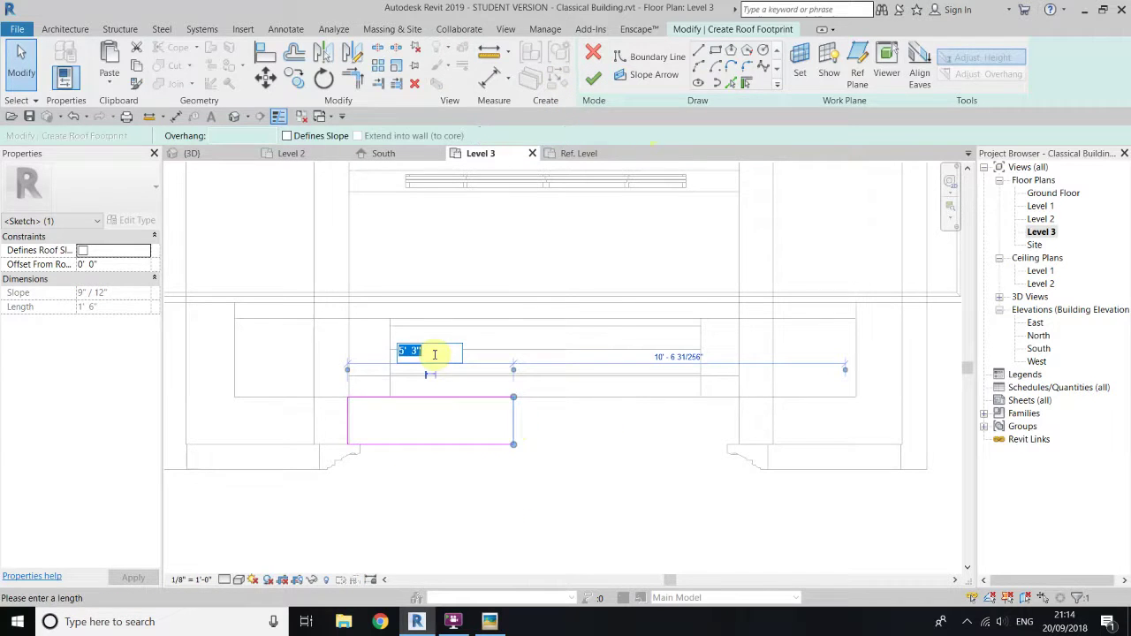
left_click(299, 370)
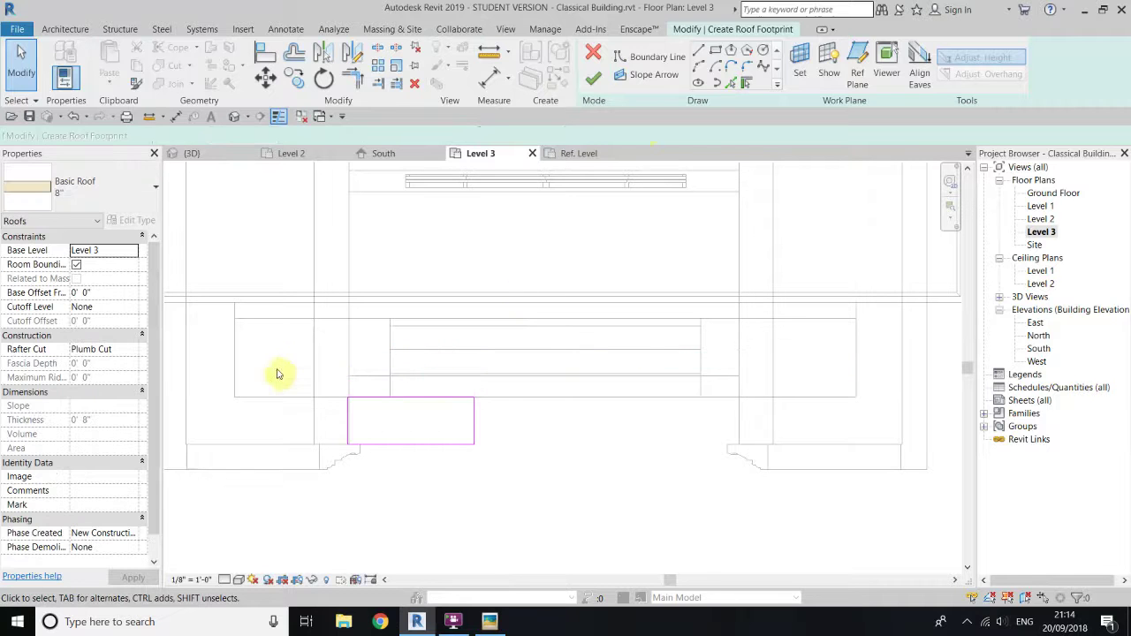
Step: Move the rectangular roof boundary so its upper-left corner meets the intersection of the porch wall lines exactly
left_click_drag(680, 573, 296, 356)
scroll(252, 412, "up", 6)
left_click(265, 77)
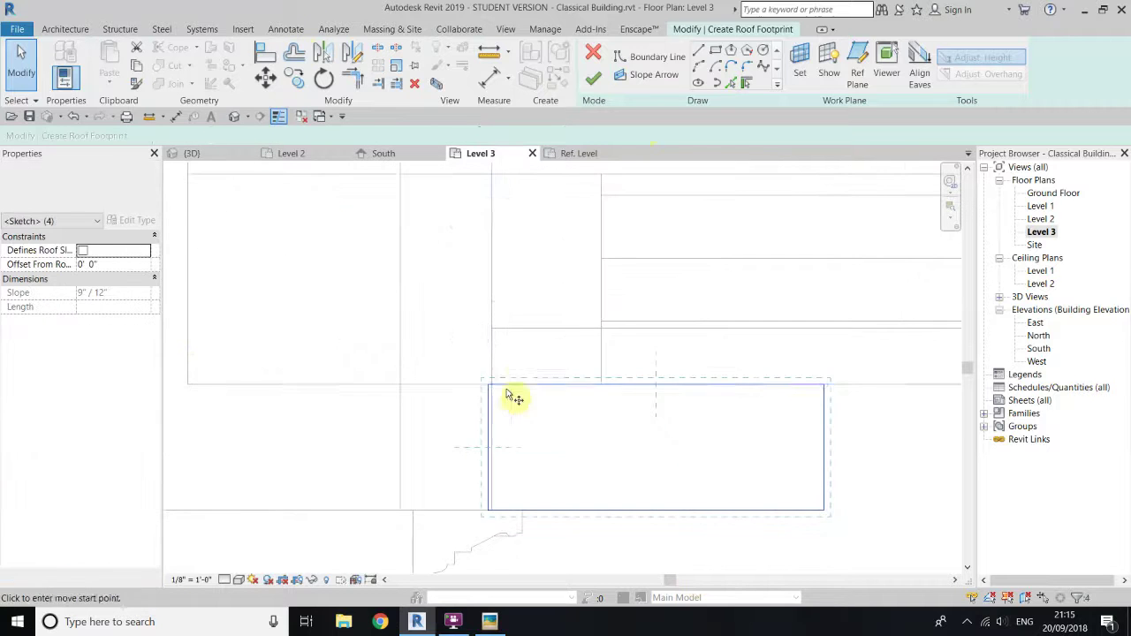
scroll(484, 385, "up", 1)
left_click(489, 387)
left_click(493, 390)
scroll(497, 350, "up", 2)
left_click(265, 78)
scroll(502, 464, "up", 2)
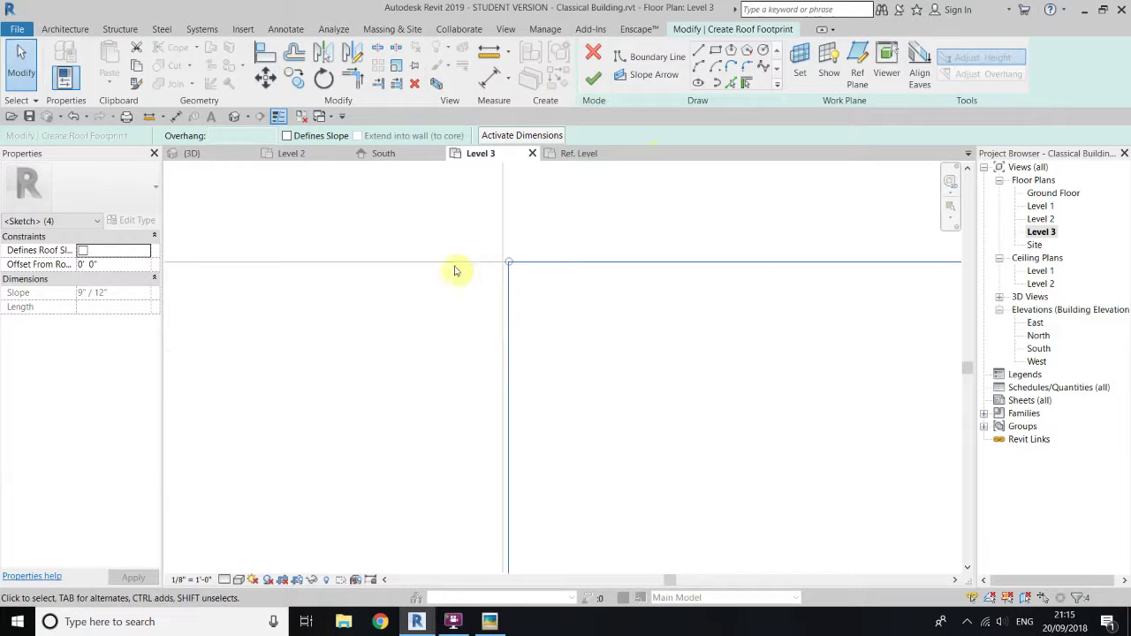
left_click(265, 78)
left_click(464, 351)
left_click(431, 353)
left_click(333, 306)
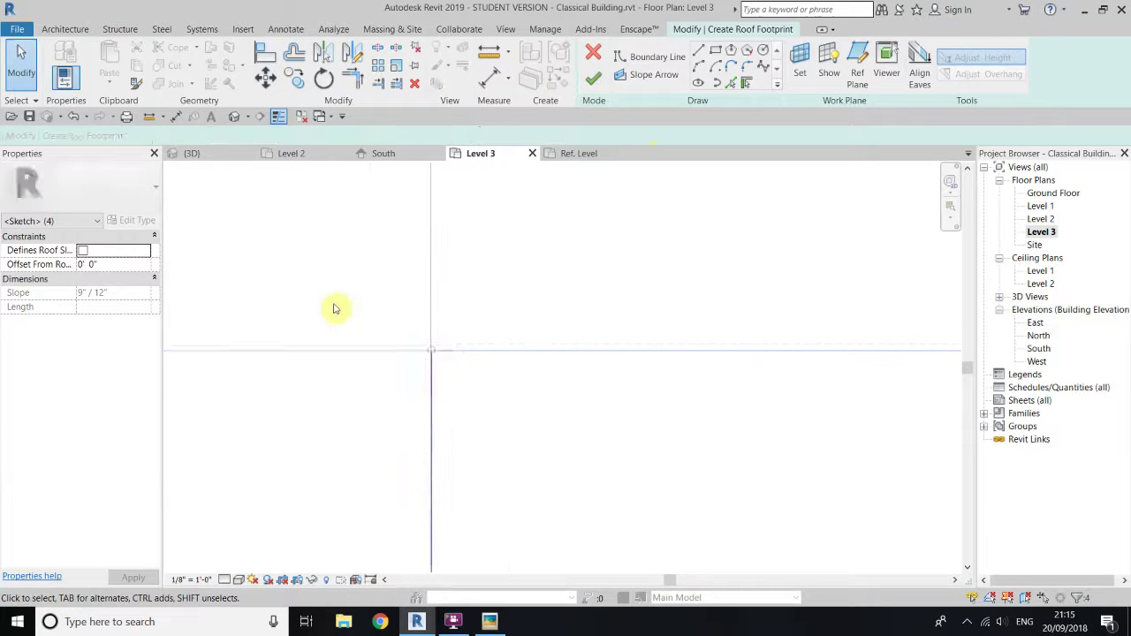
Step: Set the roof's base offset from Level 3 to 8' 0" and finish the footprint
scroll(316, 384, "down", 4)
scroll(320, 389, "down", 2)
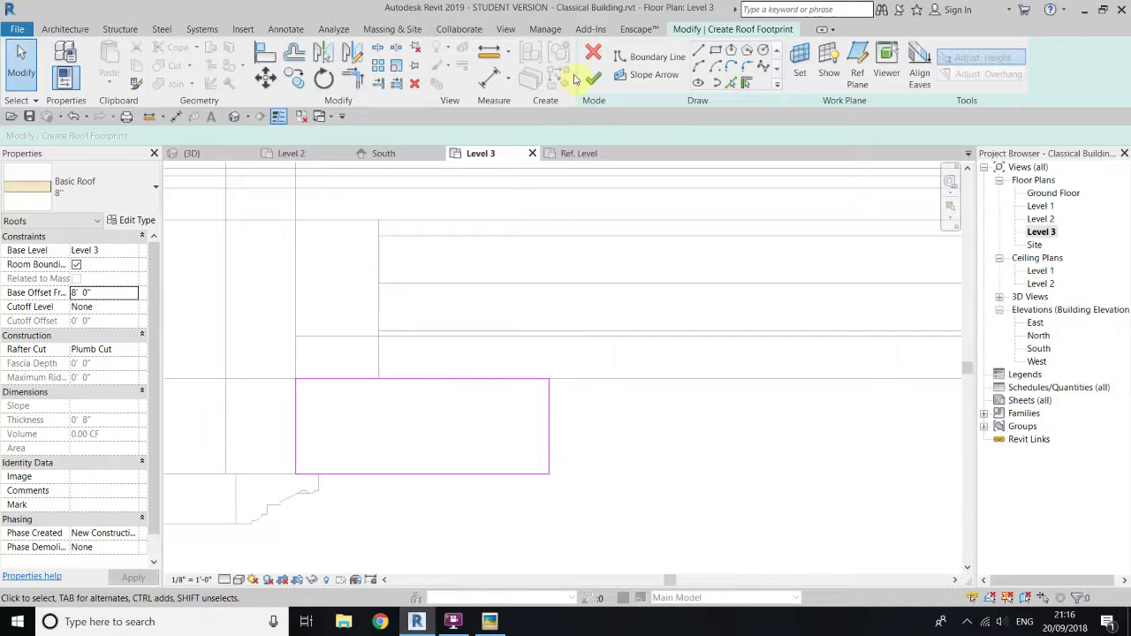
left_click(594, 80)
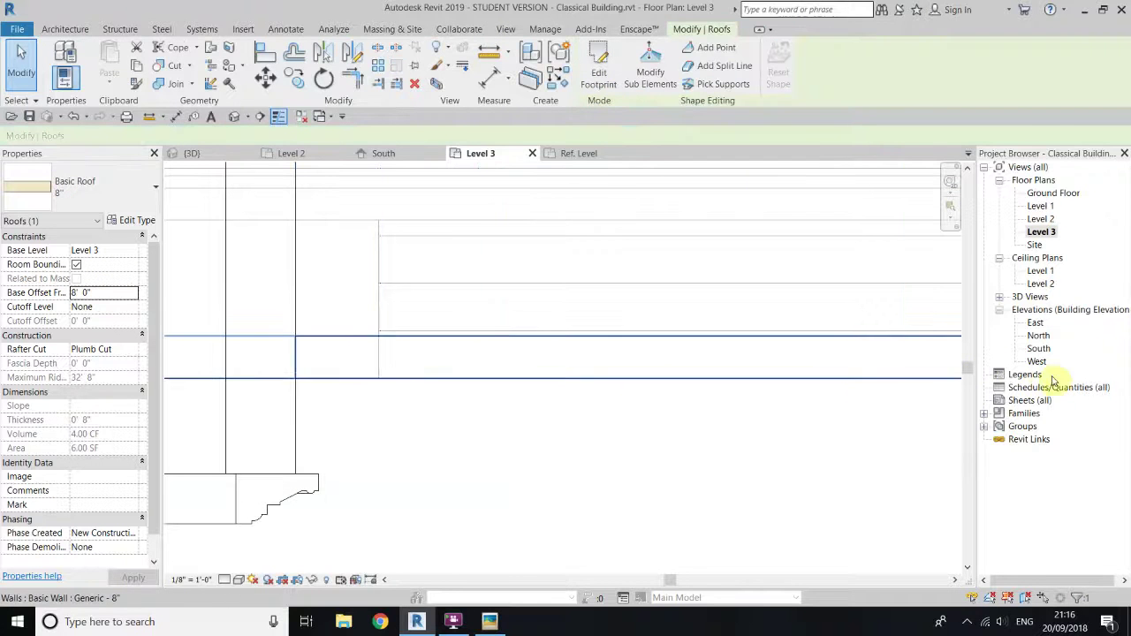
Step: In the South elevation, move the small flat roof down to the foot of the porch gable's left slope
double_click(1036, 349)
scroll(451, 203, "up", 4)
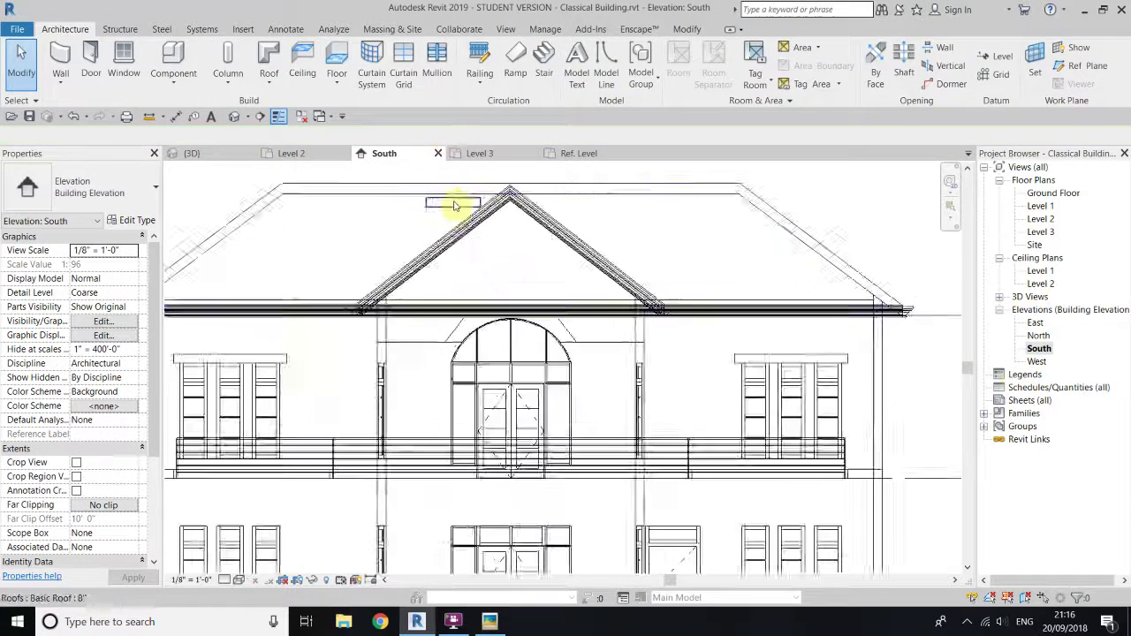
left_click(433, 219)
scroll(402, 208, "up", 2)
left_click(266, 80)
left_click(435, 199)
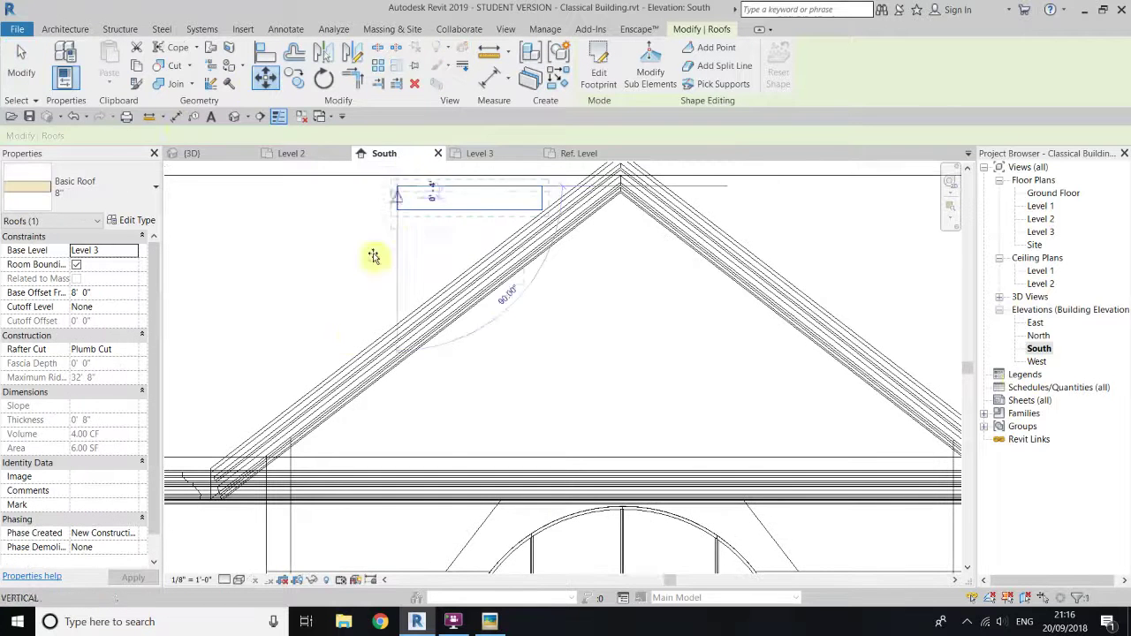
left_click(291, 456)
scroll(467, 369, "down", 2)
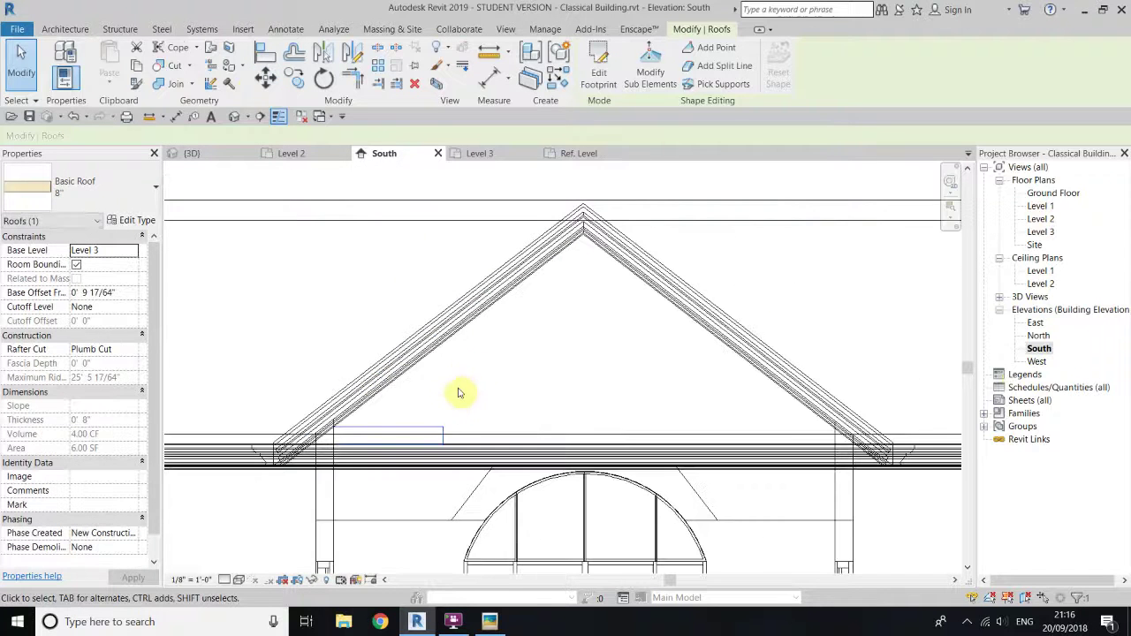
Step: Set the South elevation's visual style to Shaded around the small roof at the gable's foot
scroll(325, 455, "up", 2)
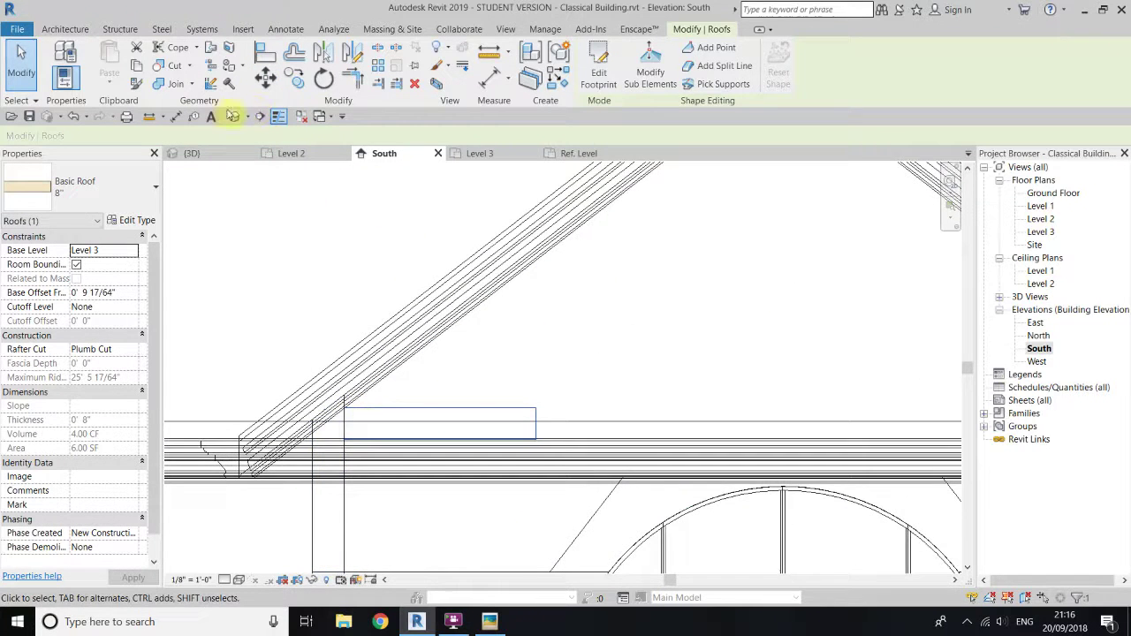
left_click(240, 579)
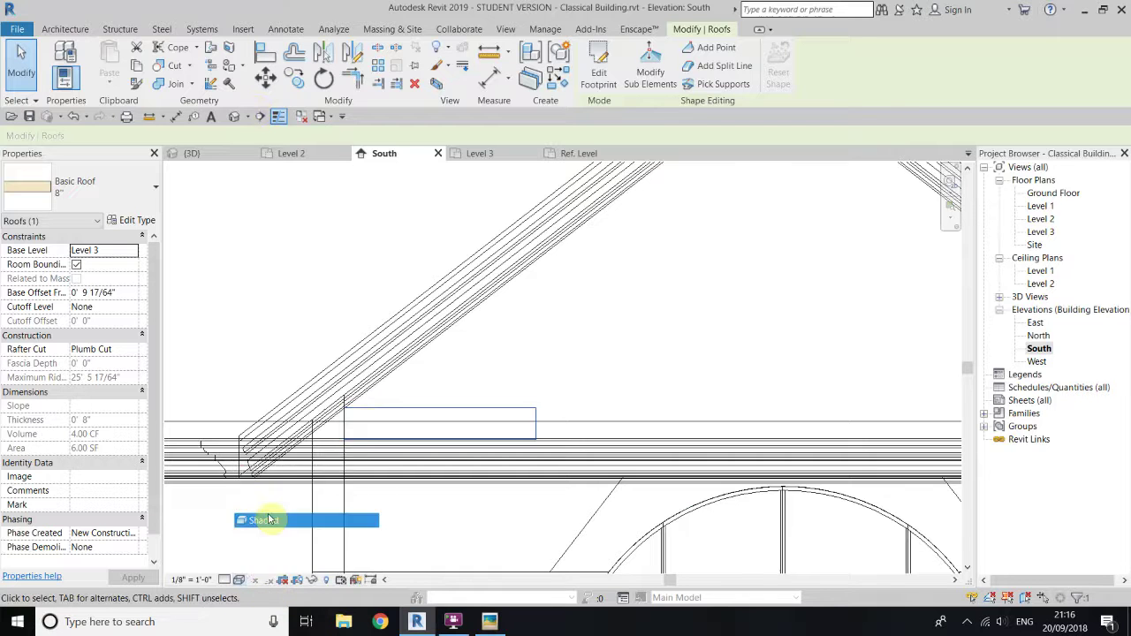
left_click(276, 518)
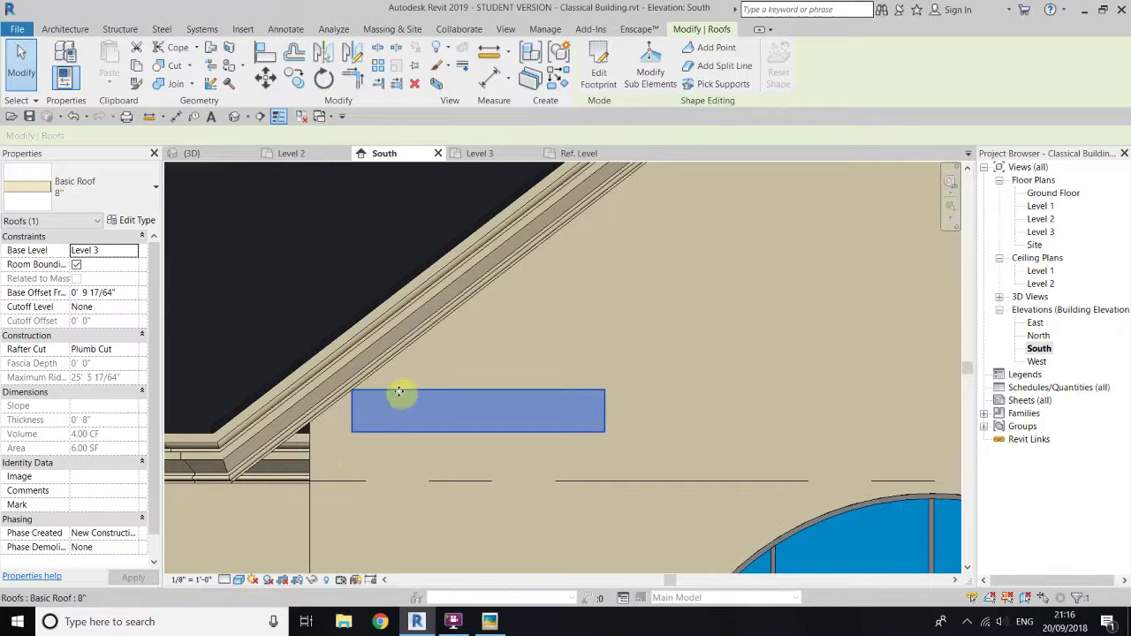
Step: Align the small flat roof's upper edge with the top of the main roof's horizontal fascia in the South elevation
scroll(416, 457, "down", 2)
scroll(442, 463, "up", 3)
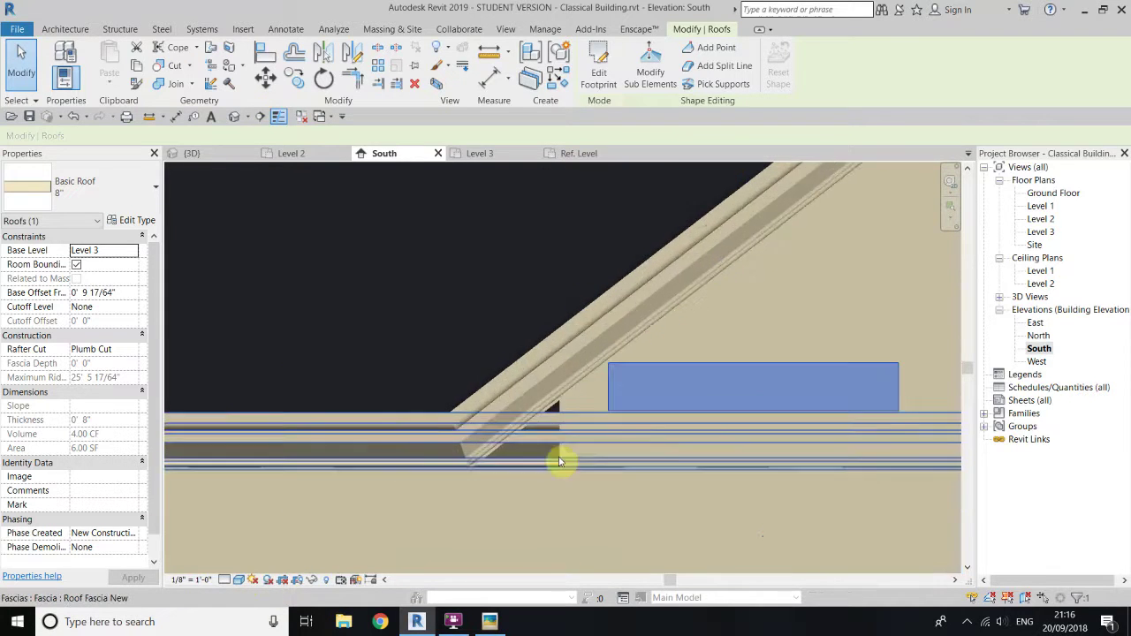
left_click(265, 55)
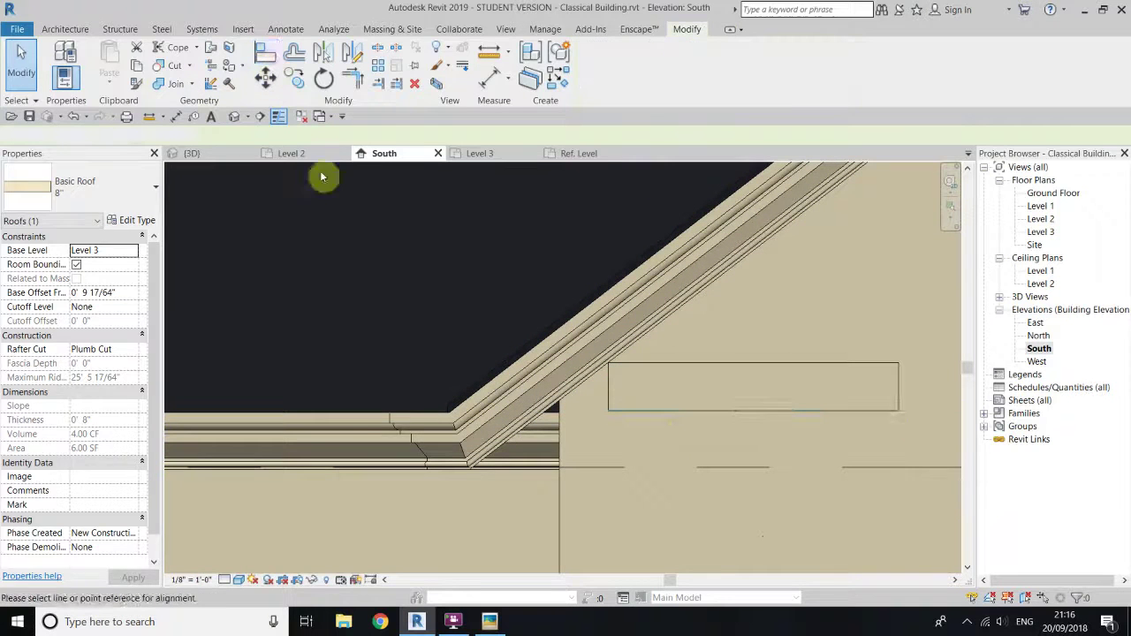
left_click(324, 413)
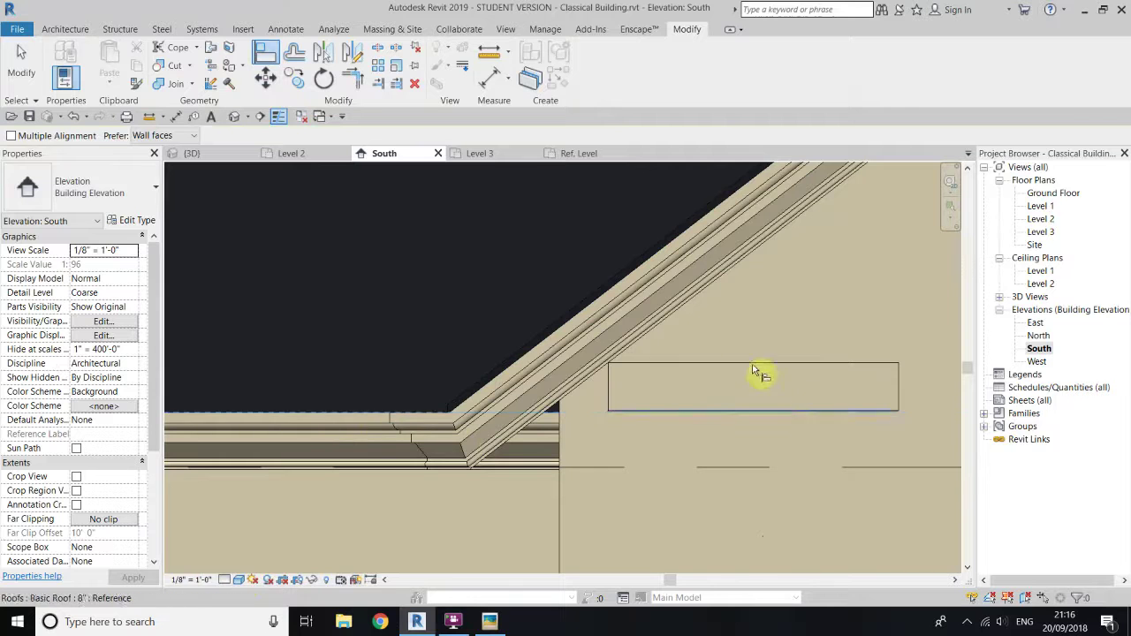
left_click(735, 363)
scroll(475, 384, "down", 2)
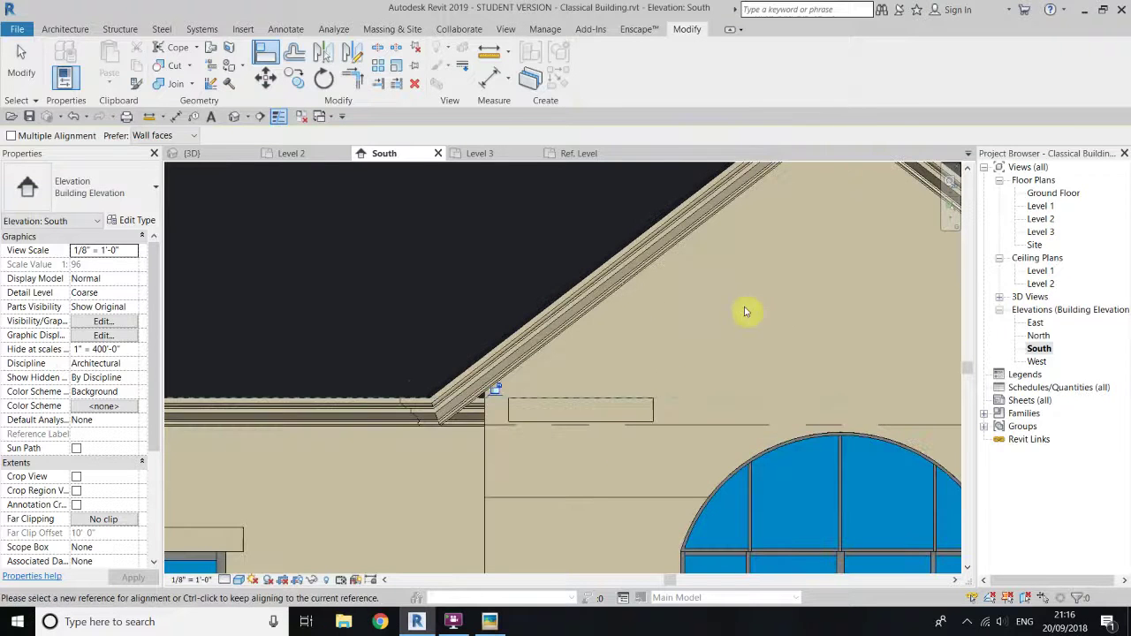
left_click(760, 317)
Step: Edit the small roof's footprint in the Ground Floor plan so its left edge meets the porch wall, and return to the South elevation
left_click(545, 402)
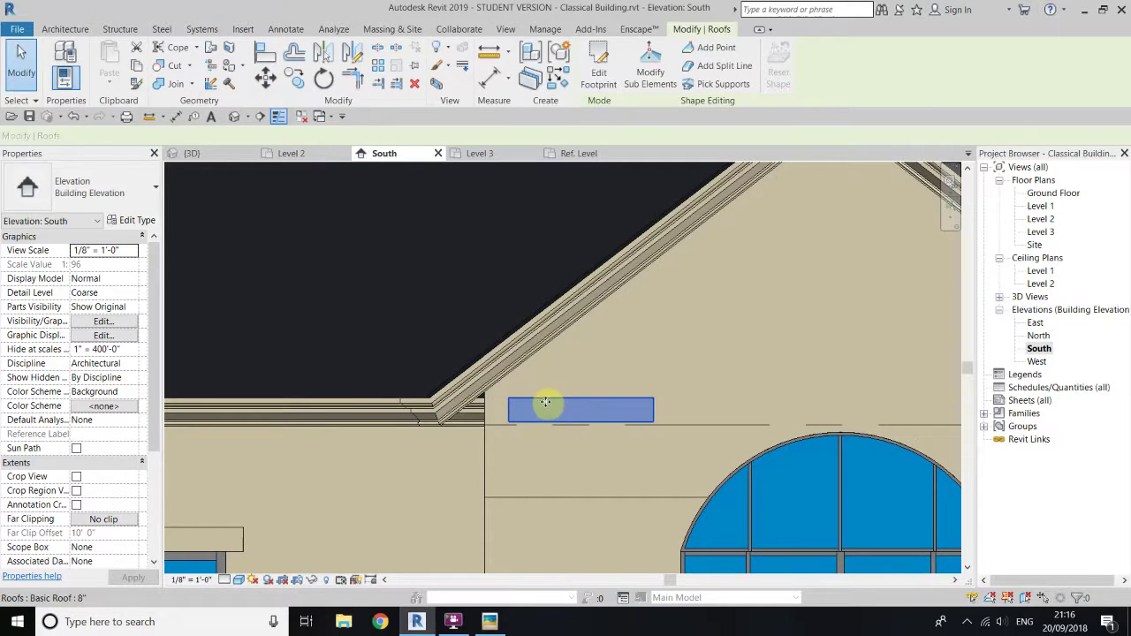
double_click(535, 403)
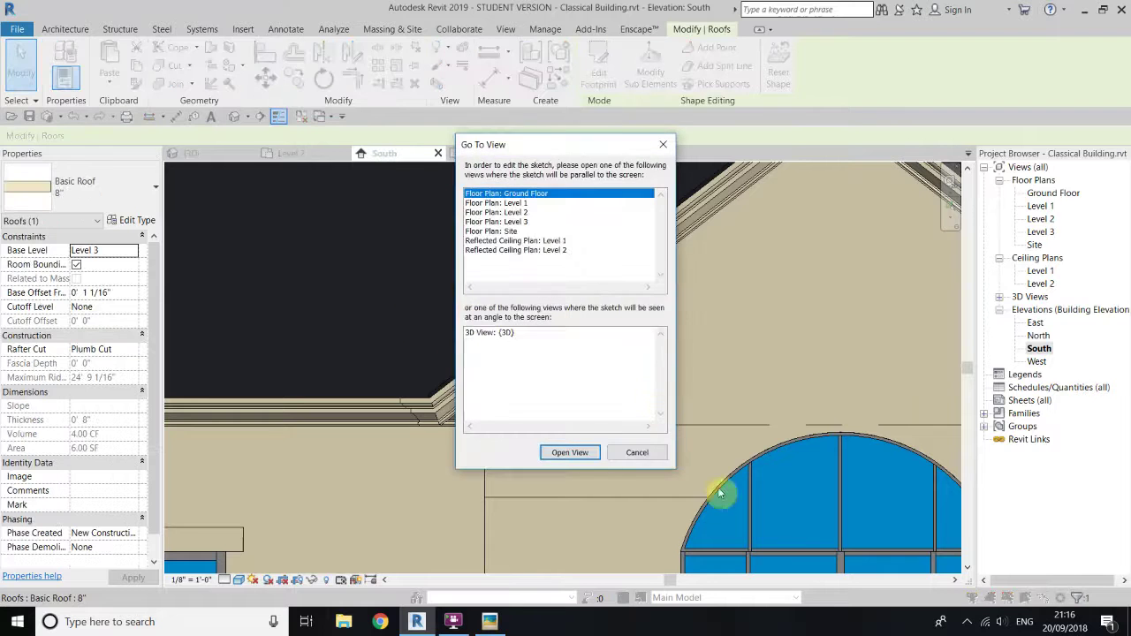
left_click(570, 453)
scroll(448, 380, "up", 5)
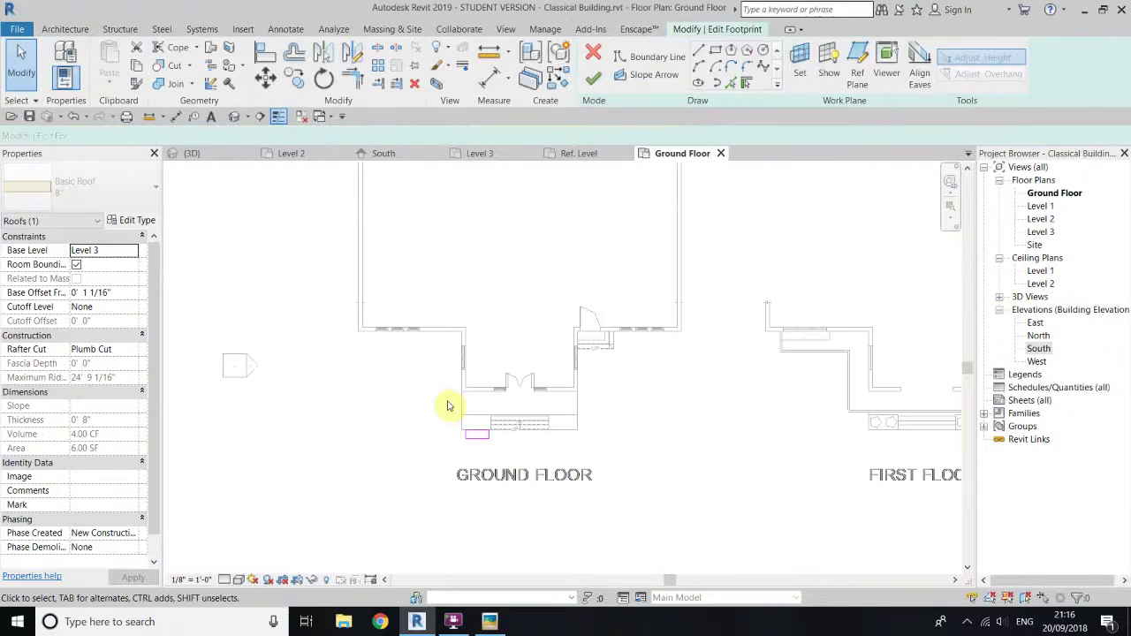
scroll(476, 457, "up", 3)
mouse_move(517, 514)
left_mouse_down()
mouse_move(484, 515)
mouse_move(495, 513)
left_mouse_up()
left_click(593, 78)
double_click(1038, 348)
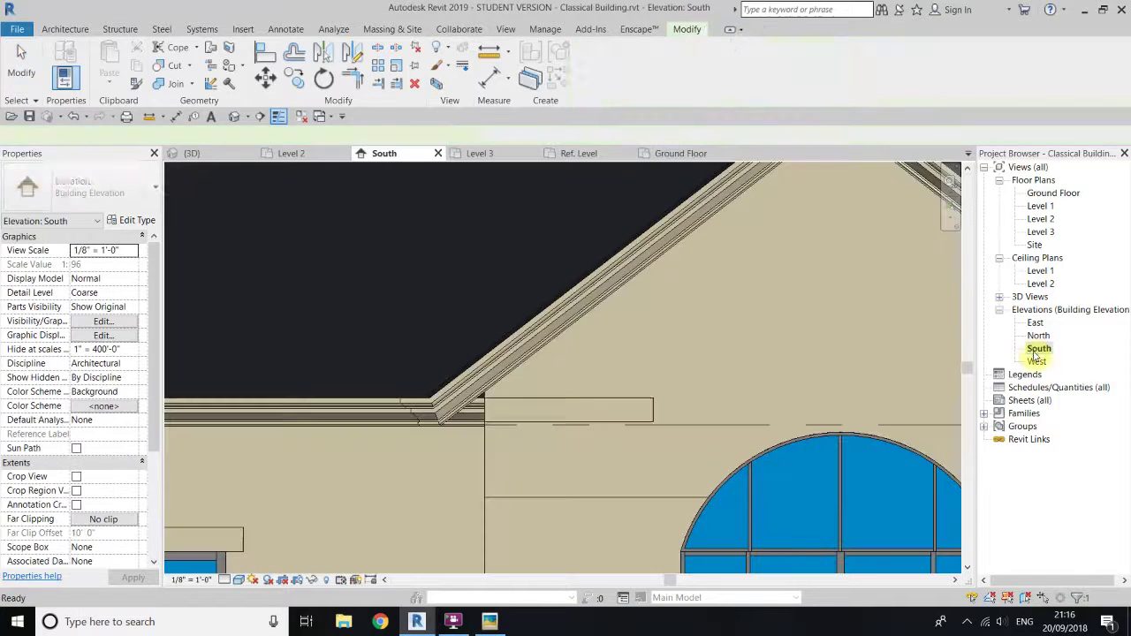
Step: Mirror the small flat roof about a vertical axis through the gable's apex
scroll(406, 440, "down", 5)
scroll(505, 442, "up", 4)
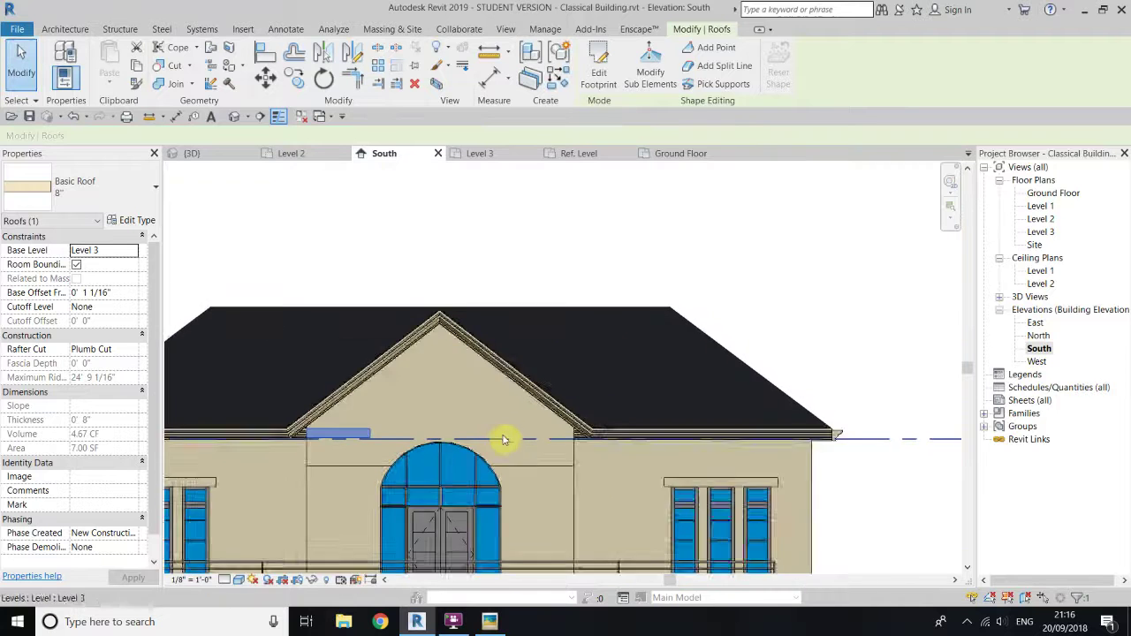
middle_click_drag(403, 391, 523, 416)
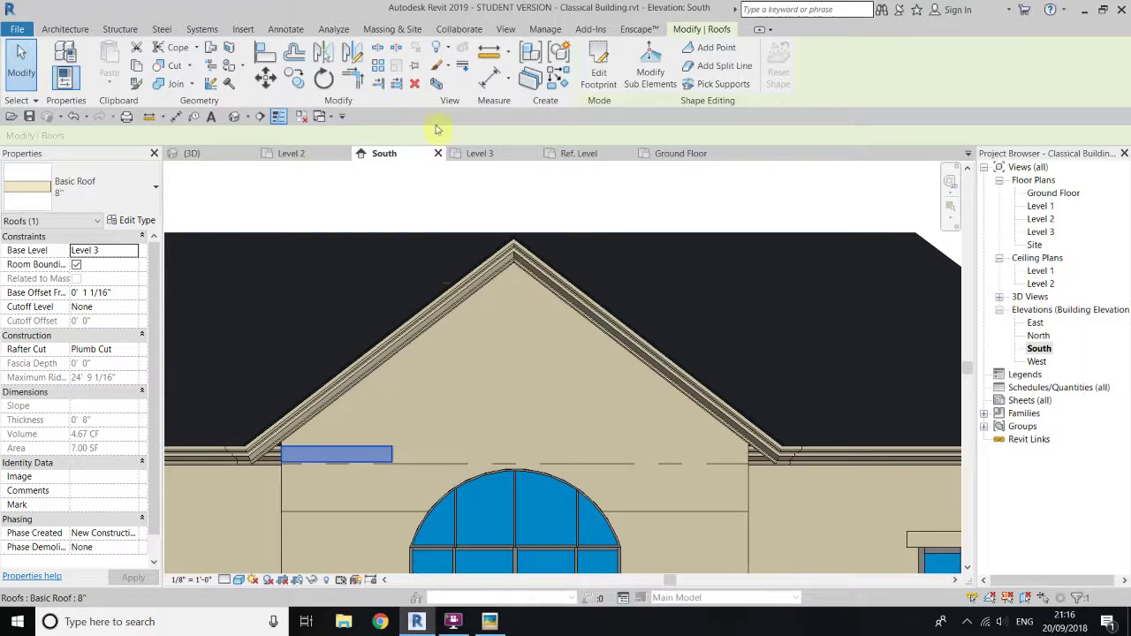
left_click(352, 55)
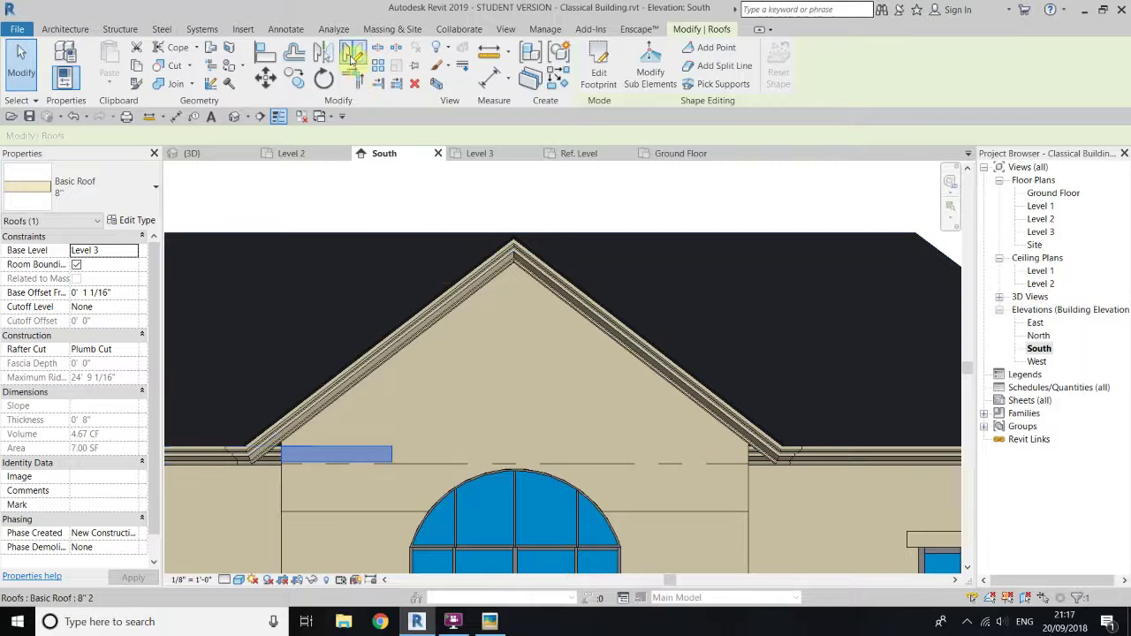
left_click(519, 241)
left_click(513, 198)
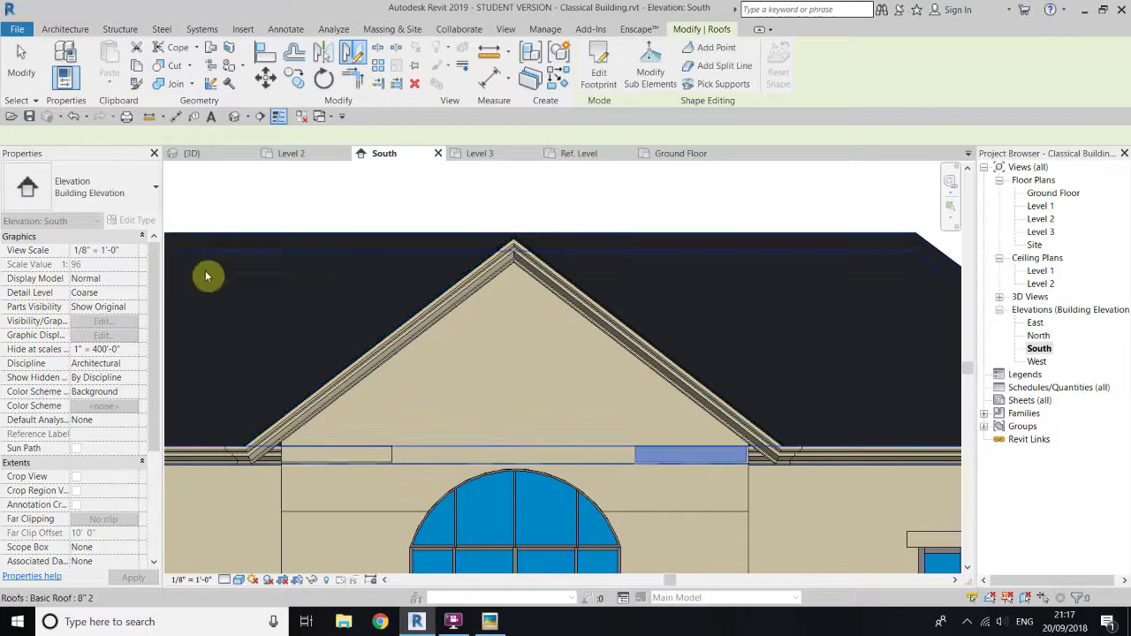
Step: Align the mirrored roof's outer end with the porch wall's right edge
scroll(803, 469, "up", 3)
scroll(695, 425, "up", 2)
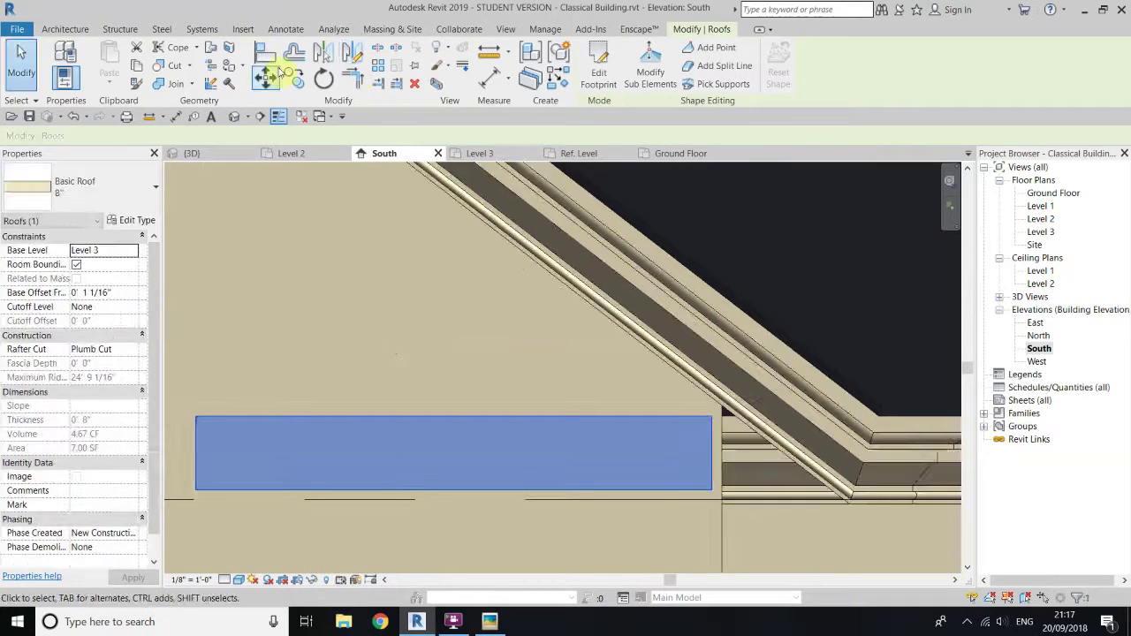
key("a")
key("l")
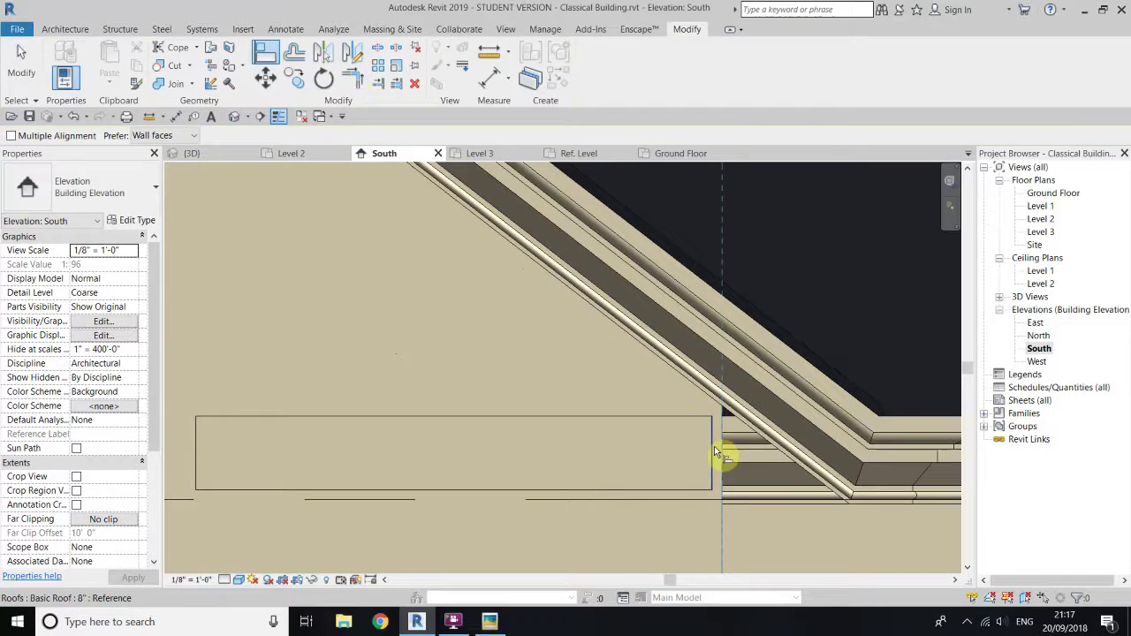
scroll(546, 398, "down", 3)
right_click(466, 349)
left_click(499, 363)
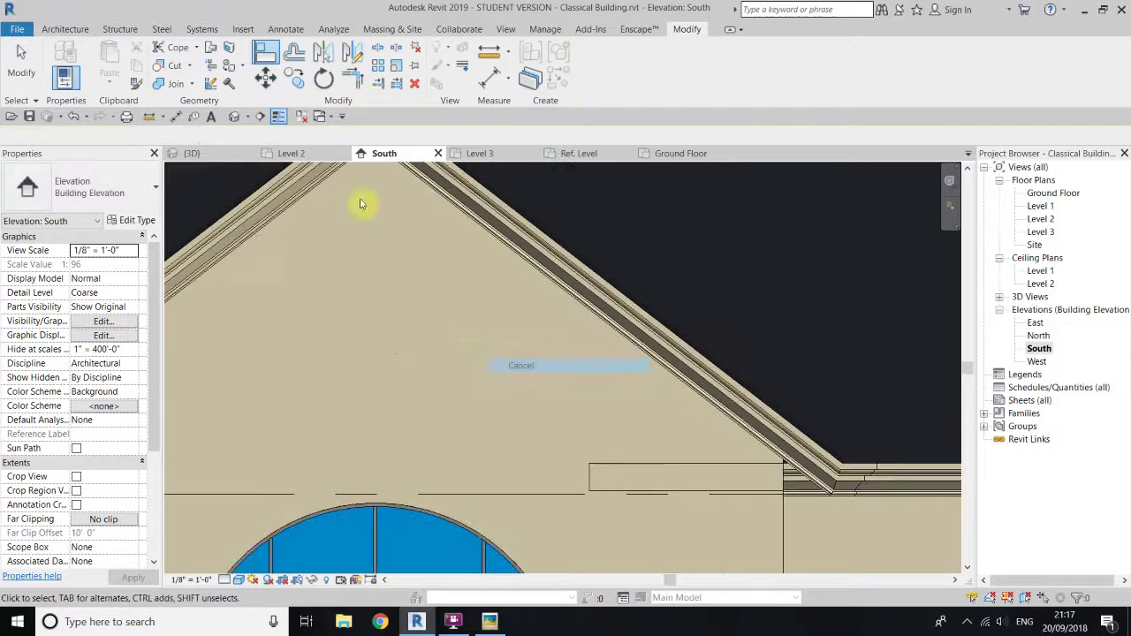
Step: In the 3D view, add fascias along the front upper edges of both small flat roofs at the gable's foot
scroll(283, 177, "down", 2)
left_click(234, 116)
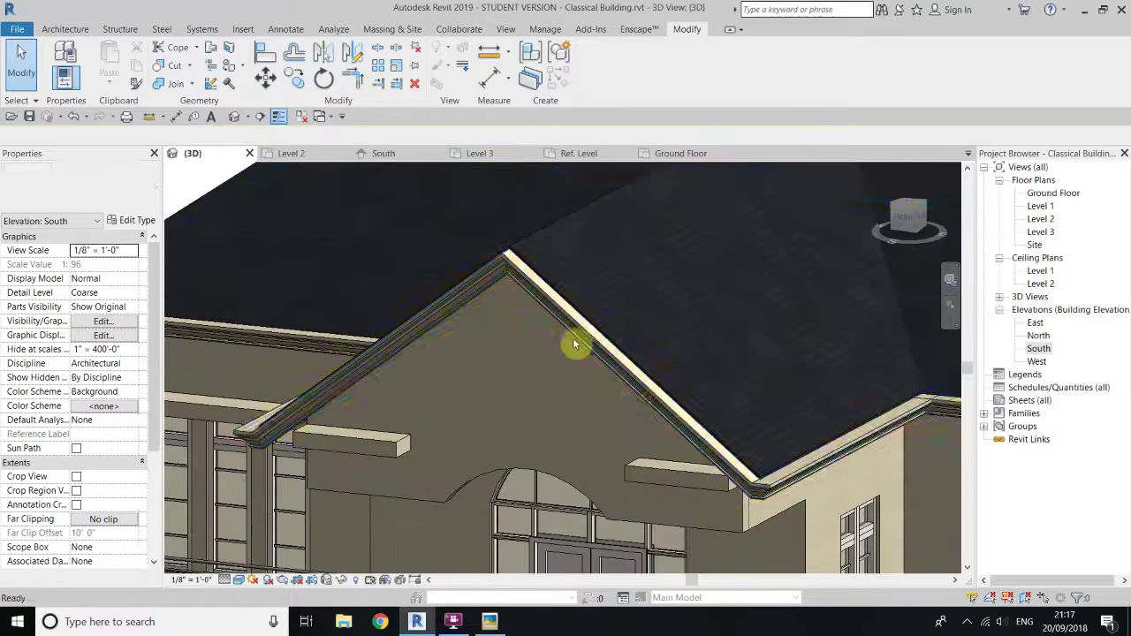
scroll(777, 535, "up", 2)
middle_click_drag(373, 339, 372, 339)
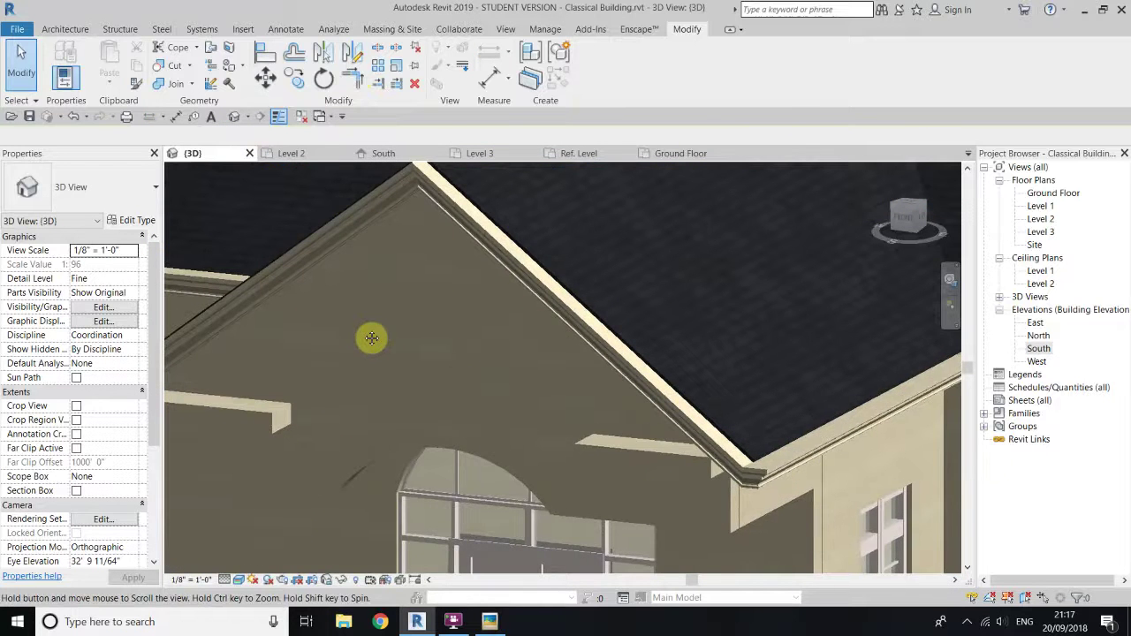
middle_click_drag(391, 387, 584, 421)
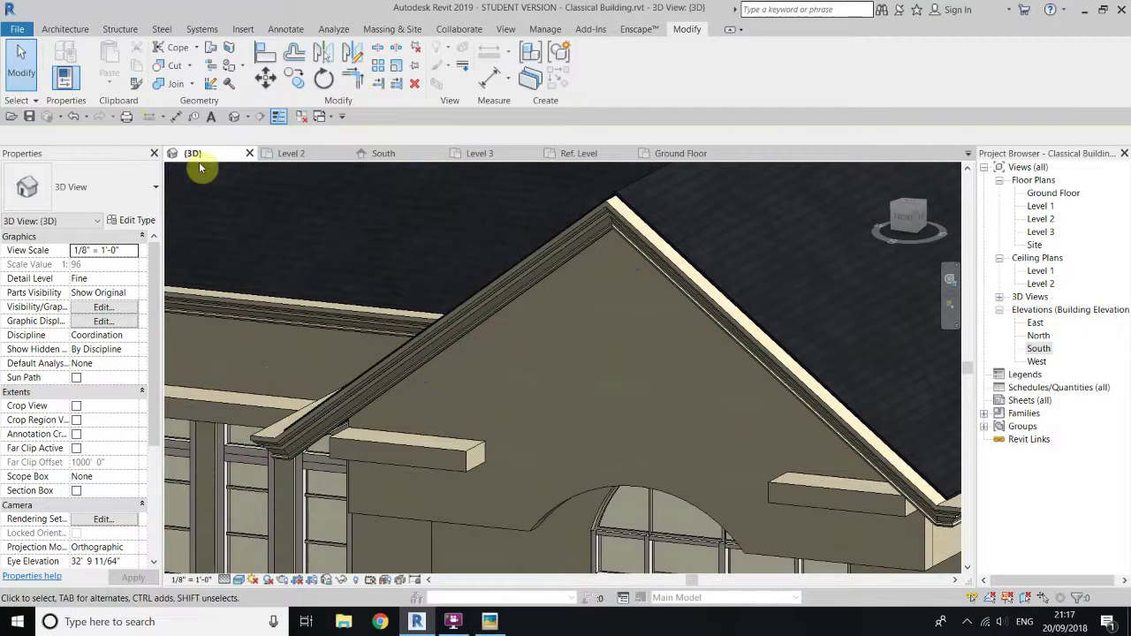
left_click(64, 29)
left_click(269, 84)
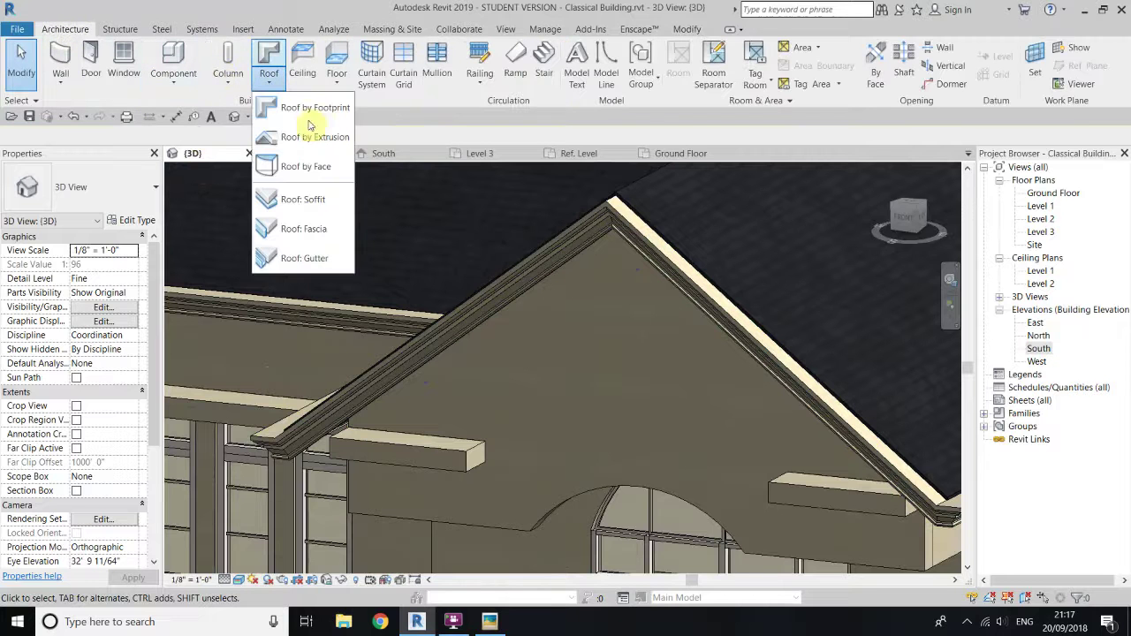
left_click(300, 224)
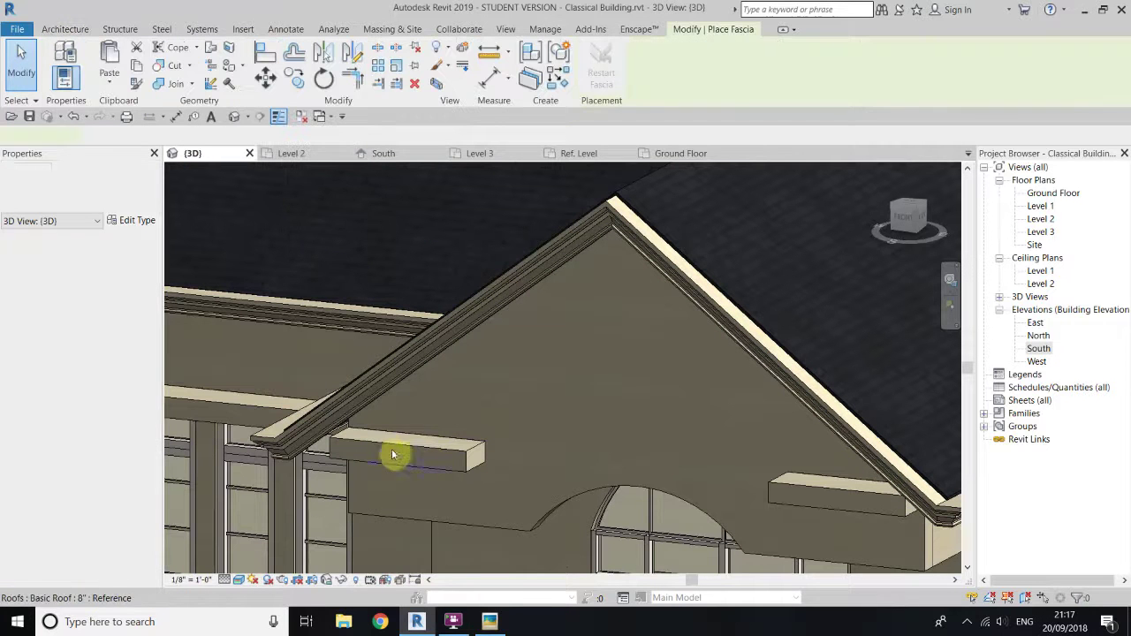
left_click(379, 441)
scroll(279, 419, "down", 1)
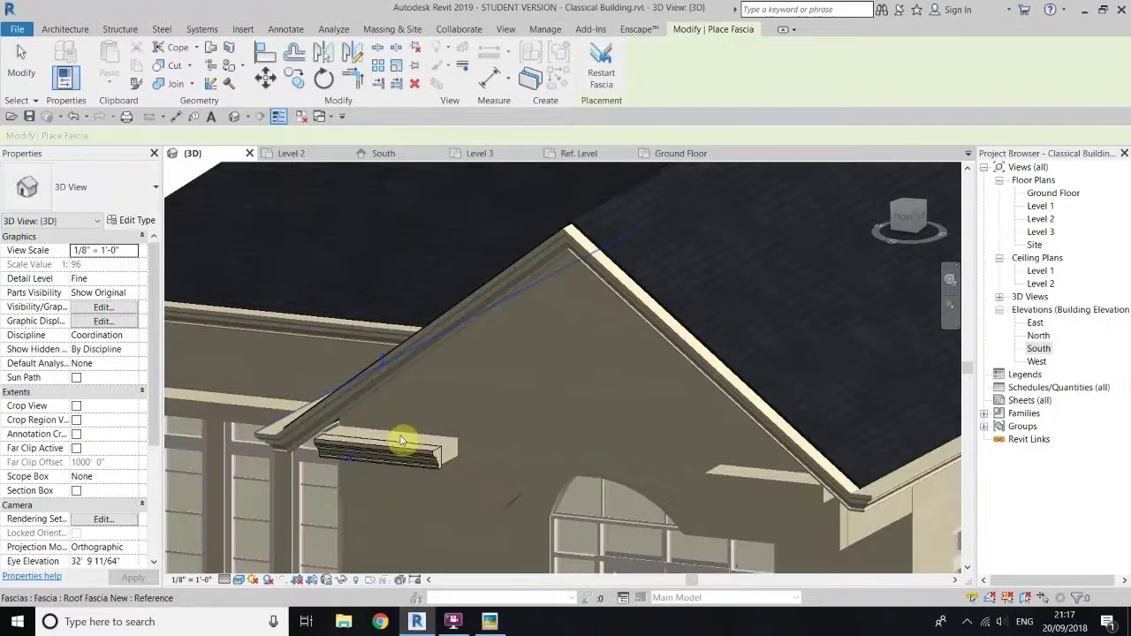
scroll(278, 420, "down", 1)
middle_click_drag(425, 314, 512, 306, "shift")
right_click(437, 238)
left_click(457, 248)
right_click(469, 256)
left_click(491, 265)
Step: From the front 3D view, extend the right return's fascia outward past the wall edge to the foot of the gable's right slope
left_click(900, 222)
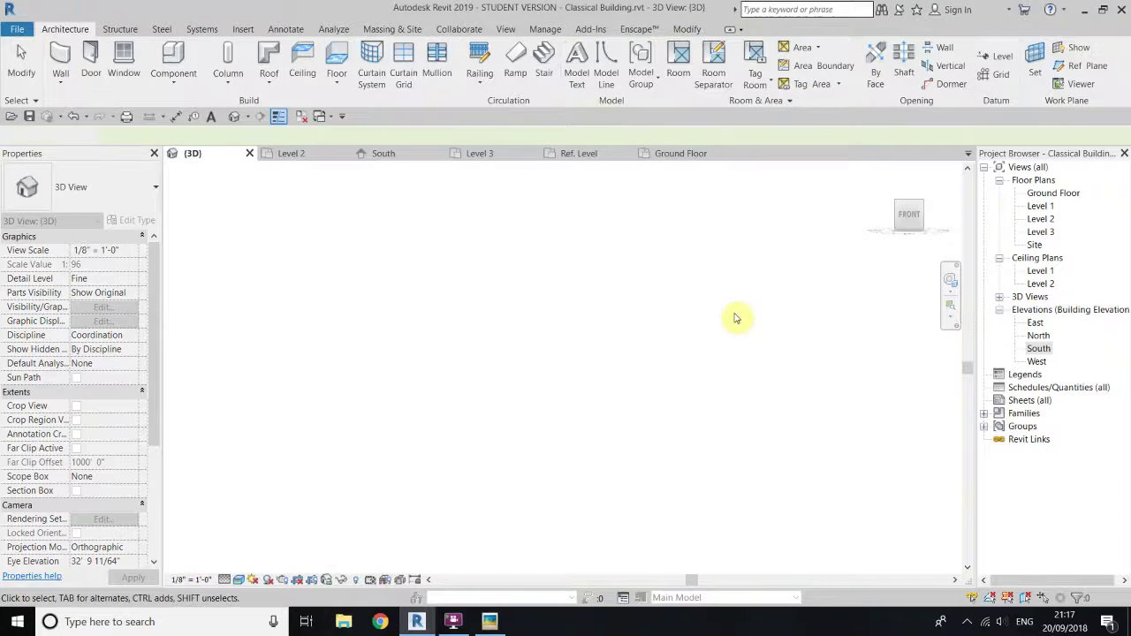
scroll(247, 312, "up", 8)
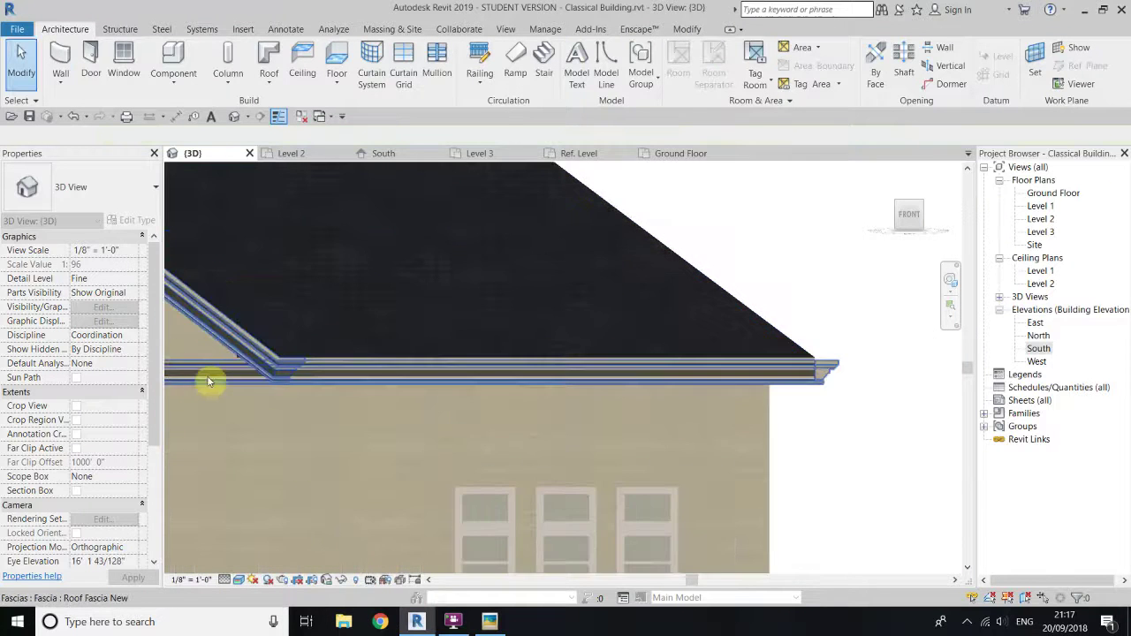
left_click(542, 405)
scroll(795, 406, "up", 3)
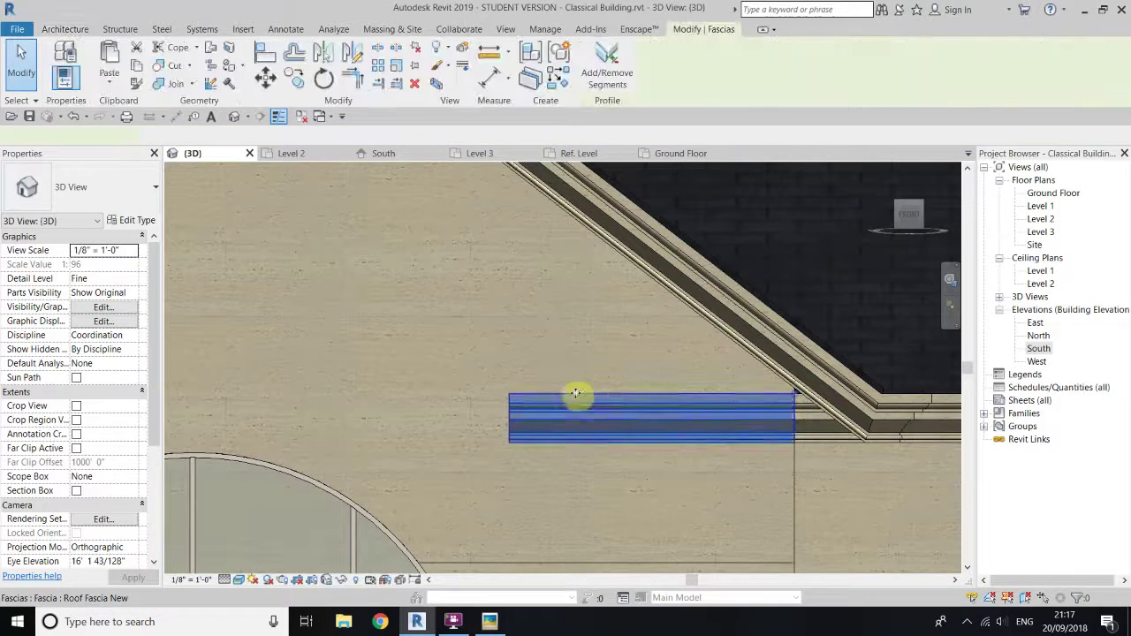
left_click_drag(762, 378, 914, 375)
left_click(596, 326)
Step: Extend the left return's fascia outward past the wall edge to the foot of the gable's left slope
scroll(804, 377, "down", 2)
scroll(484, 381, "down", 3)
middle_click_drag(484, 387, 669, 397)
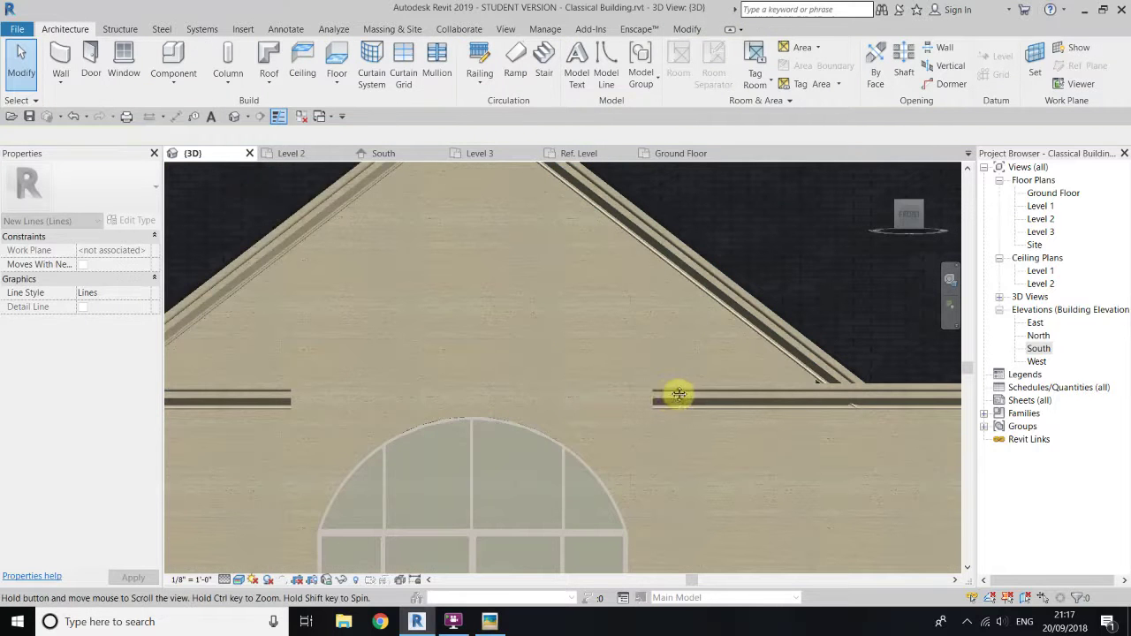
scroll(416, 372, "up", 4)
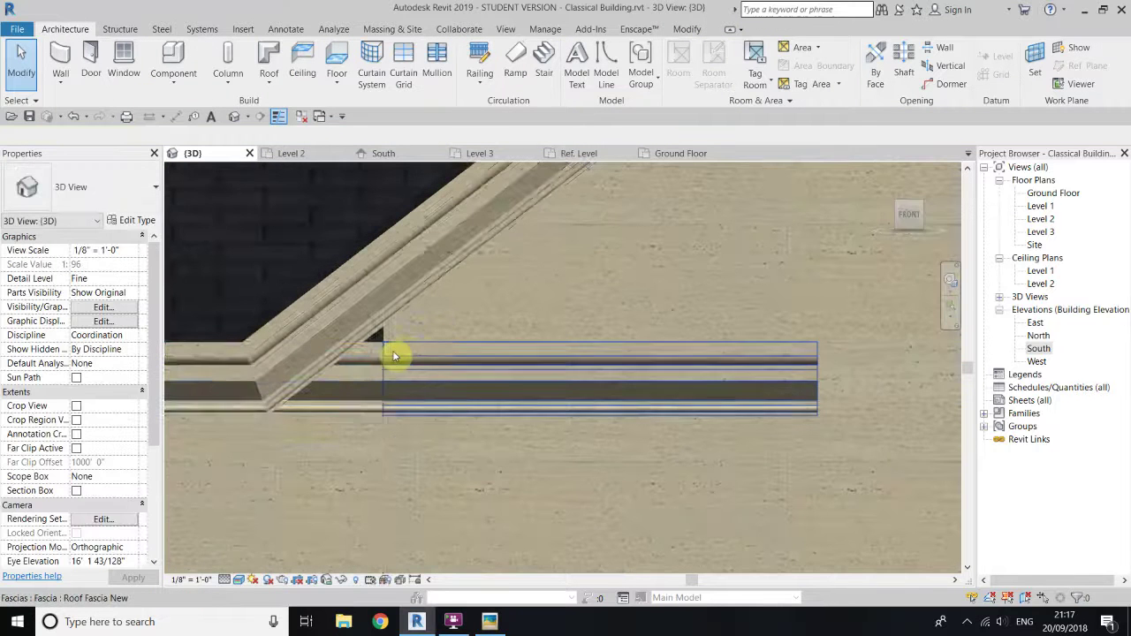
left_click(417, 354)
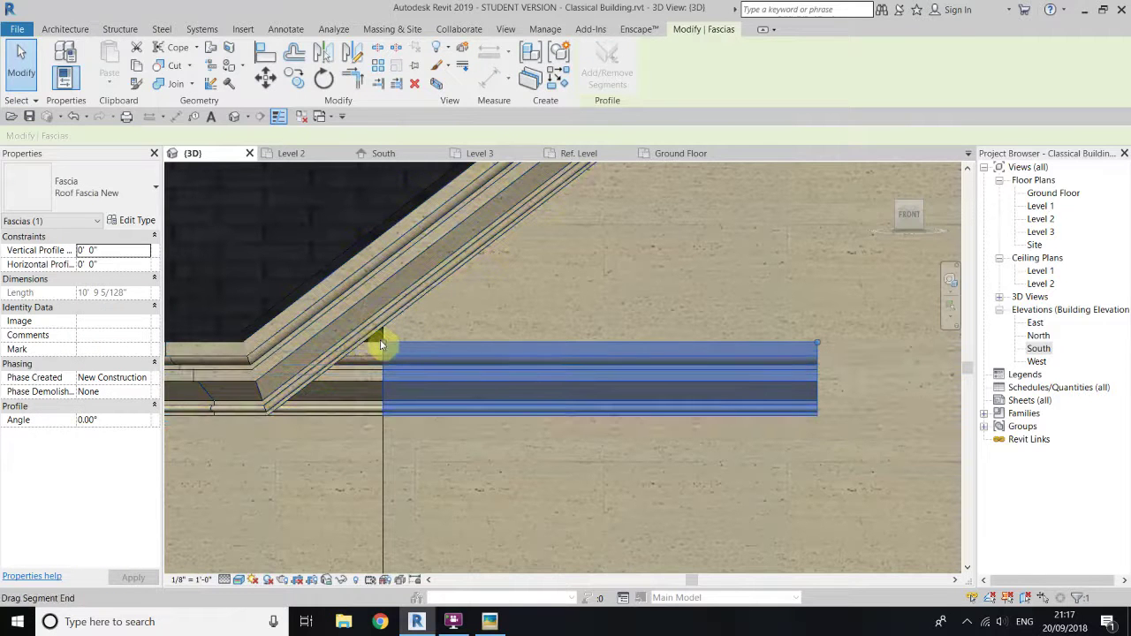
left_click_drag(384, 346, 245, 346)
left_click(586, 310)
scroll(531, 358, "down", 4)
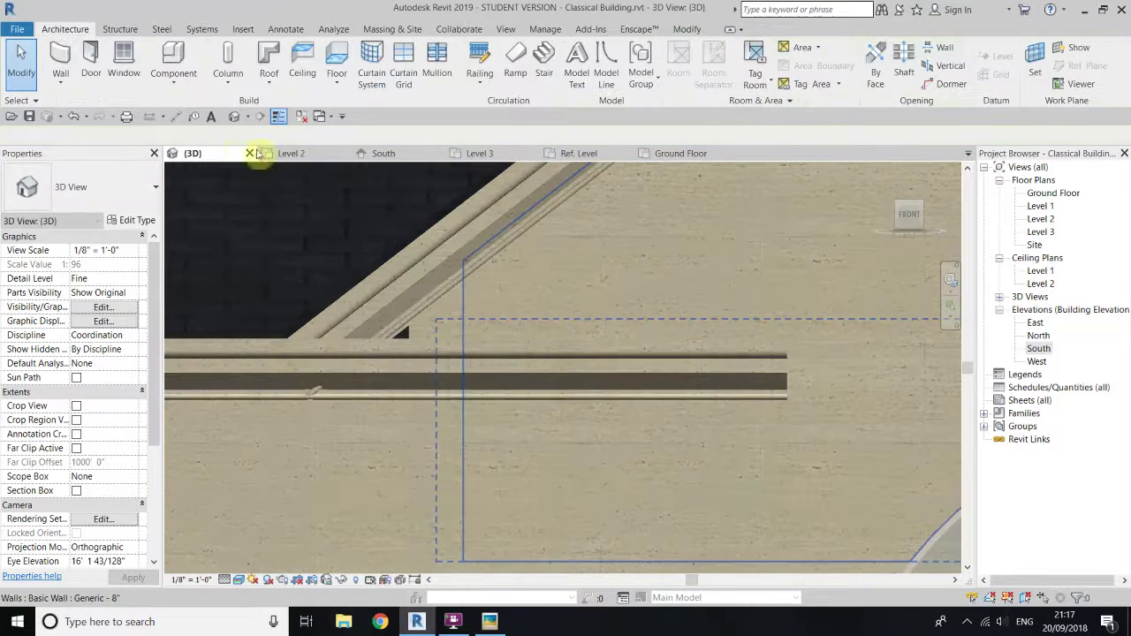
scroll(670, 318, "down", 1)
Step: Add a fascia along the front and end edges of the flat canopy above the three windows right of the porch
left_click_drag(898, 225, 864, 247)
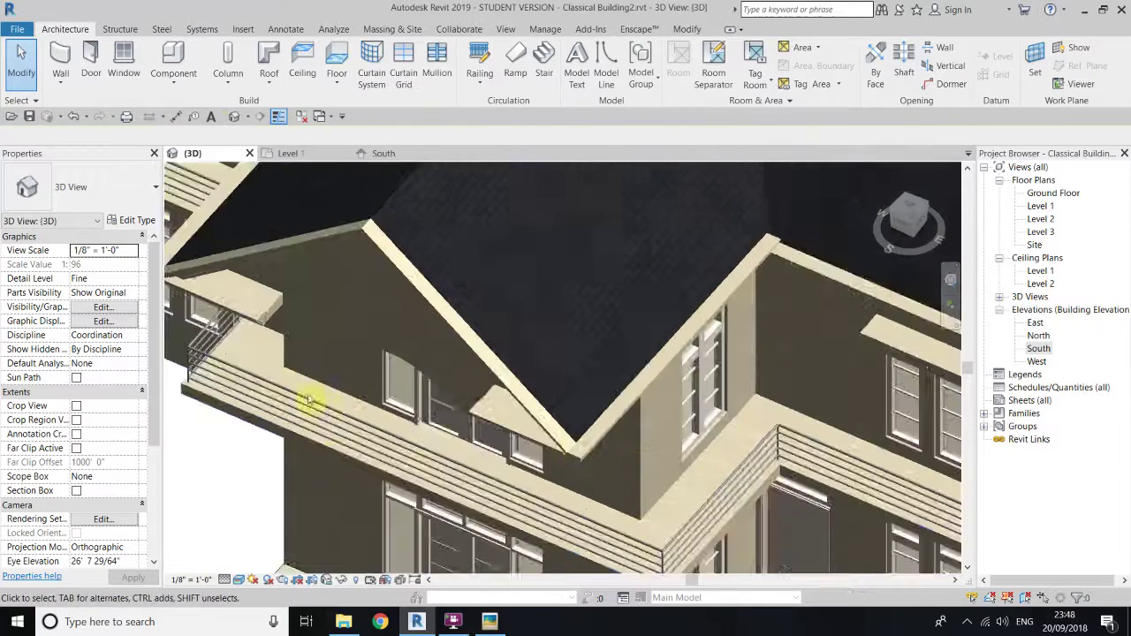
scroll(310, 400, "up", 3)
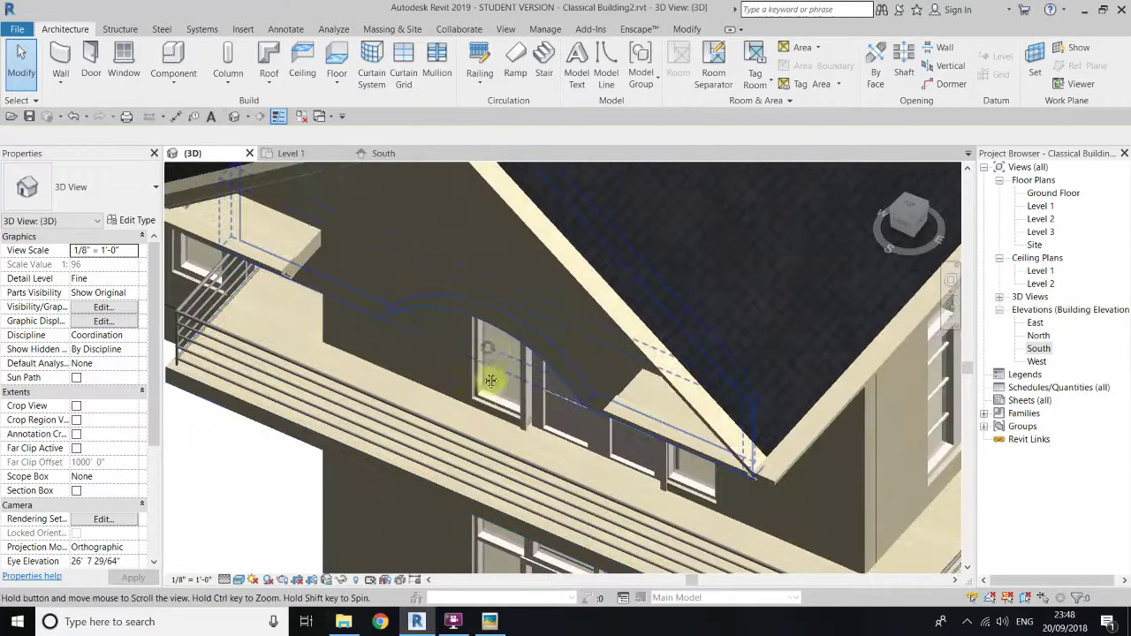
middle_click_drag(928, 504, 417, 353)
middle_click_drag(831, 229, 699, 303)
scroll(643, 374, "up", 2)
left_click(279, 85)
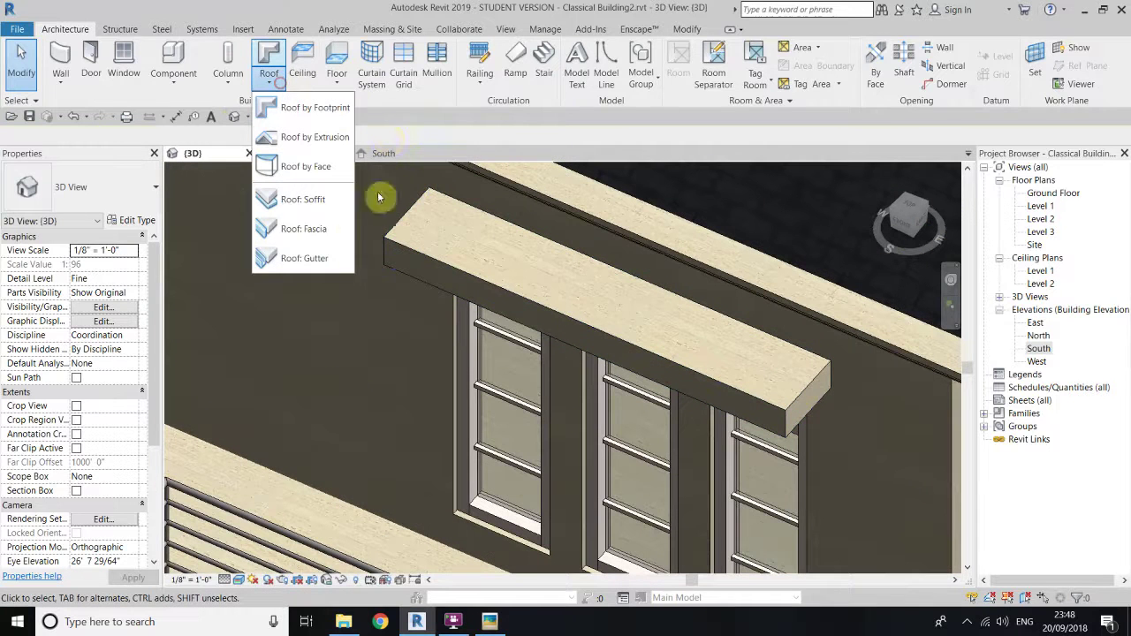
left_click(303, 229)
left_click(411, 251)
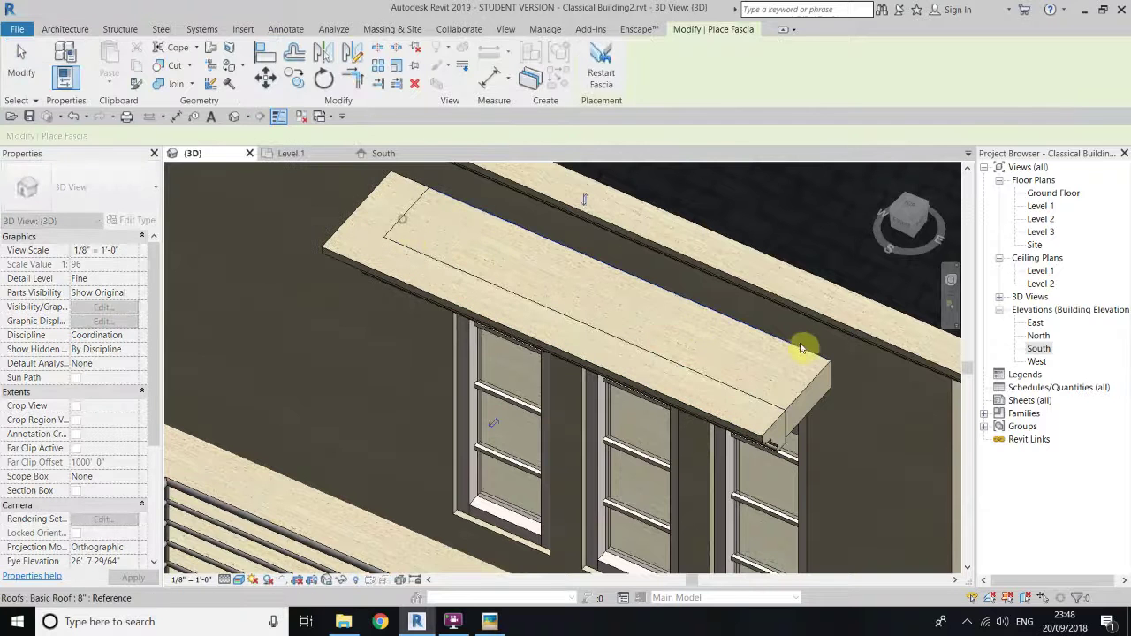
Step: Add a fascia along the front and both end edges of the three-window canopy on the other side of the porch
scroll(800, 366, "down", 4)
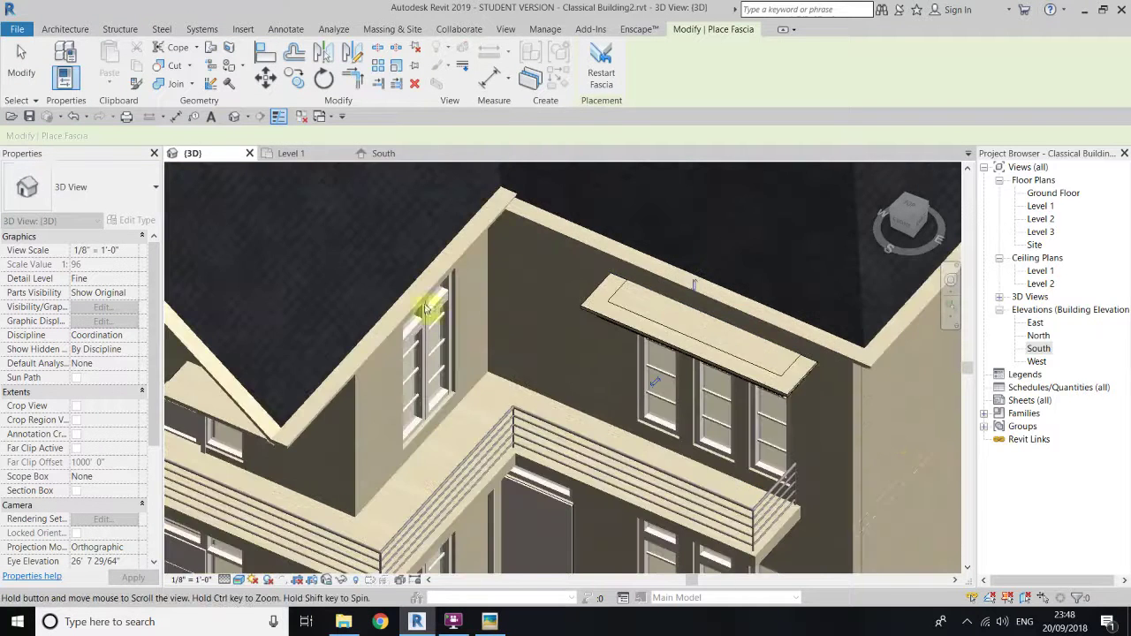
scroll(550, 344, "up", 5)
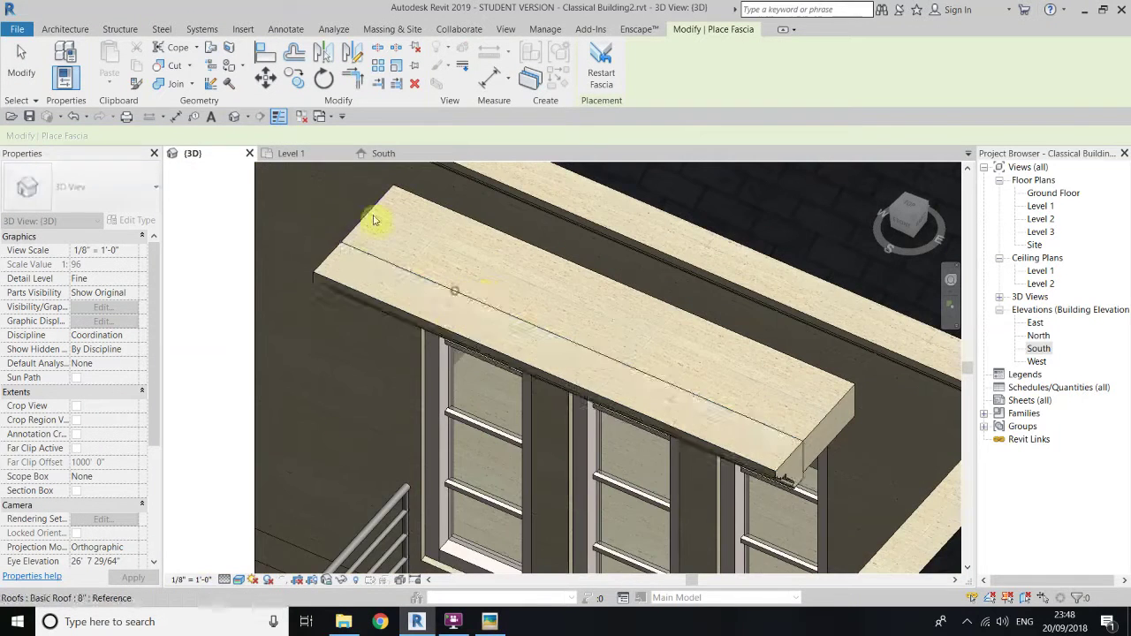
left_click(373, 220)
left_click(834, 411)
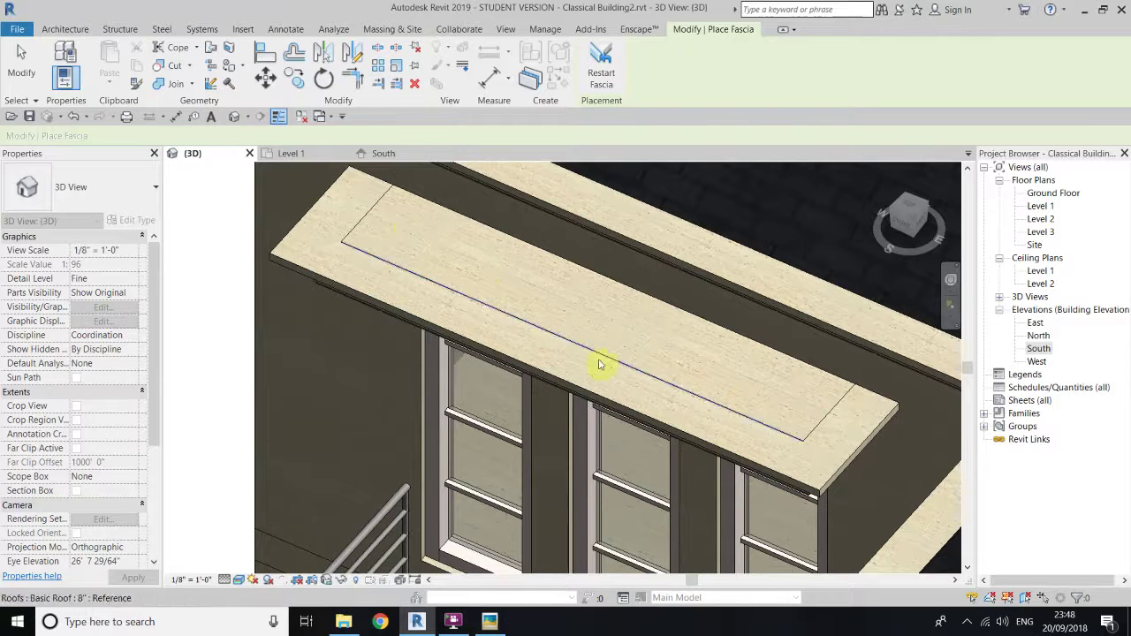
Step: Close the fascia command and examine the double window on the side wall between the two canopied window groups
scroll(594, 327, "down", 3)
right_click(223, 237)
left_click(247, 246)
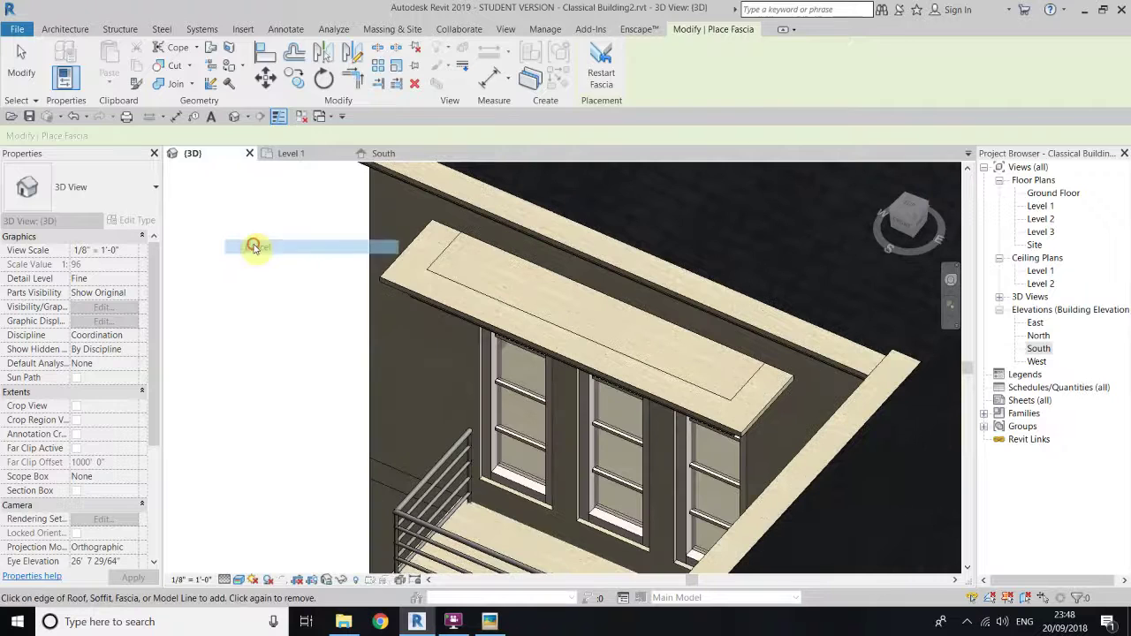
right_click(254, 245)
left_click(263, 257)
scroll(424, 296, "down", 3)
middle_click_drag(654, 371, 280, 154)
scroll(581, 403, "up", 2)
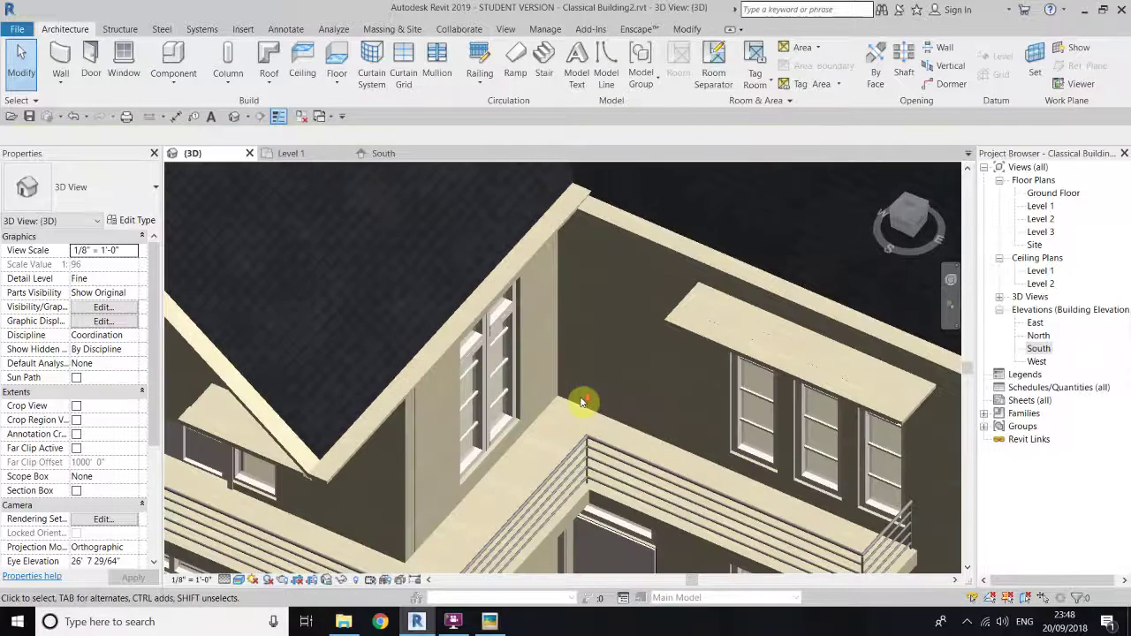
middle_click_drag(471, 329, 354, 247, "shift")
scroll(336, 240, "up", 3)
scroll(462, 203, "down", 2)
scroll(471, 267, "down", 2)
middle_click_drag(469, 288, 452, 334)
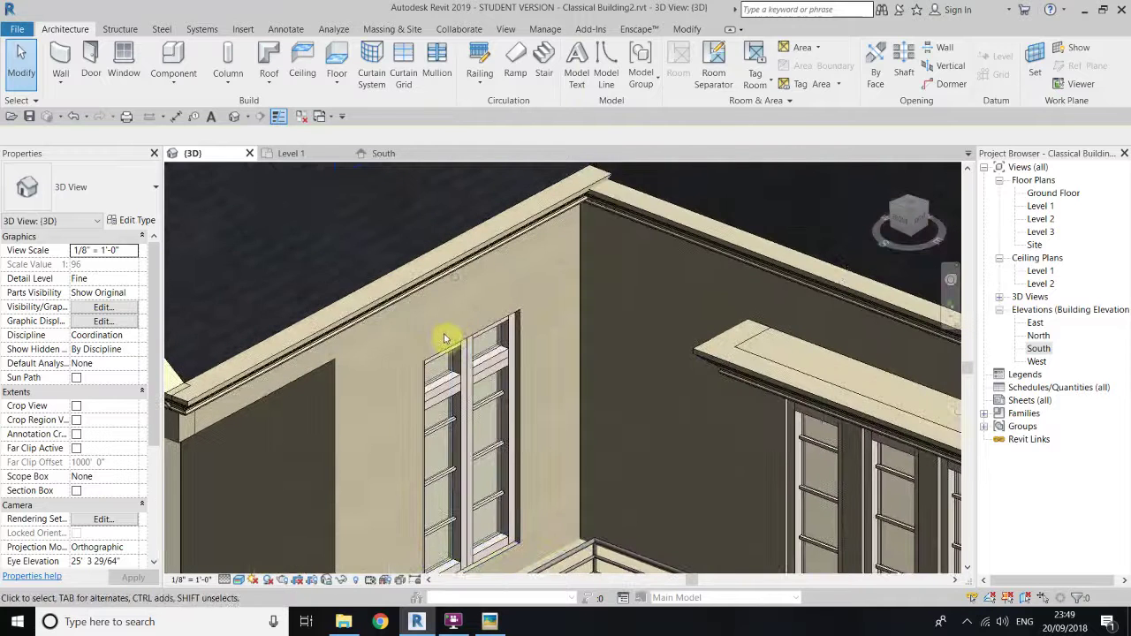
scroll(444, 338, "up", 3)
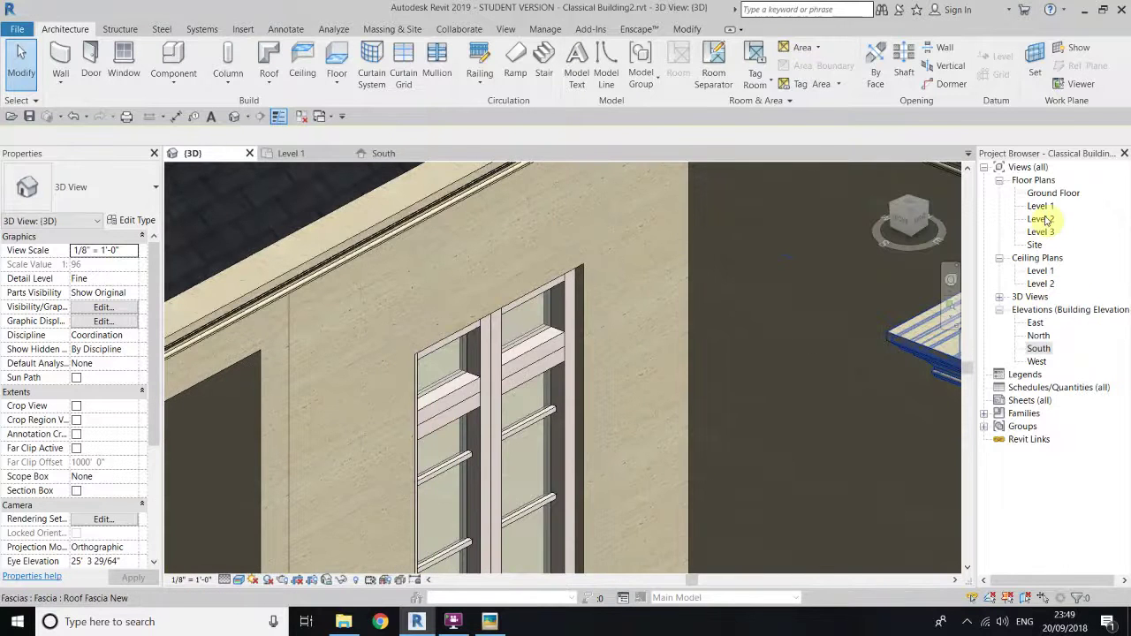
Step: On Level 2, sketch a rectangular roof footprint about 5'-8" long against the outer wall face at the double window and make it 1'-6" deep
double_click(1041, 218)
scroll(494, 376, "up", 5)
scroll(498, 376, "up", 4)
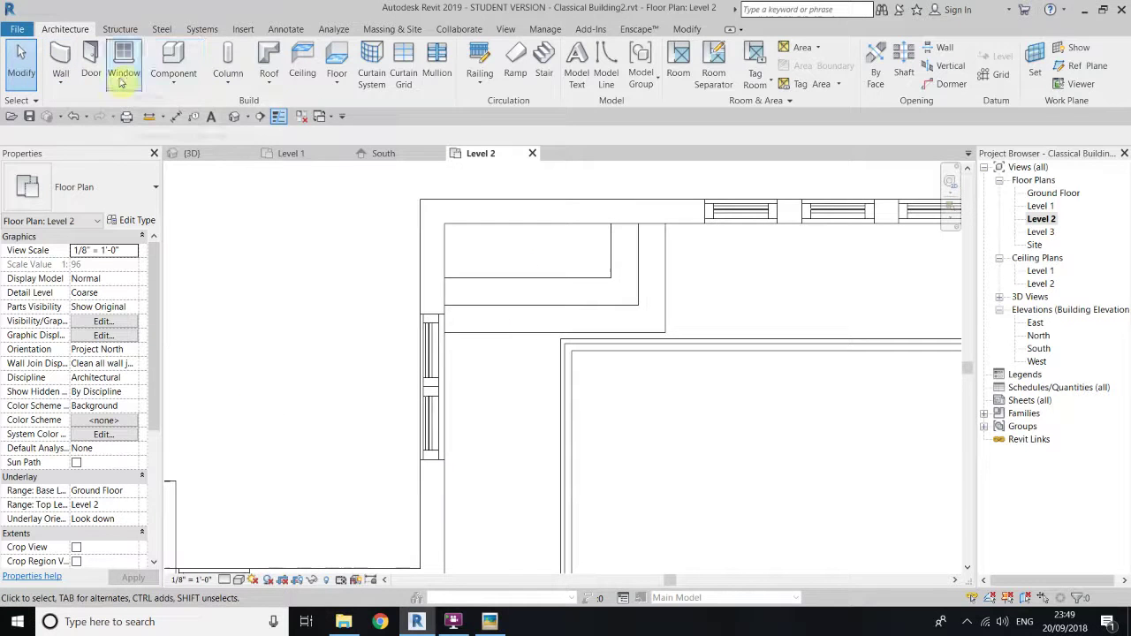
left_click(269, 78)
left_click(296, 187)
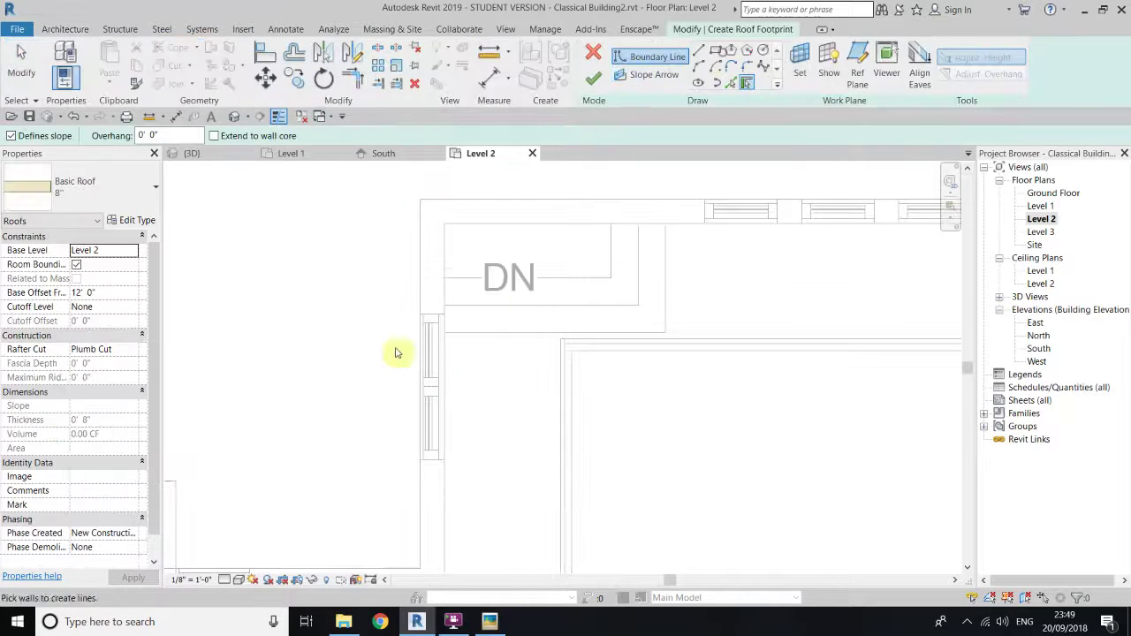
key("l")
key("i")
left_click(526, 497)
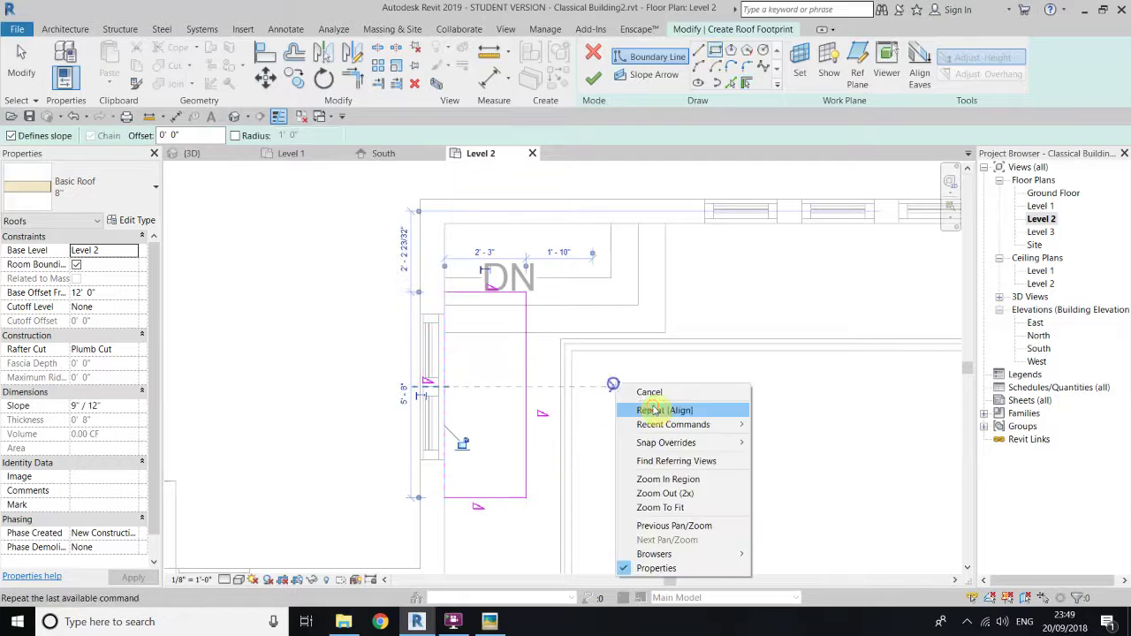
right_click(673, 357)
left_click(676, 363)
left_click(519, 500)
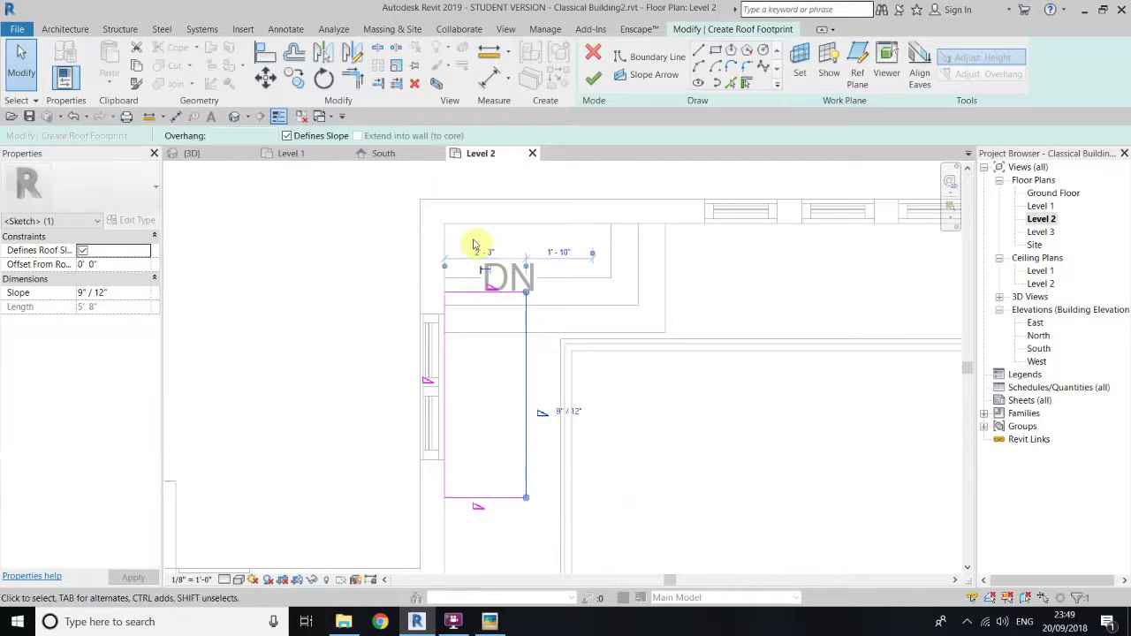
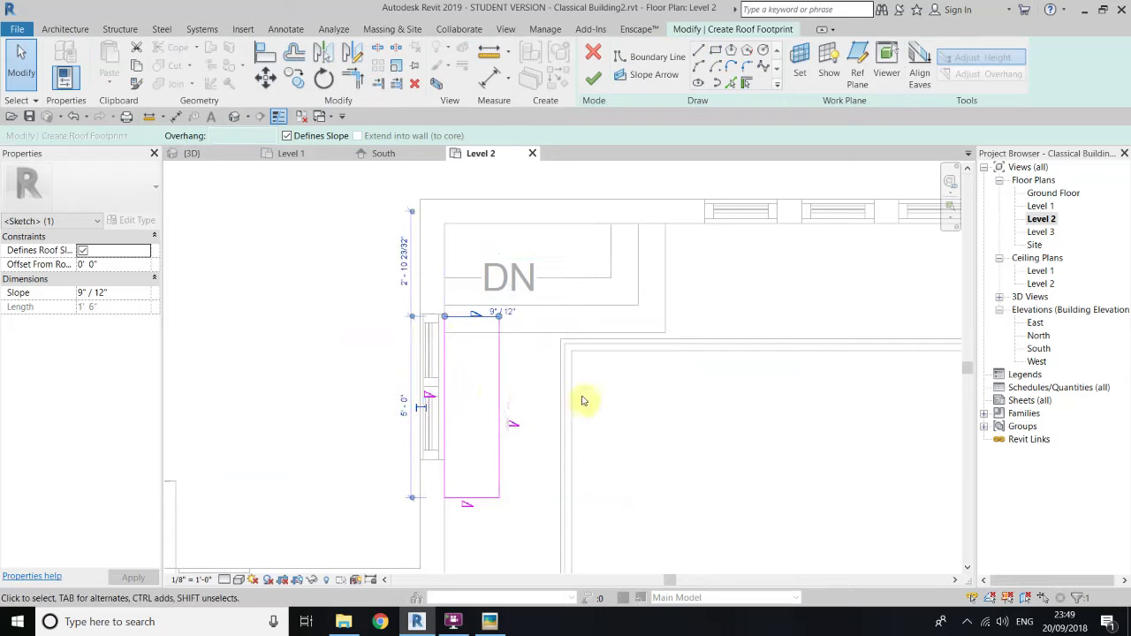
Step: Try moving the footprint's upper edge past the end of the window, then undo the changes to its length
scroll(415, 397, "up", 1)
left_click(268, 78)
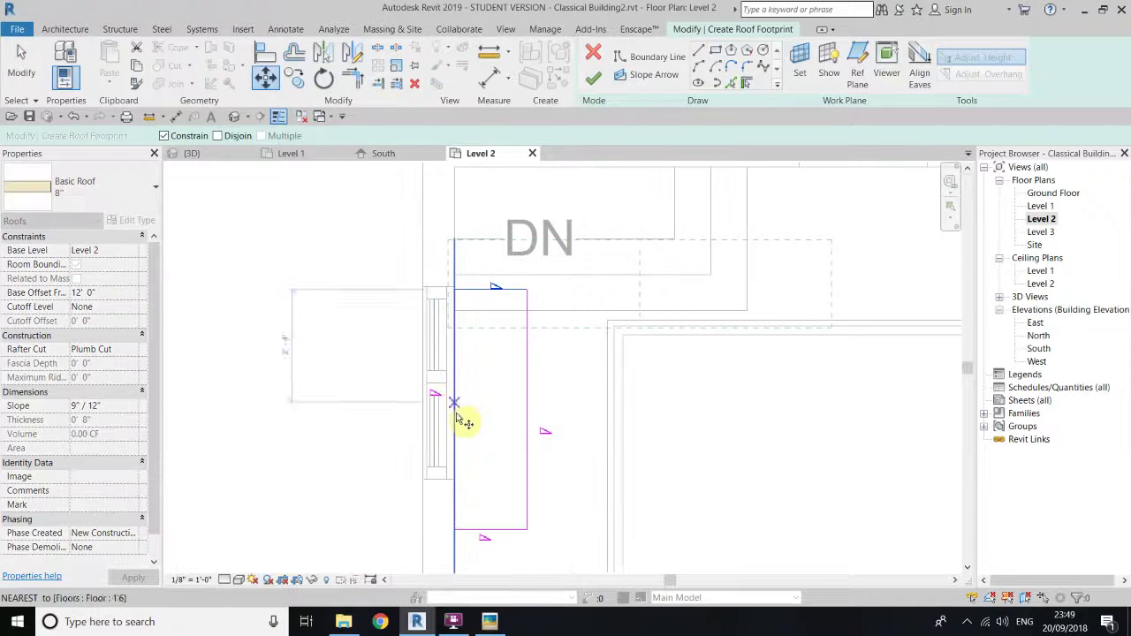
scroll(450, 412, "up", 2)
left_click(457, 363)
scroll(434, 353, "down", 4)
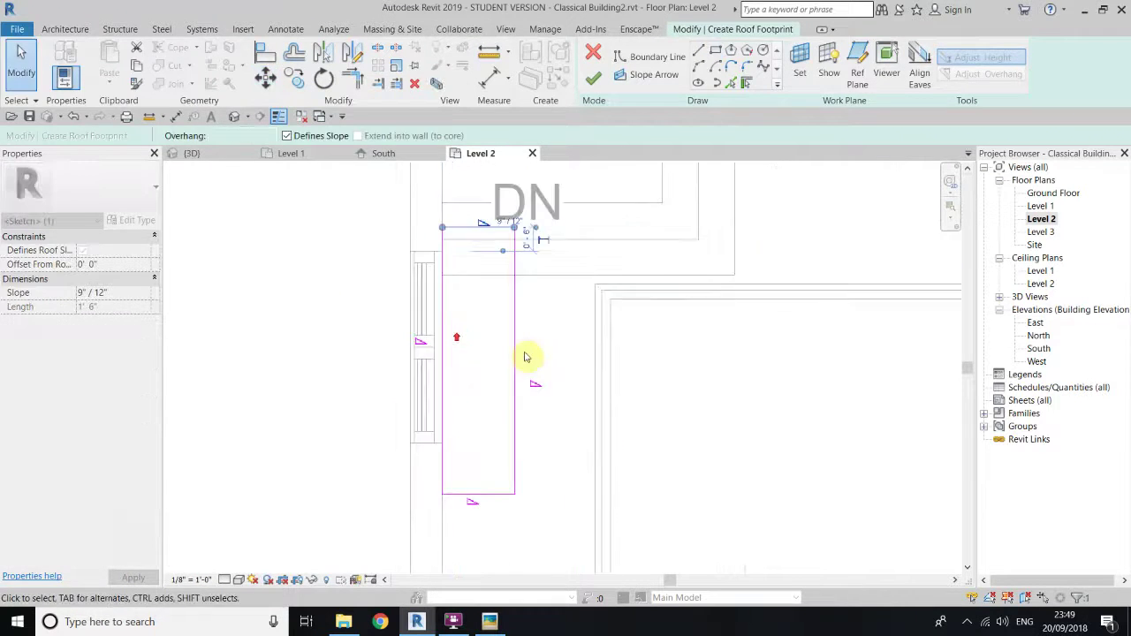
scroll(505, 353, "up", 1)
left_click(528, 358)
left_click_drag(259, 186, 311, 225)
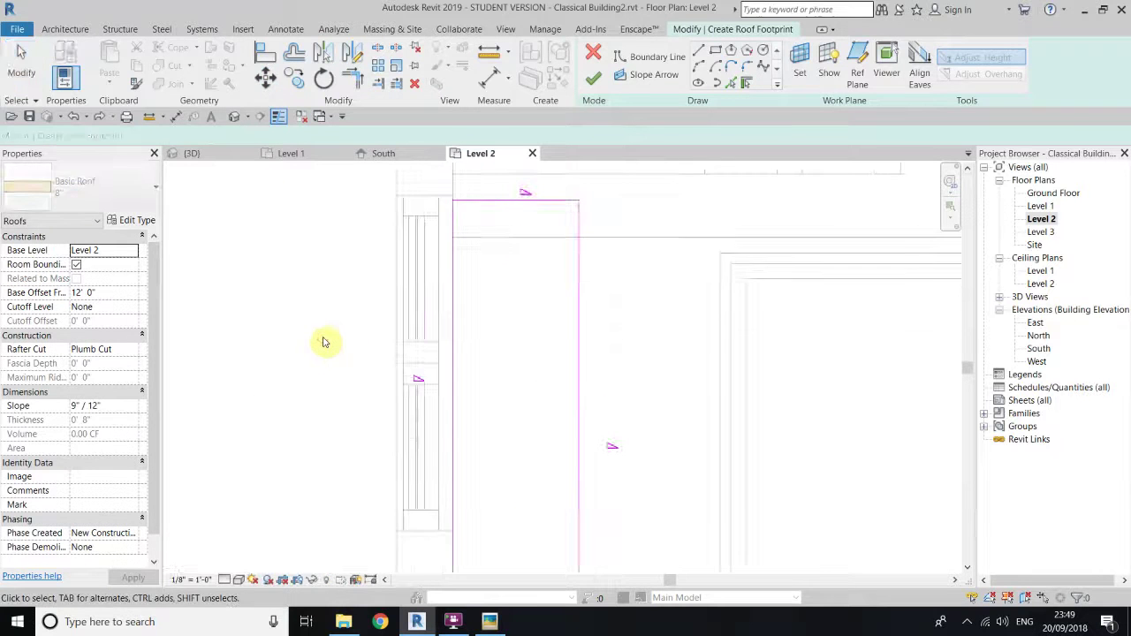
scroll(323, 341, "down", 1)
key("ctrl+z")
Step: Move the whole rectangular footprint along the wall so that it is centred on the double window
left_click_drag(233, 200, 694, 549)
scroll(403, 384, "up", 2)
left_click(266, 78)
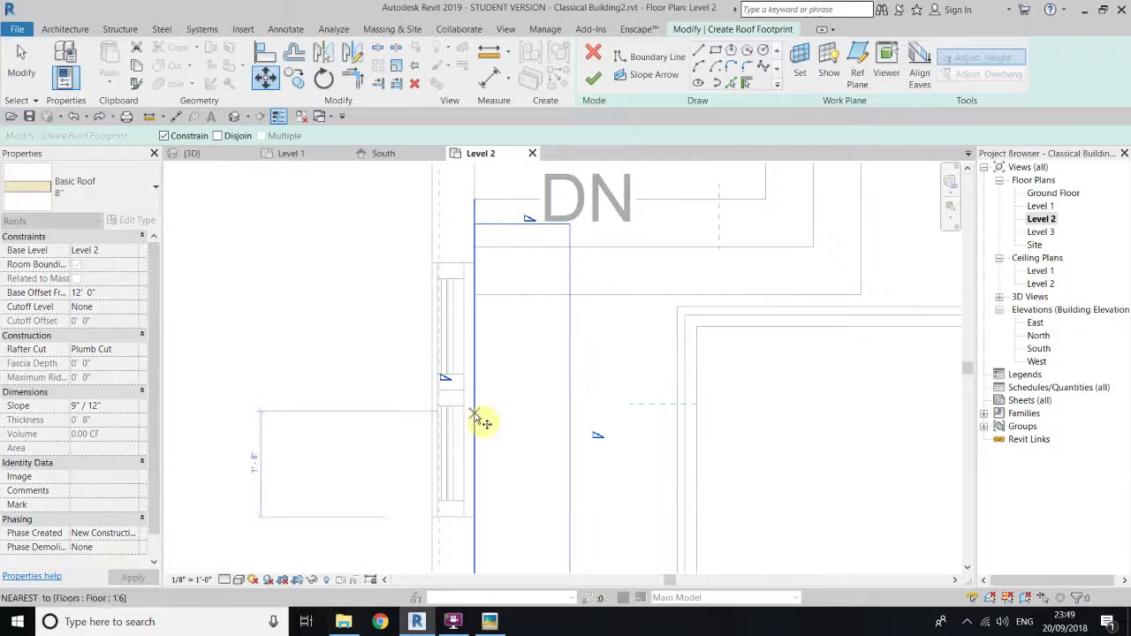
left_click(472, 390)
left_click(322, 309)
scroll(318, 305, "down", 1)
middle_click_drag(664, 327, 586, 349)
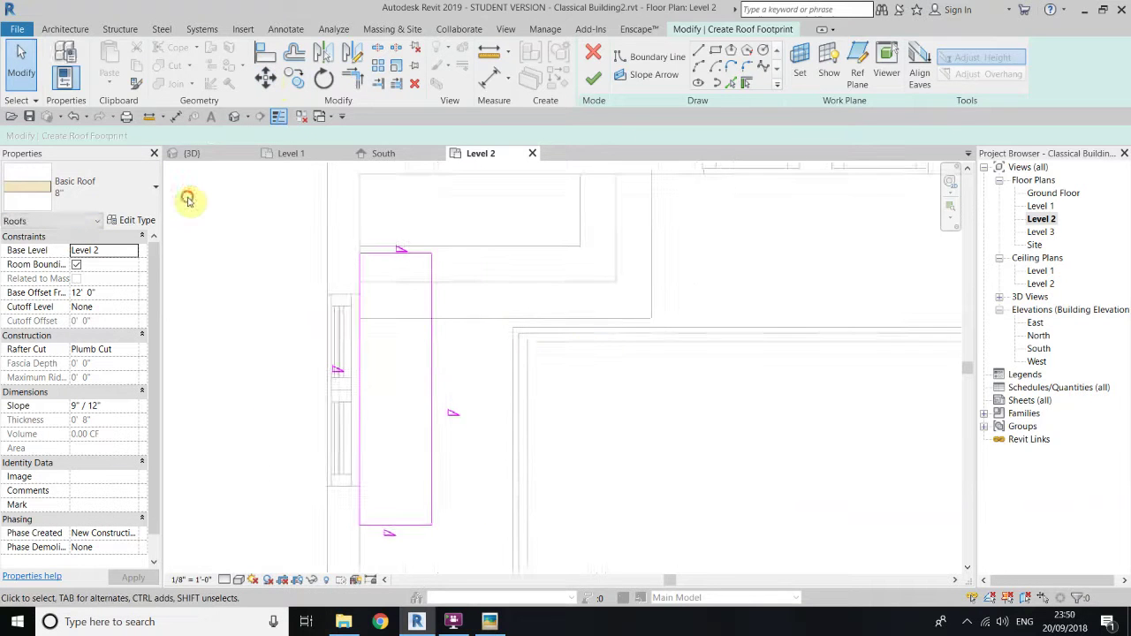
Step: Remove the slope from all four boundary lines, finish the roof, and look for it in the 3D view
left_click_drag(179, 185, 661, 563)
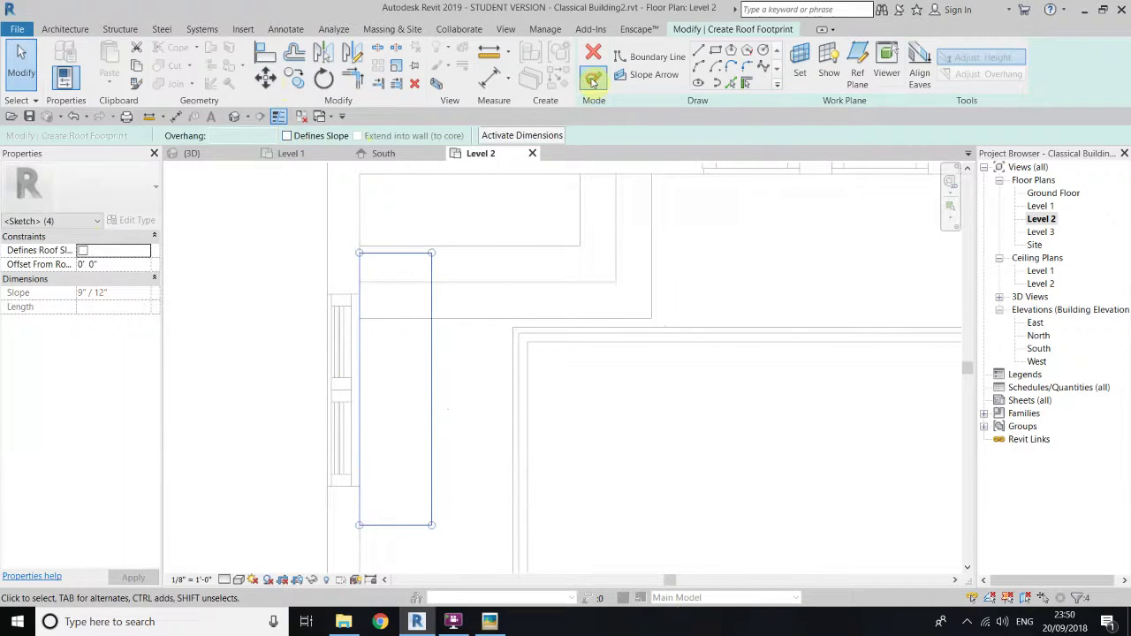
left_click(592, 79)
left_click(231, 118)
scroll(558, 270, "down", 2)
middle_click_drag(558, 271, 542, 336)
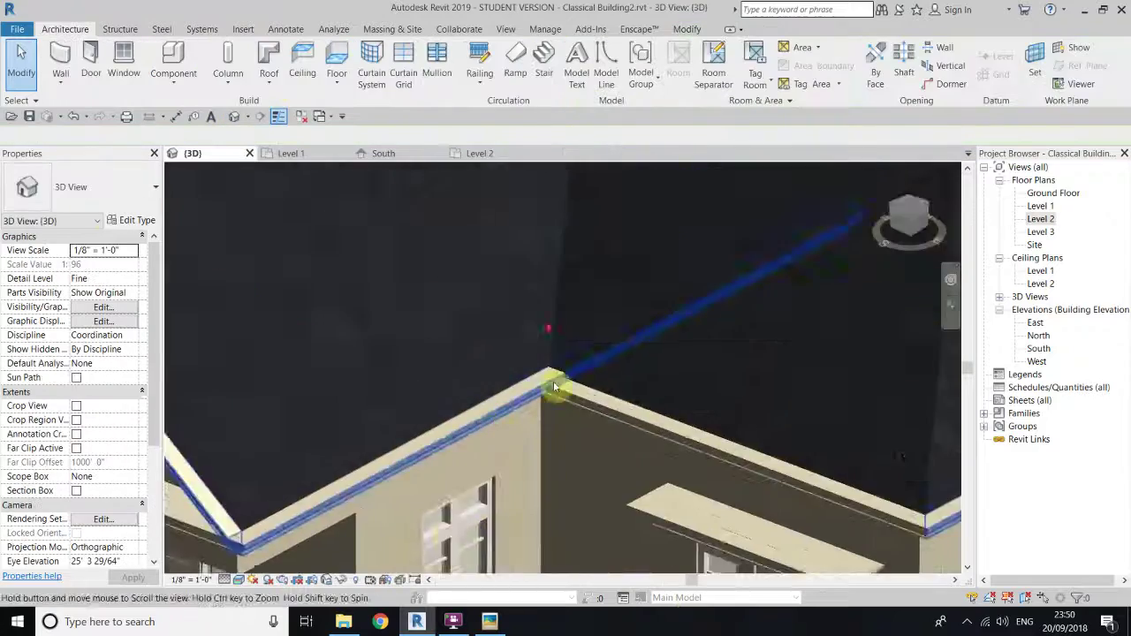
scroll(543, 336, "down", 4)
middle_click_drag(613, 313, 595, 331, "shift")
scroll(596, 332, "down", 8)
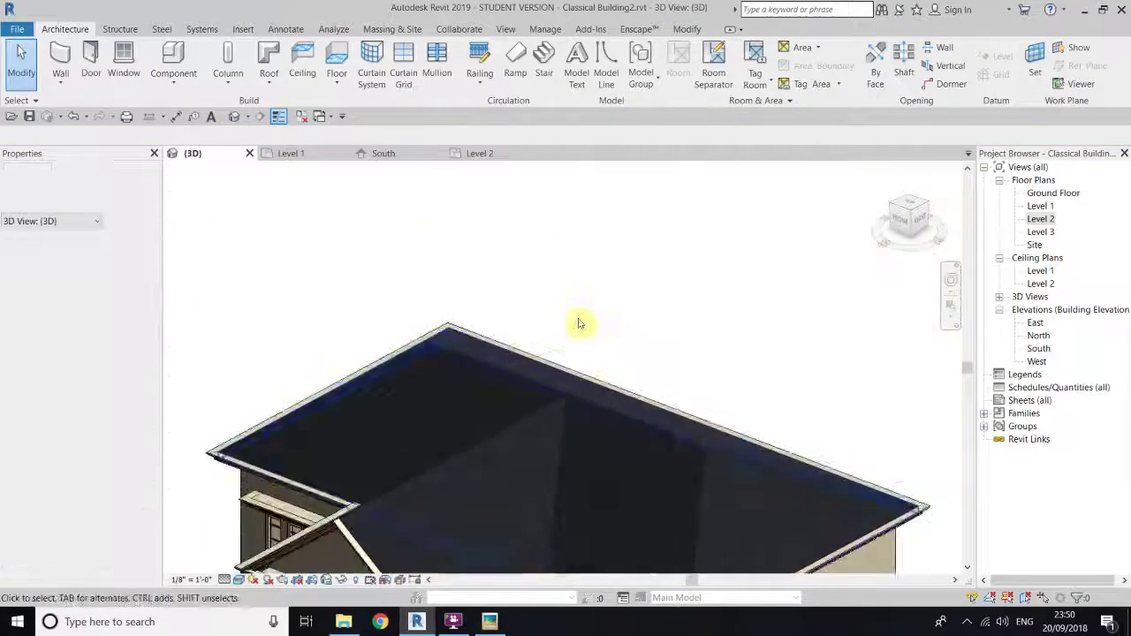
scroll(555, 397, "up", 4)
scroll(555, 396, "up", 8)
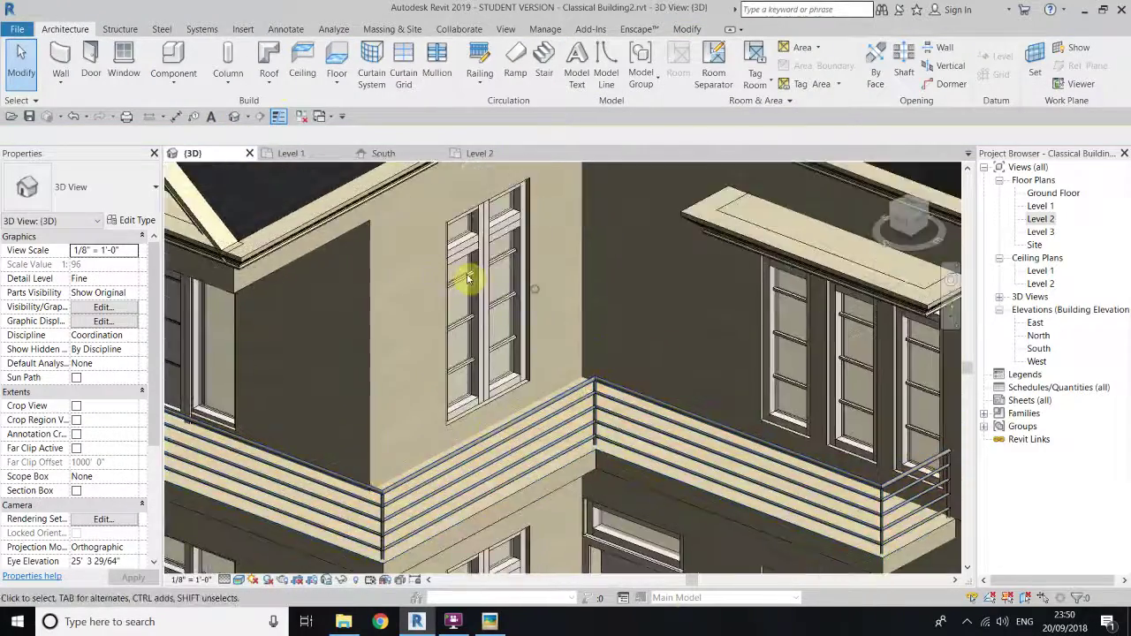
Step: Undo back to the roof's footprint sketch, set its base offset from Level 2 to 8', and finish the roof
left_click(74, 116)
middle_click_drag(563, 441, 570, 428)
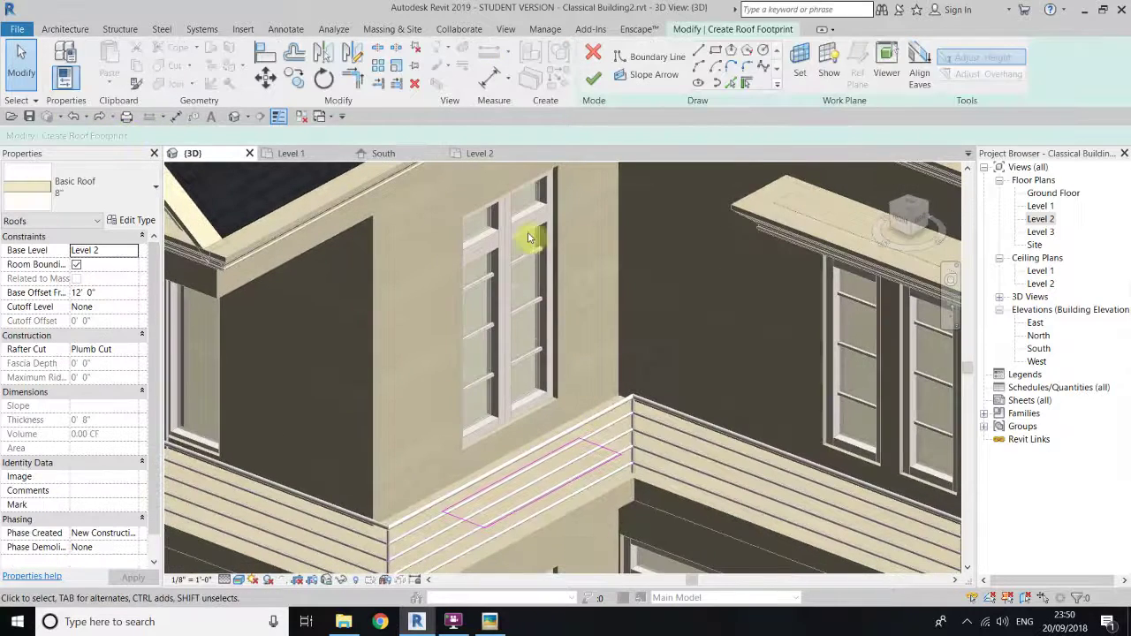
left_click(593, 78)
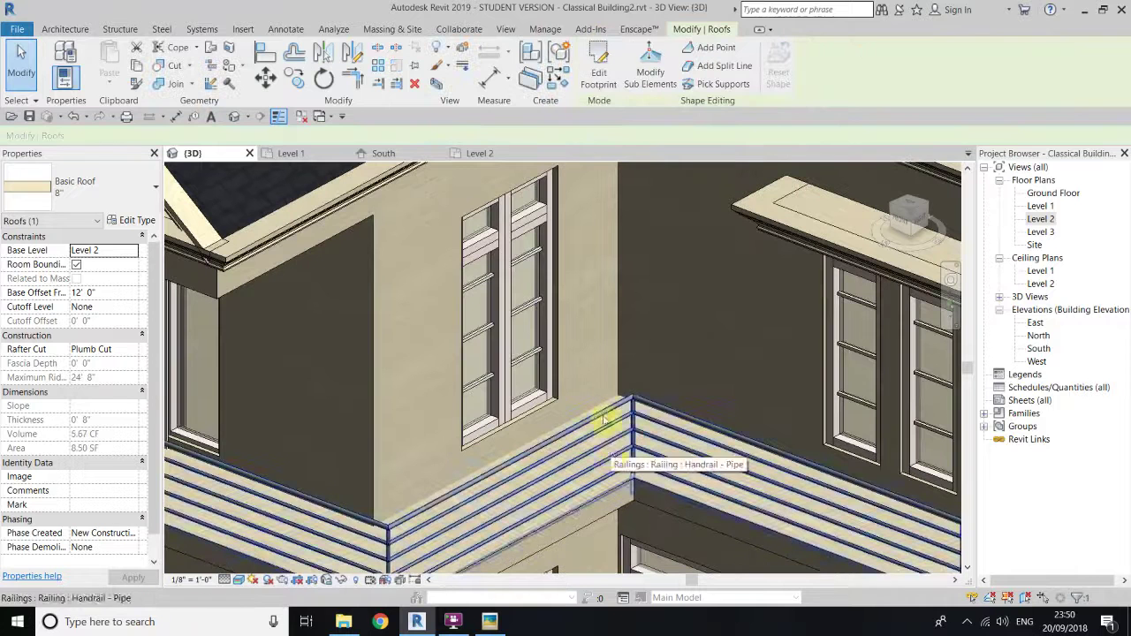
left_click(73, 116)
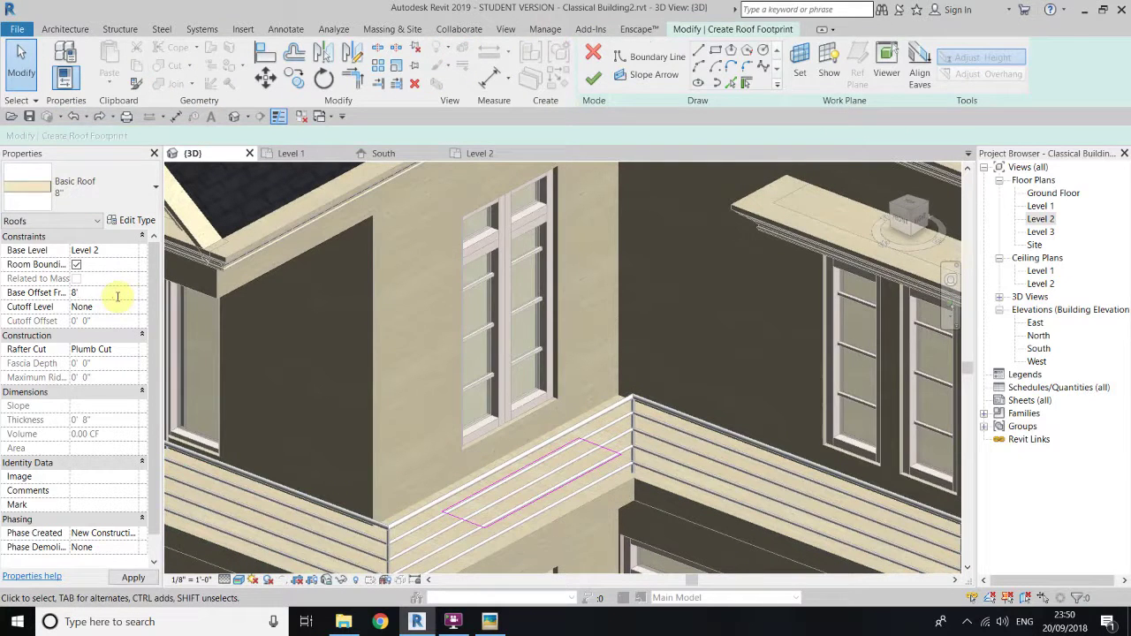
left_click(594, 78)
scroll(607, 270, "up", 5)
key("Escape")
left_click(498, 453)
left_click(629, 284)
left_click(585, 355)
left_click(712, 263)
Step: In a wireframe East elevation, raise the new flat roof so its underside aligns with the top of the double window
double_click(1039, 323)
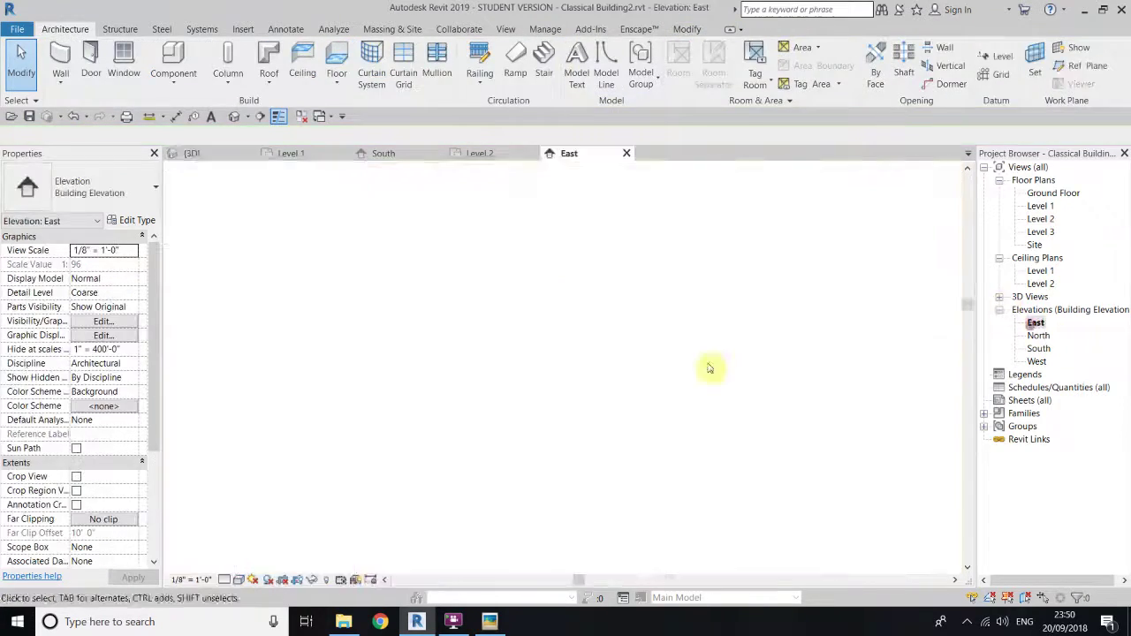
left_click(242, 580)
left_click(260, 492)
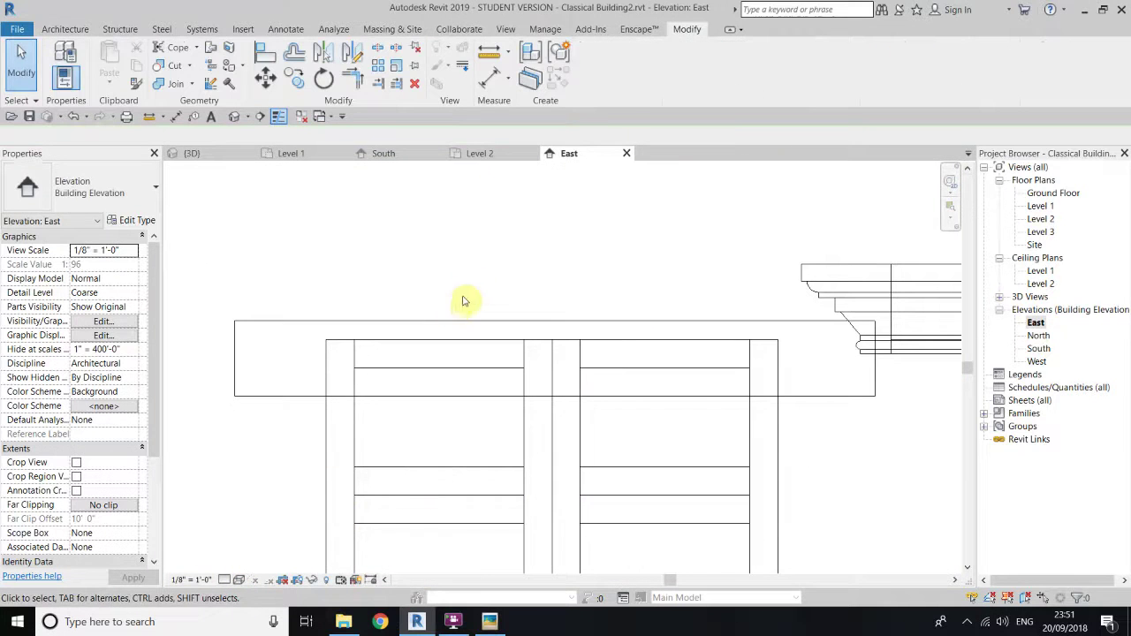
left_click(428, 392)
right_click(429, 241)
left_click(454, 254)
right_click(472, 230)
left_click(485, 243)
Step: In the 3D view, add a fascia along the front and end edges of the flat canopy above the double window
left_click(234, 116)
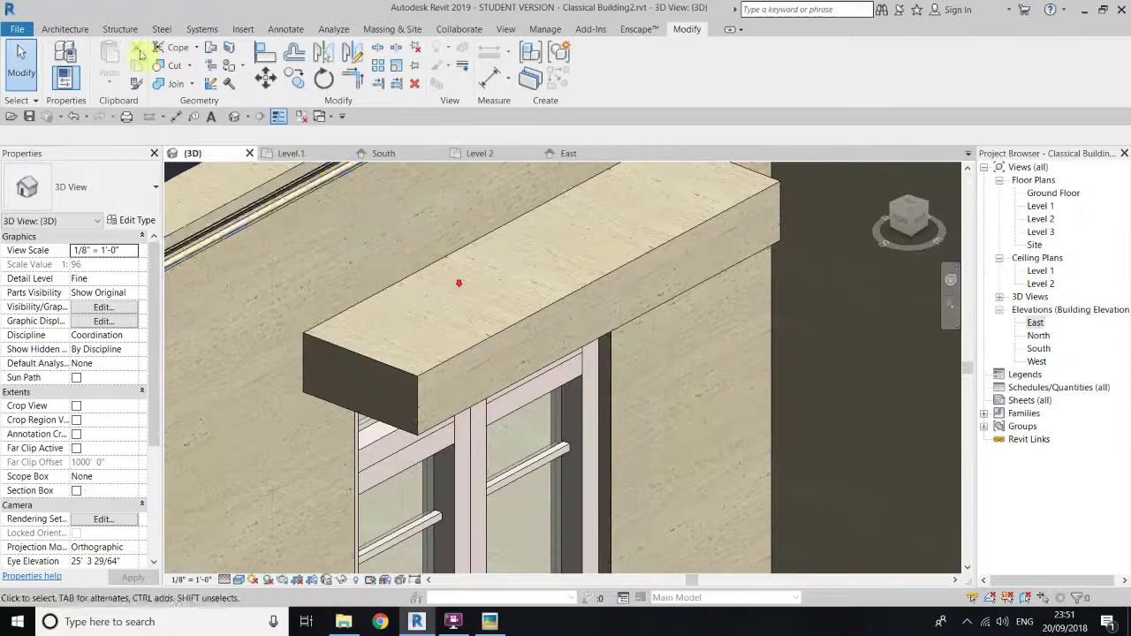
left_click(65, 28)
left_click(74, 85)
left_click(268, 84)
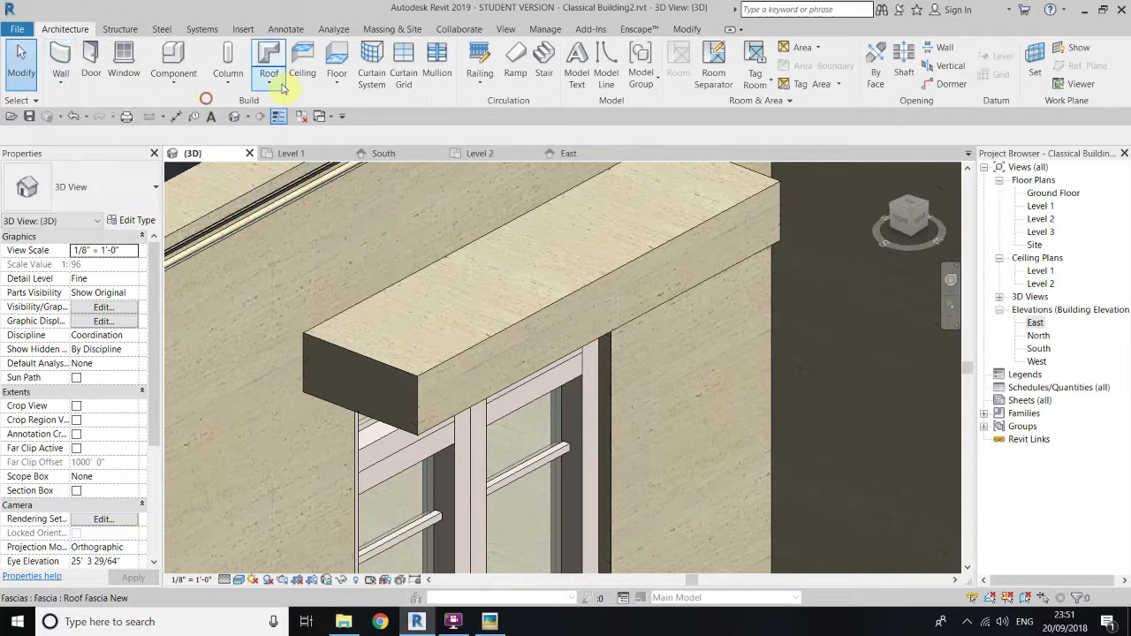
left_click(314, 223)
left_click(380, 360)
key("Escape")
key("Escape")
scroll(458, 366, "down", 1)
left_click(269, 83)
left_click(313, 230)
left_click(482, 340)
left_click(689, 188)
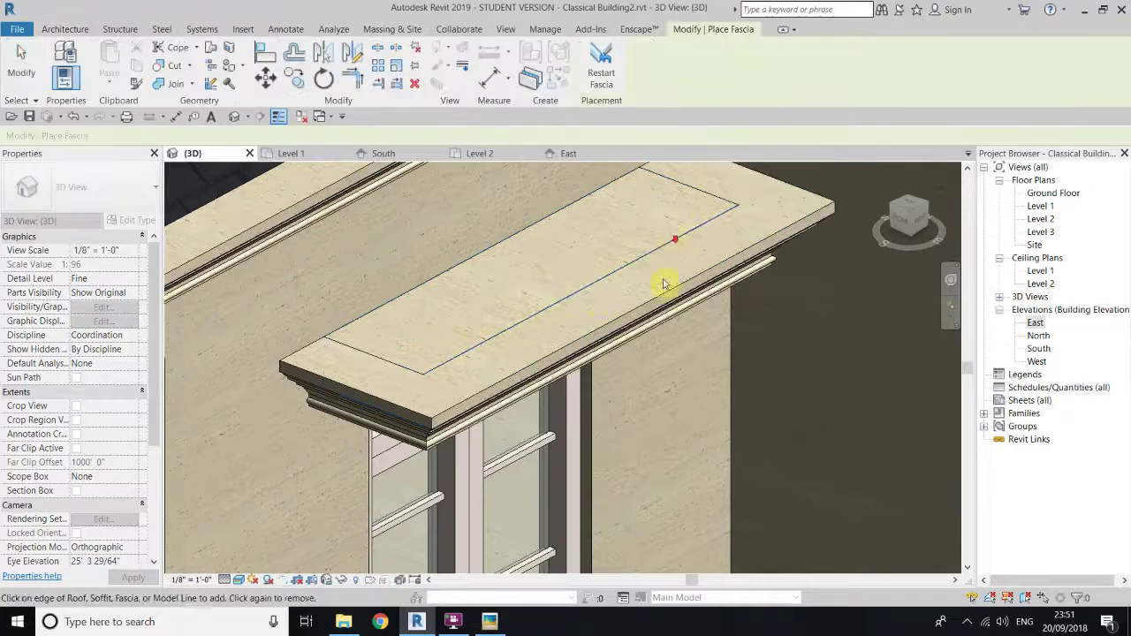
scroll(665, 288, "down", 2)
right_click(557, 263)
left_click(565, 276)
right_click(567, 277)
left_click(574, 287)
Step: On Level 2, sketch a rectangular roof footprint about 5'-3" long against the wall at the double window on the building's opposite side
scroll(415, 282, "down", 3)
middle_click_drag(389, 280, 479, 280, "shift")
scroll(552, 284, "up", 2)
scroll(553, 285, "down", 2)
double_click(1040, 218)
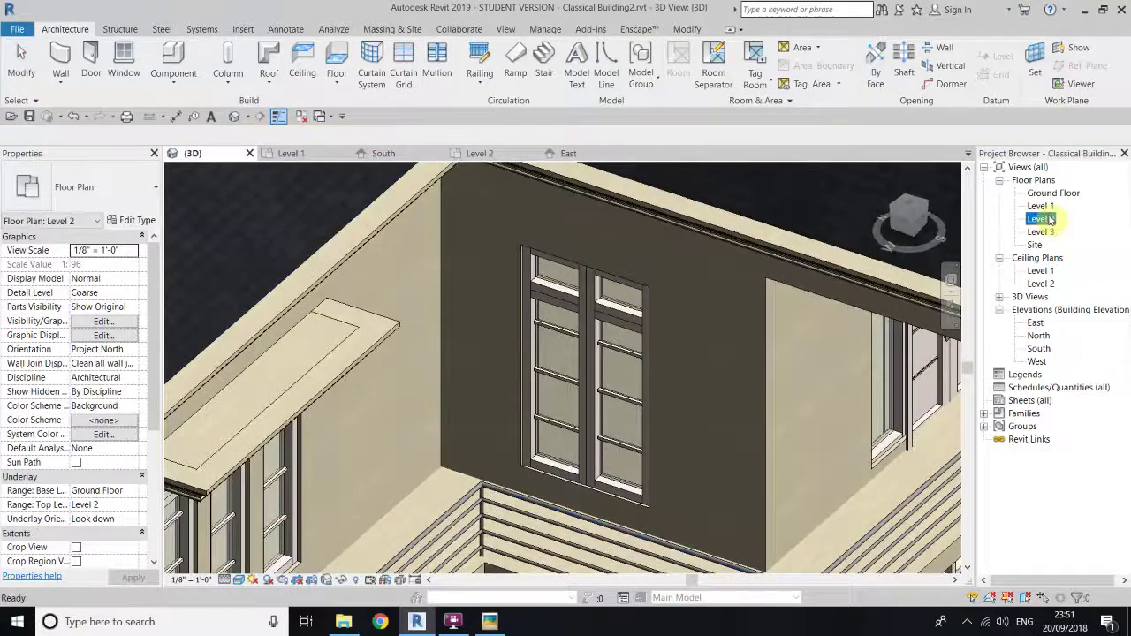
left_click(234, 115)
double_click(1042, 218)
scroll(319, 194, "up", 3)
left_click(269, 78)
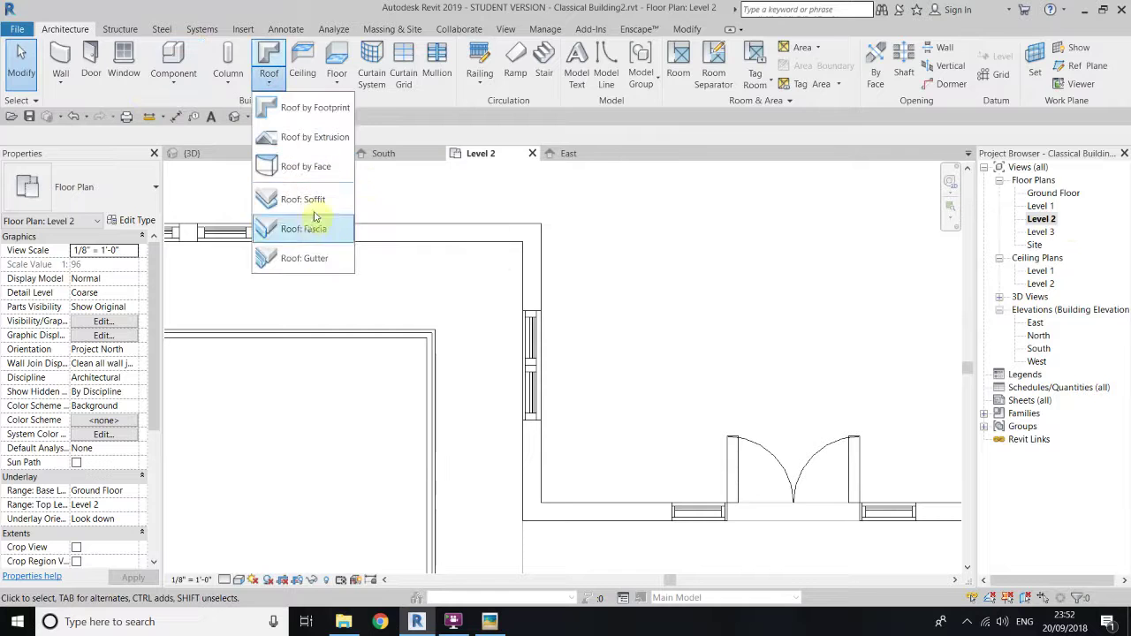
left_click(292, 106)
scroll(606, 319, "up", 1)
left_click(498, 283)
left_click(436, 472)
right_click(617, 265)
left_click(628, 278)
Step: Set the new footprint's depth to 1'-6" and its length to 5'
left_click(434, 317)
left_click(498, 327)
left_click(473, 246)
left_click(441, 318)
left_click(470, 246)
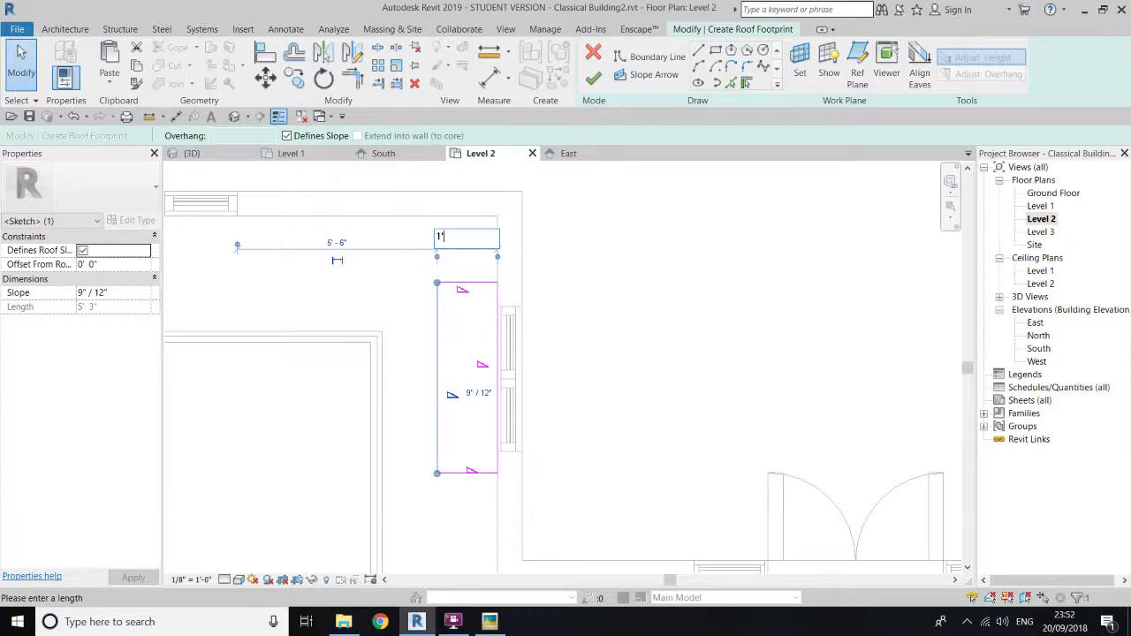
left_click(561, 325)
left_click(487, 283)
left_click(528, 384)
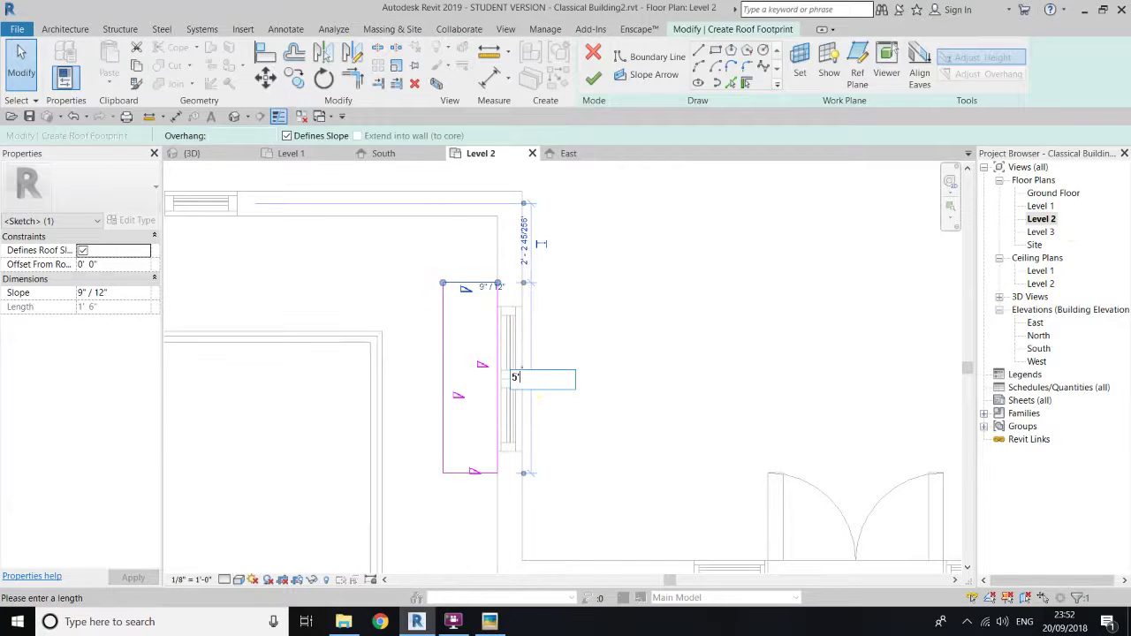
Step: Move the complete 5' footprint along the wall to centre it on its double window
mouse_move(376, 256)
left_mouse_down()
mouse_move(628, 469)
mouse_move(634, 510)
left_mouse_up()
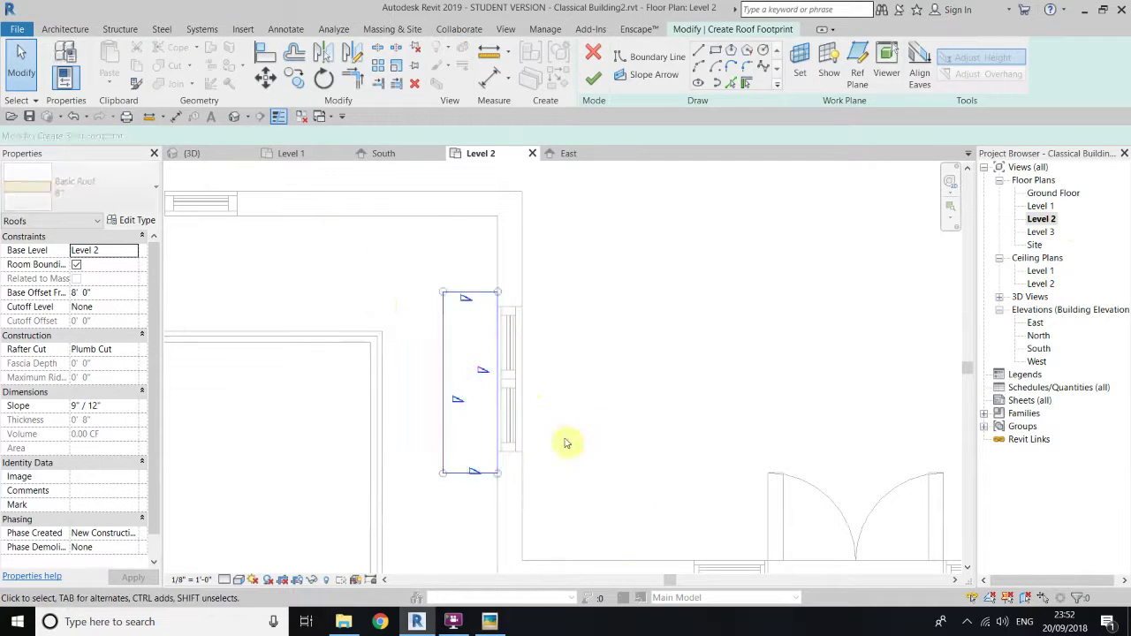
scroll(549, 432, "up", 2)
left_click(265, 77)
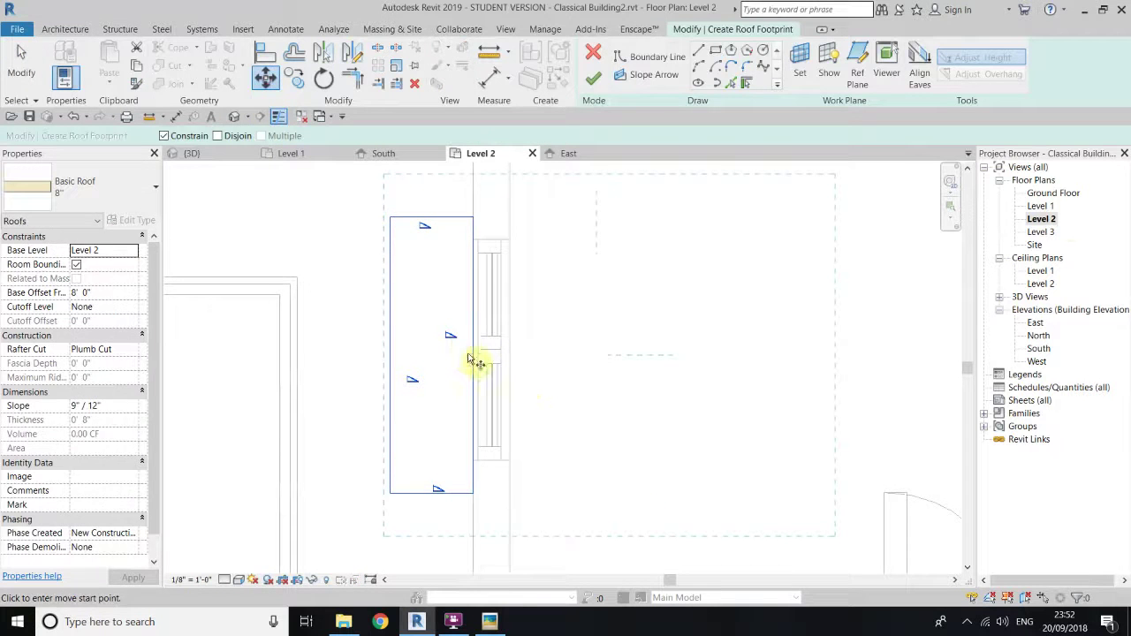
left_click(472, 348)
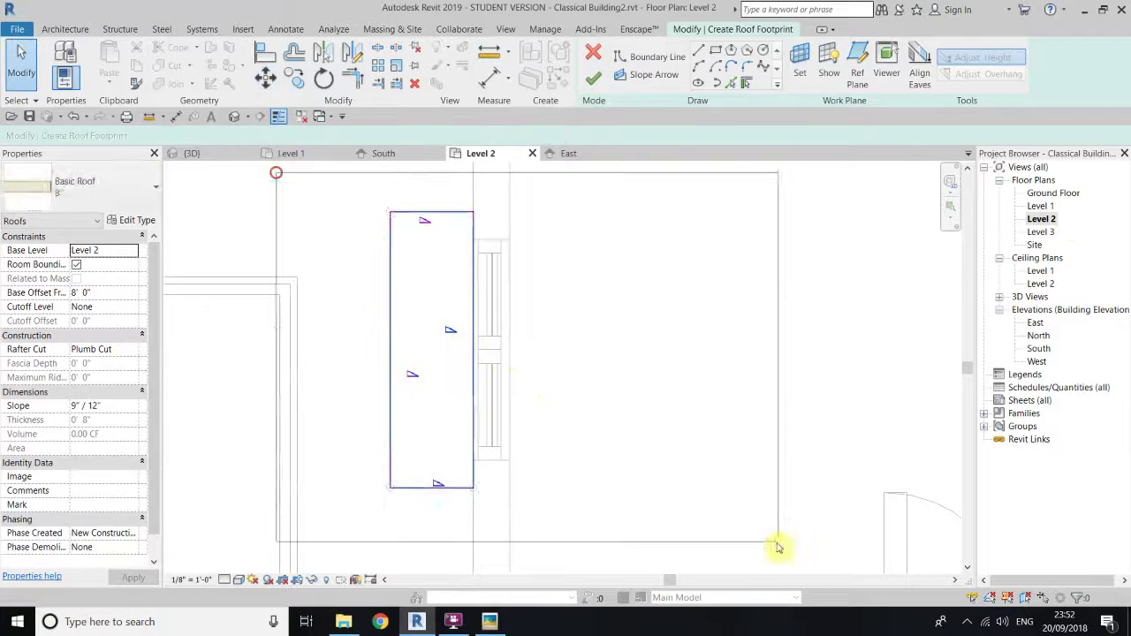
Step: Finish this second double-window roof with no slope on any of its boundary lines, and open the North elevation
left_click(206, 282)
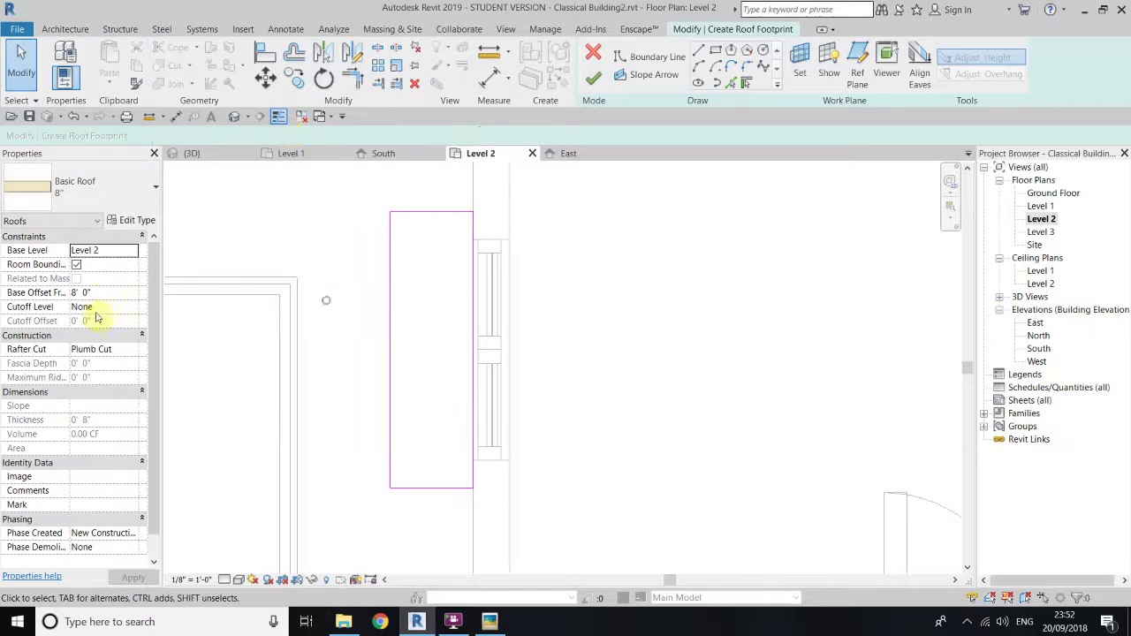
left_click(592, 82)
double_click(1040, 337)
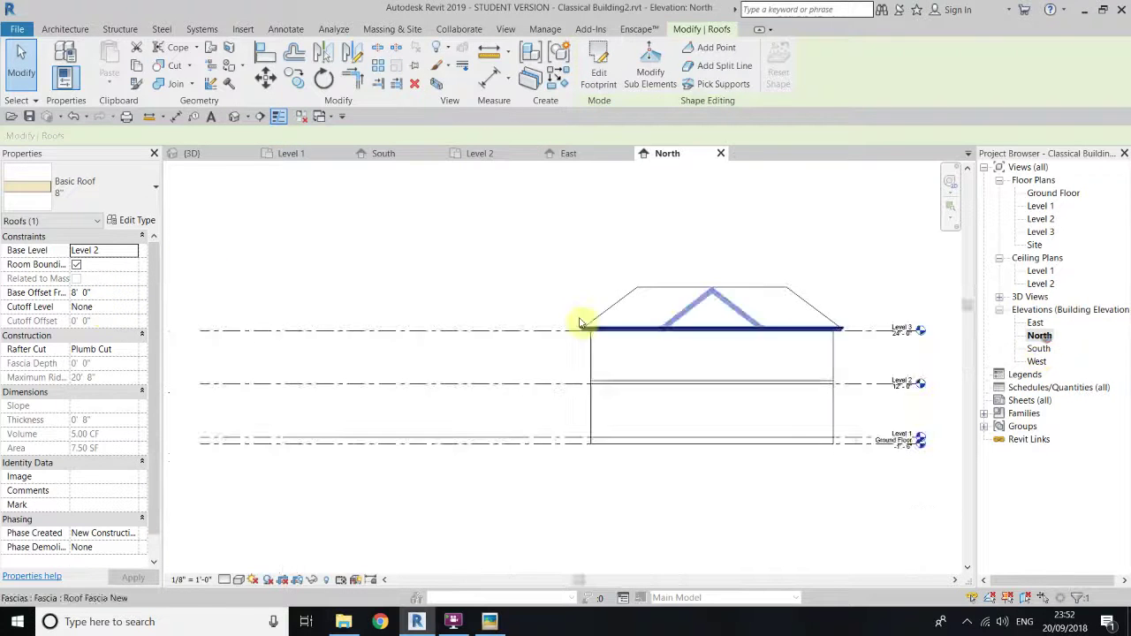
Step: In the West elevation, move the second double-window roof vertically to line up with the head of its window
double_click(1037, 362)
scroll(548, 369, "up", 6)
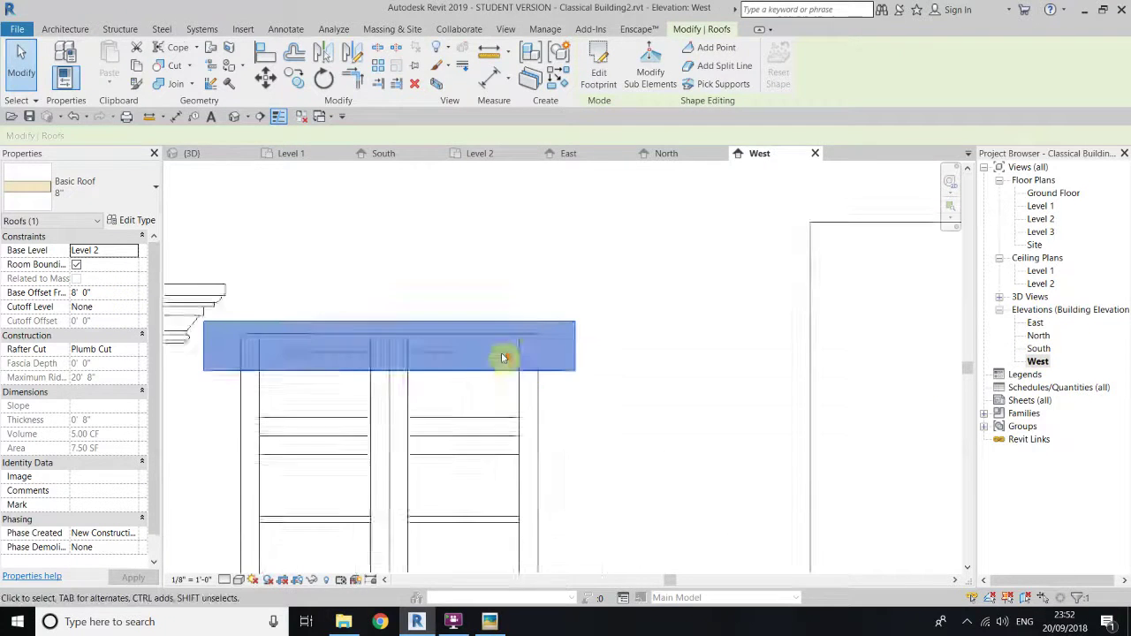
left_click(265, 78)
left_click(263, 417)
right_click(261, 391)
left_click(270, 399)
left_click(265, 78)
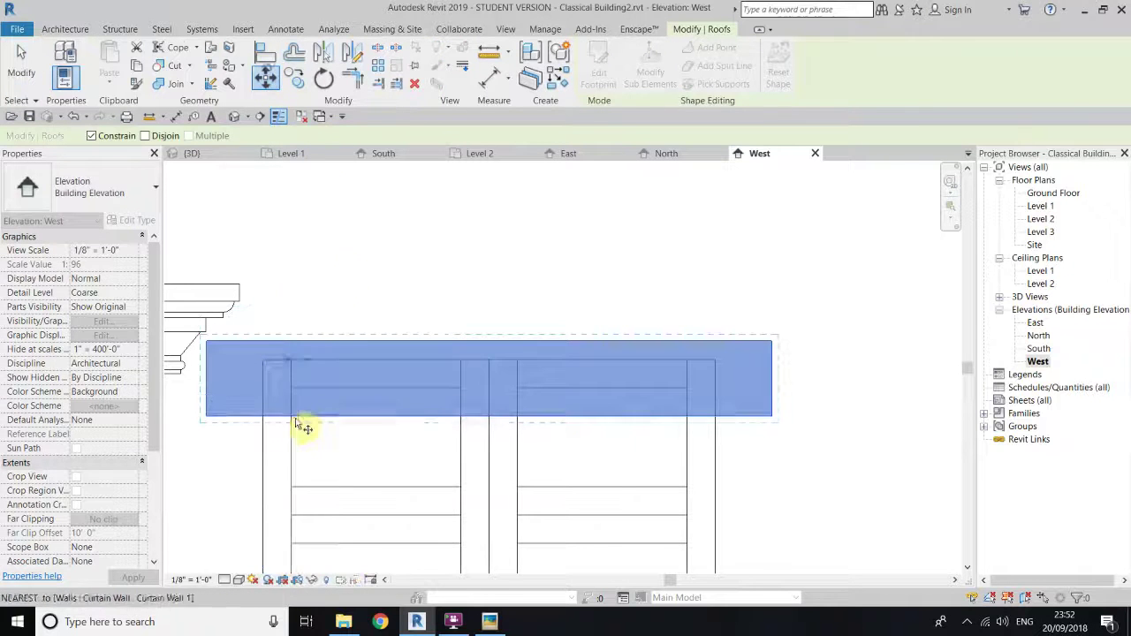
left_click(261, 398)
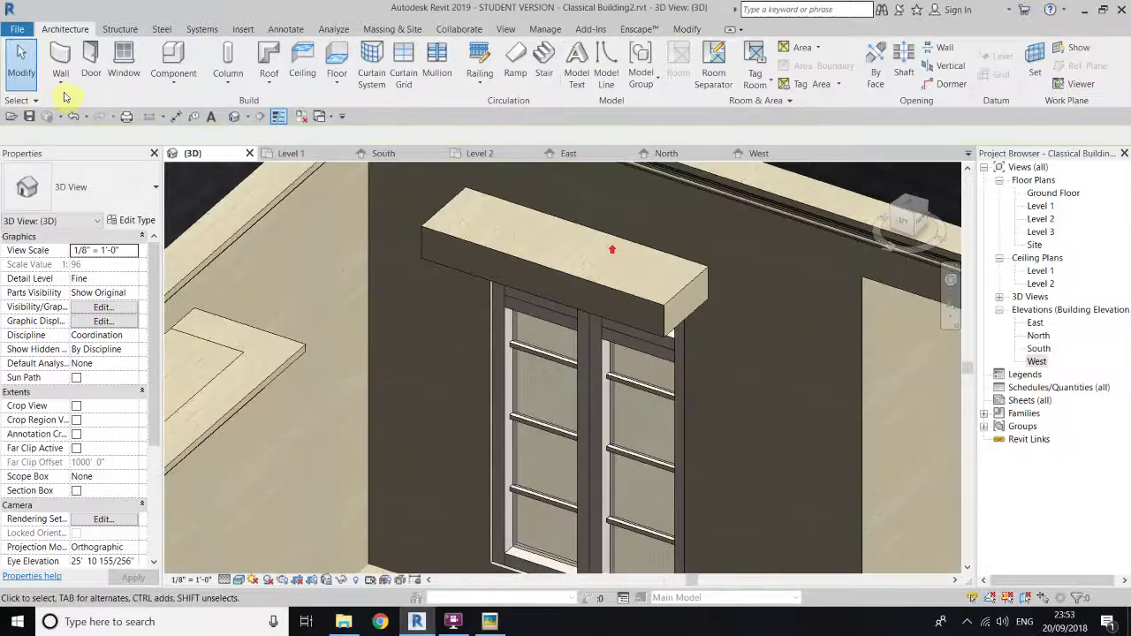
Step: In the 3D view, add a roof fascia along the three exposed edges of the second double-window roof
left_click(270, 81)
left_click(305, 227)
left_click(437, 247)
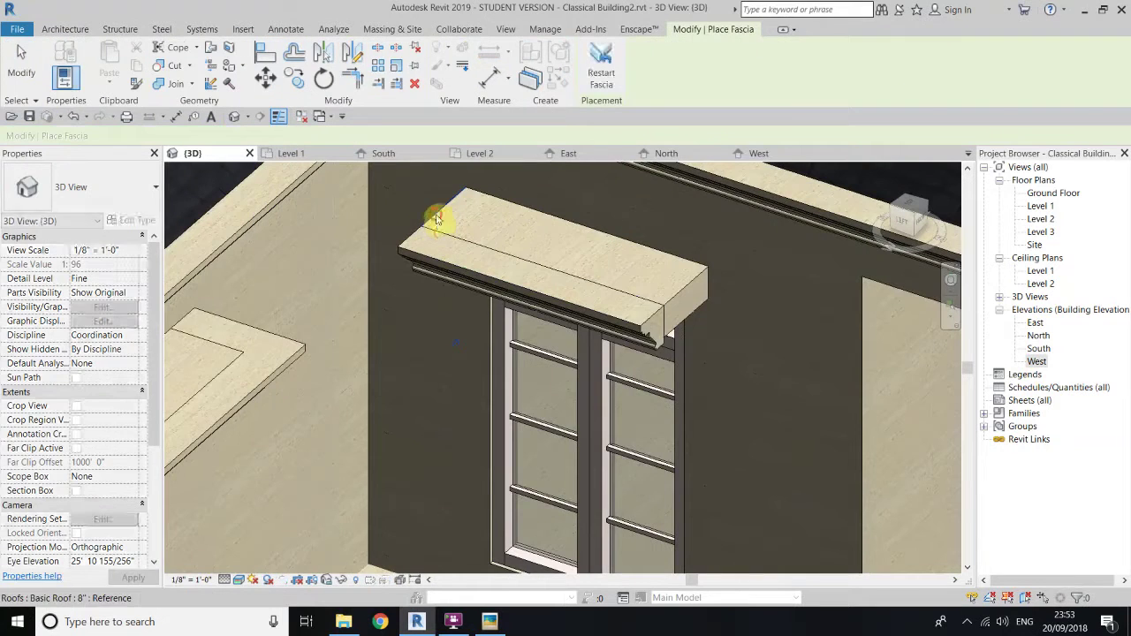
left_click(693, 286)
right_click(669, 232)
left_click(692, 239)
middle_click_drag(434, 201, 505, 345)
scroll(505, 346, "up", 3)
middle_click_drag(416, 389, 283, 265)
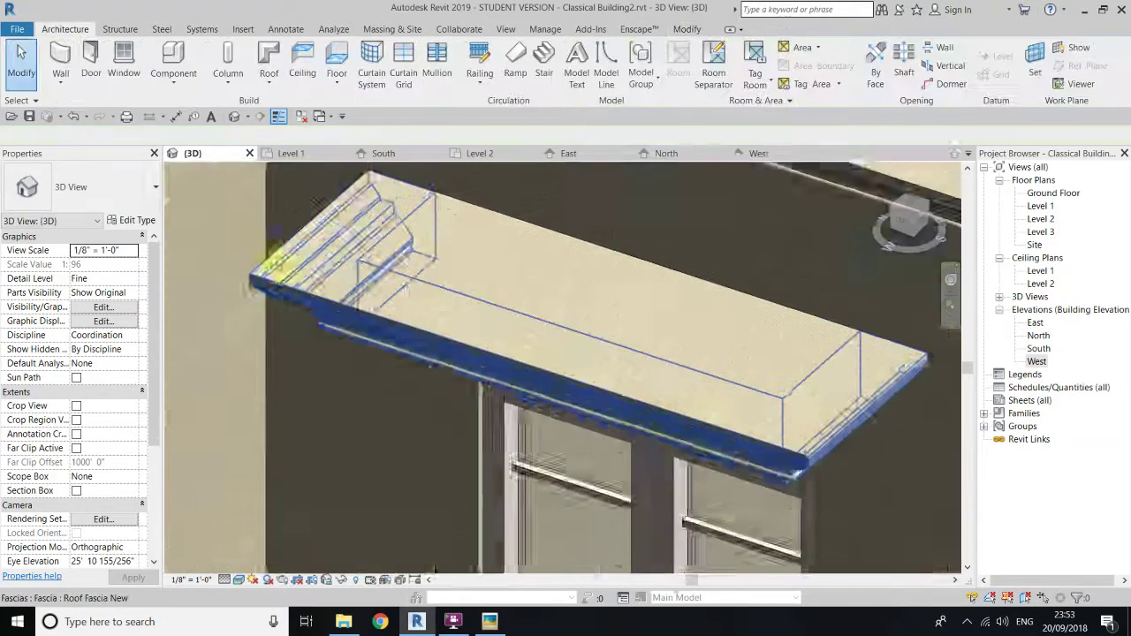
Step: Start a wall reveal at the building's front corner and duplicate its type as Reveal 2
scroll(283, 265, "down", 3)
scroll(501, 319, "down", 5)
scroll(397, 366, "up", 3)
middle_click_drag(400, 363, 500, 295)
scroll(530, 434, "down", 3)
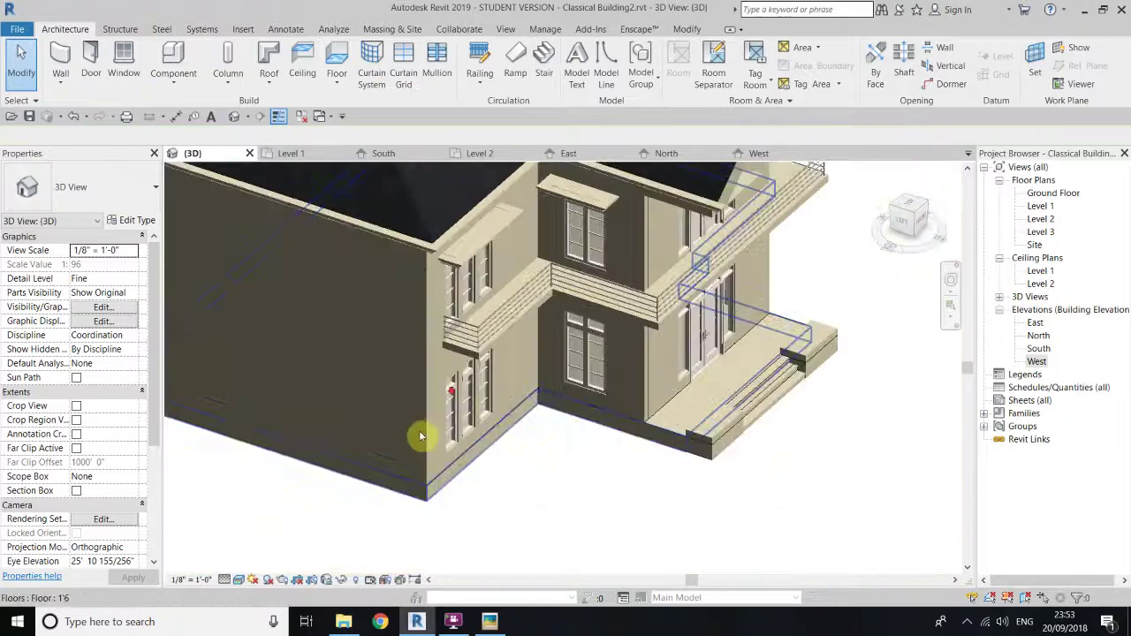
middle_click_drag(469, 475, 409, 434, "shift")
scroll(424, 259, "up", 4)
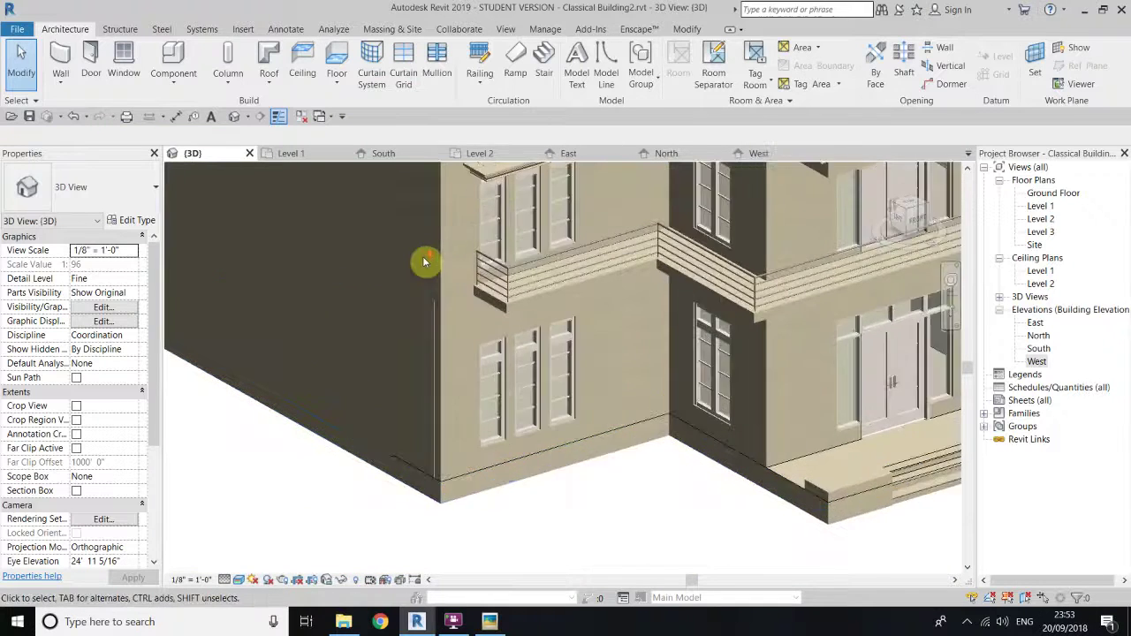
left_click(59, 81)
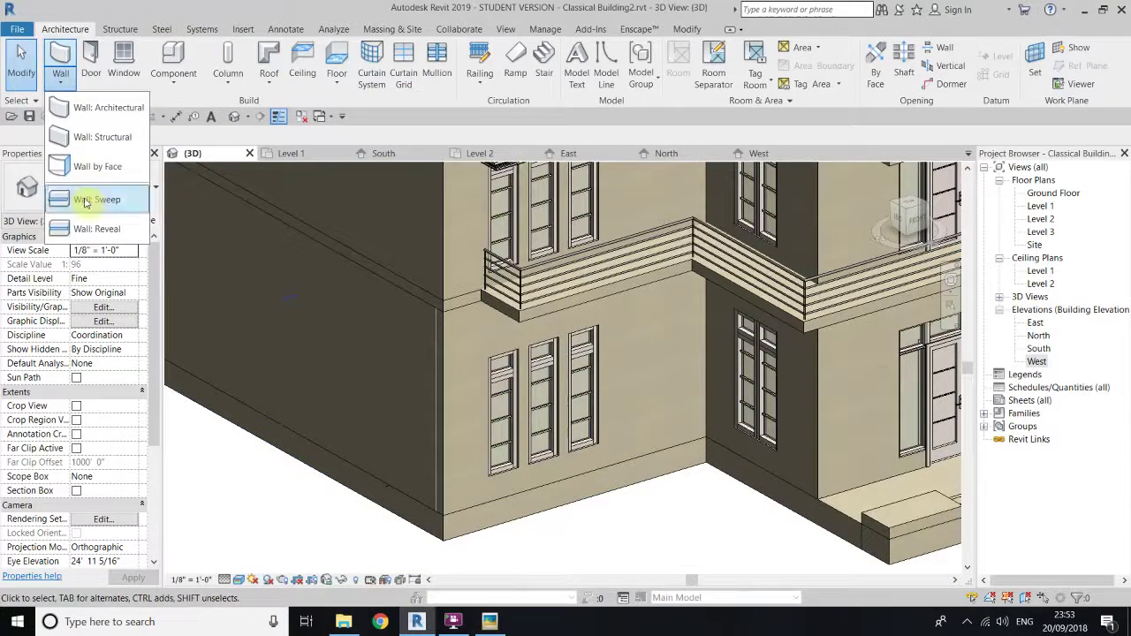
left_click(97, 230)
left_click(142, 220)
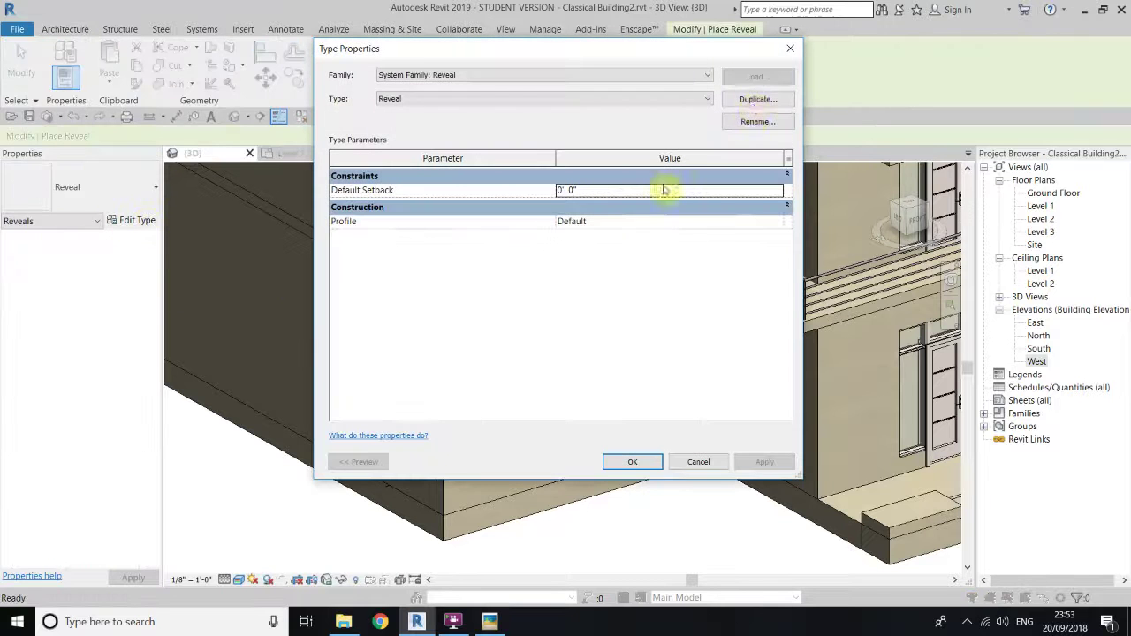
left_click(753, 101)
left_click(561, 340)
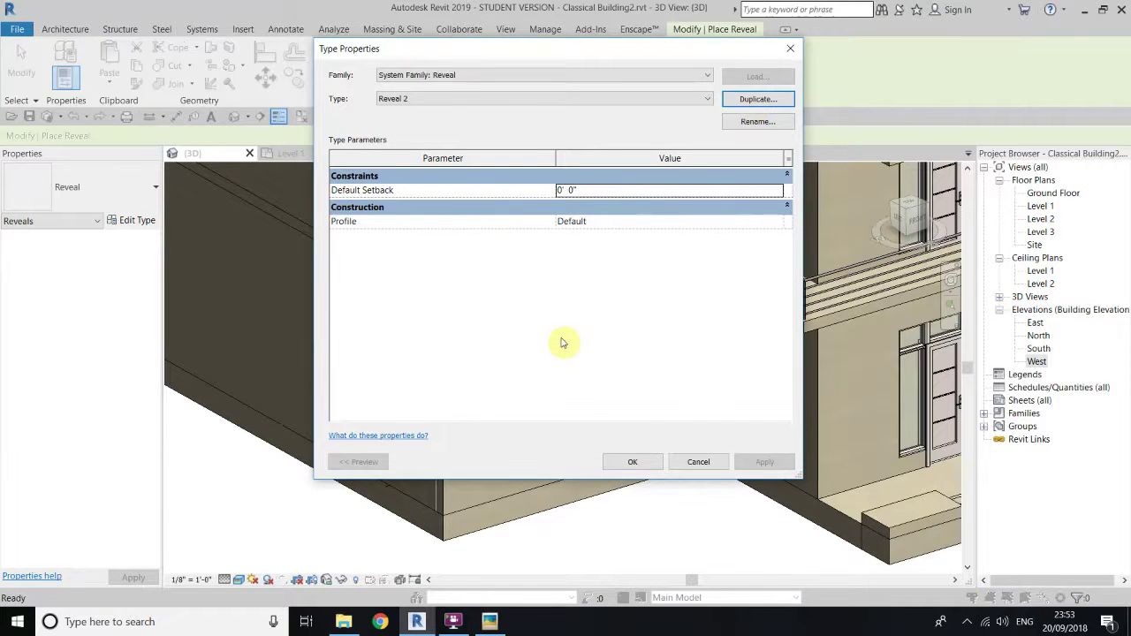
Step: Set the Reveal 2 profile to Reveal-Brick Course : 1 Brick
left_click(778, 224)
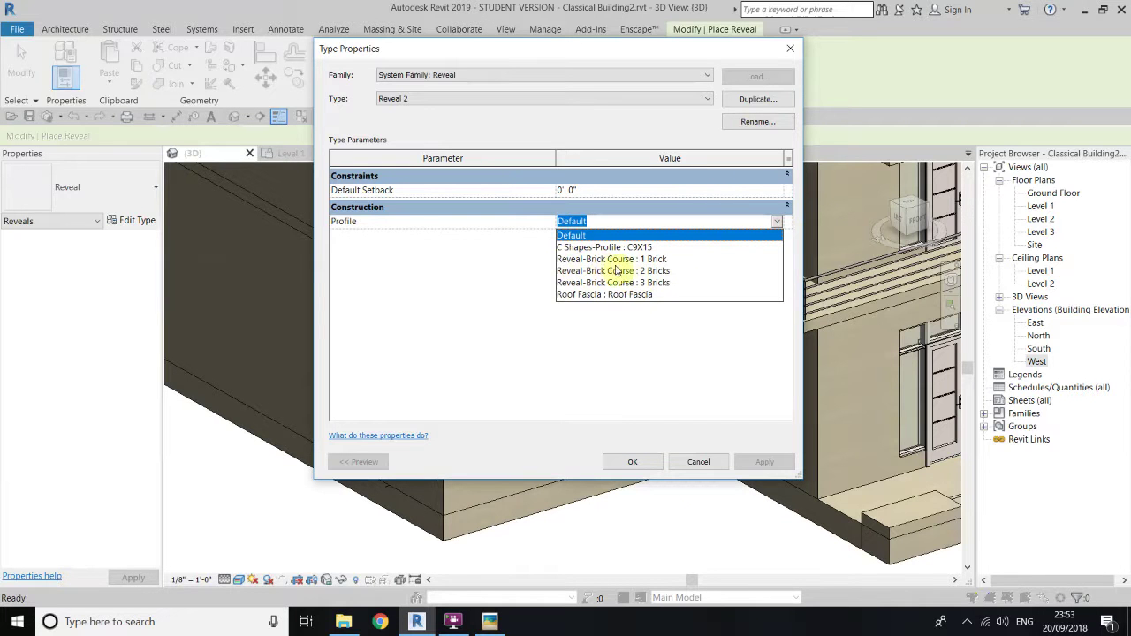
left_click(657, 260)
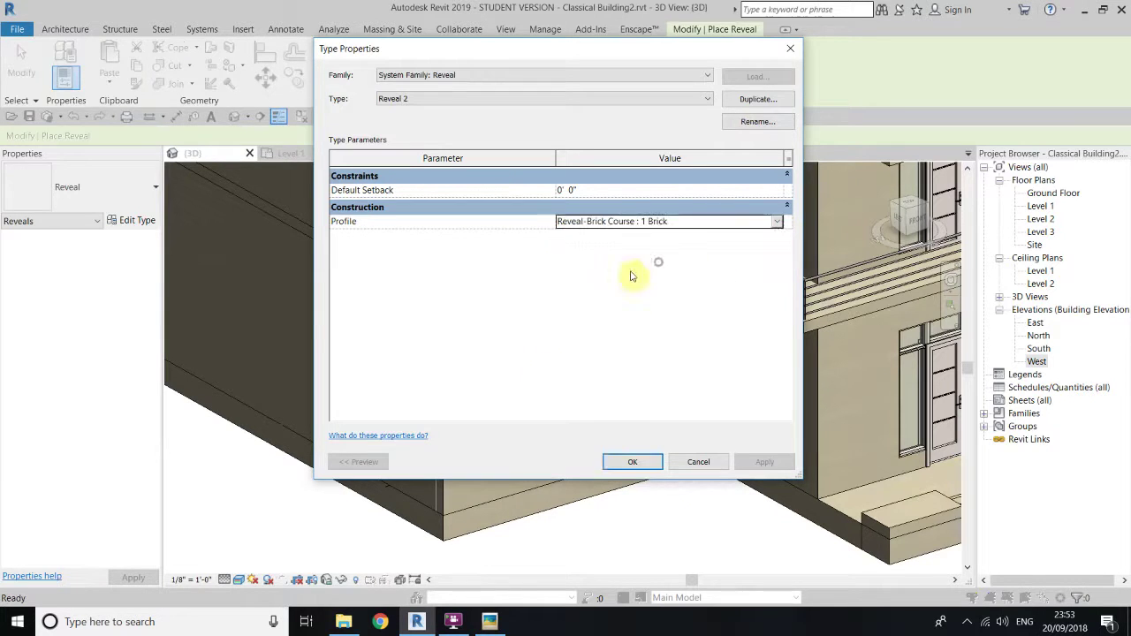
left_click(629, 462)
Step: Place a continuous horizontal reveal around the exterior walls just below the ground-floor windows, about 11" above Level 1
scroll(473, 490, "up", 5)
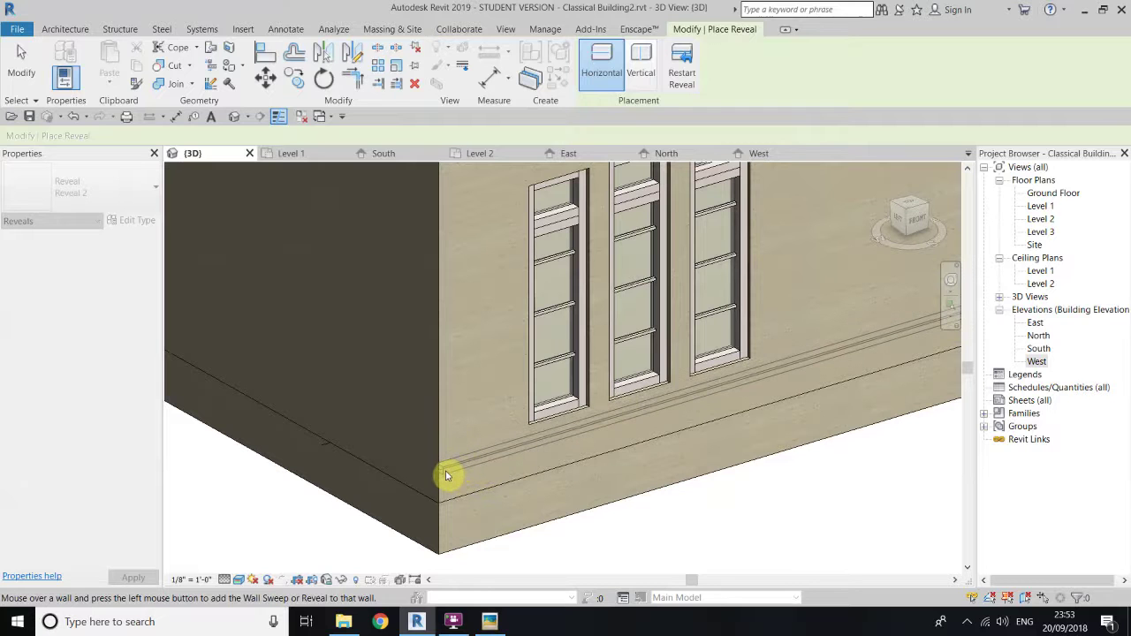
left_click(447, 476)
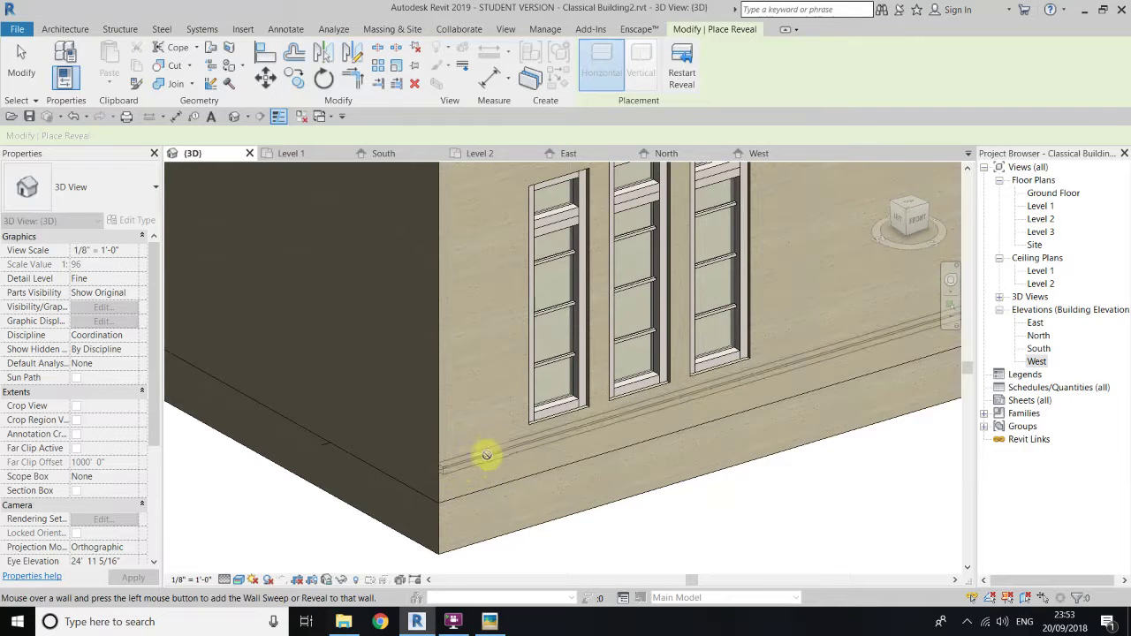
scroll(389, 457, "up", 2)
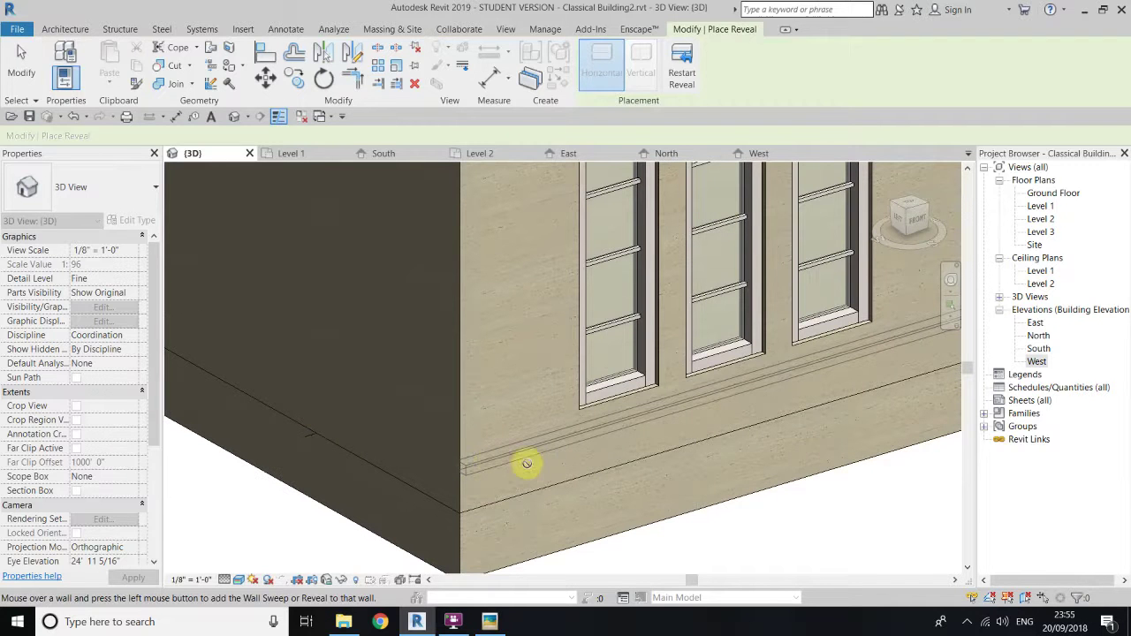
middle_click_drag(431, 466, 593, 498, "shift")
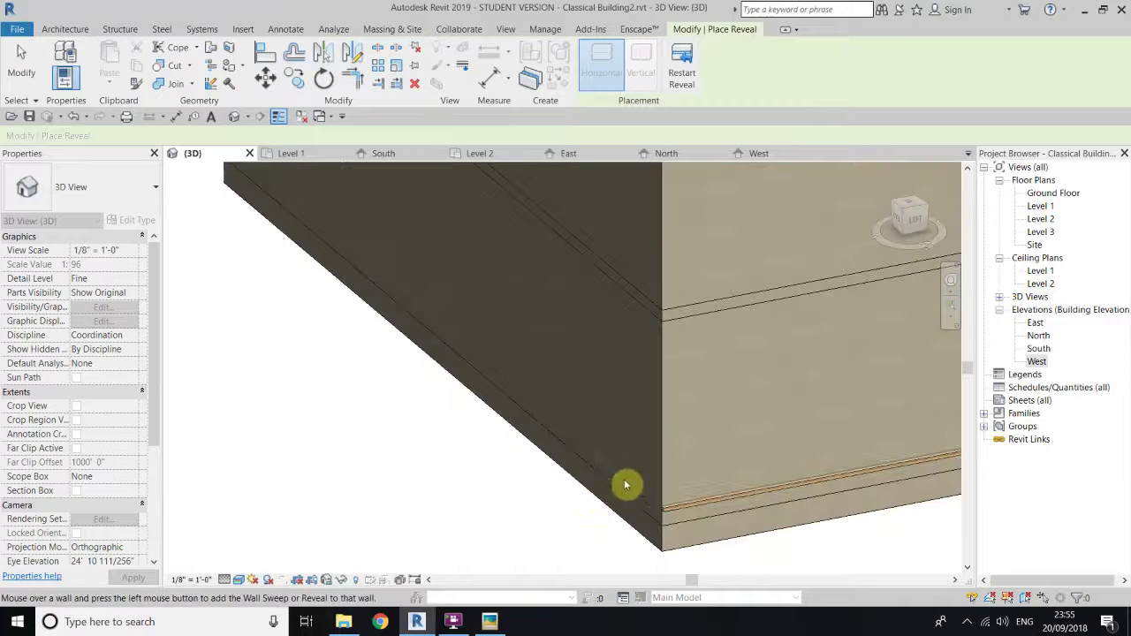
middle_click_drag(385, 467, 616, 477, "shift")
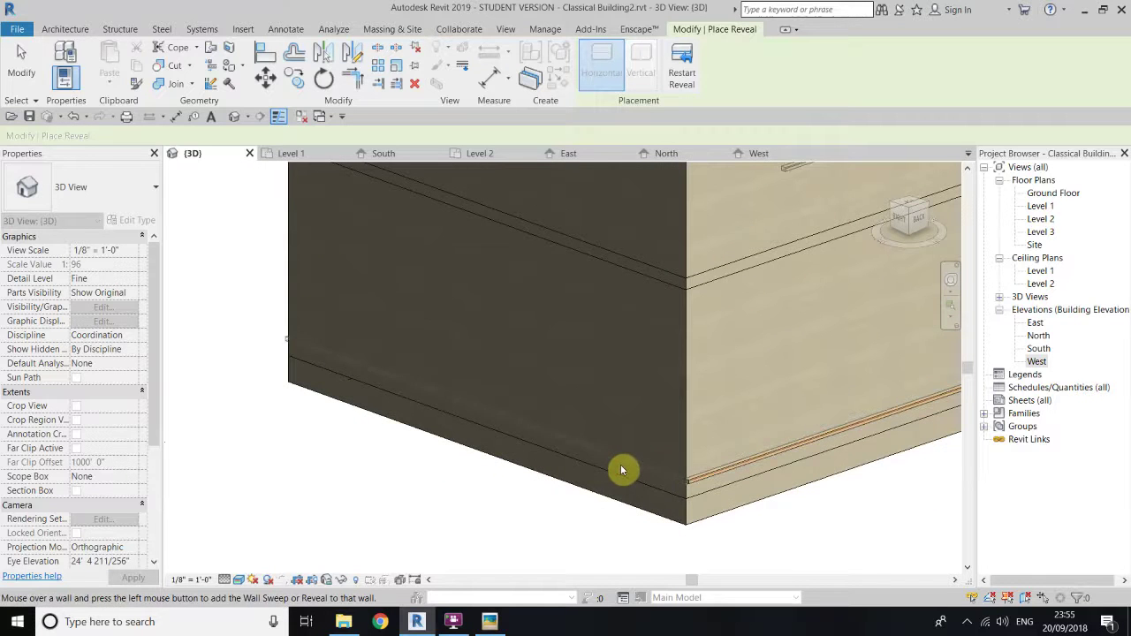
middle_click_drag(392, 445, 704, 447, "shift")
middle_click_drag(265, 457, 555, 468, "shift")
left_click(579, 269)
right_click(621, 440)
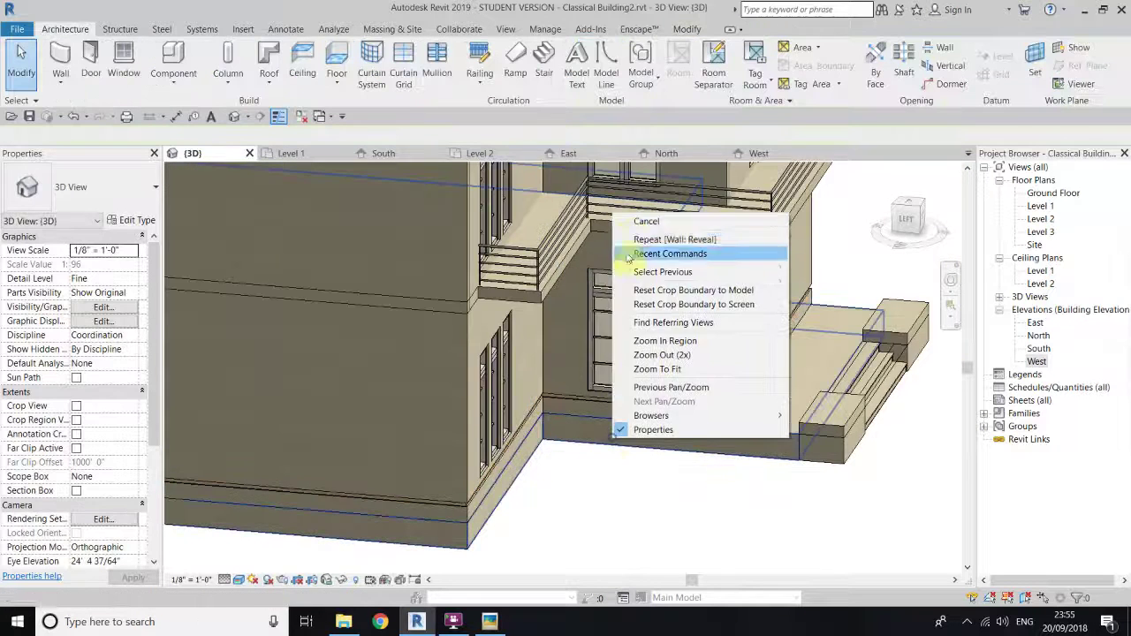
left_click(631, 221)
scroll(467, 535, "up", 4)
scroll(573, 465, "down", 3)
scroll(608, 425, "up", 2)
middle_click_drag(610, 423, 616, 510)
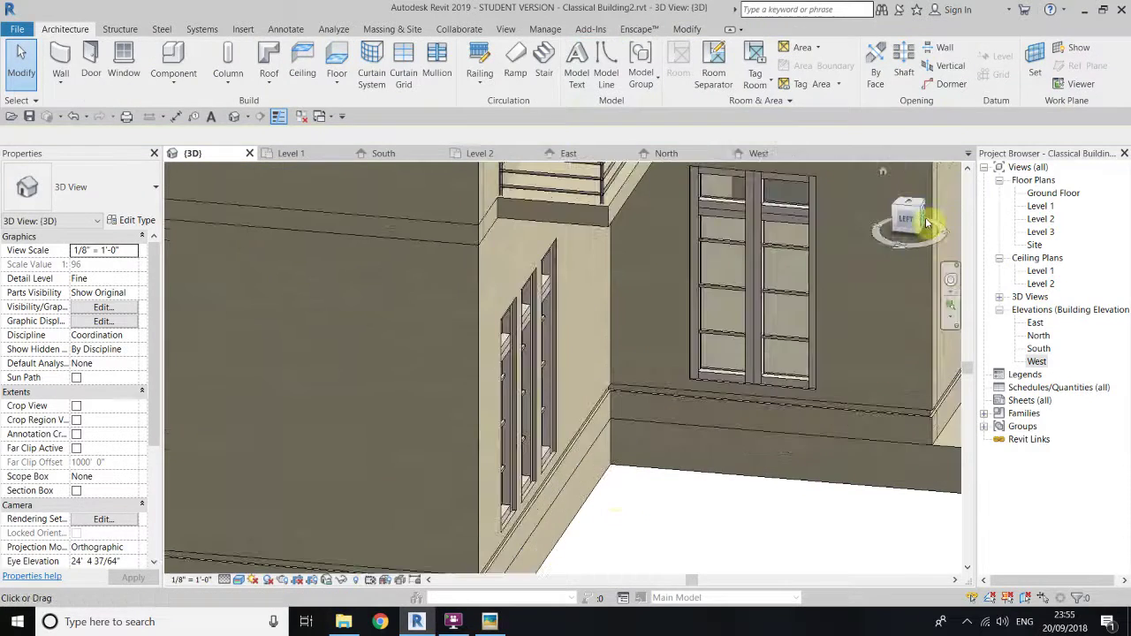
Step: Turn the 3D view to the front and select the reveal along the base of the walls
left_click(925, 221)
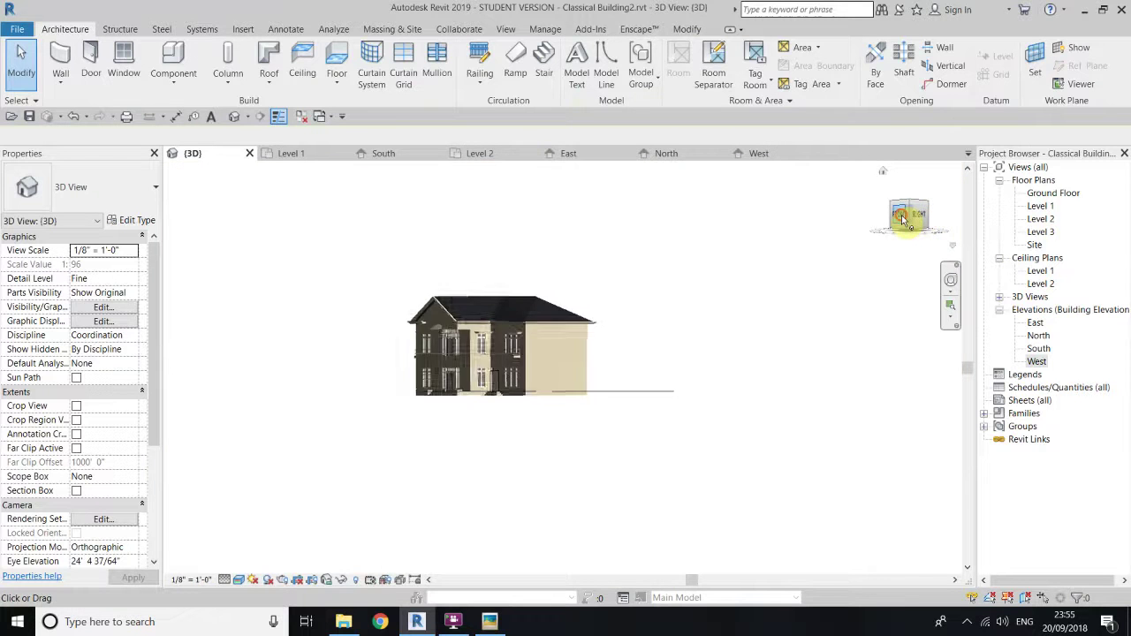
middle_click_drag(239, 508, 547, 454)
scroll(563, 394, "down", 1)
scroll(560, 396, "up", 5)
scroll(283, 442, "up", 2)
left_click(314, 430)
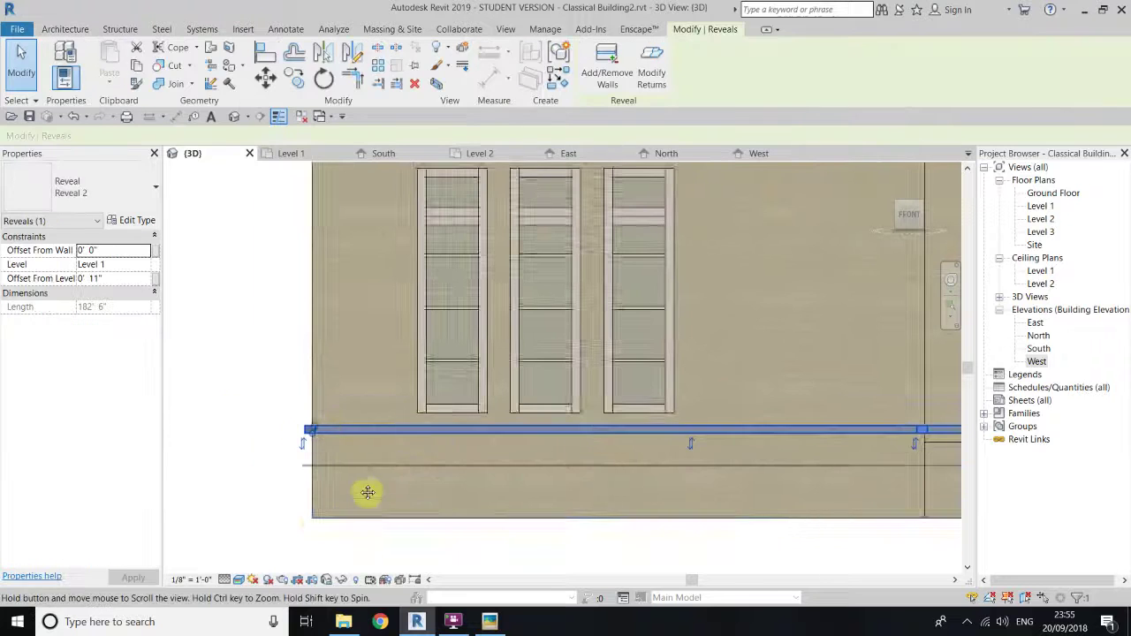
scroll(277, 513, "up", 2)
scroll(175, 408, "up", 2)
left_click(174, 408)
left_click(283, 468)
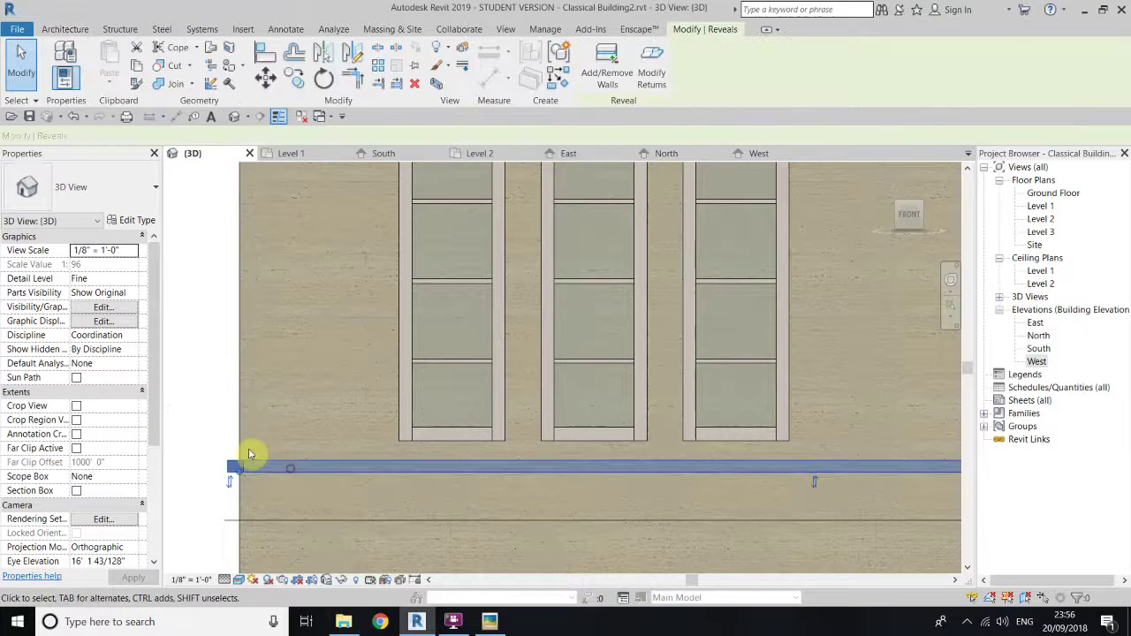
scroll(504, 492, "down", 5)
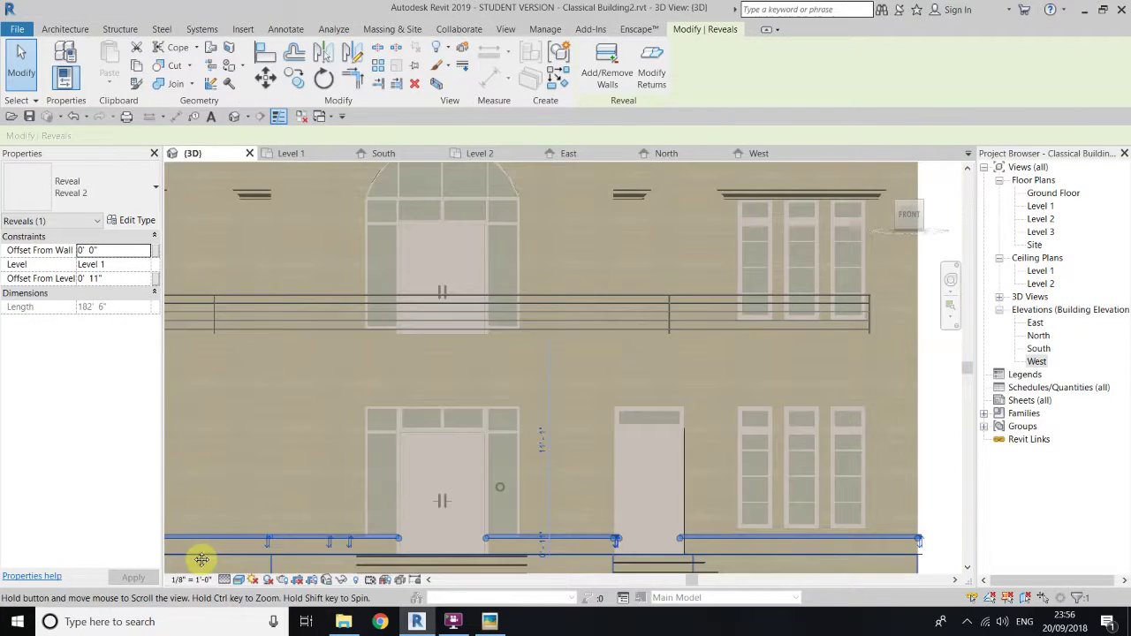
scroll(479, 455, "up", 4)
scroll(276, 435, "up", 4)
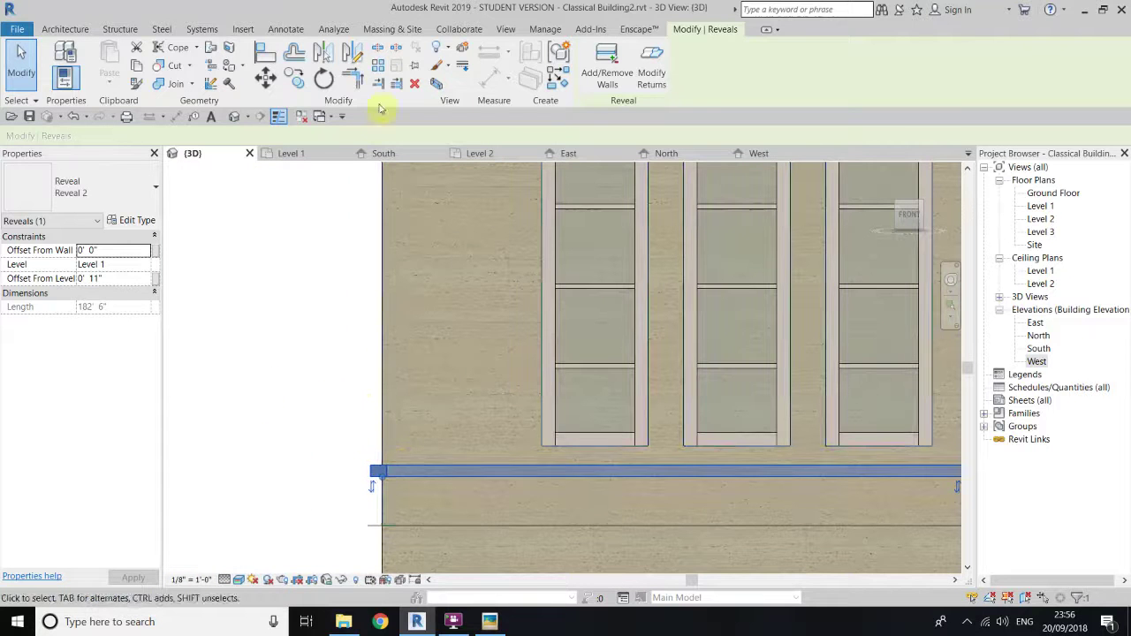
Step: Array the reveal as a group from the floor line up to just below the roof cornice, using the Last spacing option
left_click(378, 70)
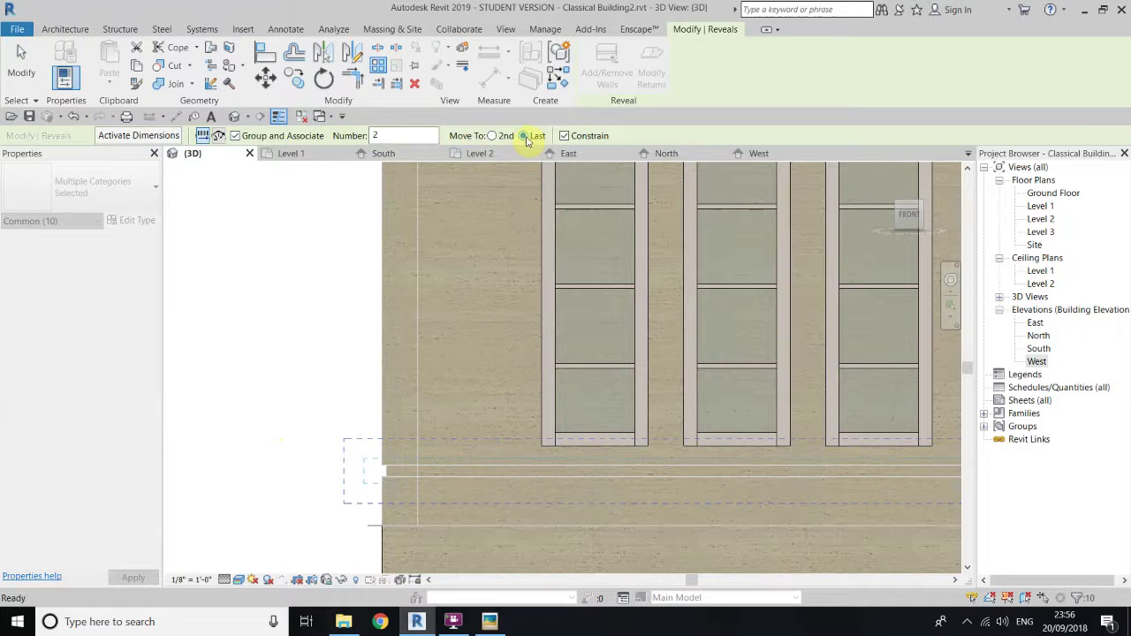
scroll(484, 207, "down", 1)
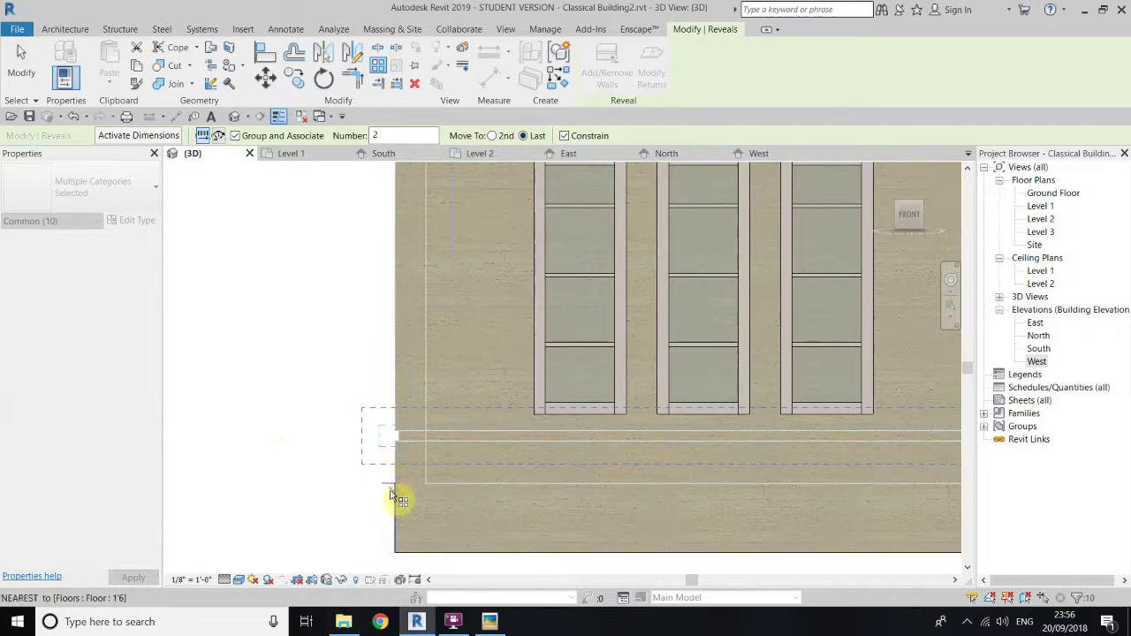
left_click(393, 484)
scroll(406, 407, "down", 4)
middle_click_drag(402, 262, 404, 395)
middle_click_drag(432, 265, 408, 460)
scroll(390, 348, "up", 3)
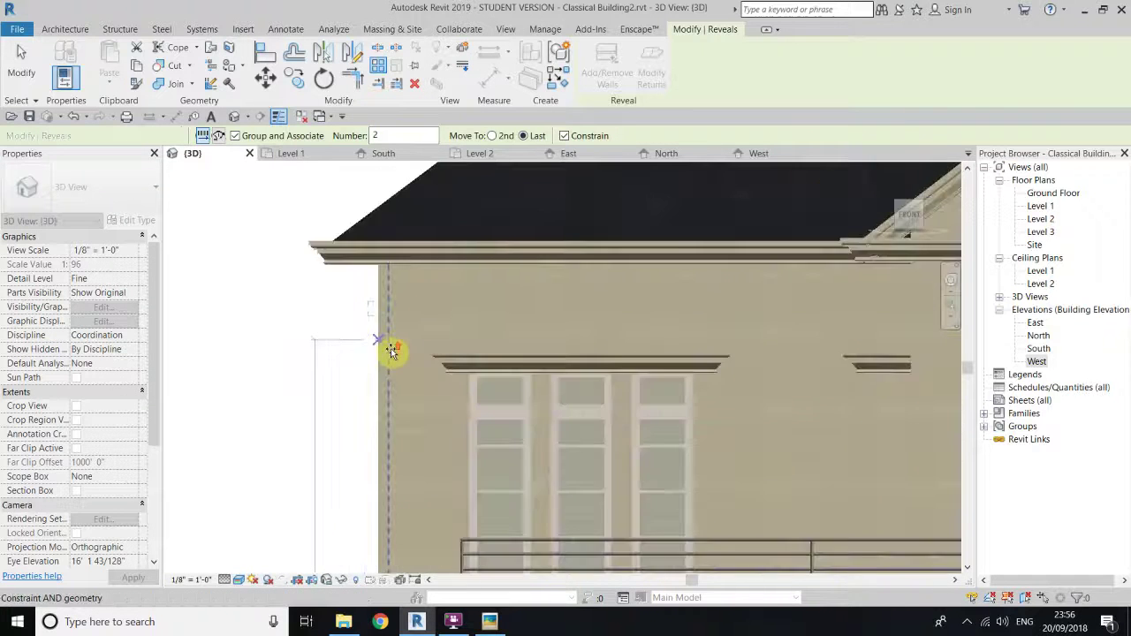
left_click(378, 309)
scroll(387, 305, "down", 4)
middle_click_drag(332, 371, 387, 313)
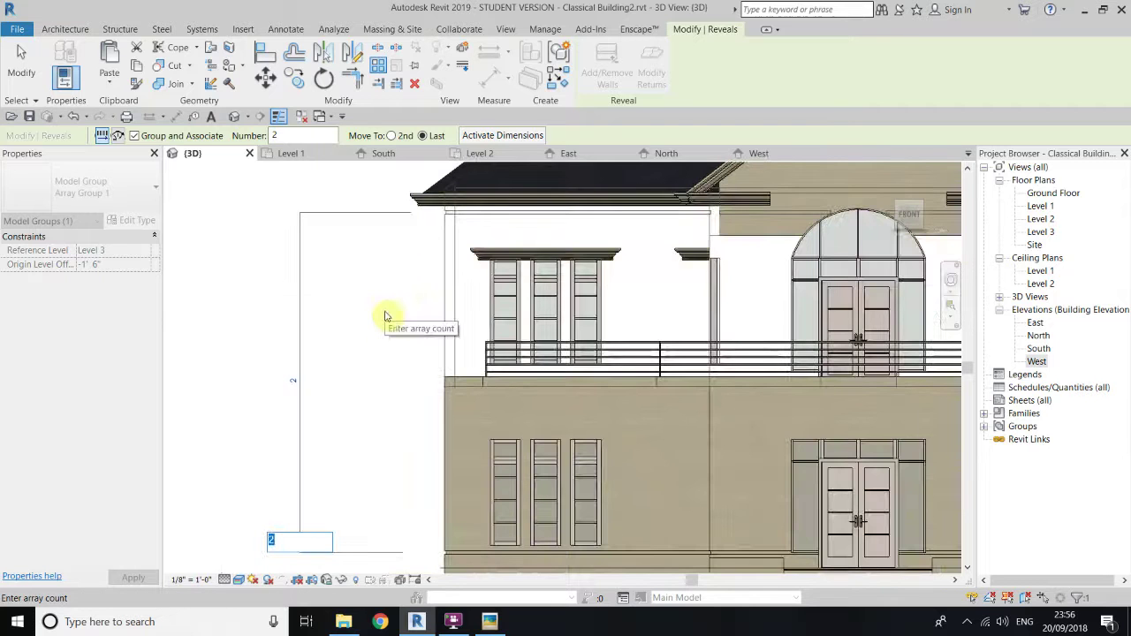
Step: Raise the reveal array's count to cover the full wall height, and delete the elements that cannot be created
middle_click_drag(345, 388, 414, 230)
scroll(333, 372, "up", 4)
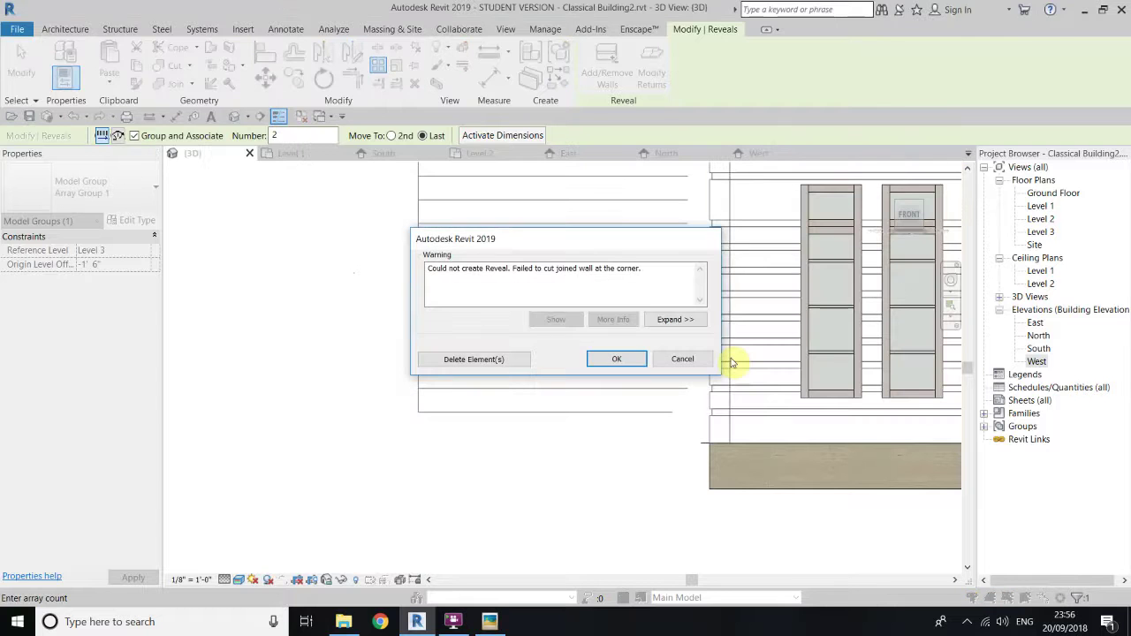
left_click(491, 360)
left_click(621, 360)
scroll(480, 273, "up", 5)
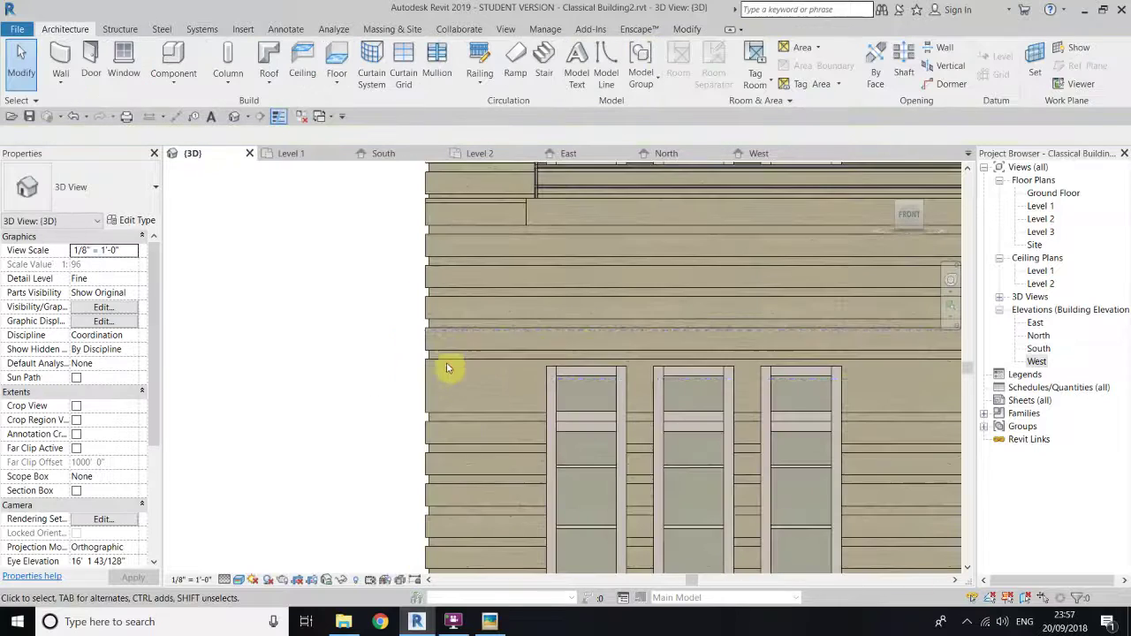
Step: Add separate horizontal reveals where courses are missing, at the ground-floor window heads and on the central entrance wall
middle_click_drag(534, 377, 91, 97, "shift")
left_click(69, 87)
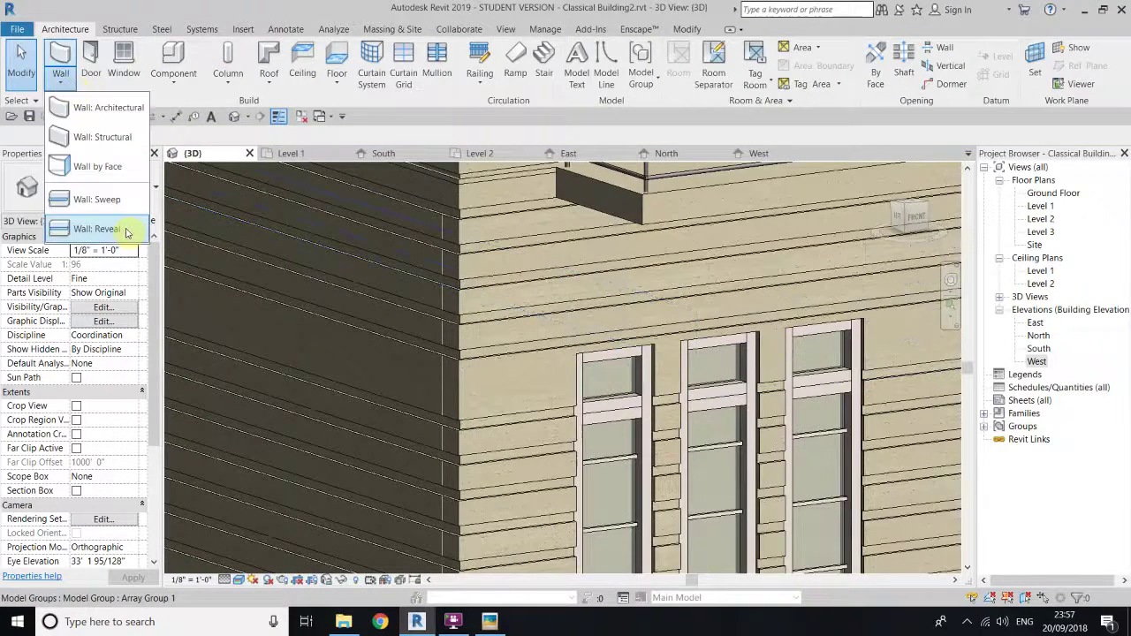
left_click(111, 219)
left_click(544, 392)
left_click(432, 377)
scroll(381, 374, "down", 5)
scroll(428, 361, "up", 4)
right_click(404, 346)
left_click(424, 354)
middle_click_drag(573, 380, 391, 368, "shift")
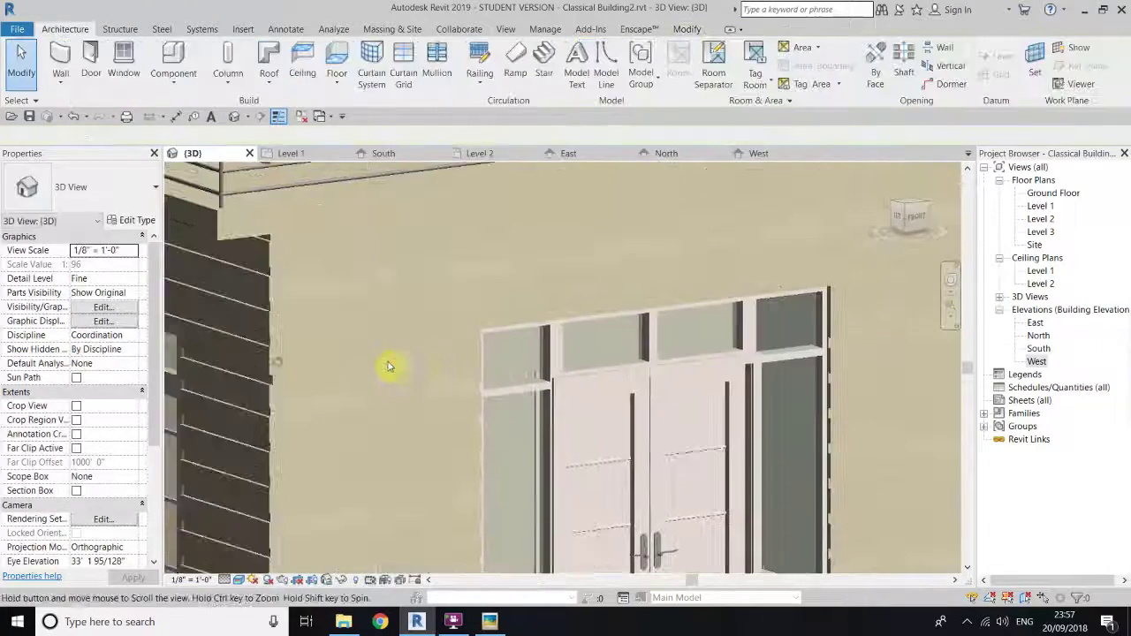
left_click(69, 88)
left_click(124, 222)
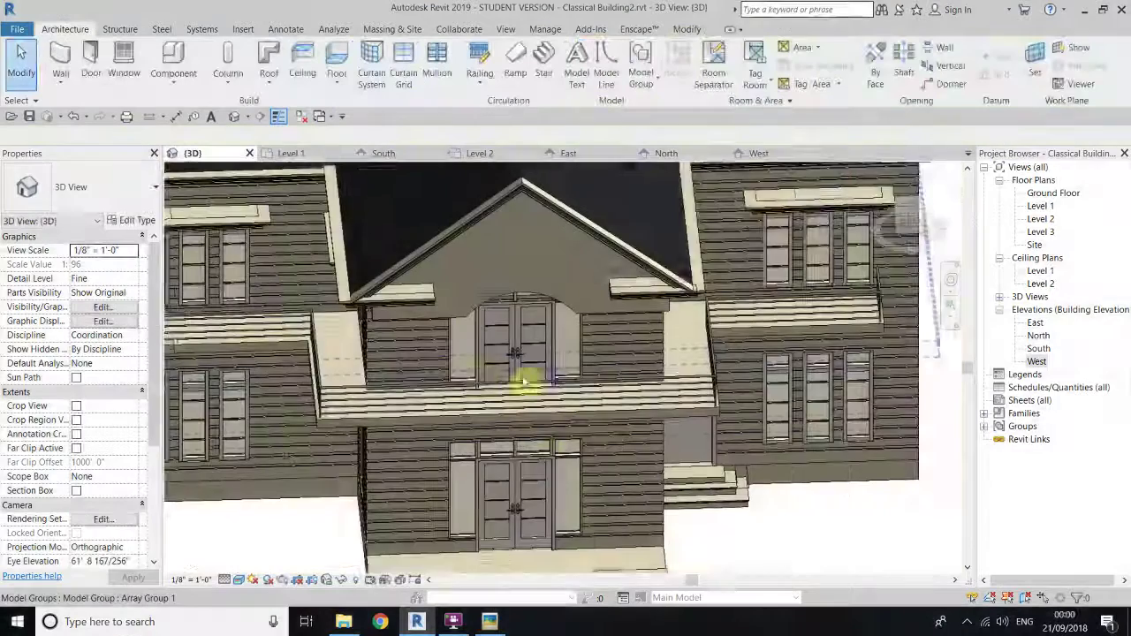
Step: Examine the reveals on the front facades and side walls from several angles in the 3D view
middle_click_drag(524, 382, 689, 419, "shift")
middle_click_drag(825, 389, 483, 420, "shift")
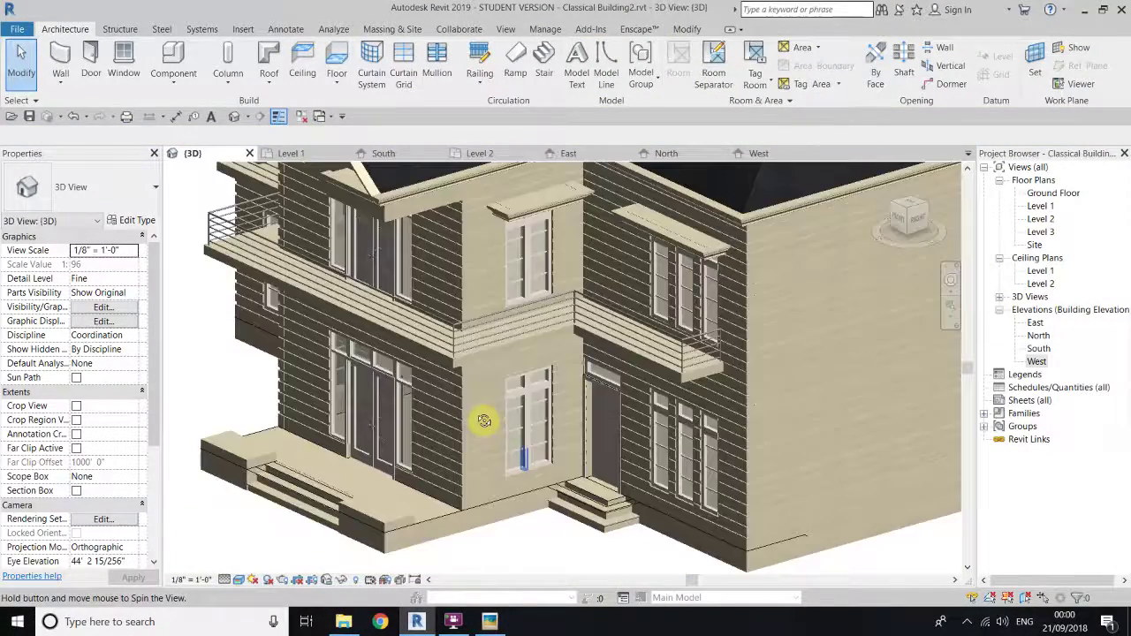
middle_click_drag(428, 276, 424, 366)
scroll(424, 365, "down", 3)
scroll(433, 375, "up", 3)
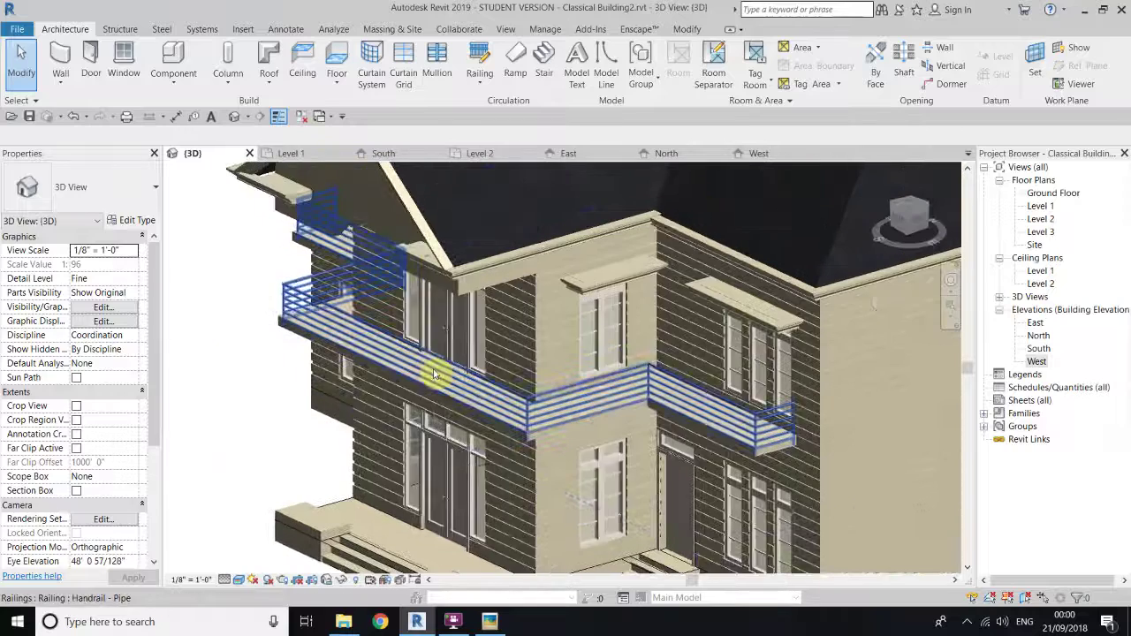